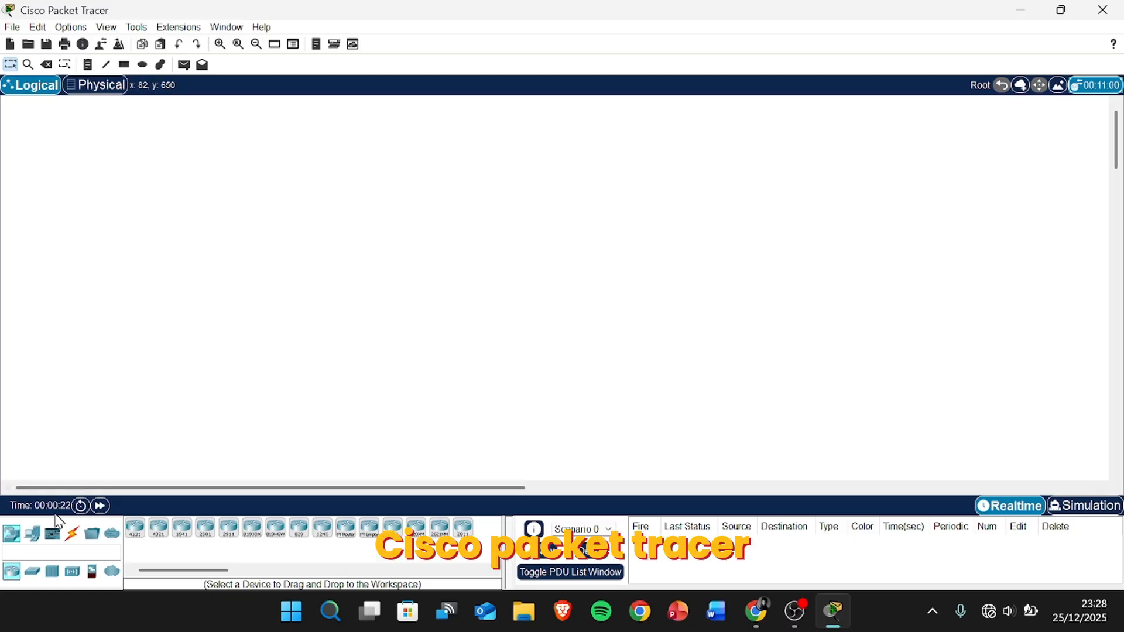
- Place four generic PC-PT end devices, PC0 to PC3, on the workspace
left_click(34, 536)
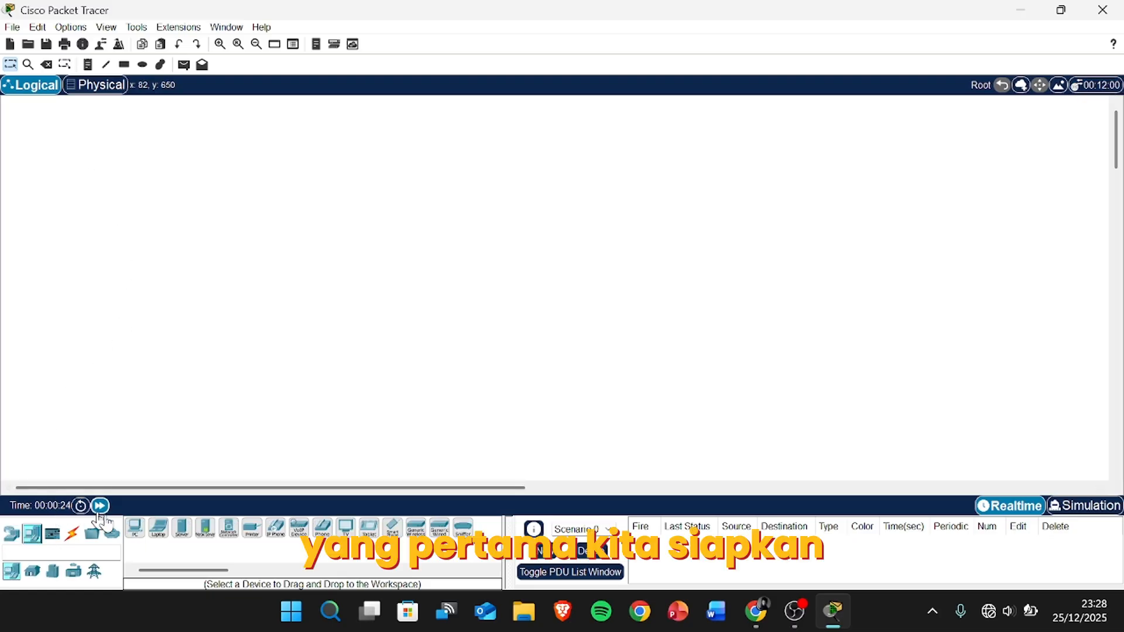
left_click(134, 531)
left_click(209, 371)
left_click(136, 529)
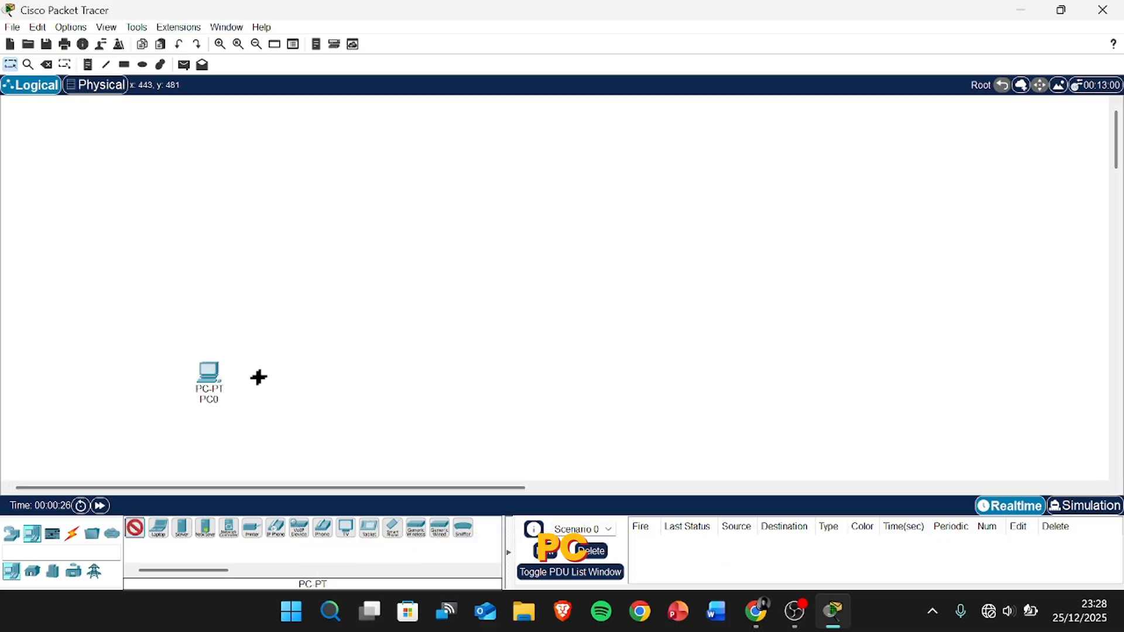
left_click(258, 377)
left_click(134, 530)
left_click(450, 409)
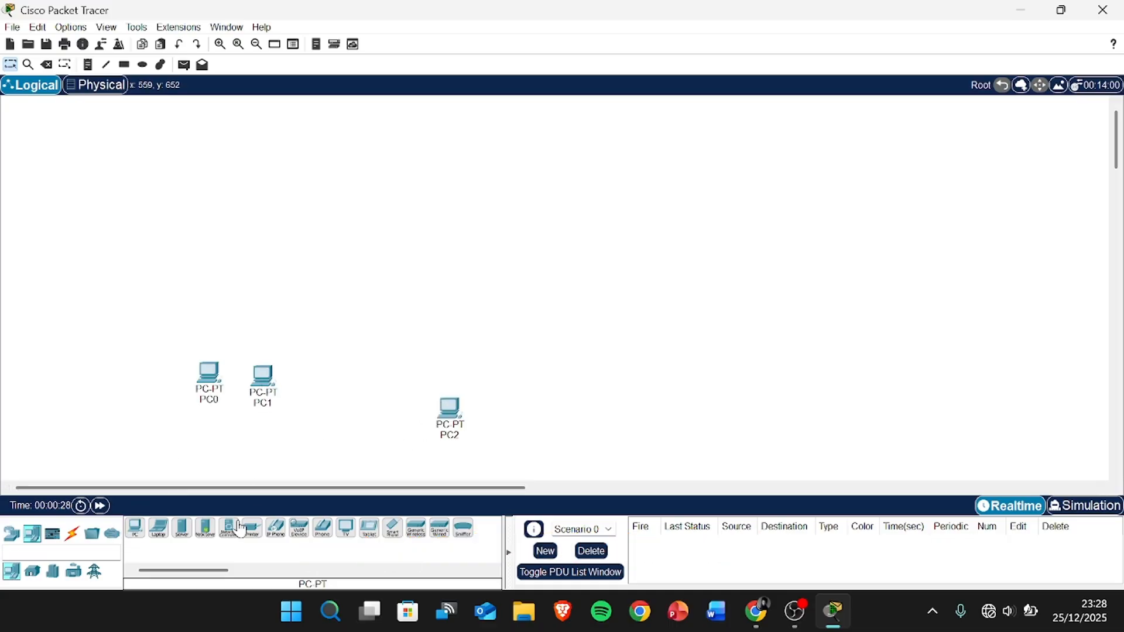
left_click(135, 530)
left_click(494, 425)
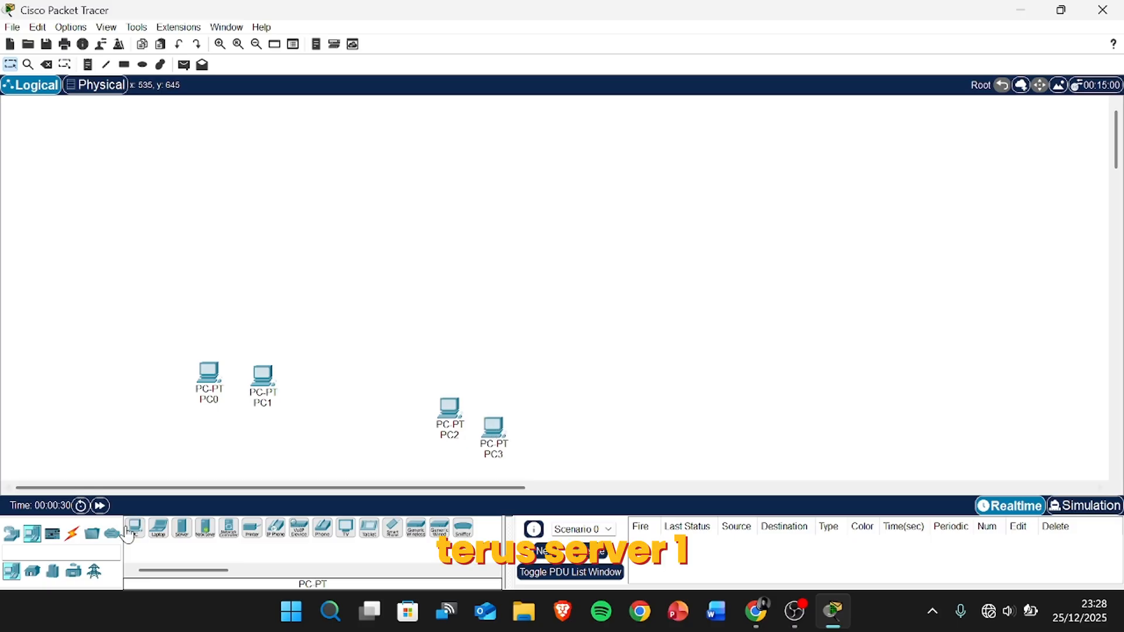
- Add Server0 left of PC0 and Smartphone0 on the right side
left_click(181, 533)
left_click(129, 350)
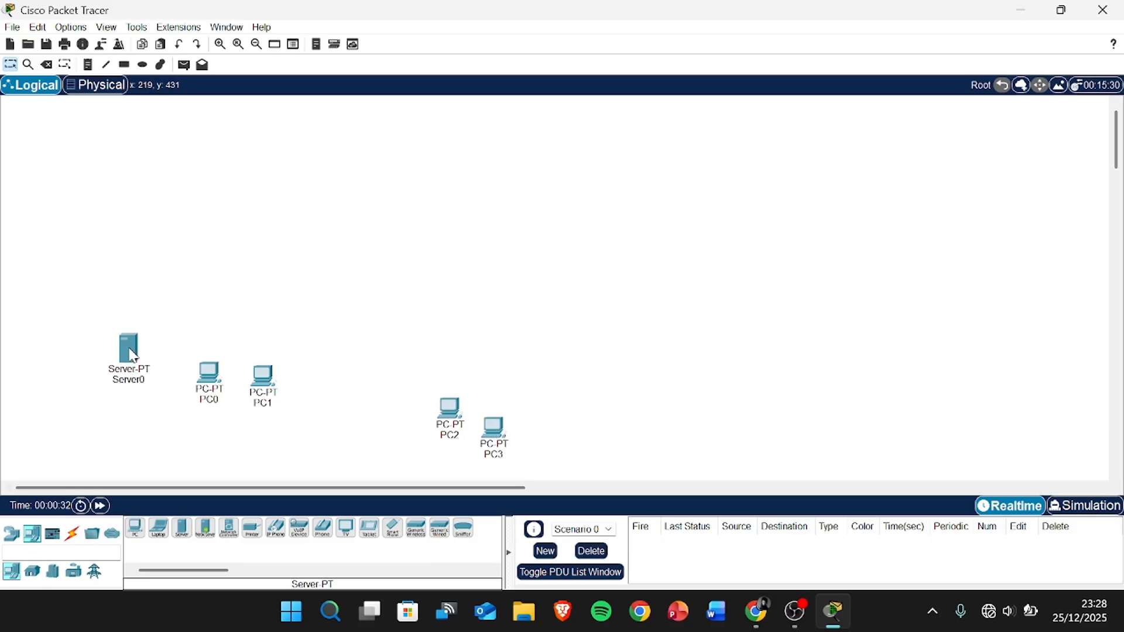
left_click(397, 534)
left_click(657, 352)
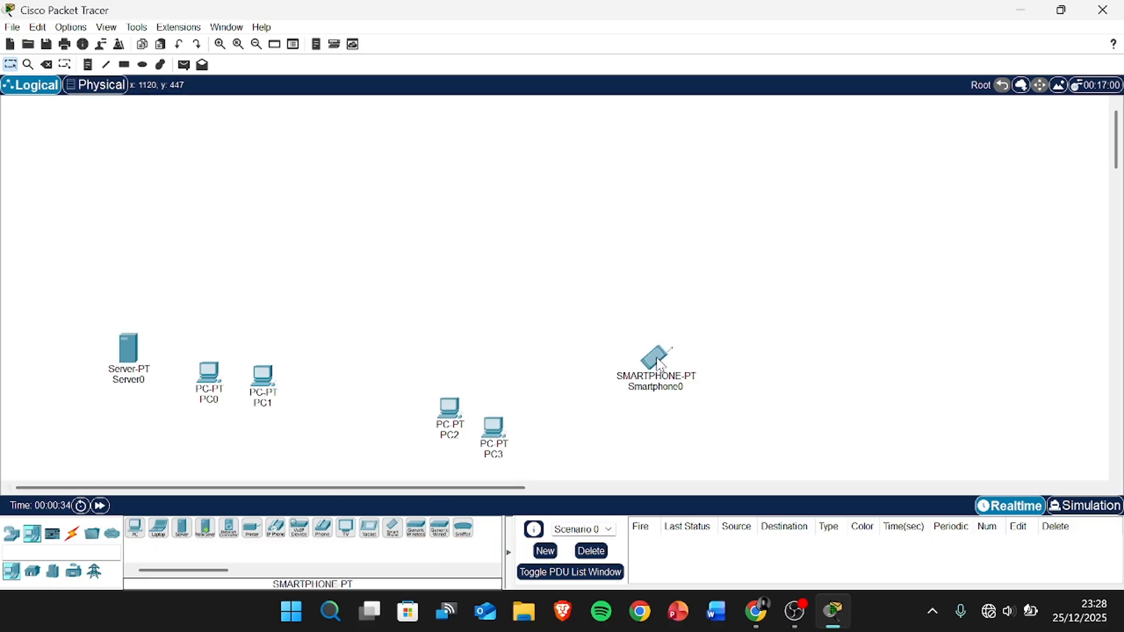
- Place a generic AccessPoint-PT, Access Point0, above the PCs
left_click(11, 534)
left_click(72, 571)
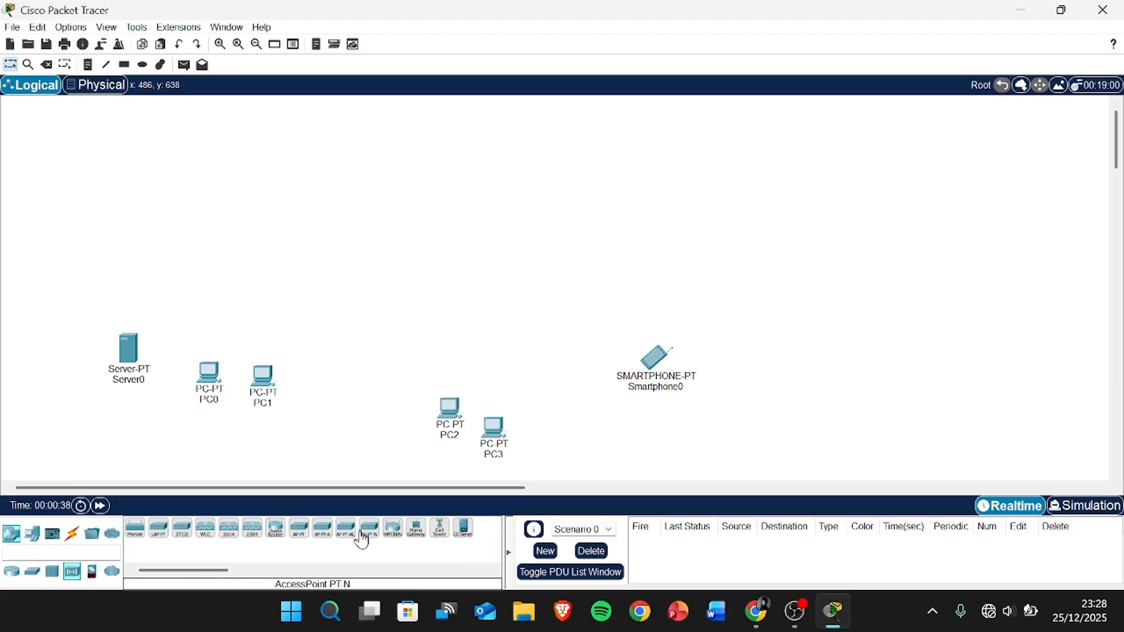
left_click(300, 529)
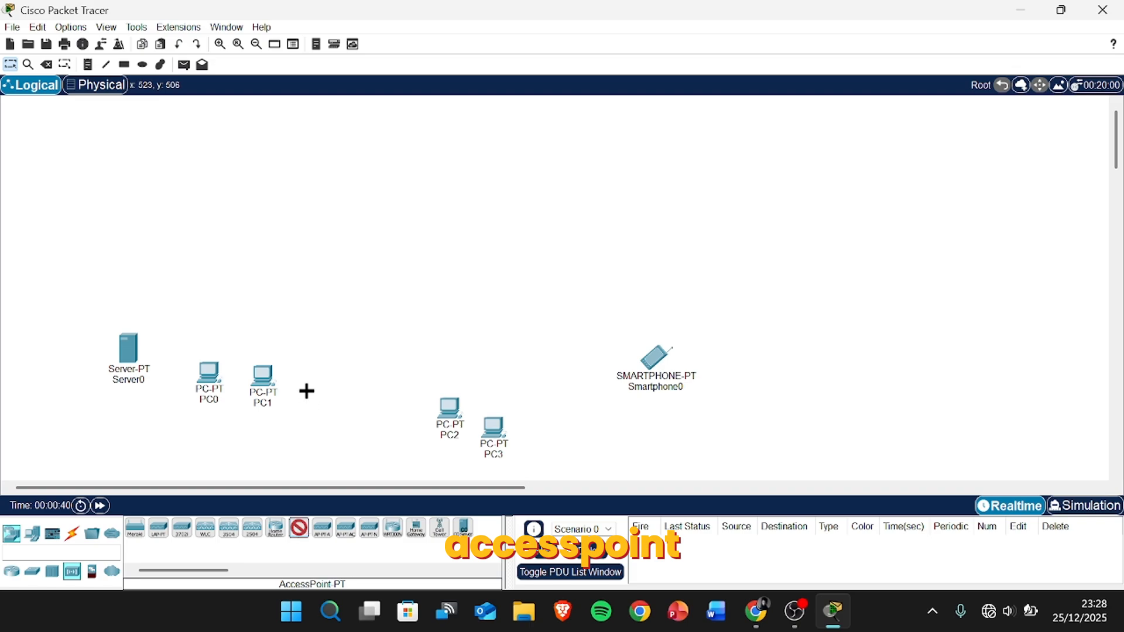
left_click(392, 302)
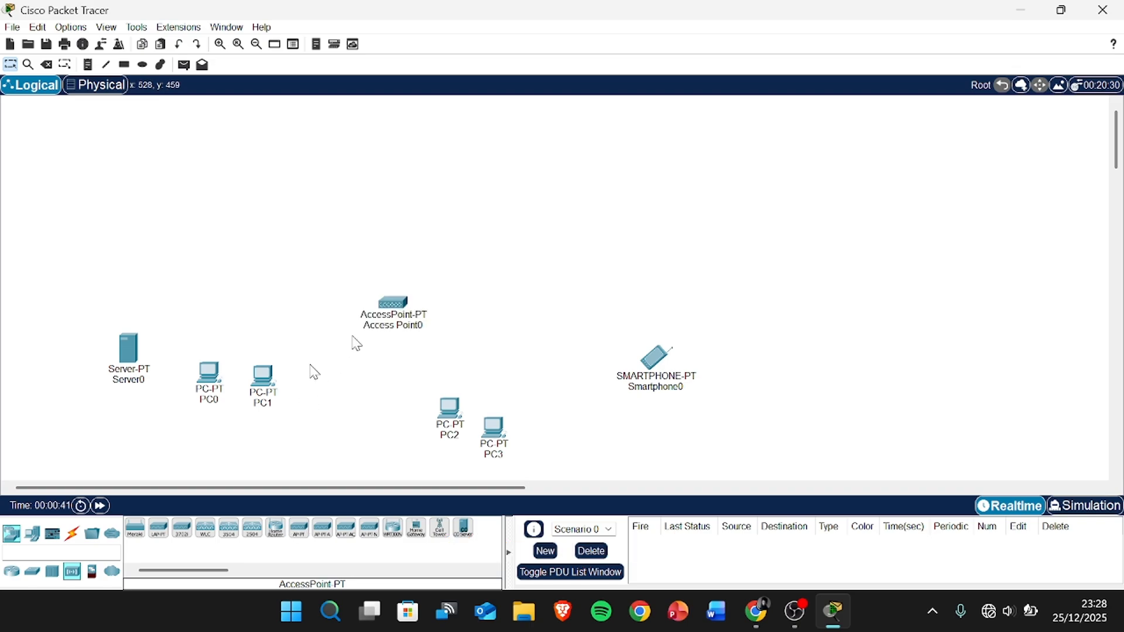
- Add Switch0, then reposition Server0, Switch0 and Access Point0
left_click(32, 571)
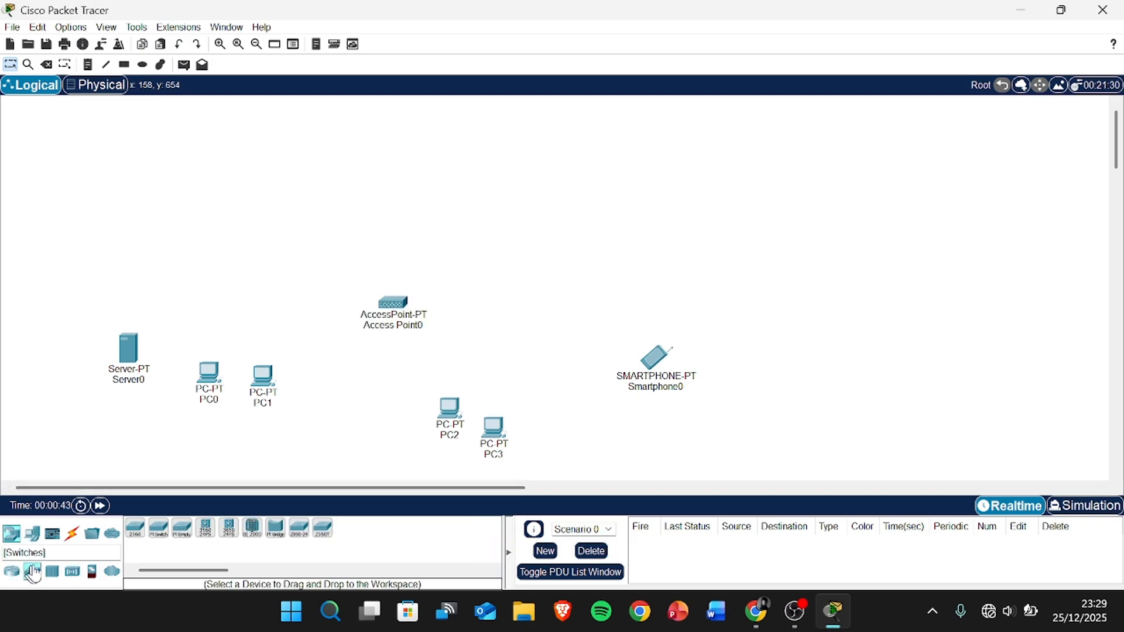
left_click(158, 529)
left_click(285, 285)
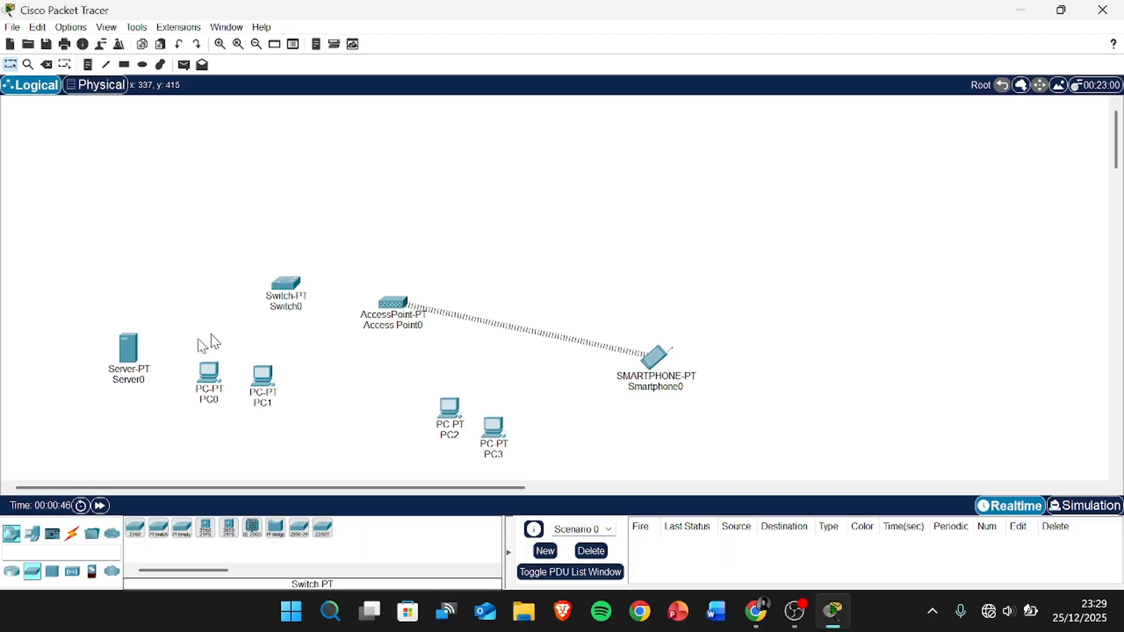
left_click_drag(130, 369, 116, 311)
left_click_drag(286, 300, 224, 308)
left_click_drag(404, 303, 512, 314)
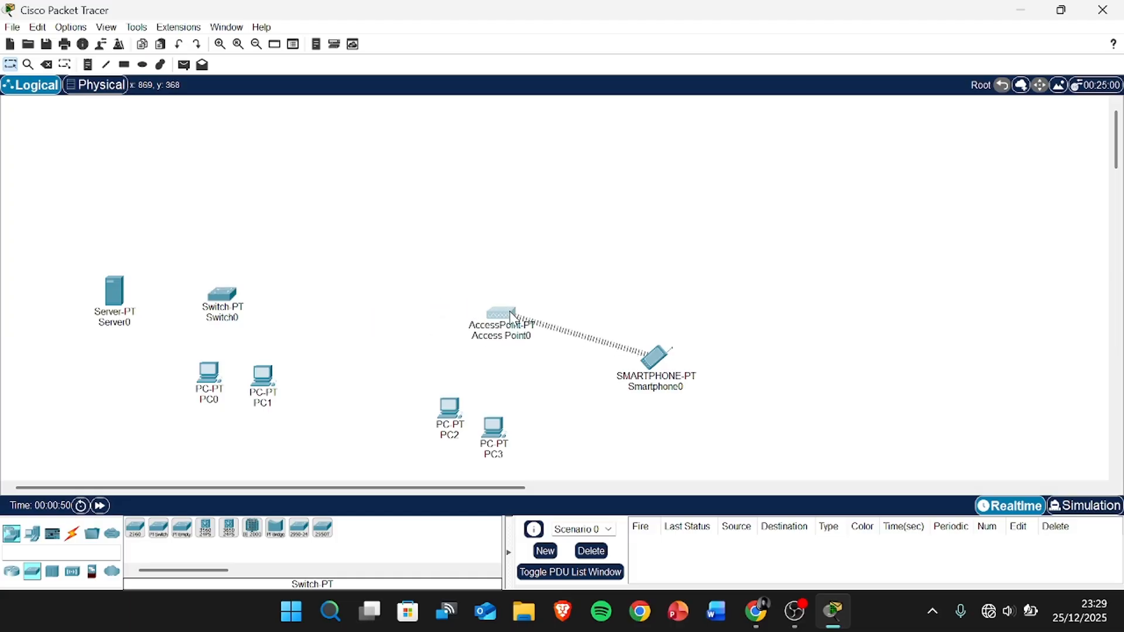
- Add Switch1 above Access Point0 and a 2901 Router0 between the two switches
left_click(159, 529)
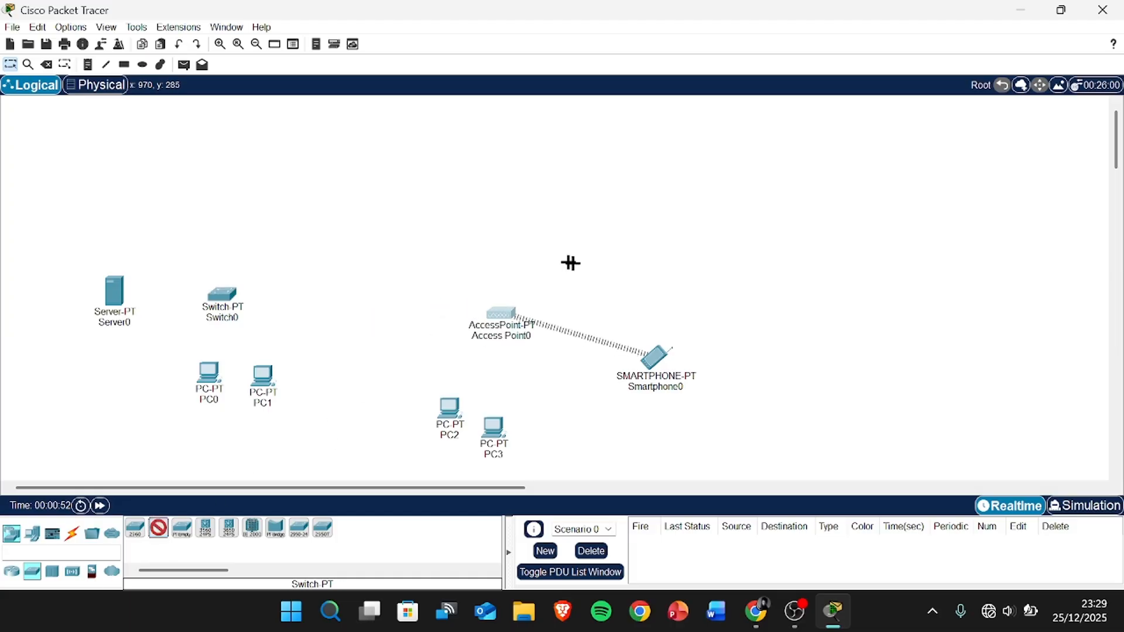
left_click(549, 274)
left_click(32, 534)
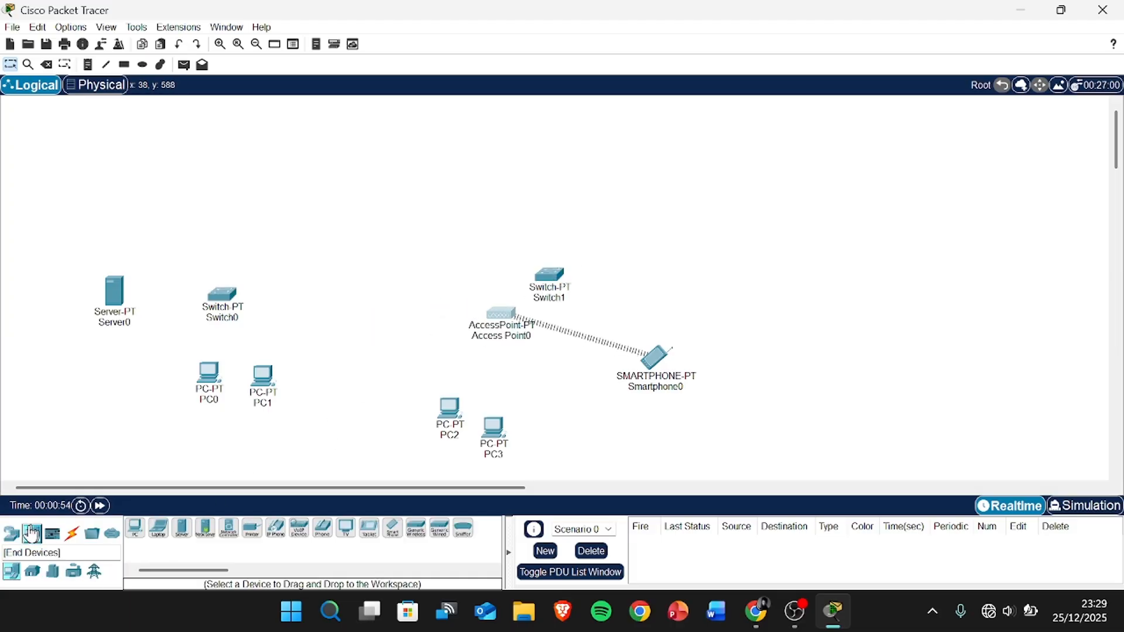
left_click(13, 533)
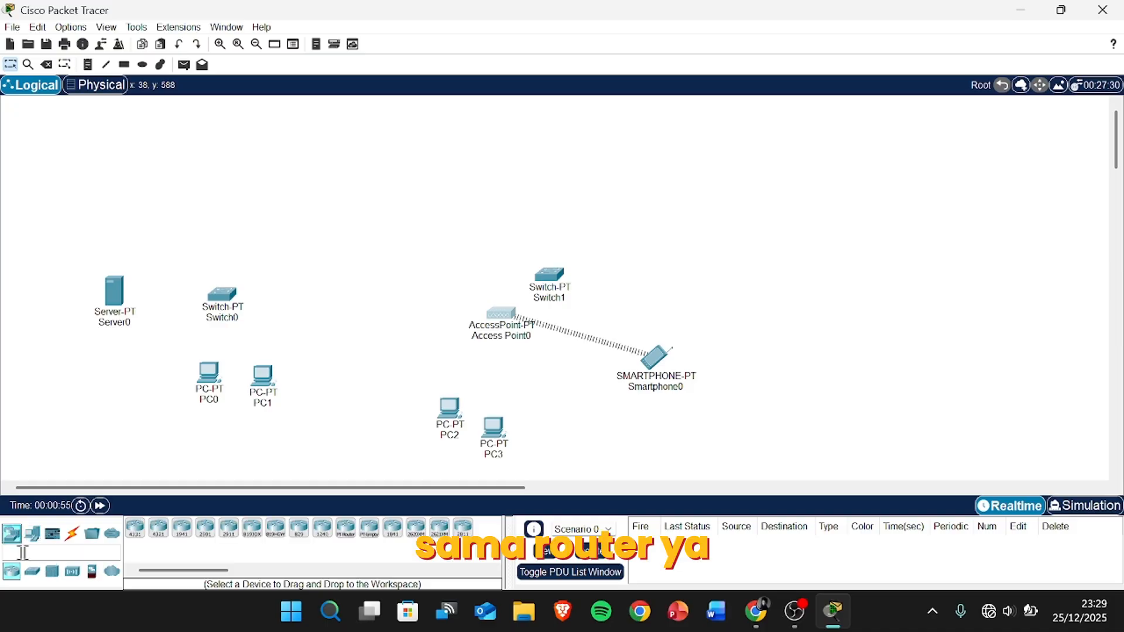
left_click(205, 529)
left_click(361, 266)
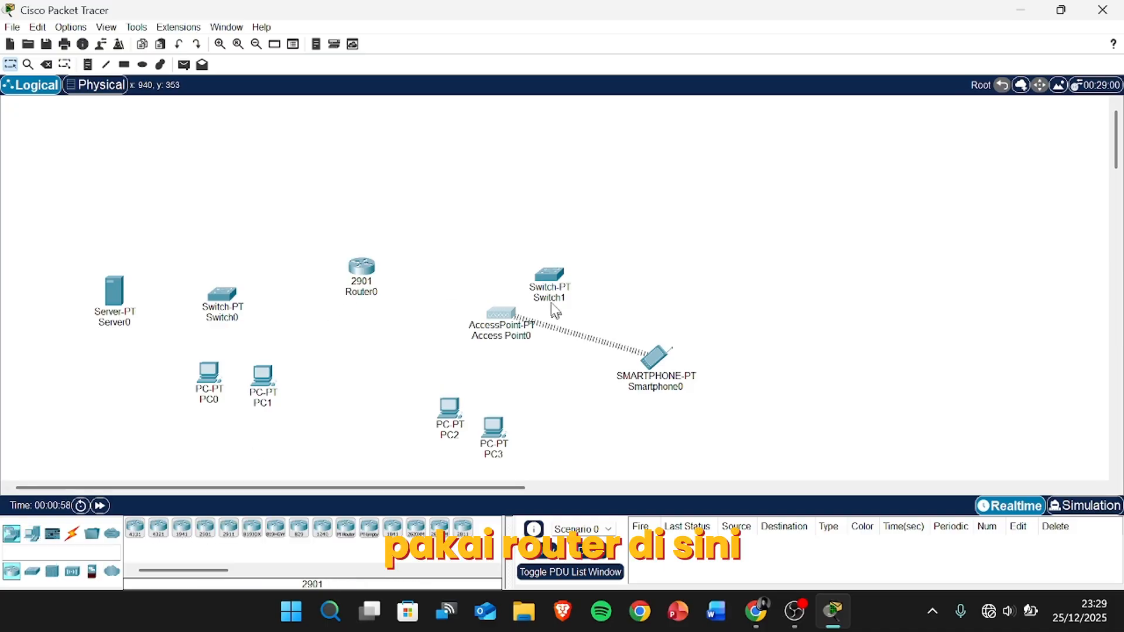
- Reposition Switch1, Access Point0, PC0, PC1, PC3, Smartphone0 and Router0 so PCs sit in pairs below the switches
left_click_drag(559, 281, 504, 280)
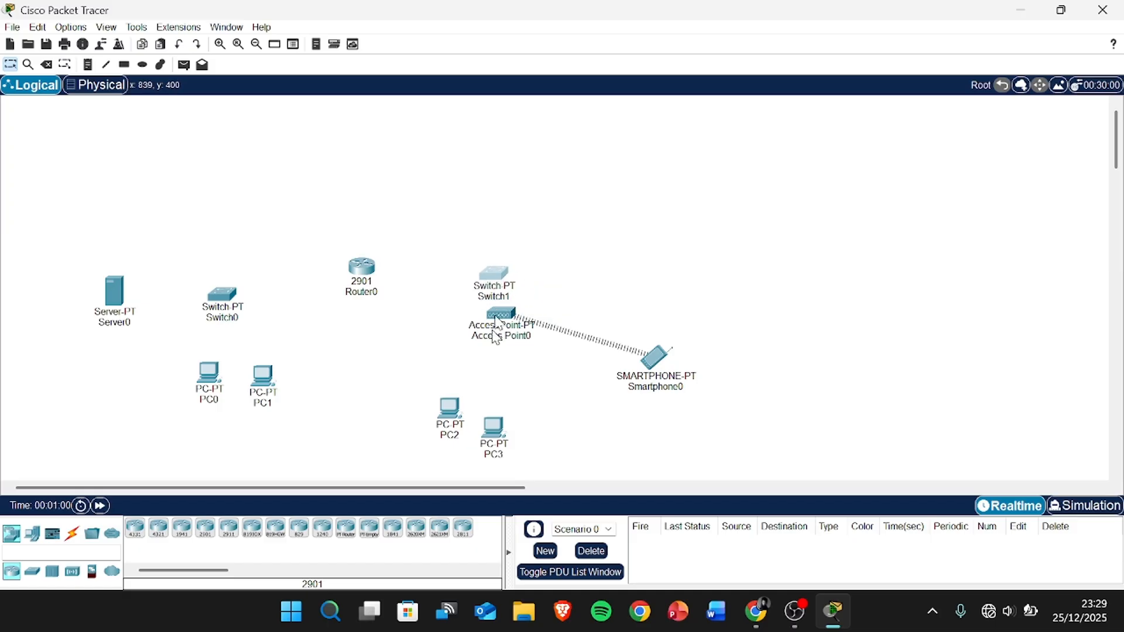
left_click_drag(499, 331, 571, 302)
left_click_drag(503, 285, 498, 316)
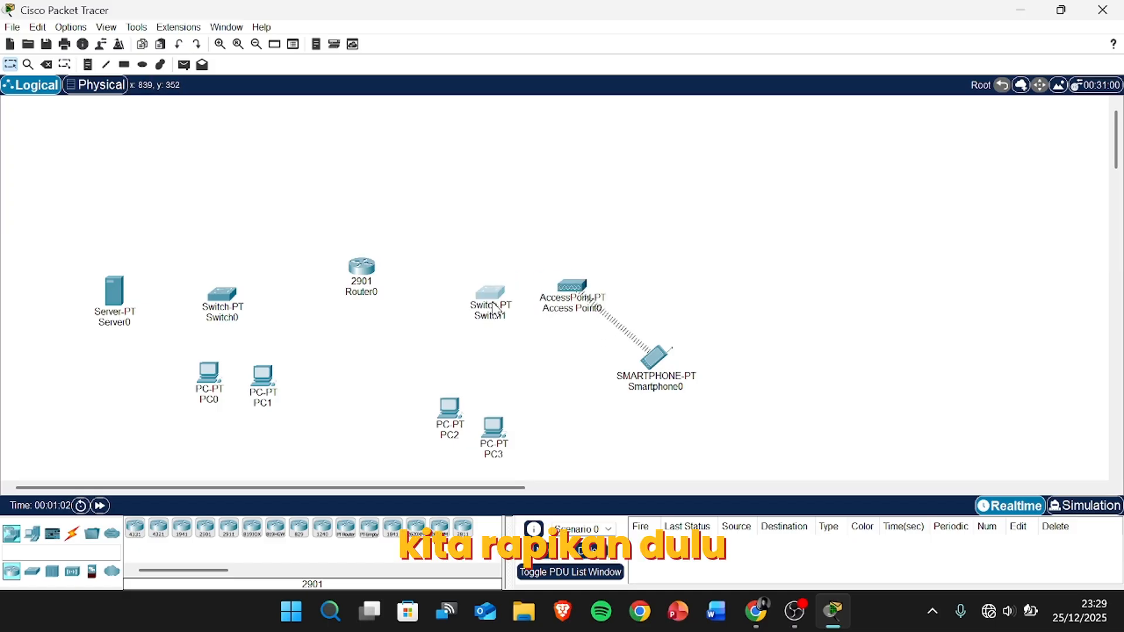
left_click_drag(209, 374, 176, 406)
left_click_drag(263, 375, 242, 409)
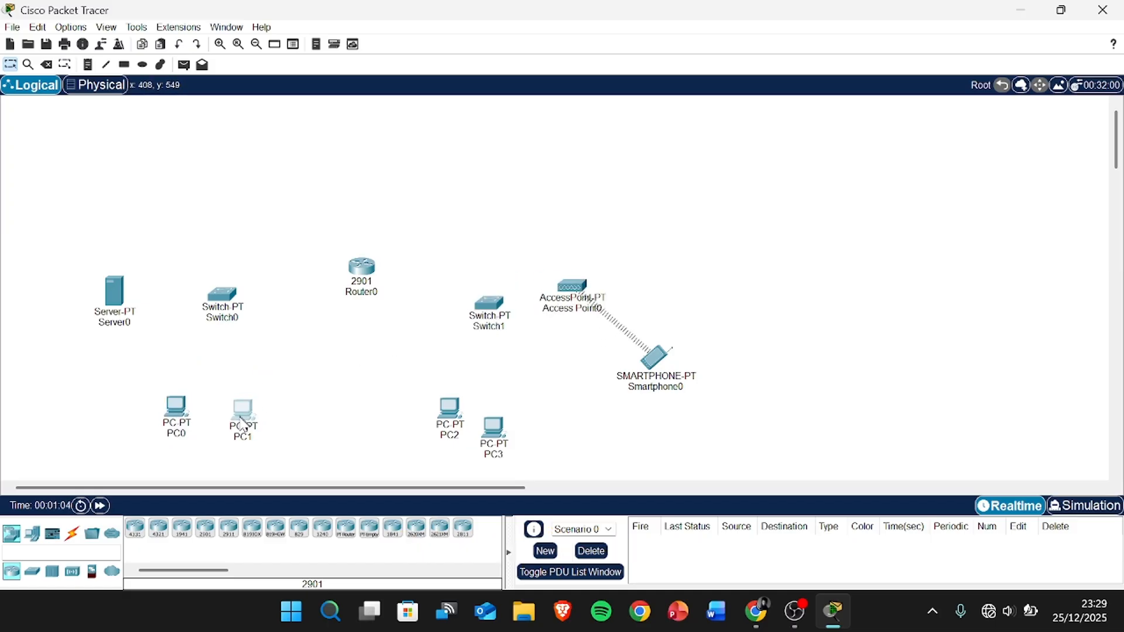
left_click_drag(494, 428, 515, 410)
left_click_drag(575, 297, 611, 319)
left_click_drag(654, 359, 714, 354)
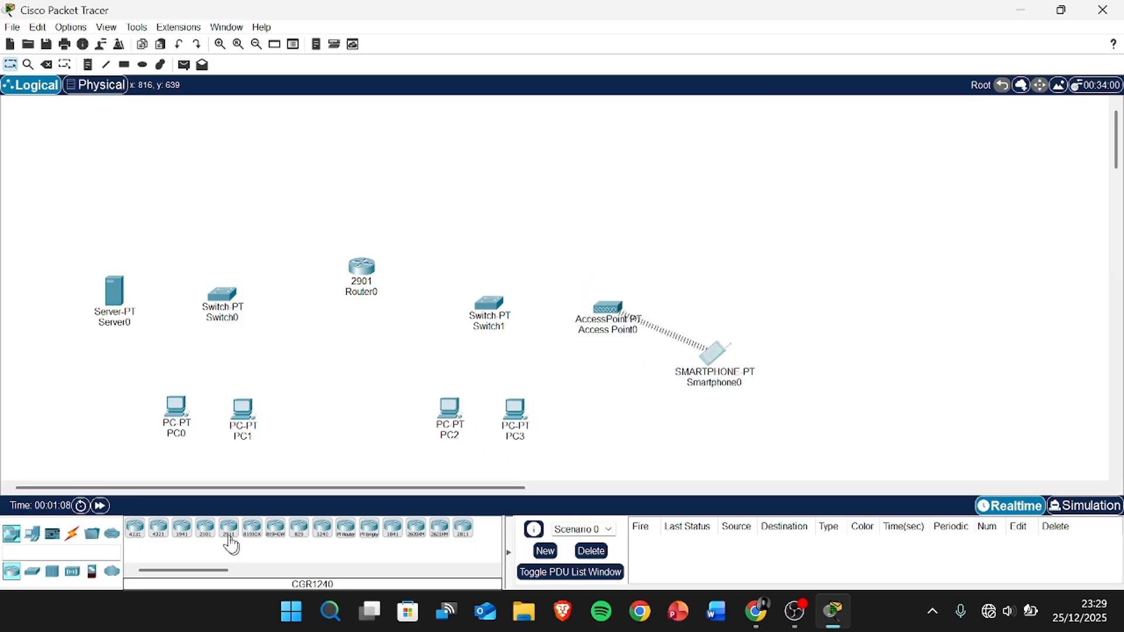
left_click_drag(362, 267, 357, 267)
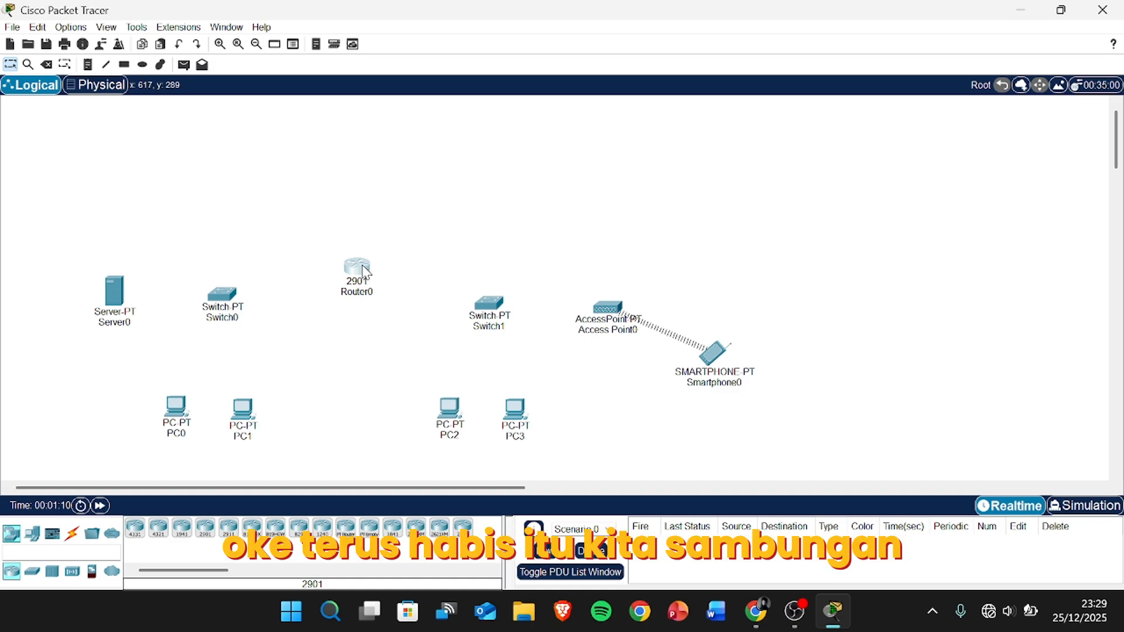
left_click(73, 534)
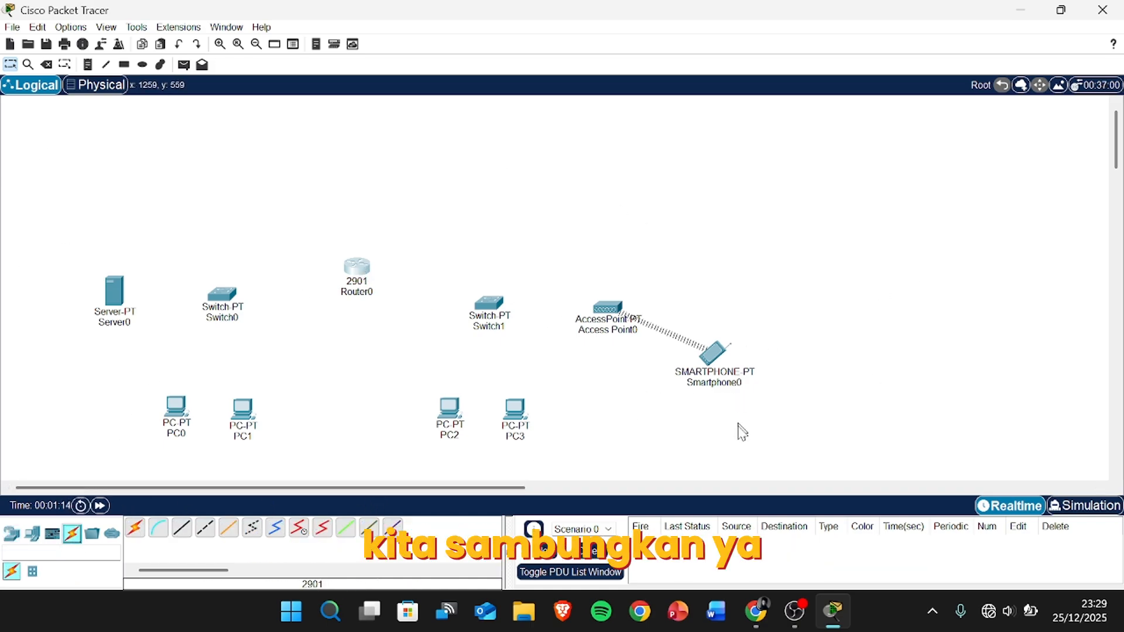
- Connect Server0 FastEthernet0 to Switch0 FastEthernet0/1 with a copper straight-through cable
mouse_move(742, 433)
left_mouse_down()
mouse_move(1, 311)
mouse_move(23, 247)
left_mouse_up()
left_click_drag(513, 285, 571, 276)
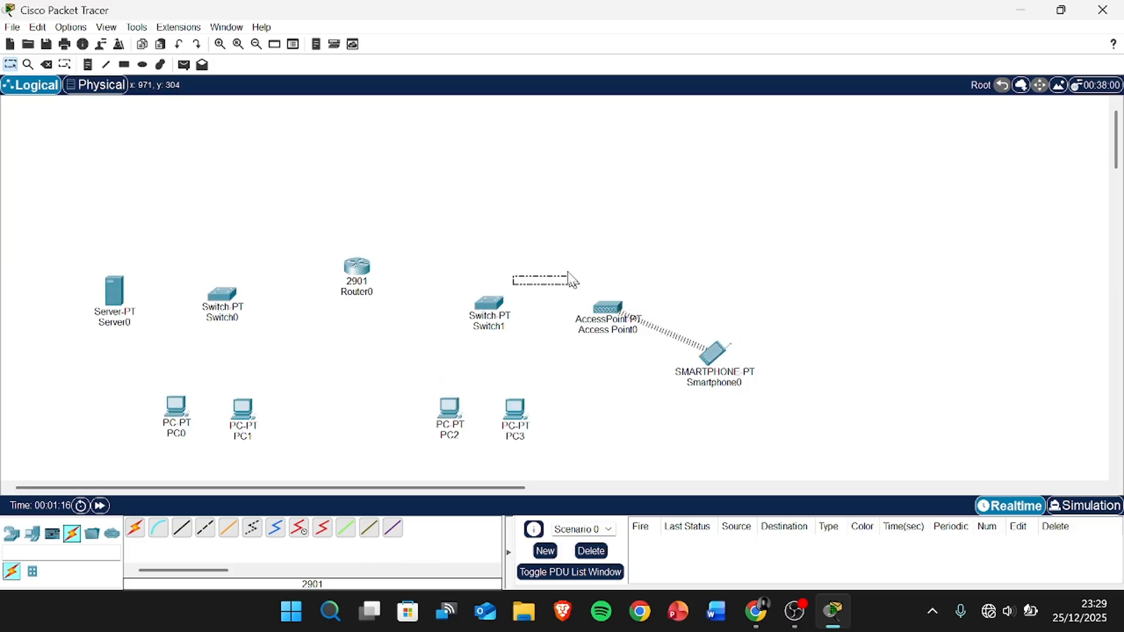
left_click(182, 528)
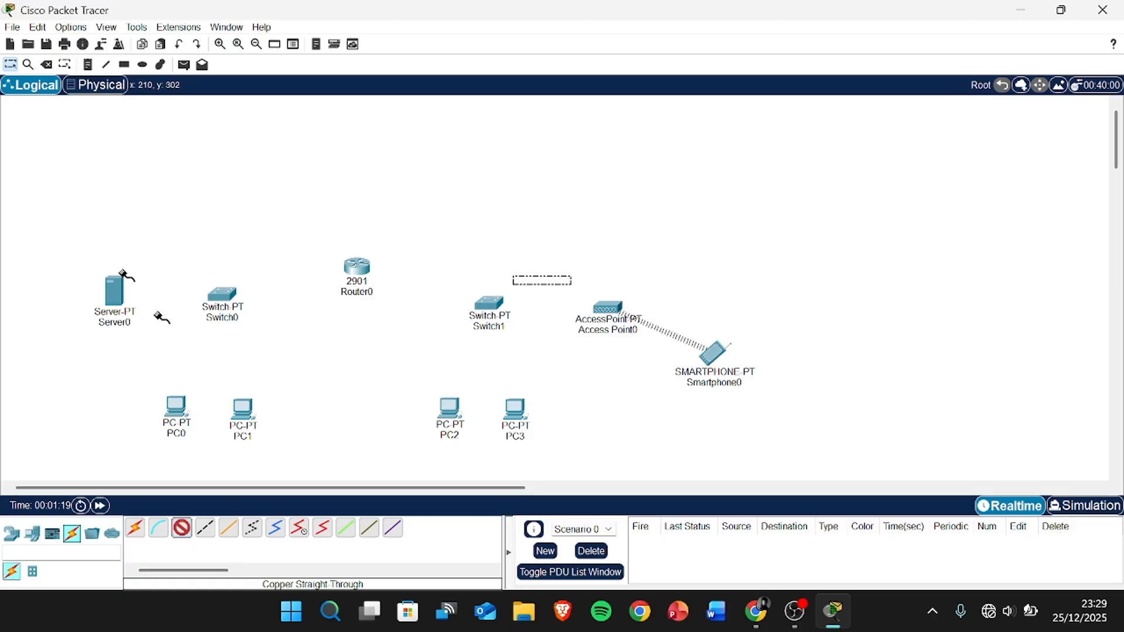
left_click(115, 296)
left_click(131, 297)
left_click(227, 297)
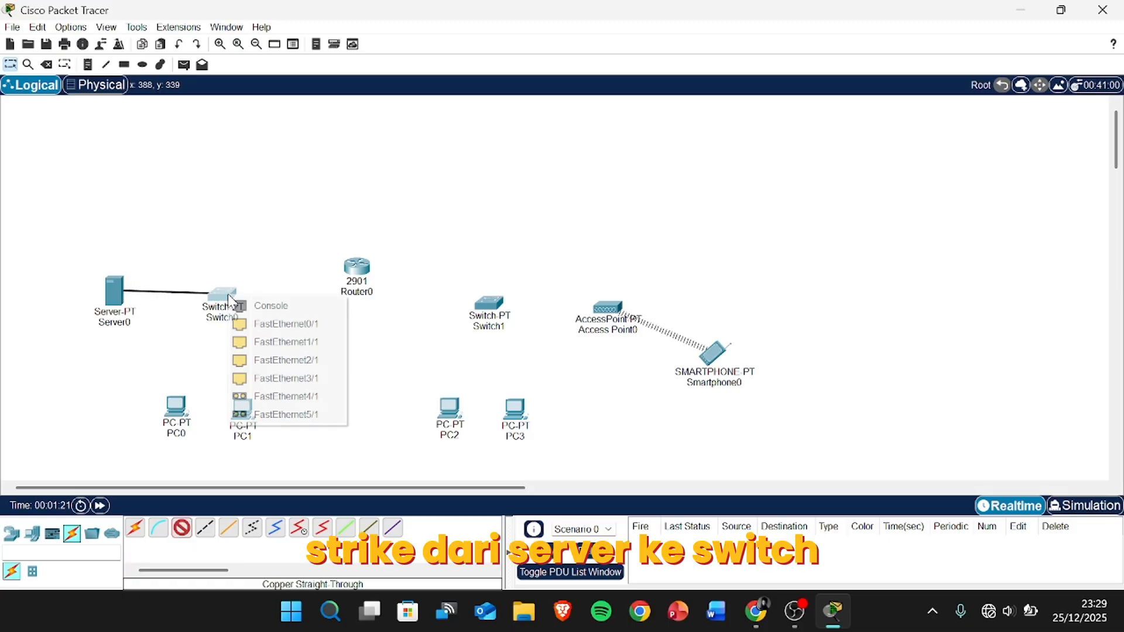
left_click(284, 324)
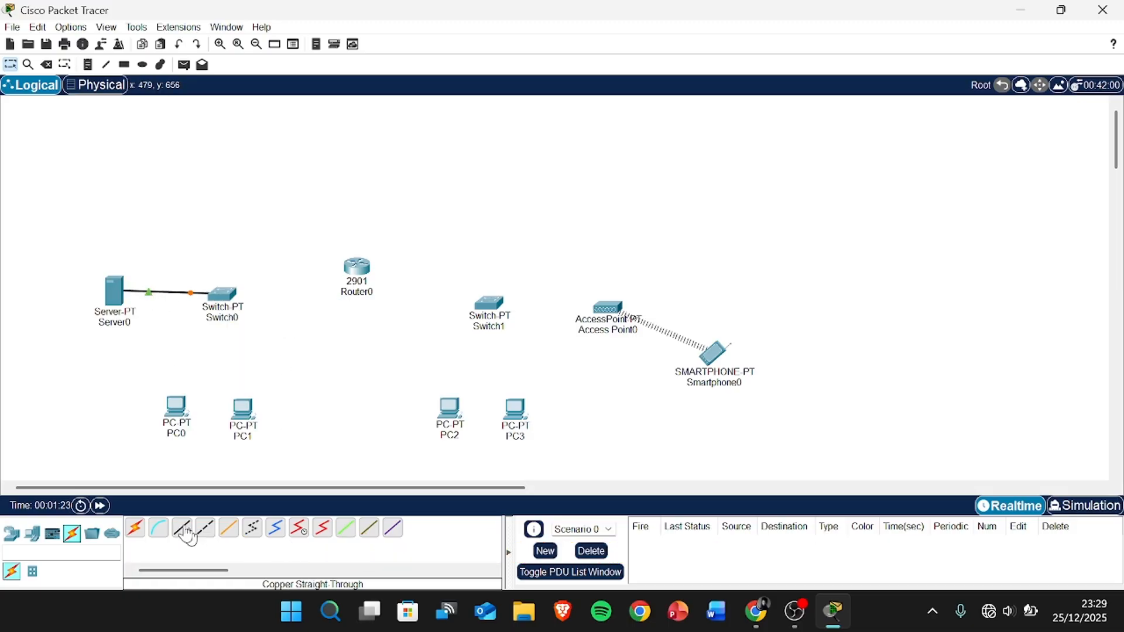
- Link Switch0 FastEthernet1/1 to Router0 GigabitEthernet0/0 with a copper cross-over cable
left_click(205, 534)
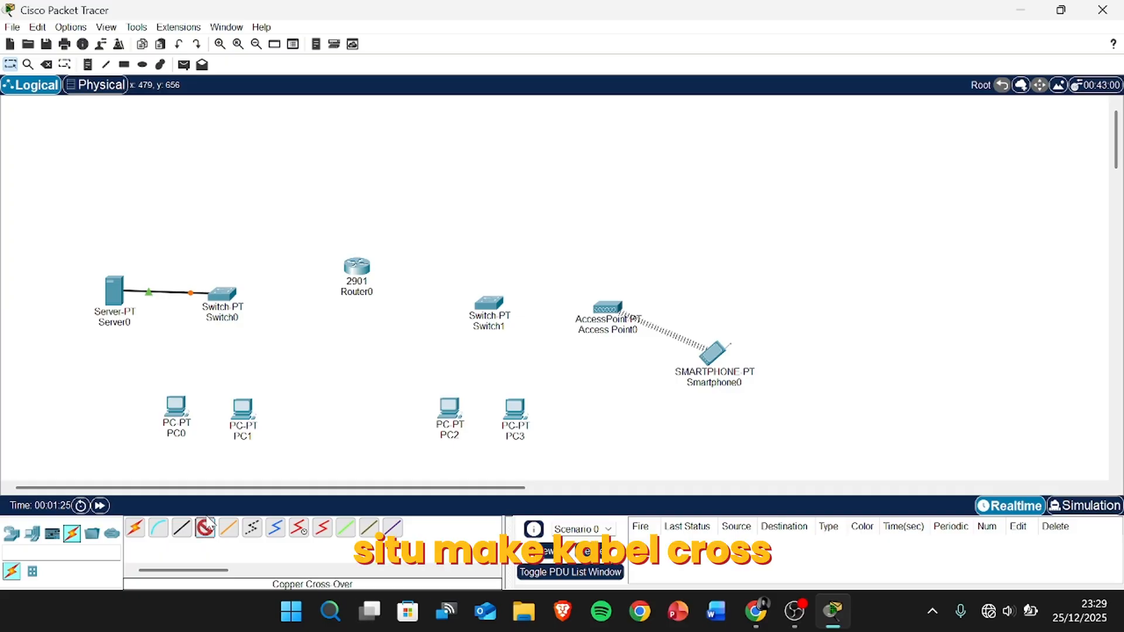
left_click(226, 295)
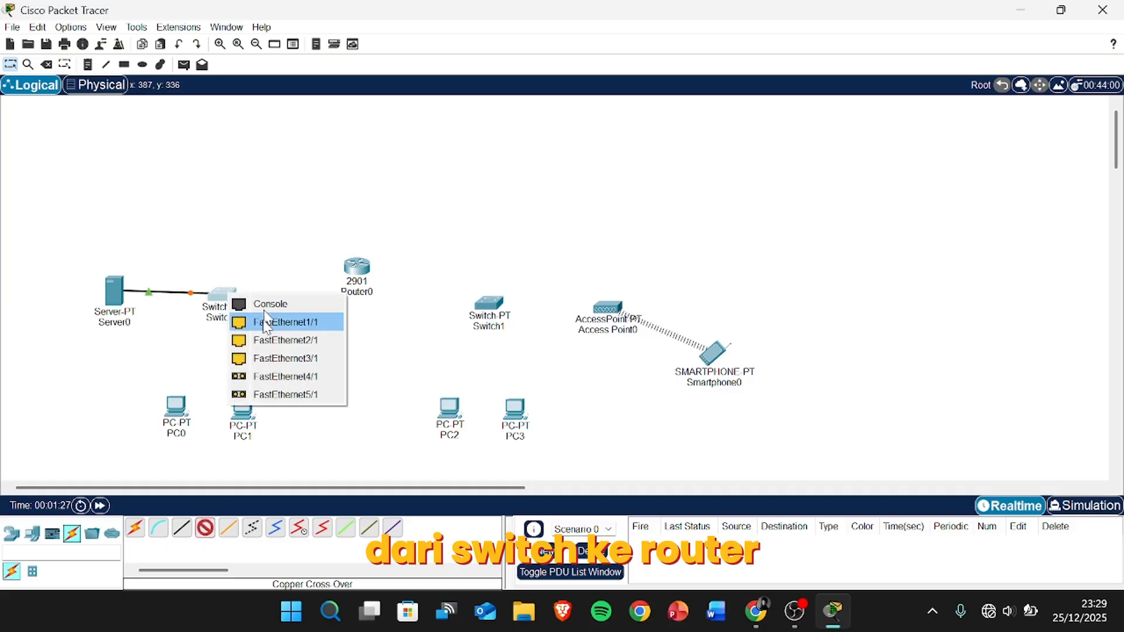
left_click(275, 326)
left_click(357, 266)
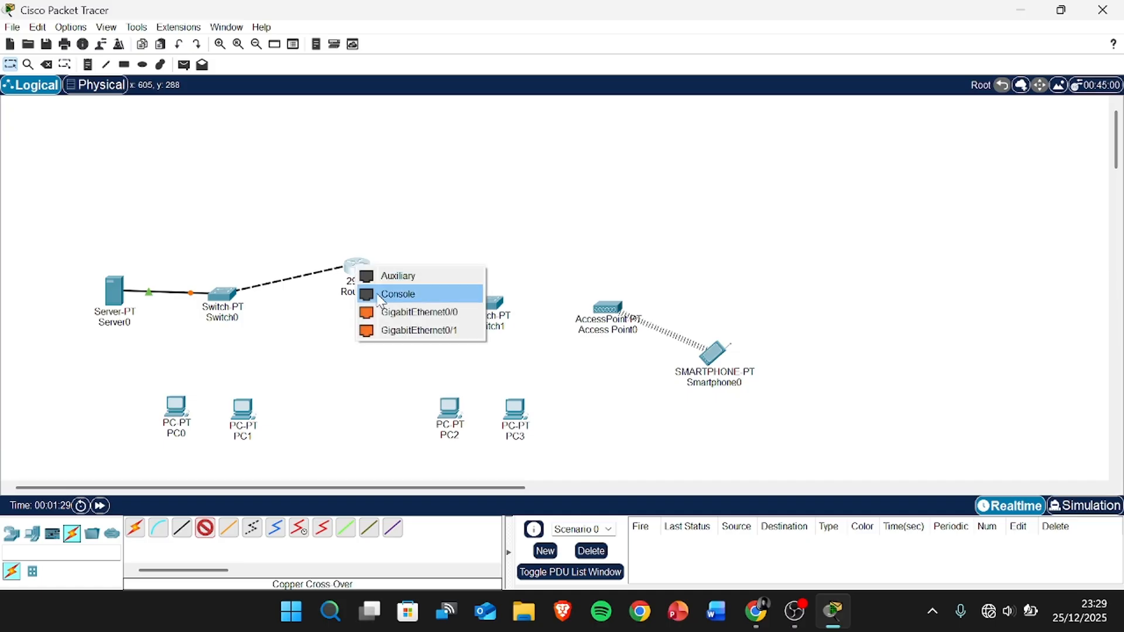
left_click(383, 314)
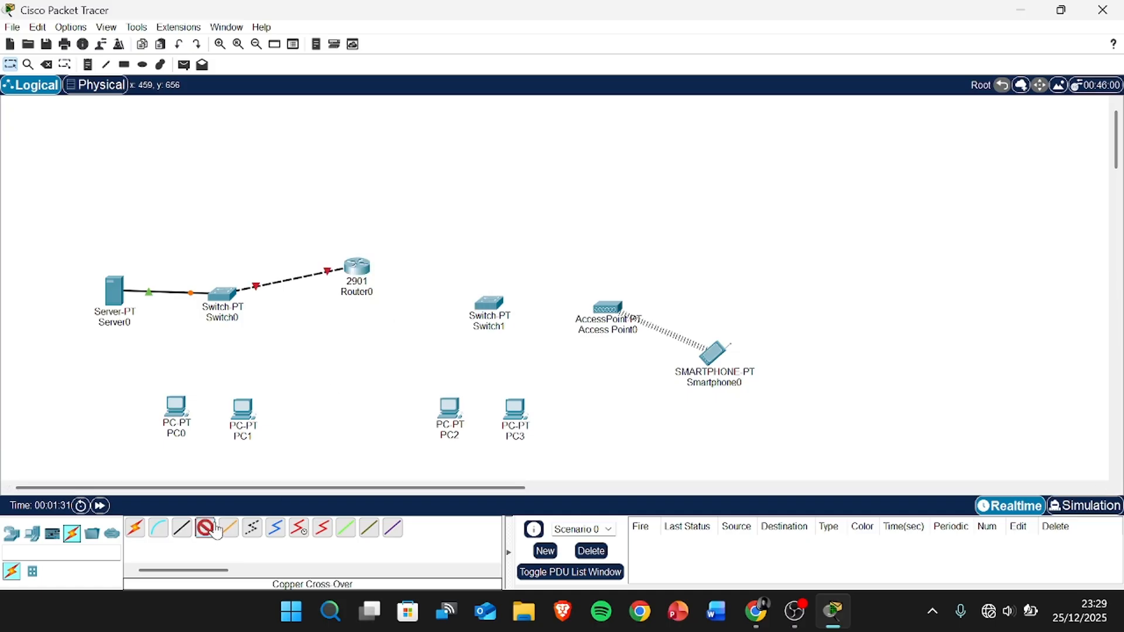
- Link Router0 GigabitEthernet0/1 to Switch1 FastEthernet0/1 with a cross-over cable
left_click(362, 274)
left_click(380, 314)
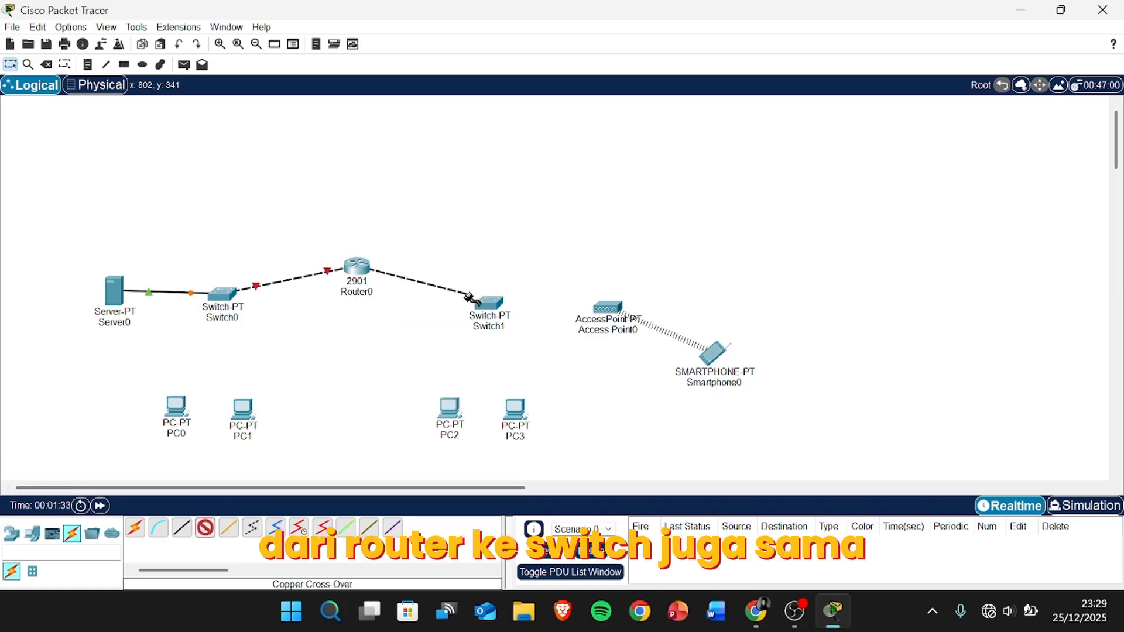
left_click(489, 320)
left_click(516, 335)
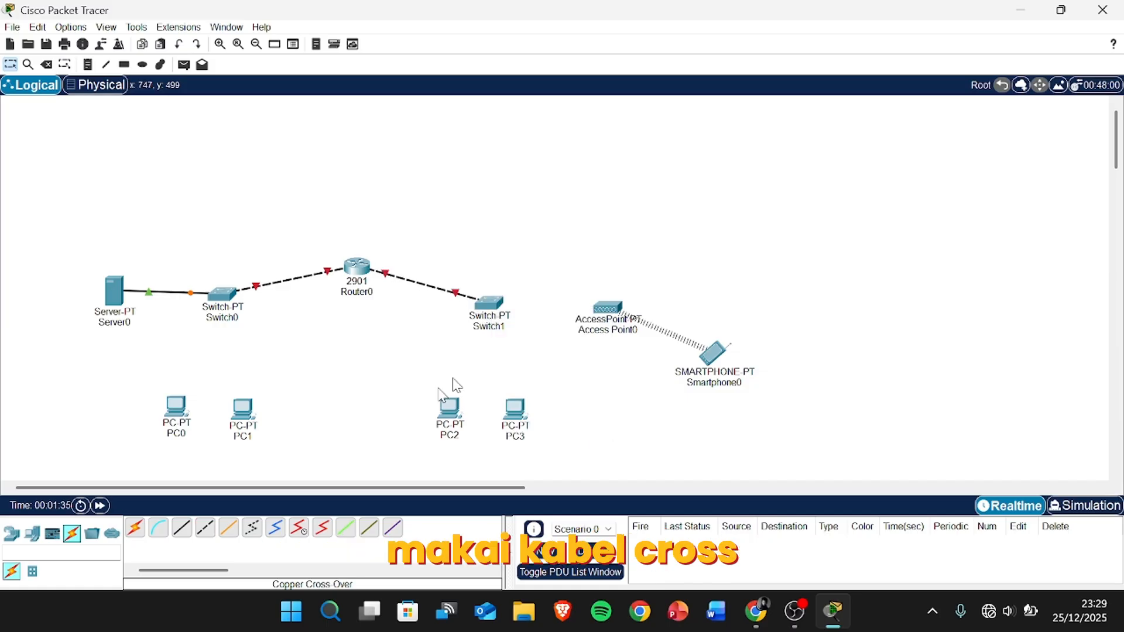
left_click(181, 527)
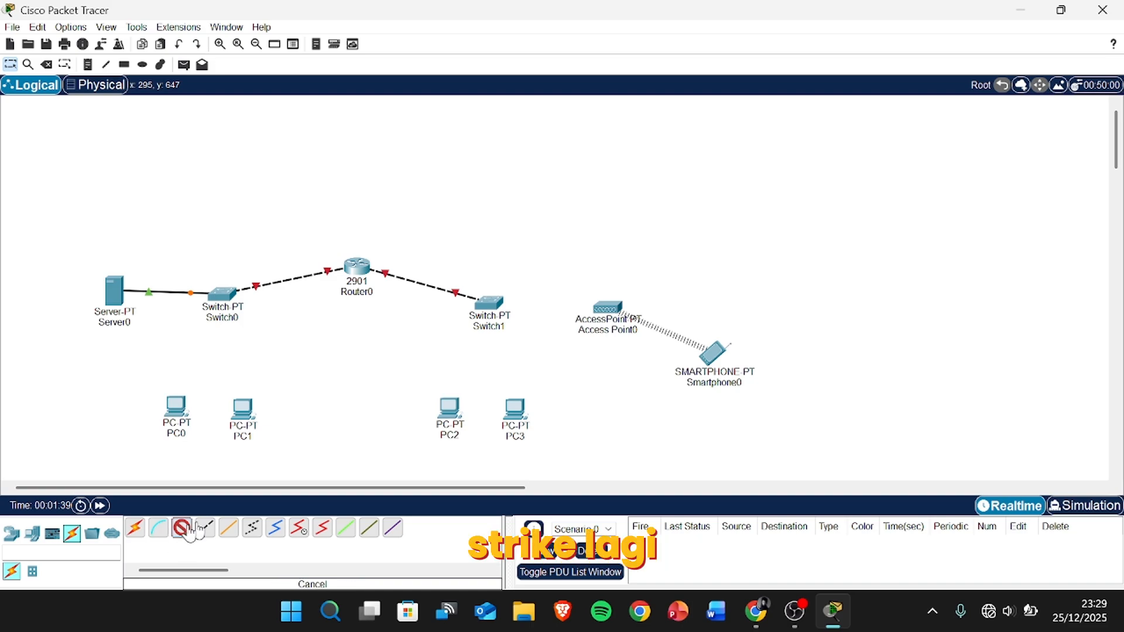
- Cable PC0 and PC1 FastEthernet0 ports to Switch0 with straight-through cables
left_click(220, 292)
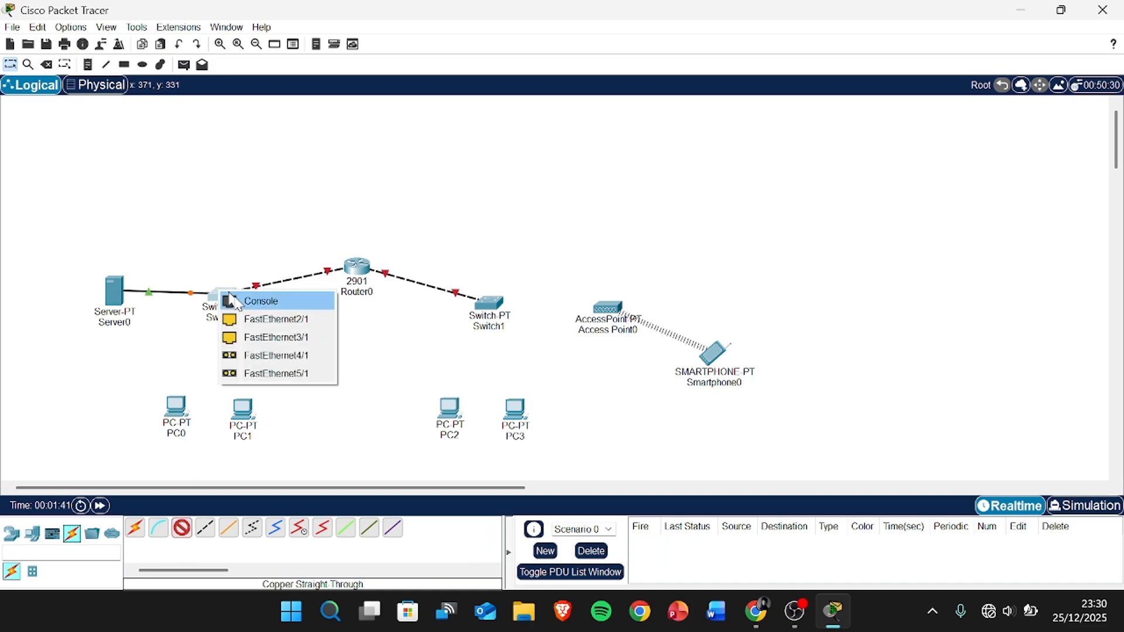
left_click(269, 318)
left_click(179, 419)
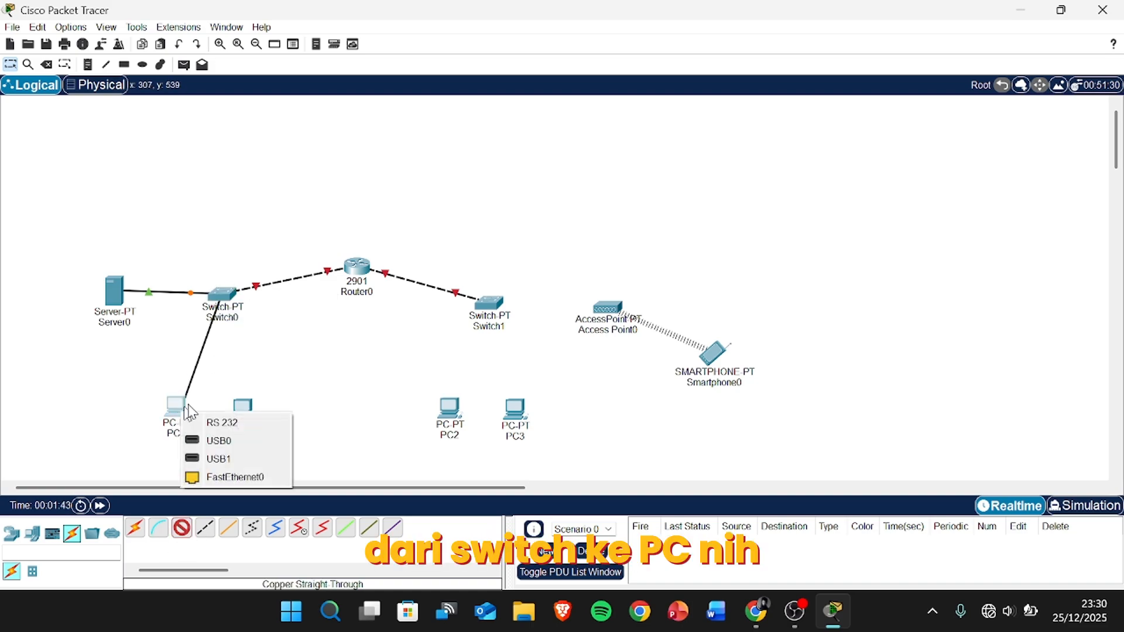
left_click(218, 472)
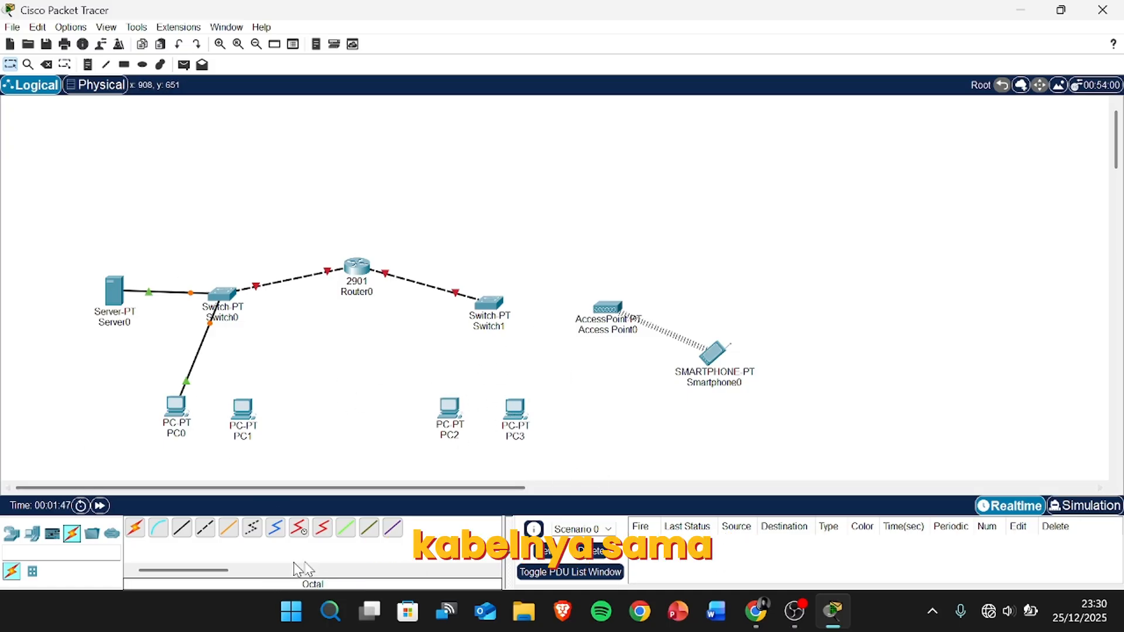
left_click(181, 528)
left_click(218, 296)
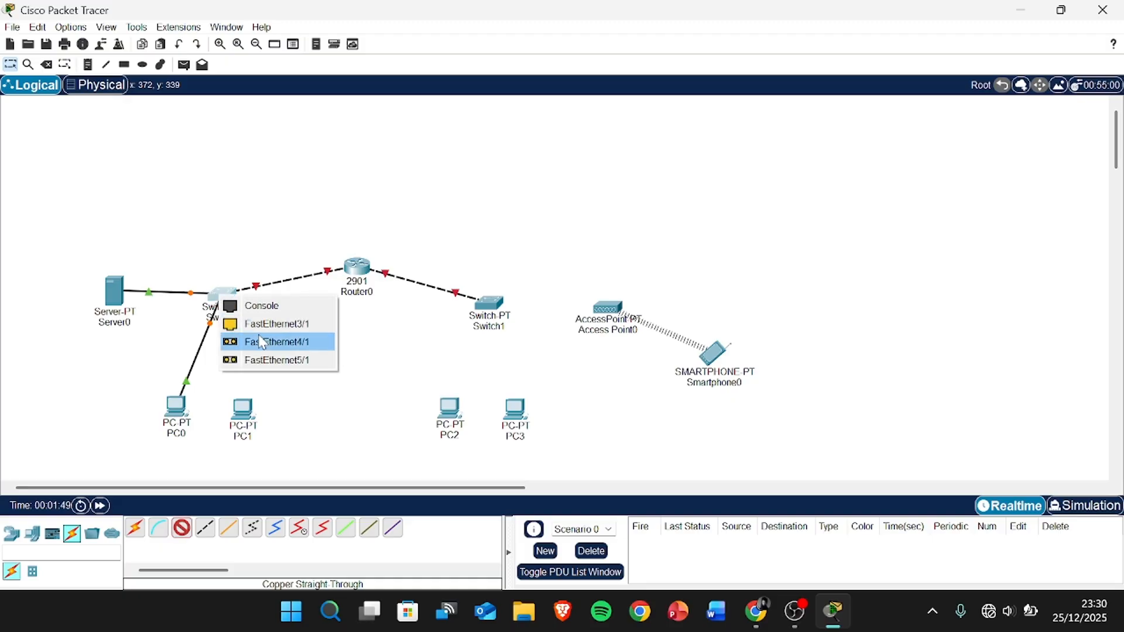
left_click(268, 322)
left_click(248, 417)
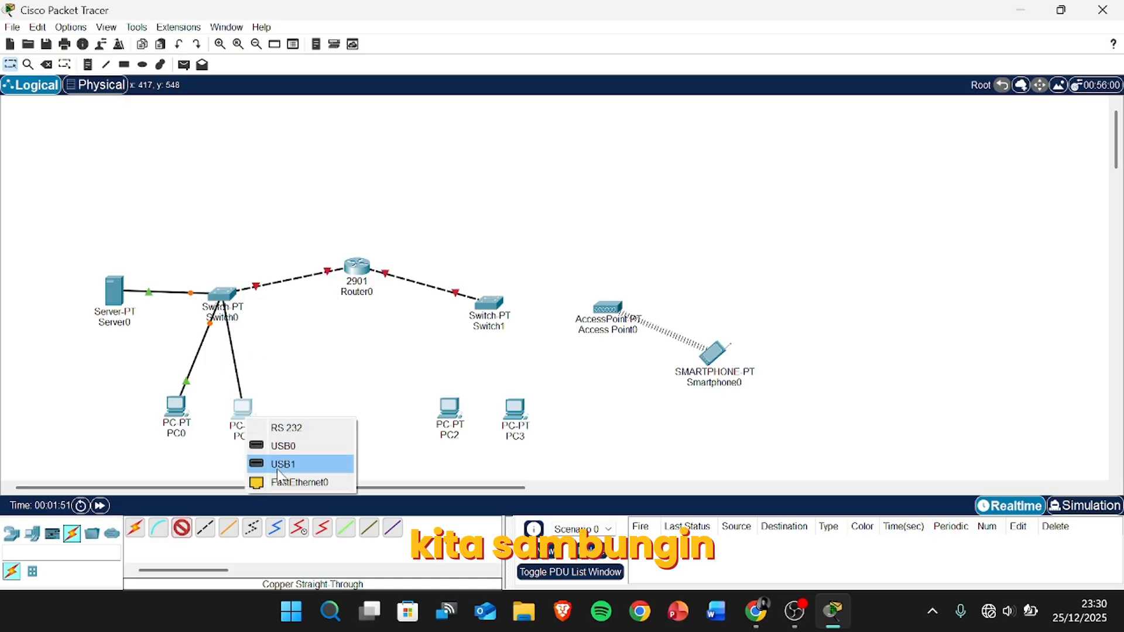
left_click(287, 483)
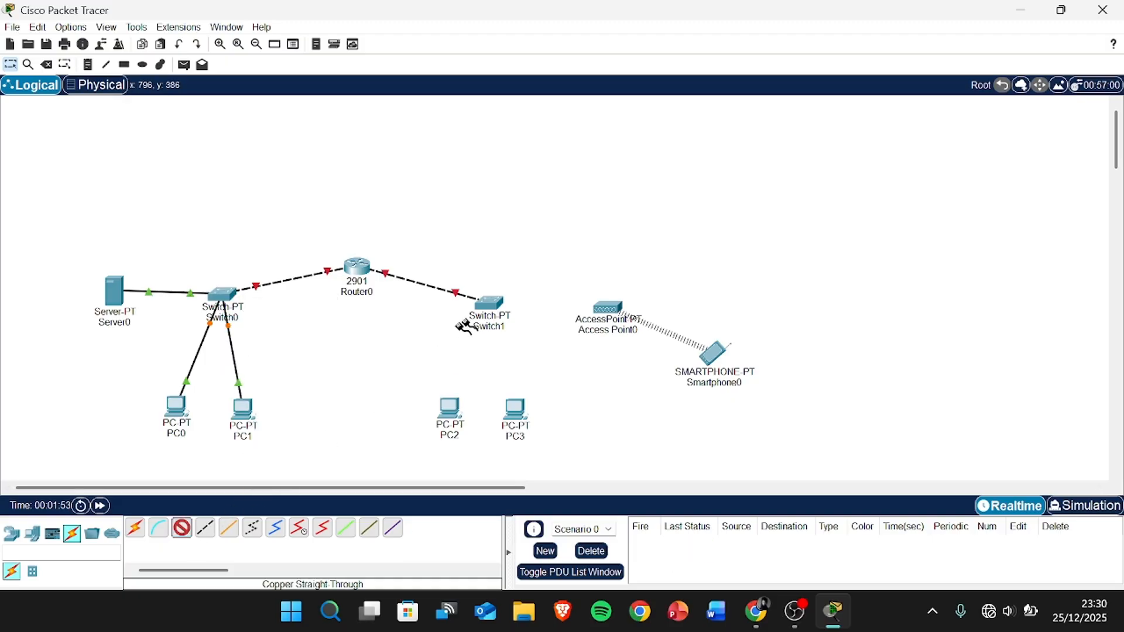
- Cable PC2 and PC3 FastEthernet0 ports to Switch1, PC3 on FastEthernet2/1
left_click(490, 304)
left_click(516, 329)
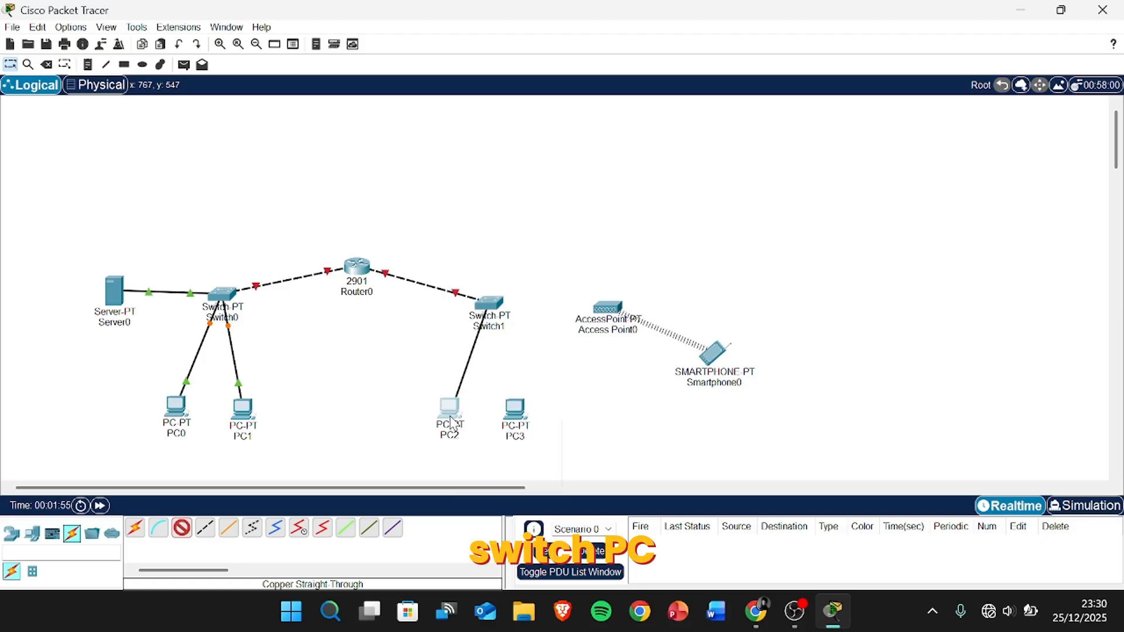
left_click(446, 408)
left_click(502, 481)
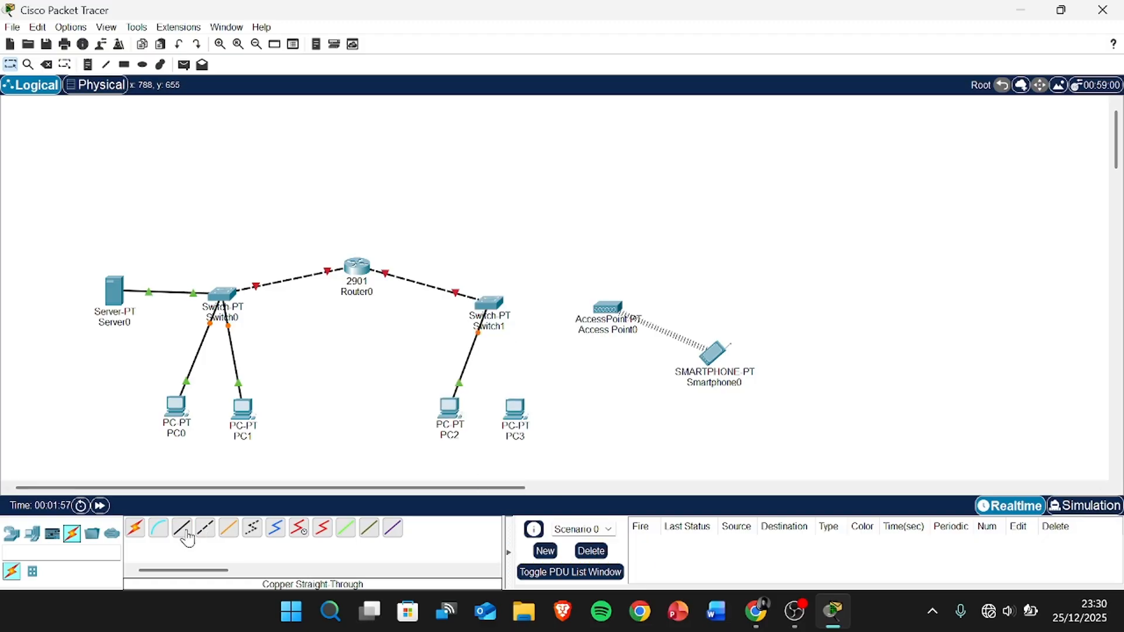
left_click(182, 528)
left_click(519, 420)
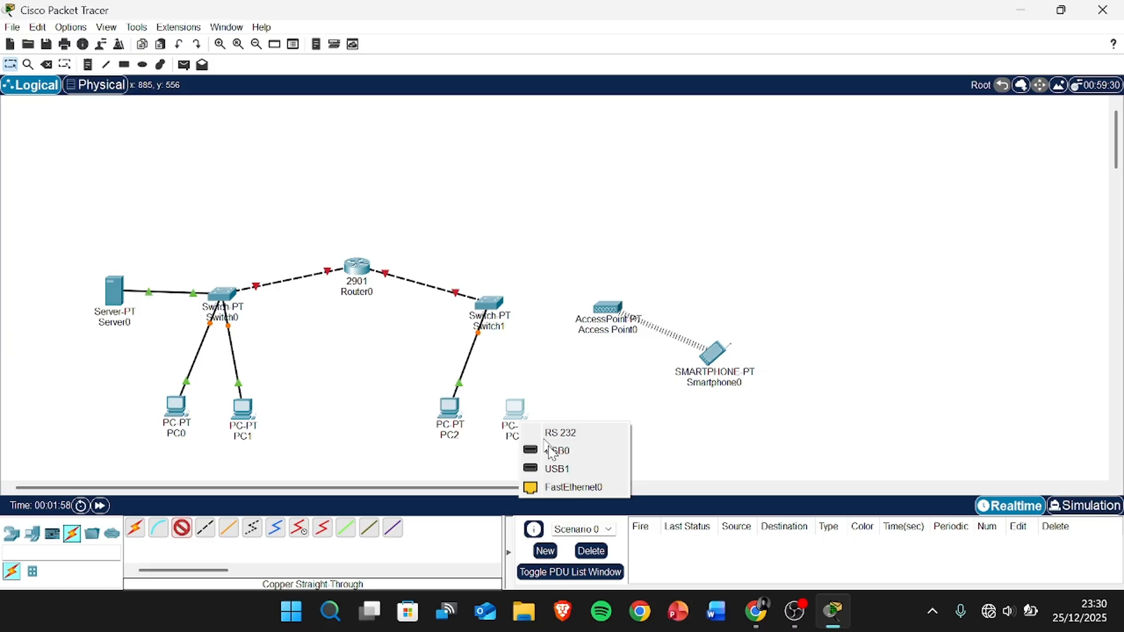
left_click(548, 487)
left_click(489, 303)
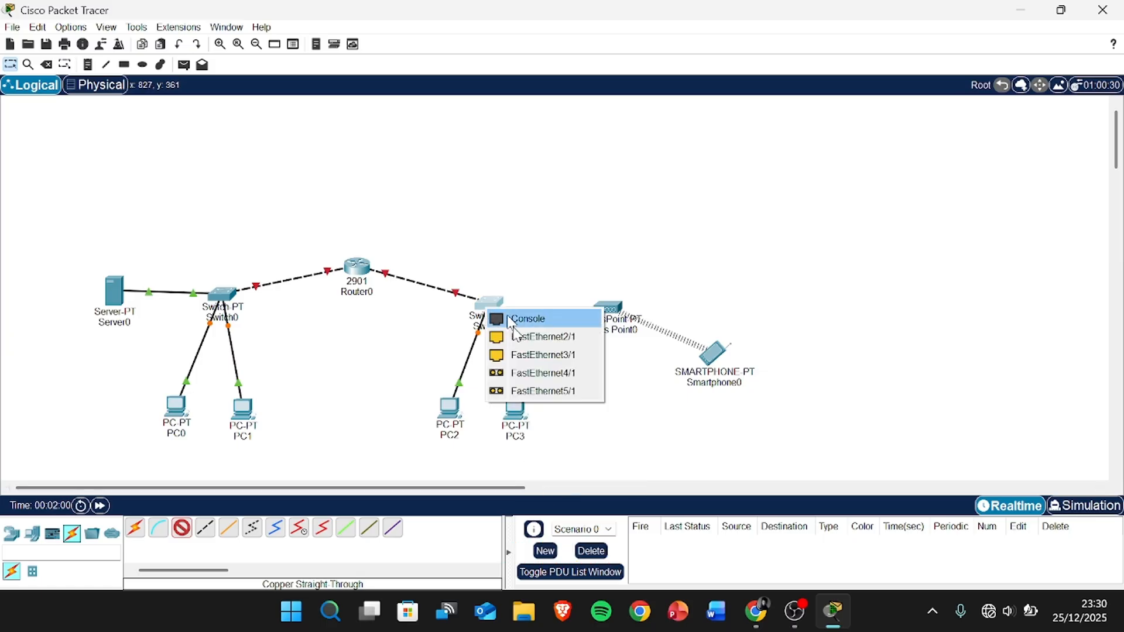
left_click(528, 339)
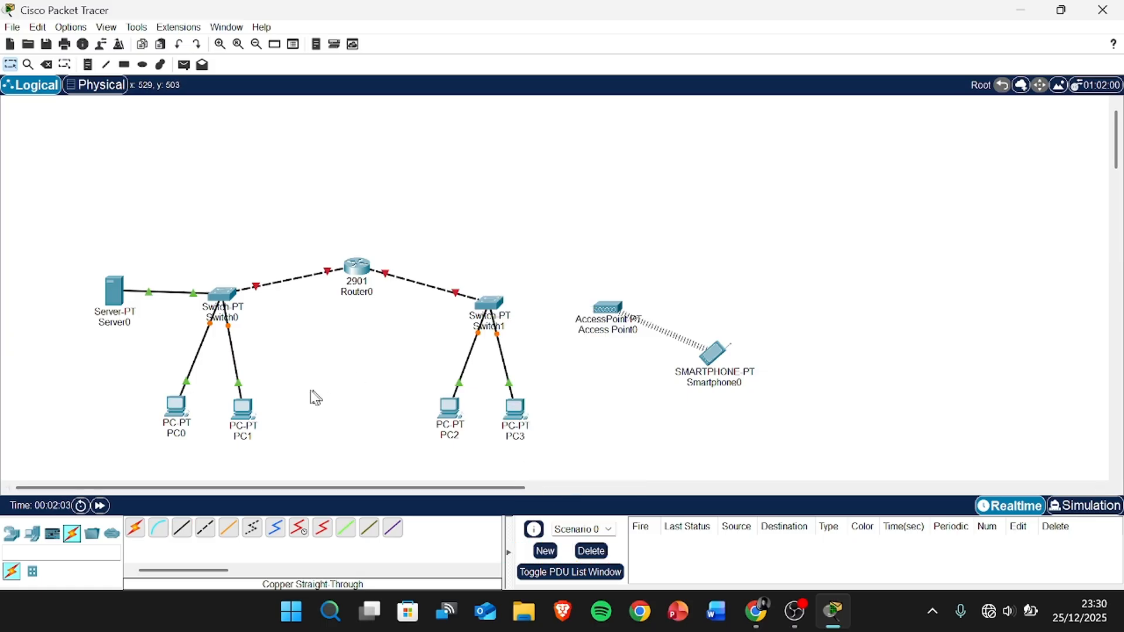
- Link Switch1 FastEthernet3/1 to Access Point0 Port 0 with a cross-over cable
left_click(181, 528)
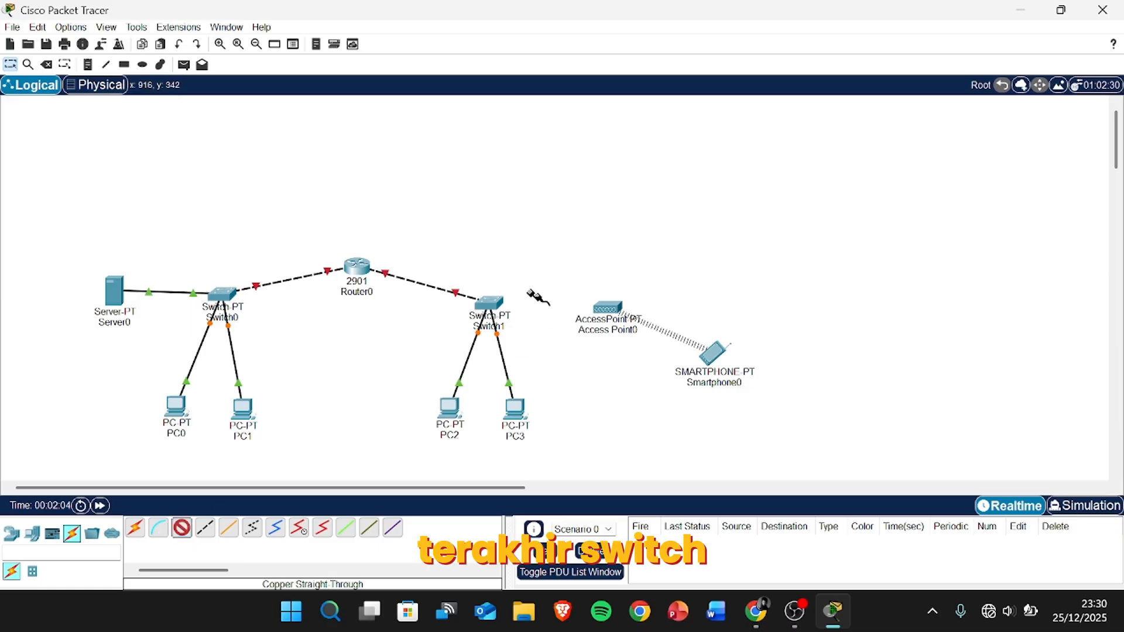
left_click(491, 302)
left_click(540, 331)
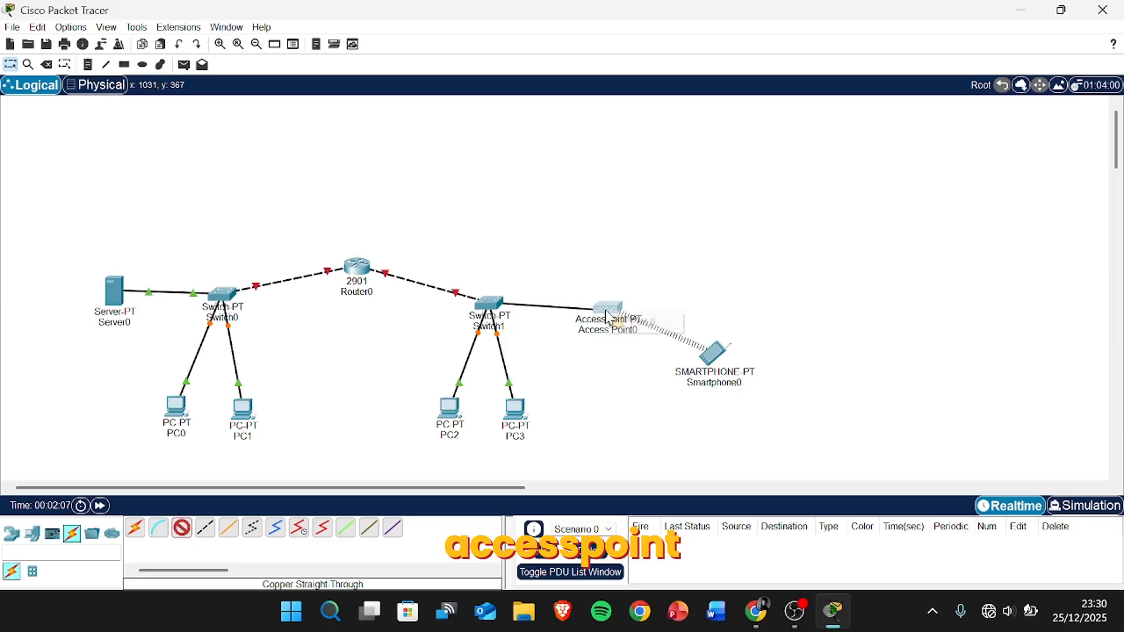
left_click(612, 316)
left_click(619, 321)
left_click_drag(611, 312, 620, 304)
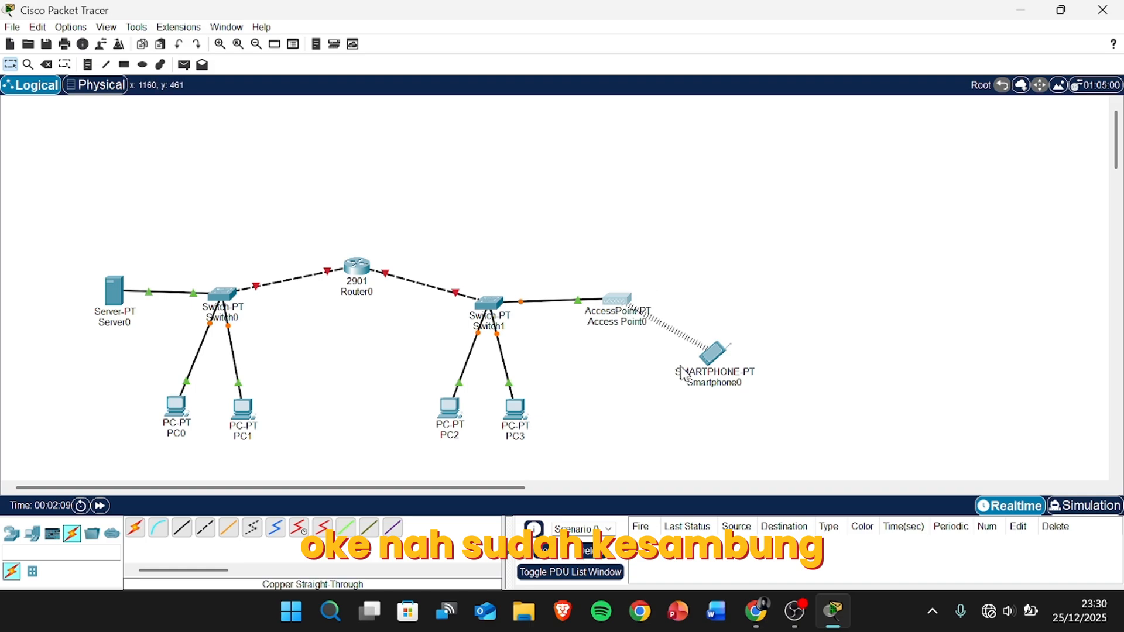
left_click_drag(701, 362, 708, 356)
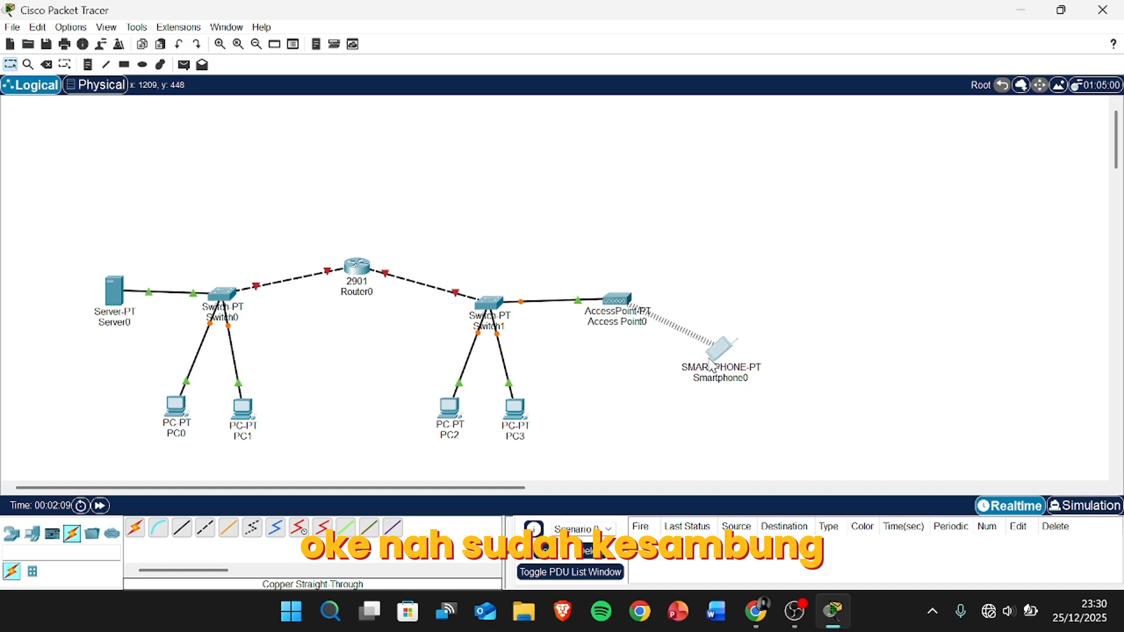
left_click(357, 267)
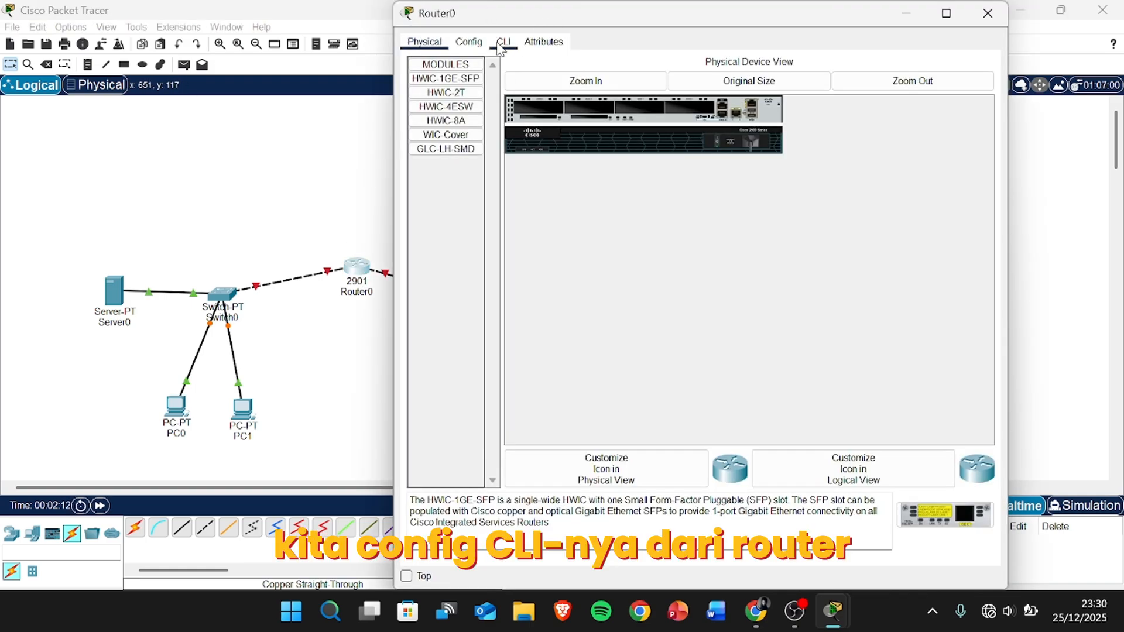
- In Router0's CLI, answer NO to initial setup, then run enable and config
left_click(500, 47)
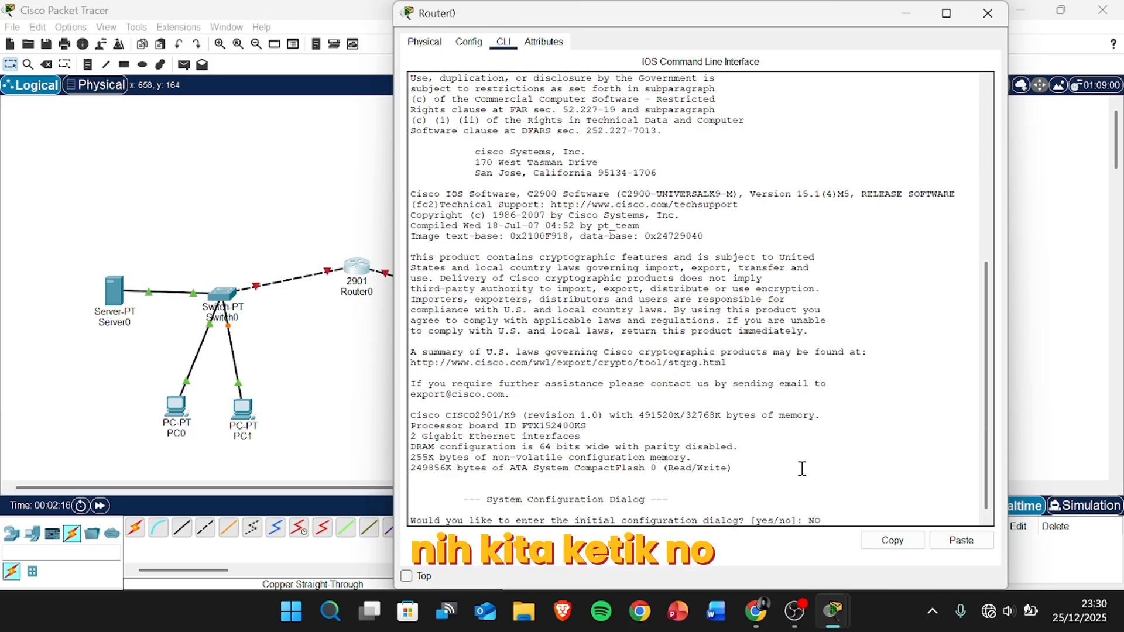
type("NO")
key("Return")
key("Caps_Lock")
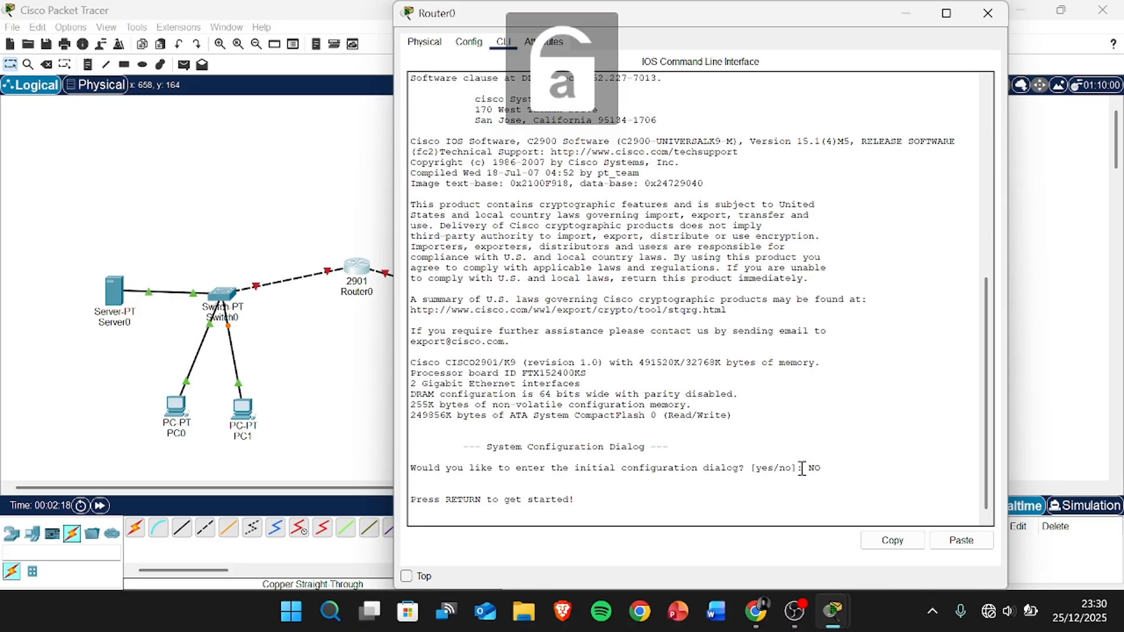
key("Return")
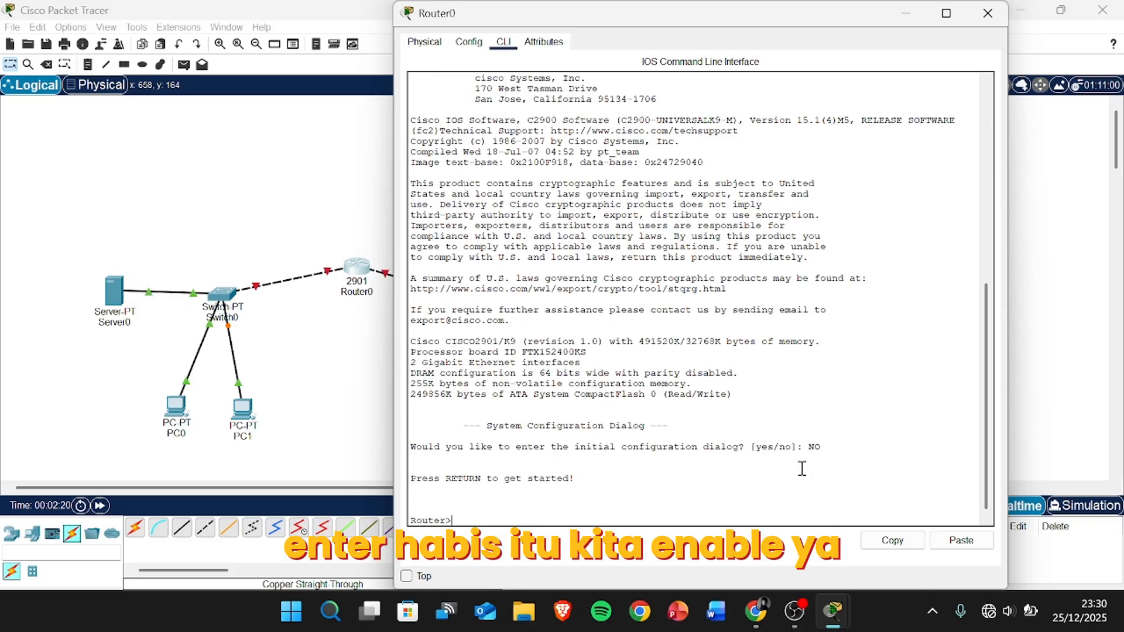
type("enable")
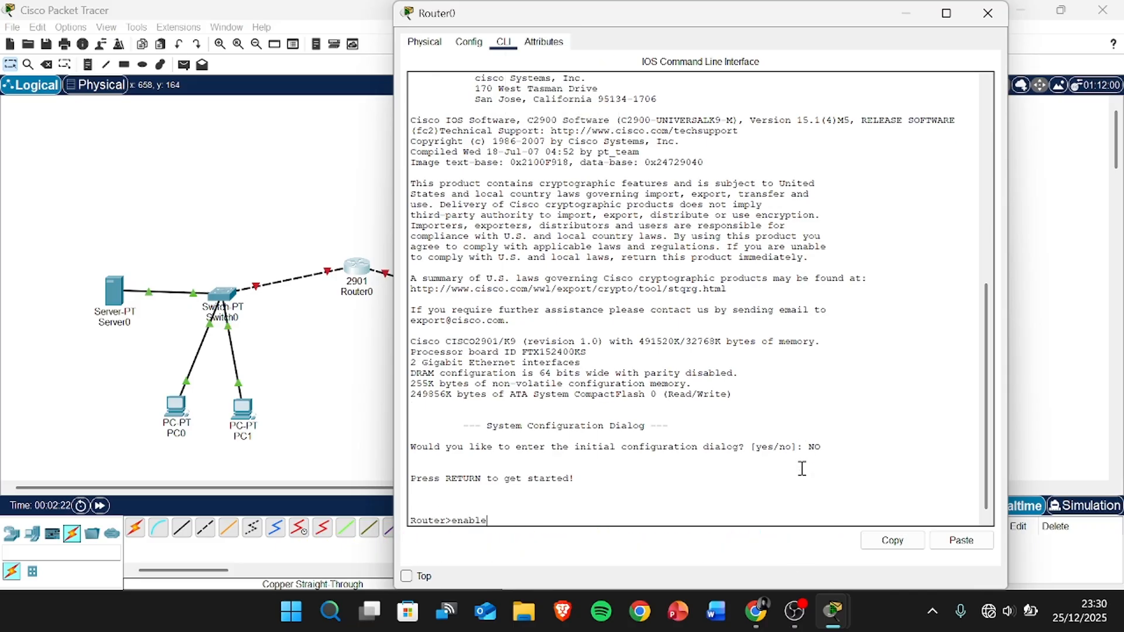
key("Return")
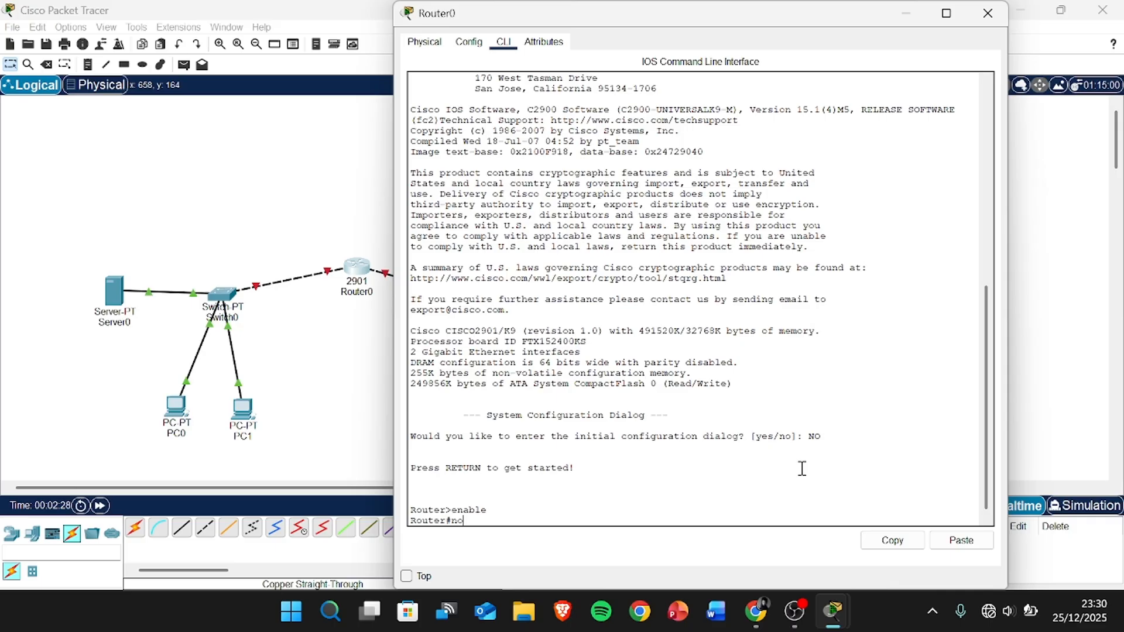
type("config t")
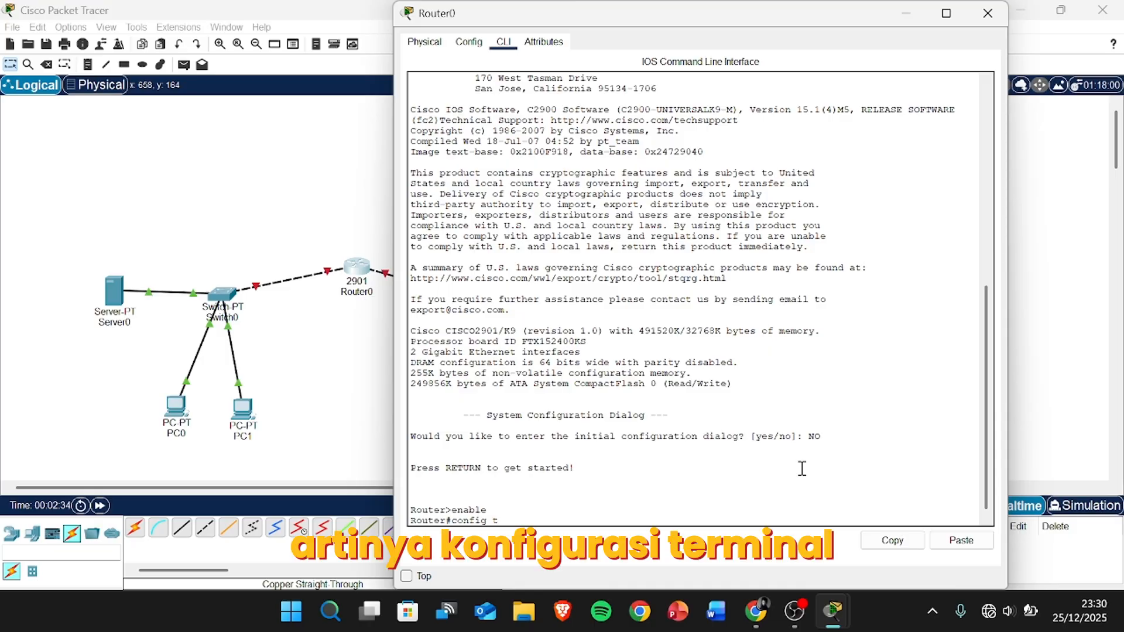
key("Return")
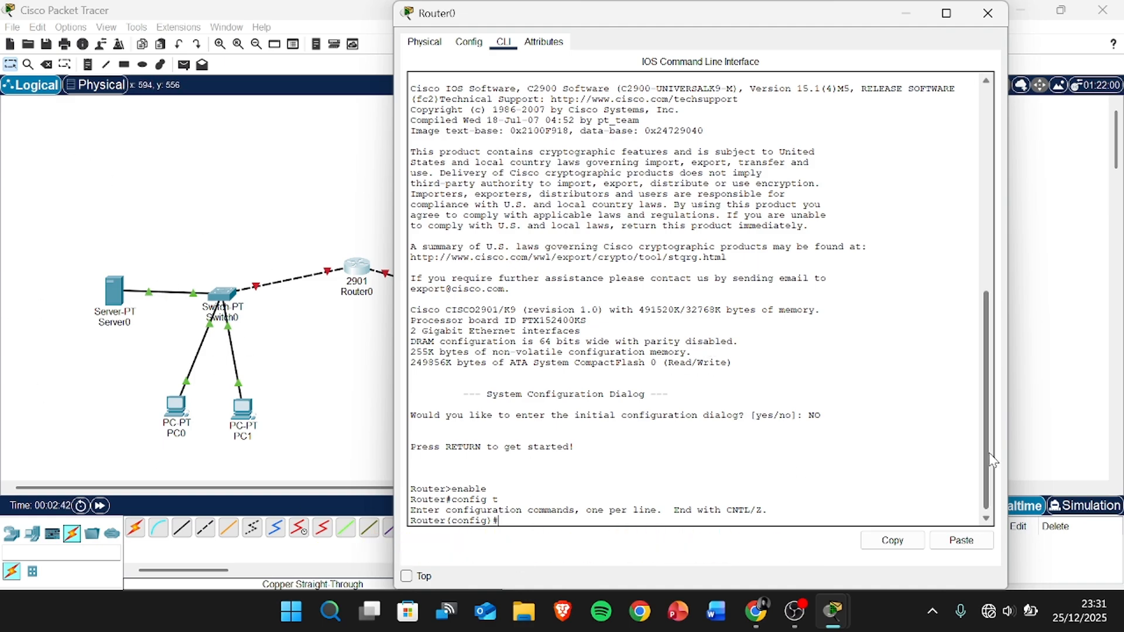
- Under int g0/0, set ip address 192.168.10.1 255.255.255.0 and ip helper-address 192.168.10.2, typing no shutdown
type("nt g0/0")
key("Return")
type("ig-if)#ip")
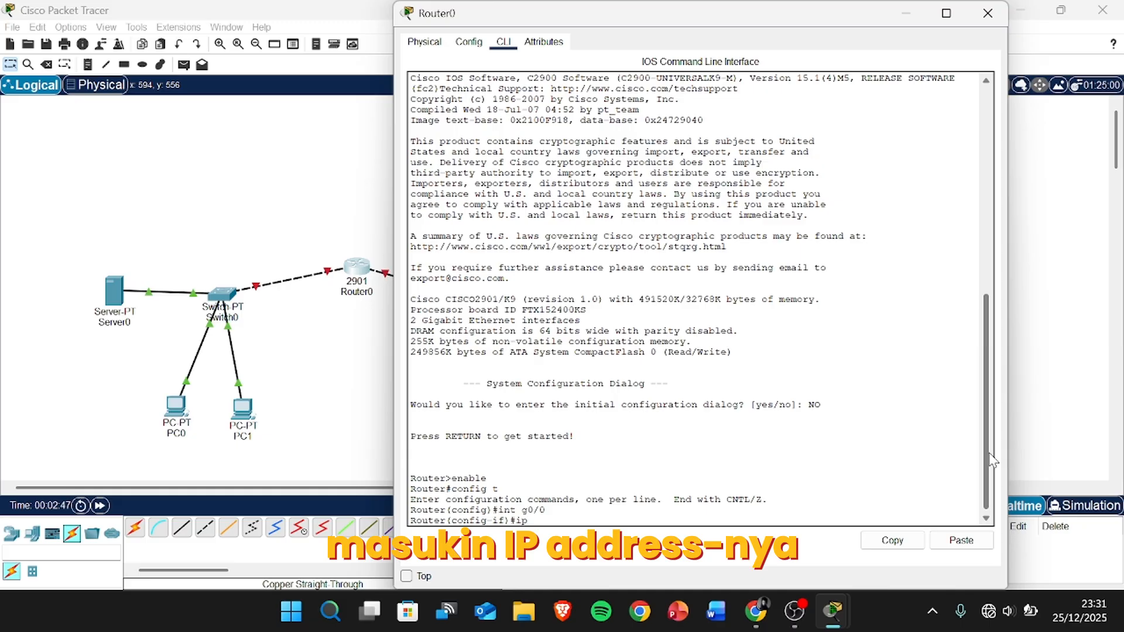
type(" address")
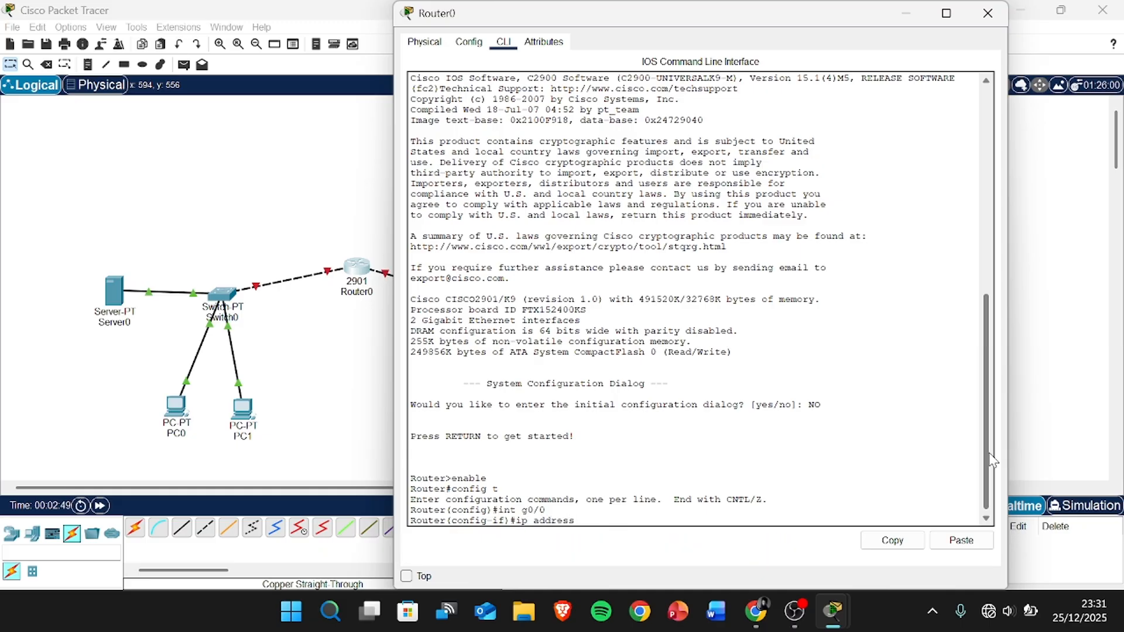
type(" 192.")
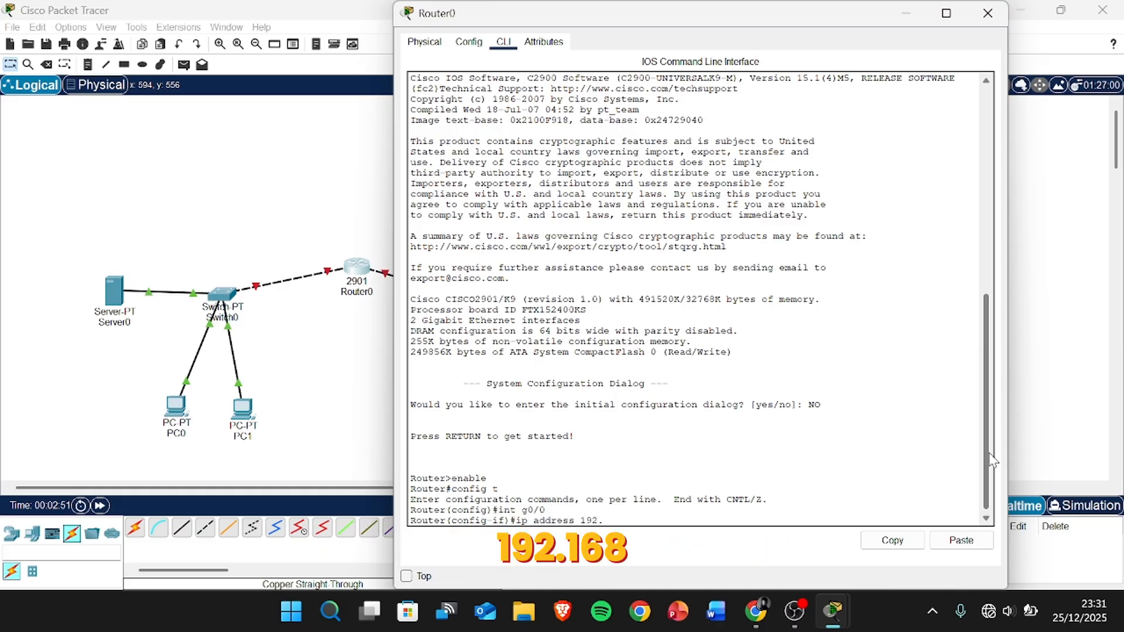
type("168")
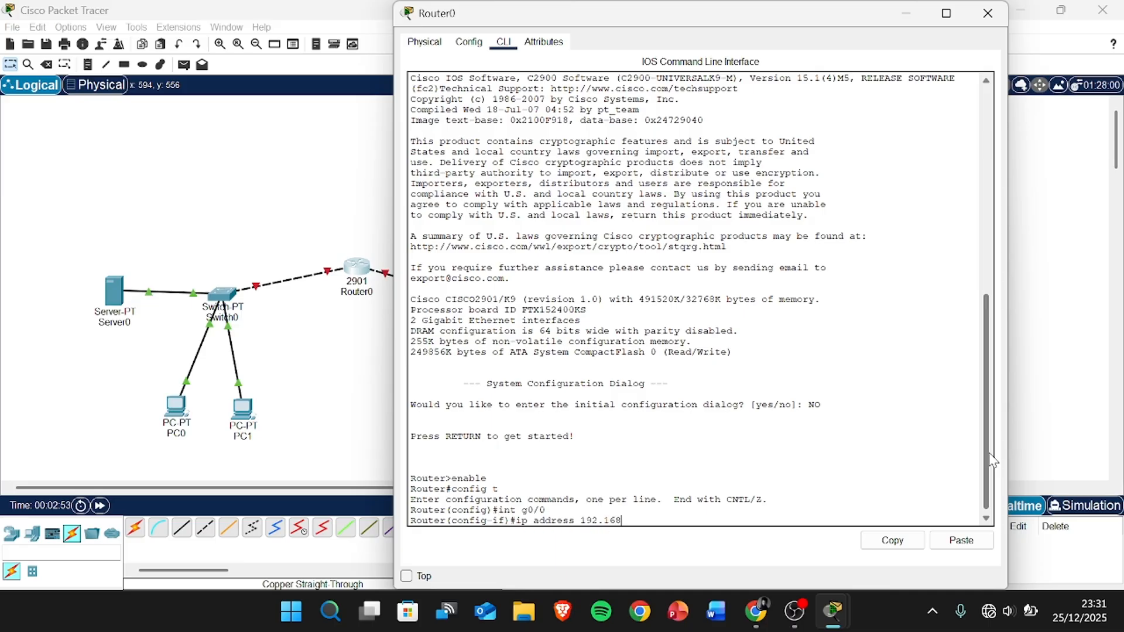
type(".10.1 255")
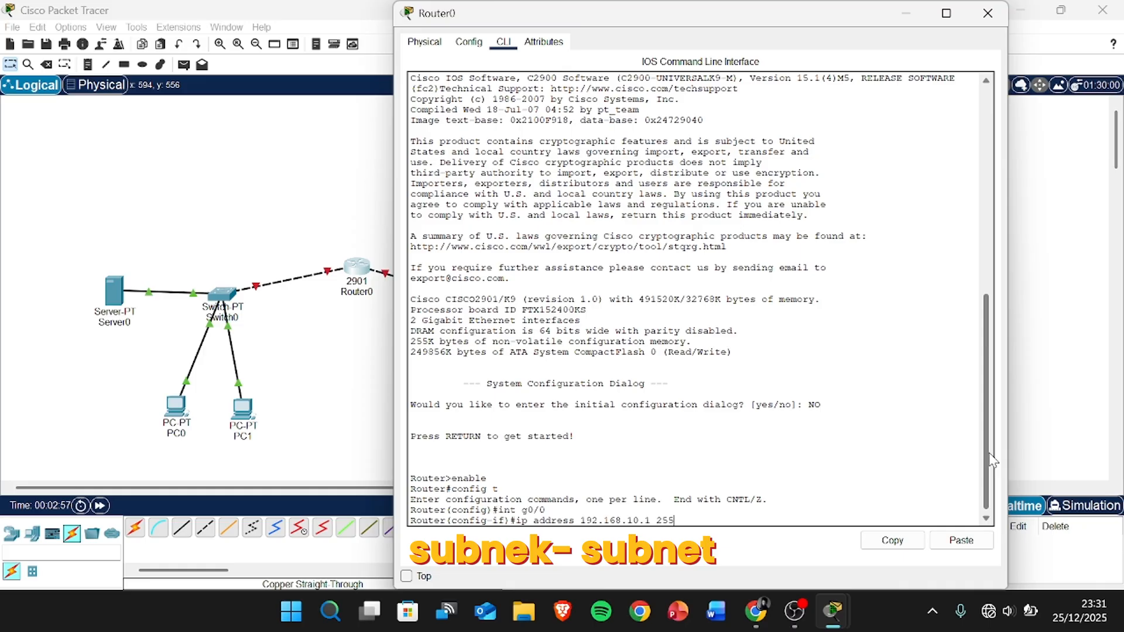
type(".255")
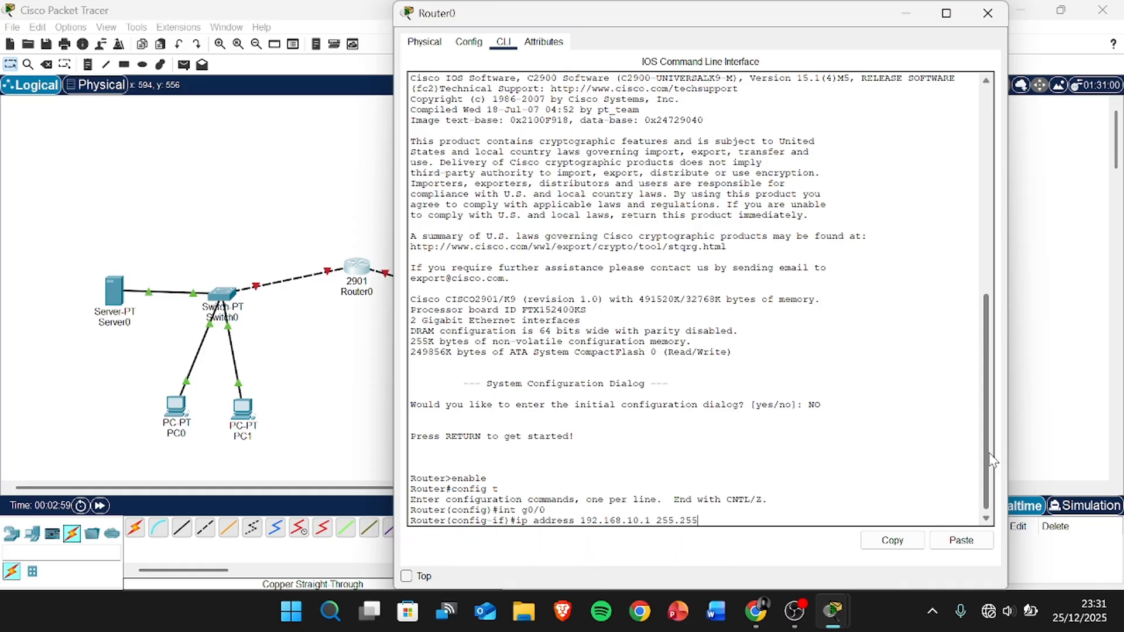
type(".255.0")
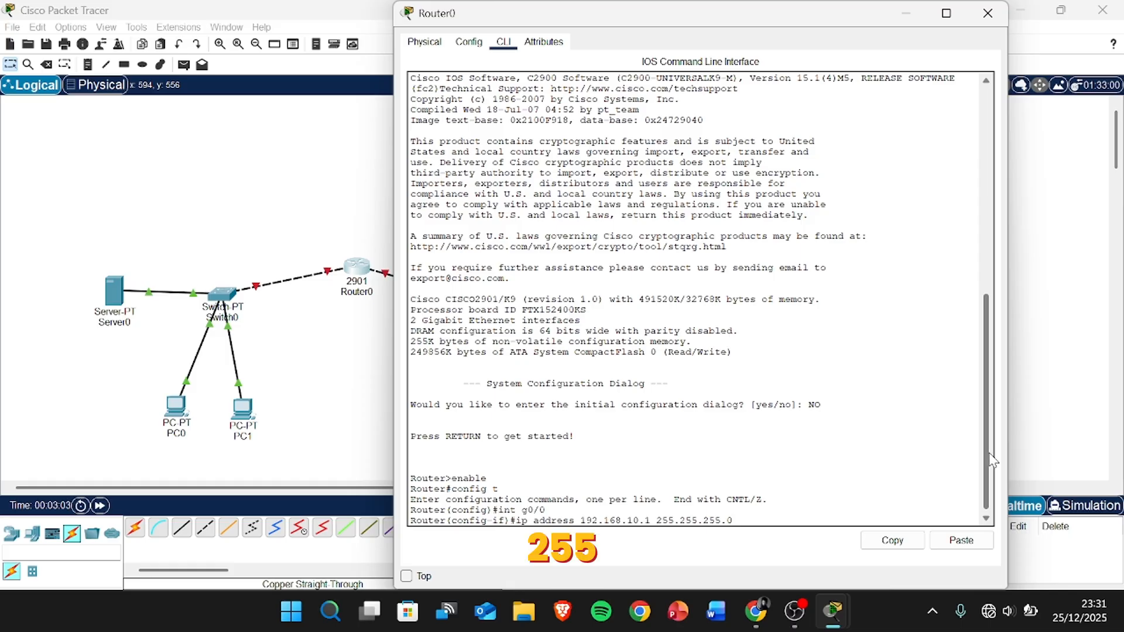
key("Return")
type("ig-if)#i")
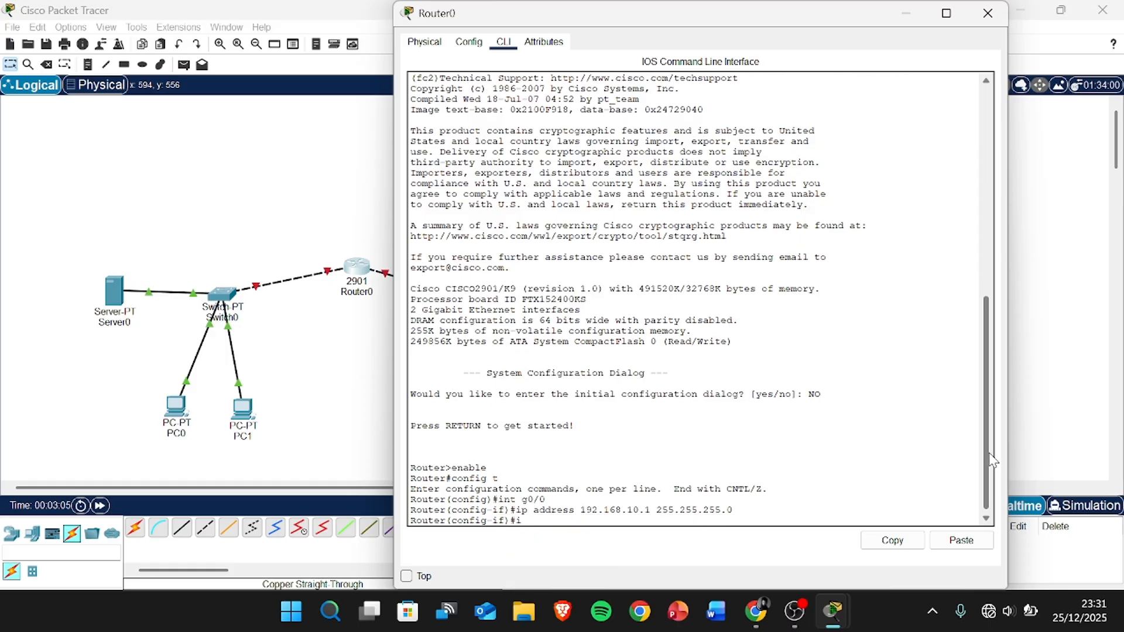
type("p help")
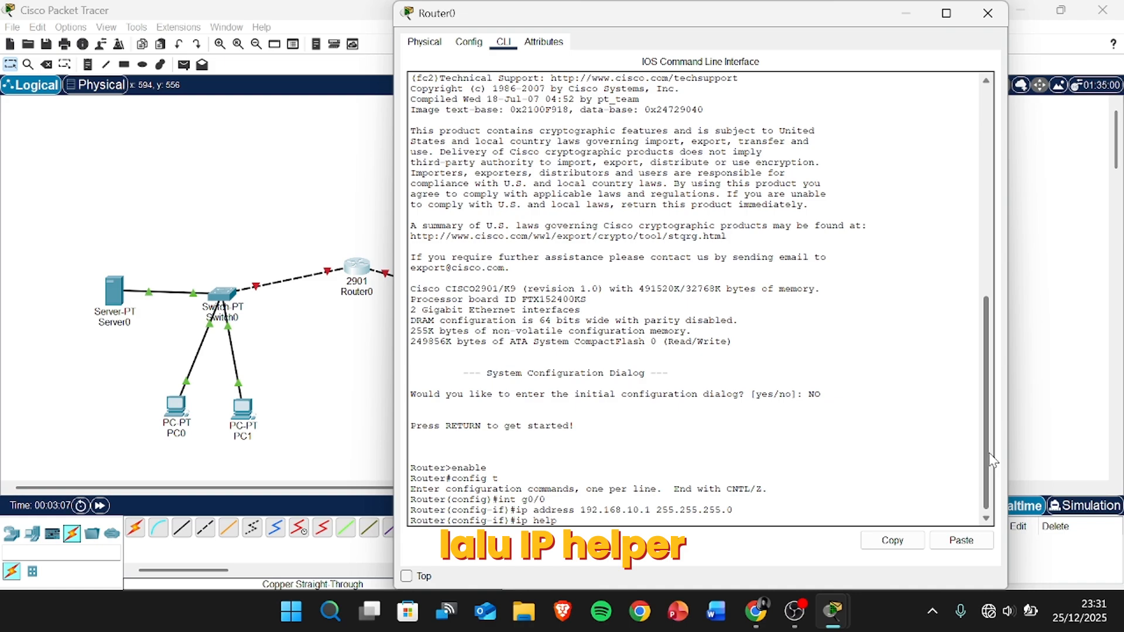
type("er")
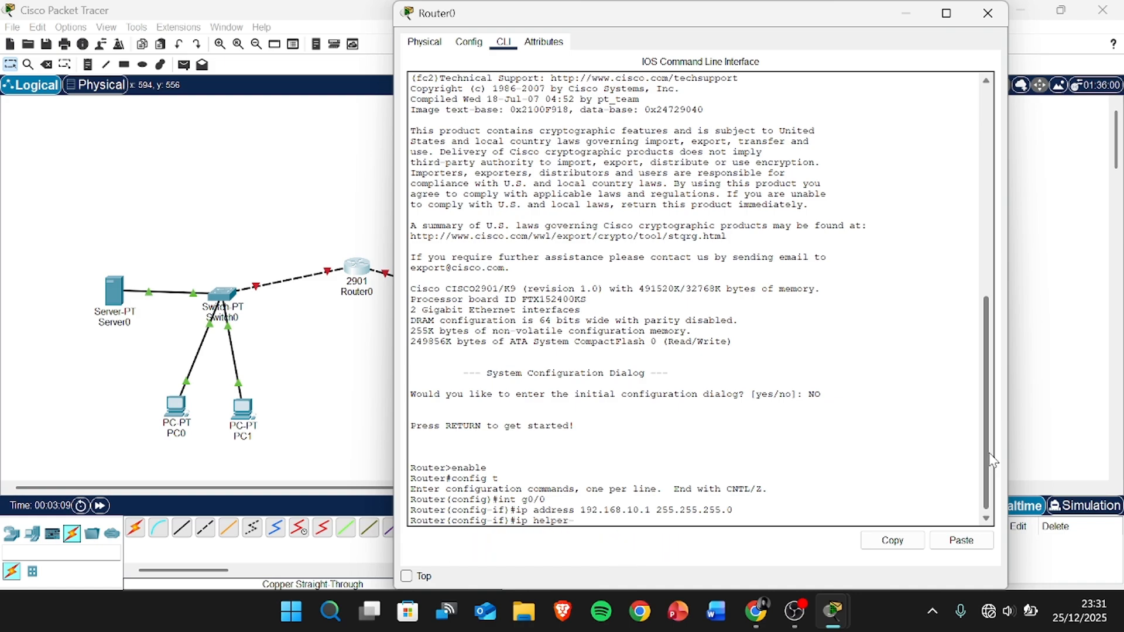
type("-address")
type("192.168.10.2")
key("Return")
type("nfig-if)#no s")
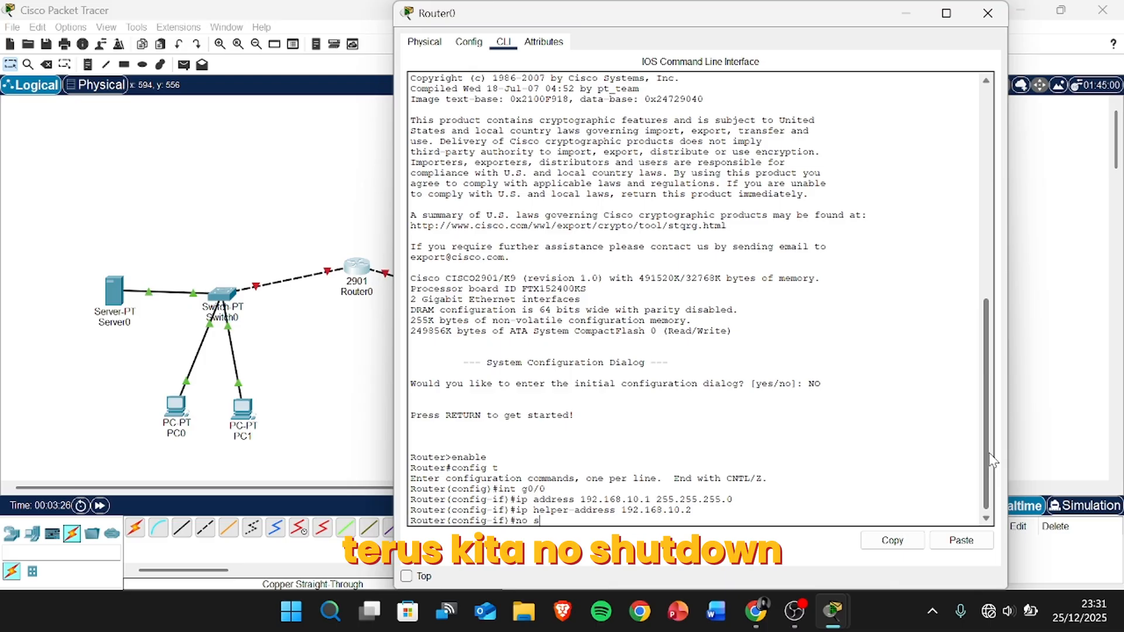
type("hutdown")
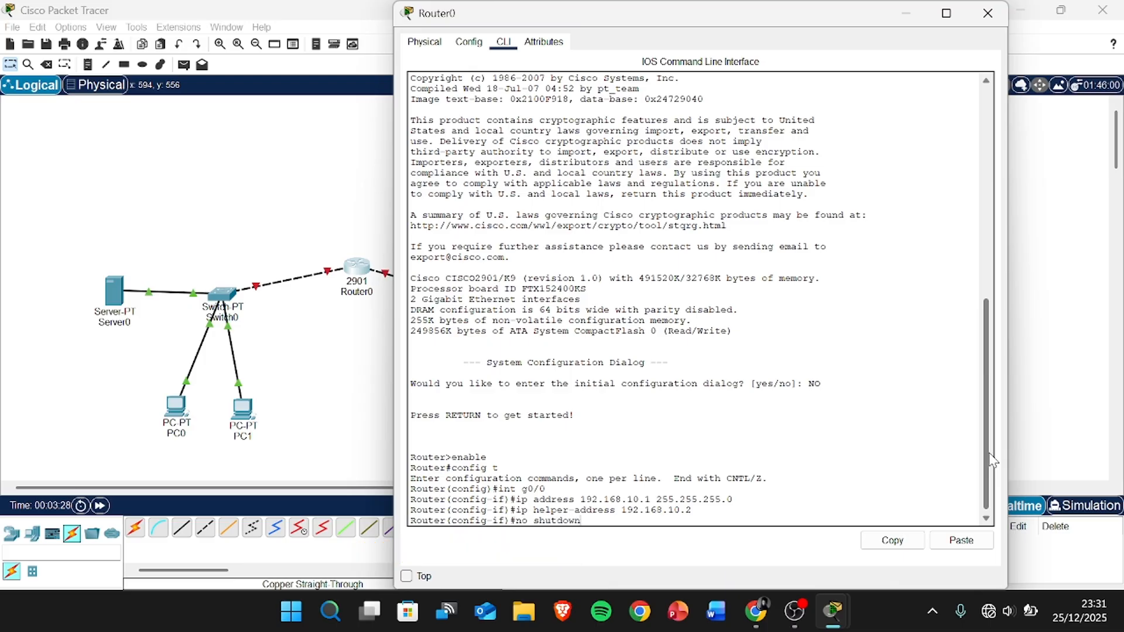
- Apply no shutdown on g0/0, run do write memory, and exit interface mode
key("Return")
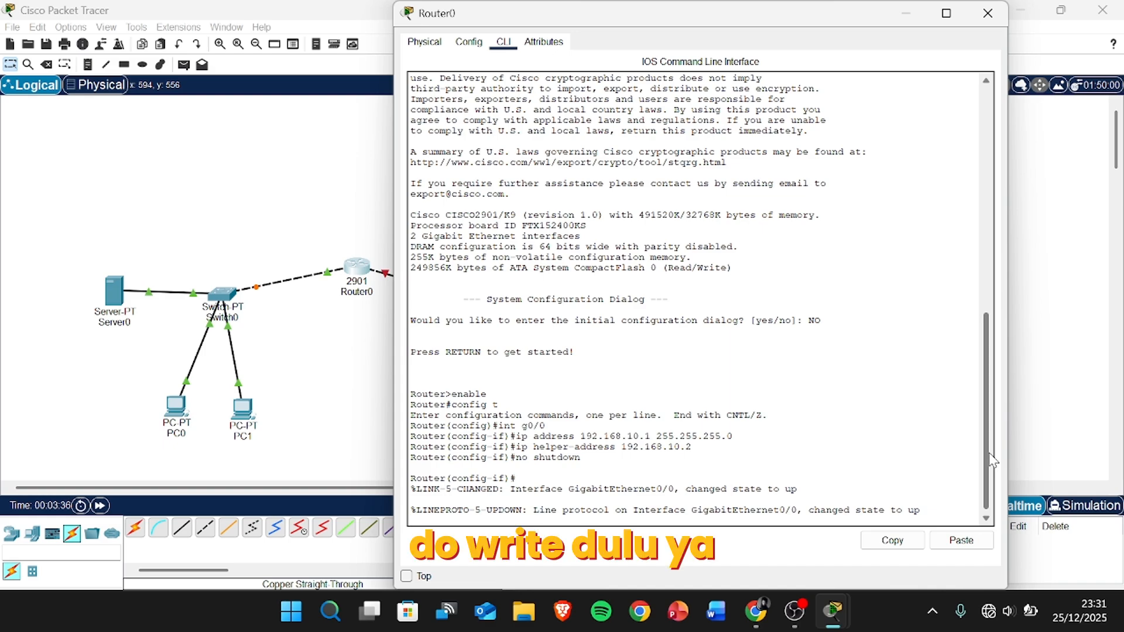
type("do write")
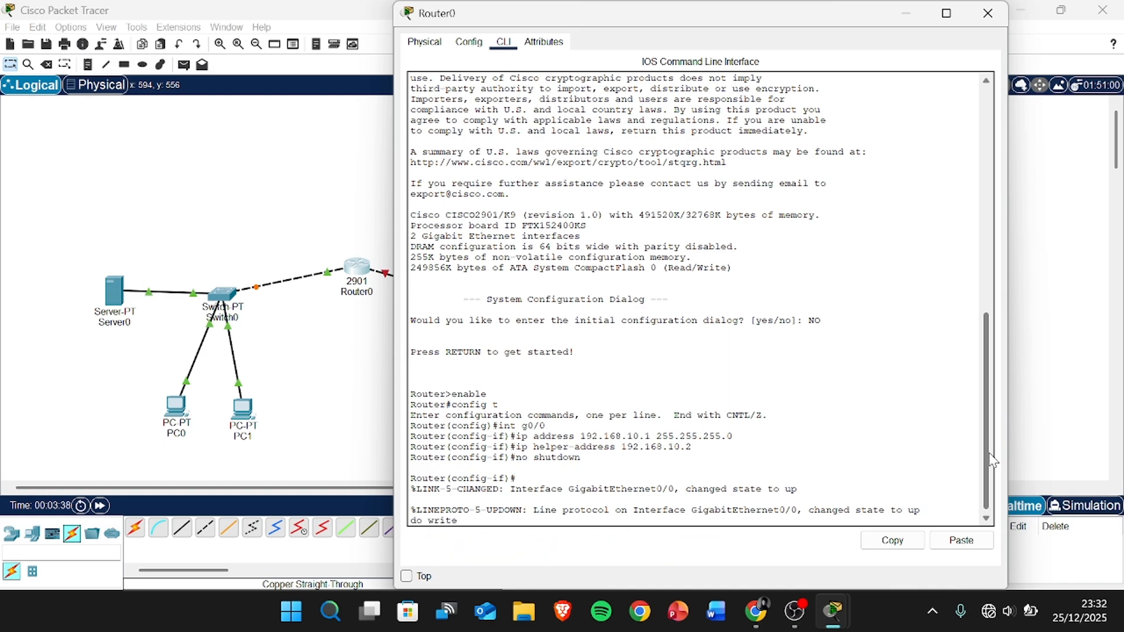
type(" memory")
key("Return")
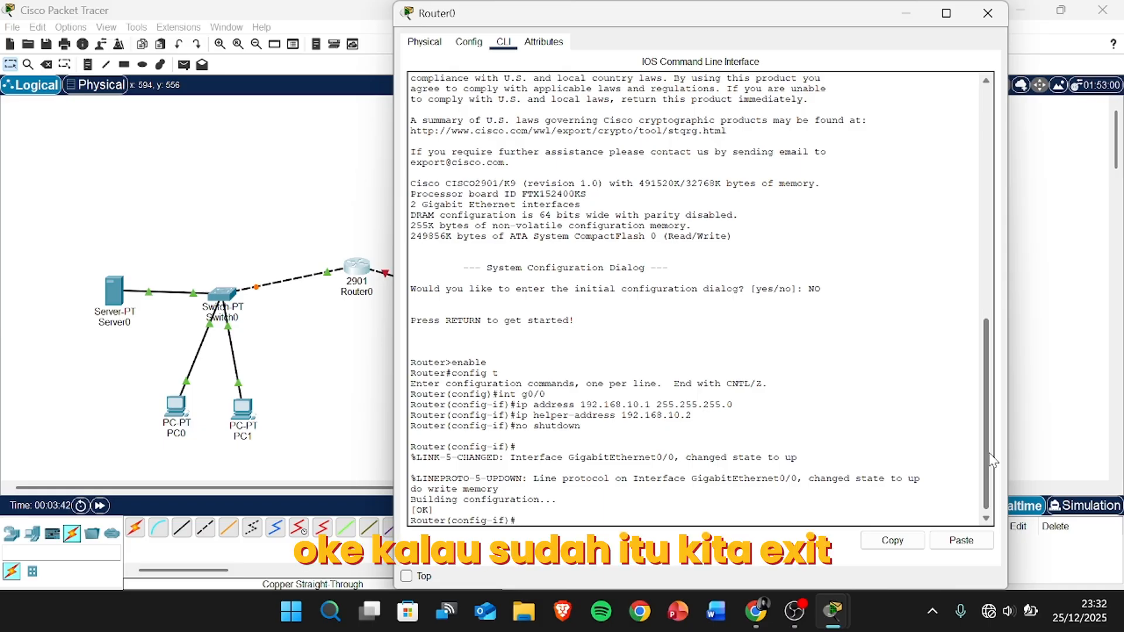
type("exit")
key("Return")
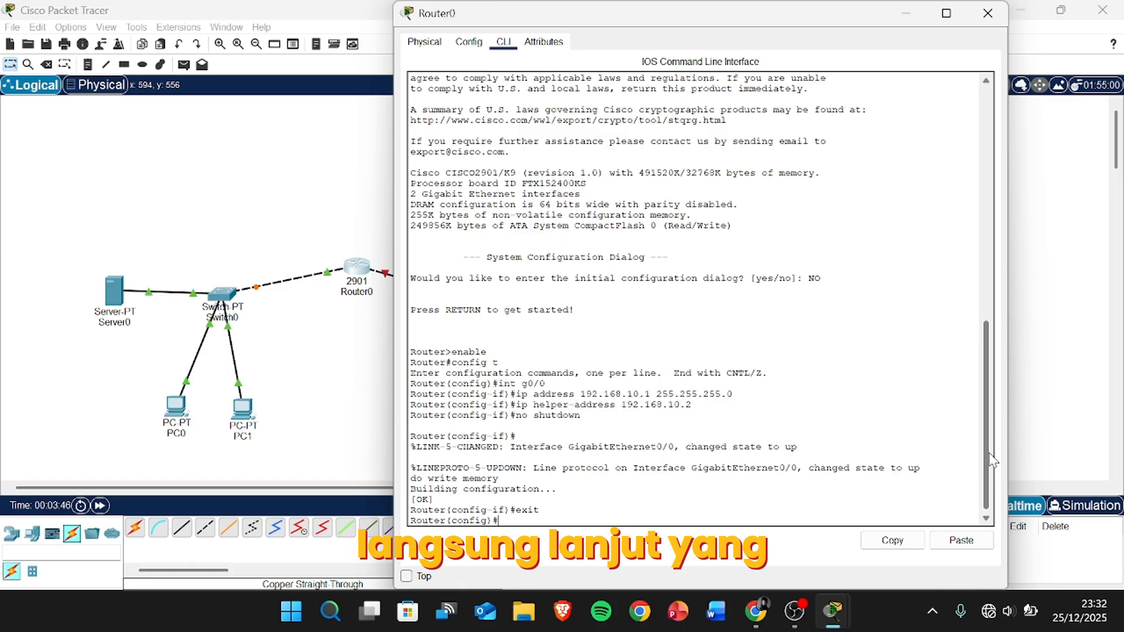
type("ip address 192.168.10.1 255.255.255.0")
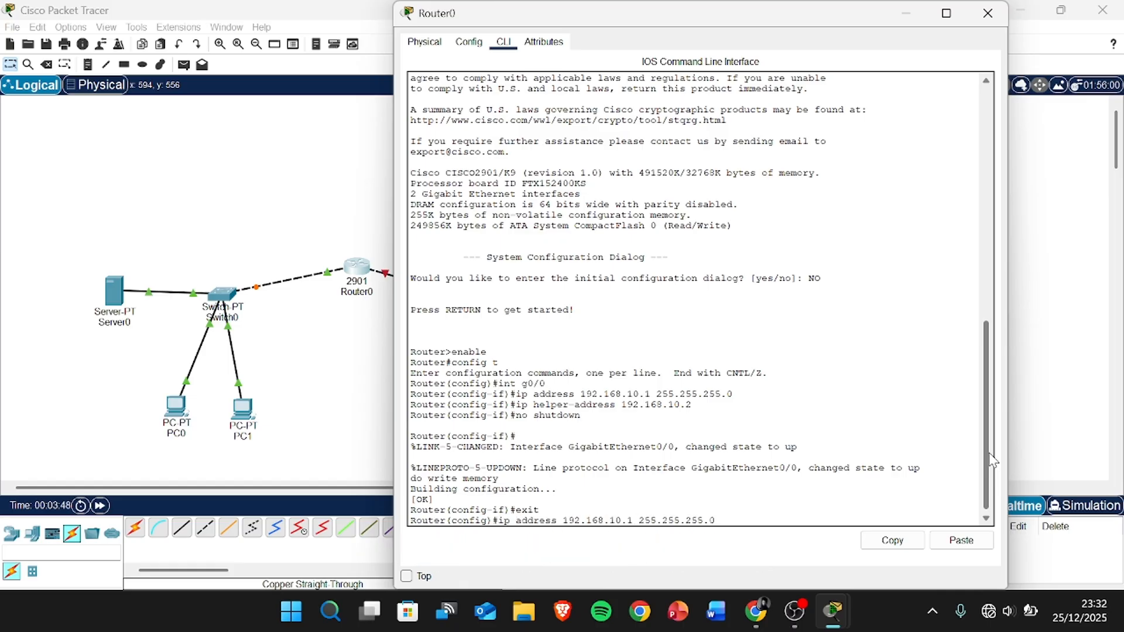
key("Up")
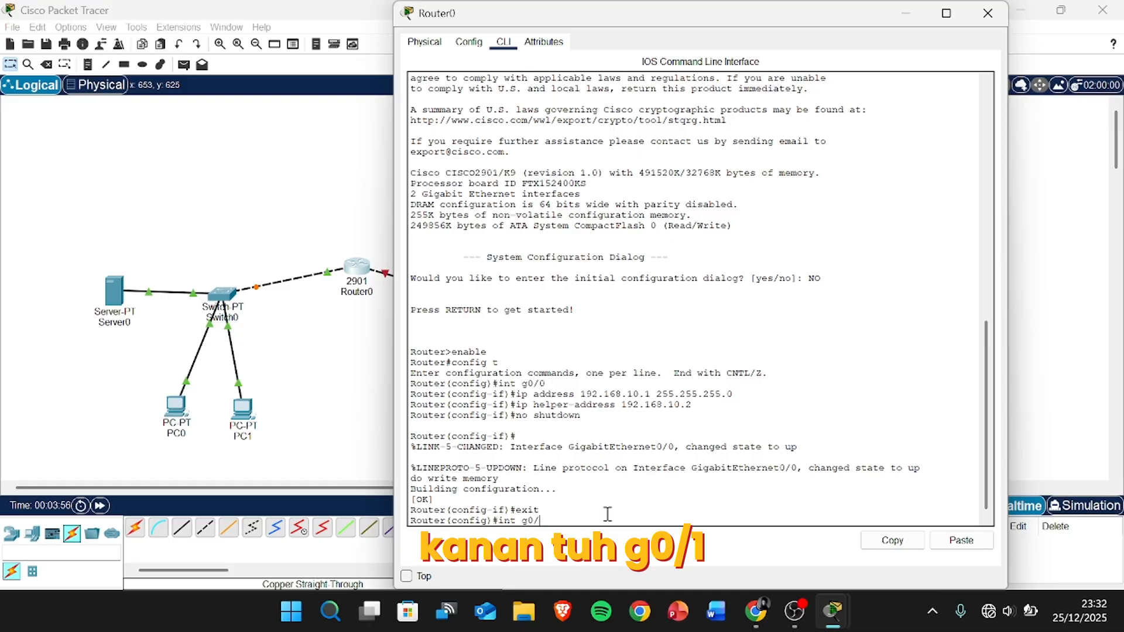
- Enter int g0/1 and assign ip address 192.168.20.1 255.255.255.0
type("1")
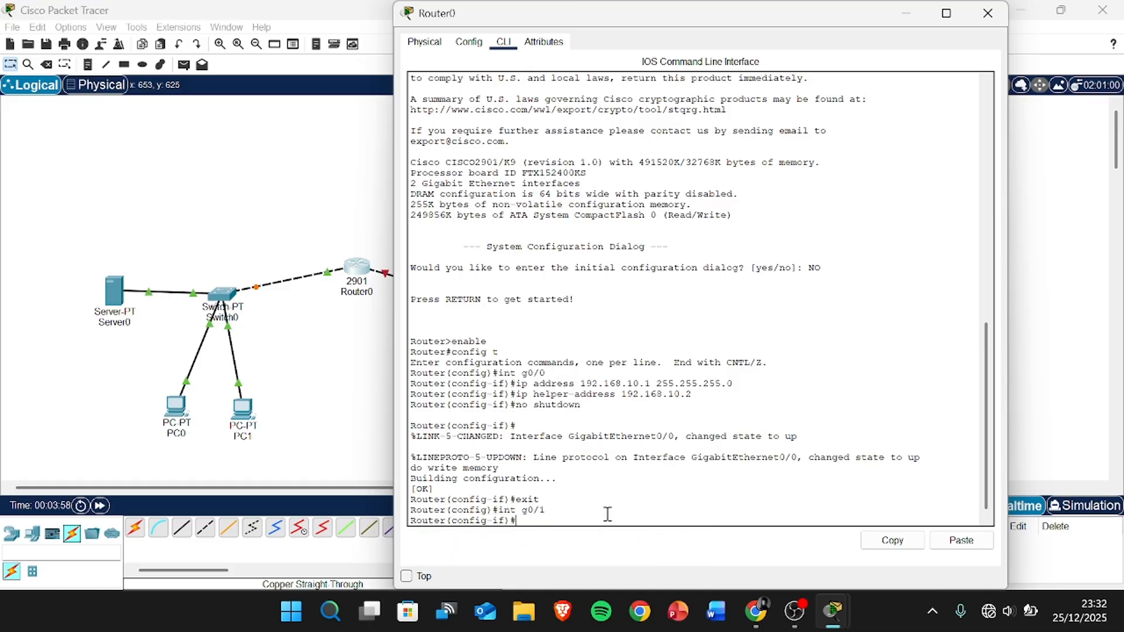
key("Return")
key("Up")
key("Up")
key("Up")
key("Up")
key("Up")
key("Up")
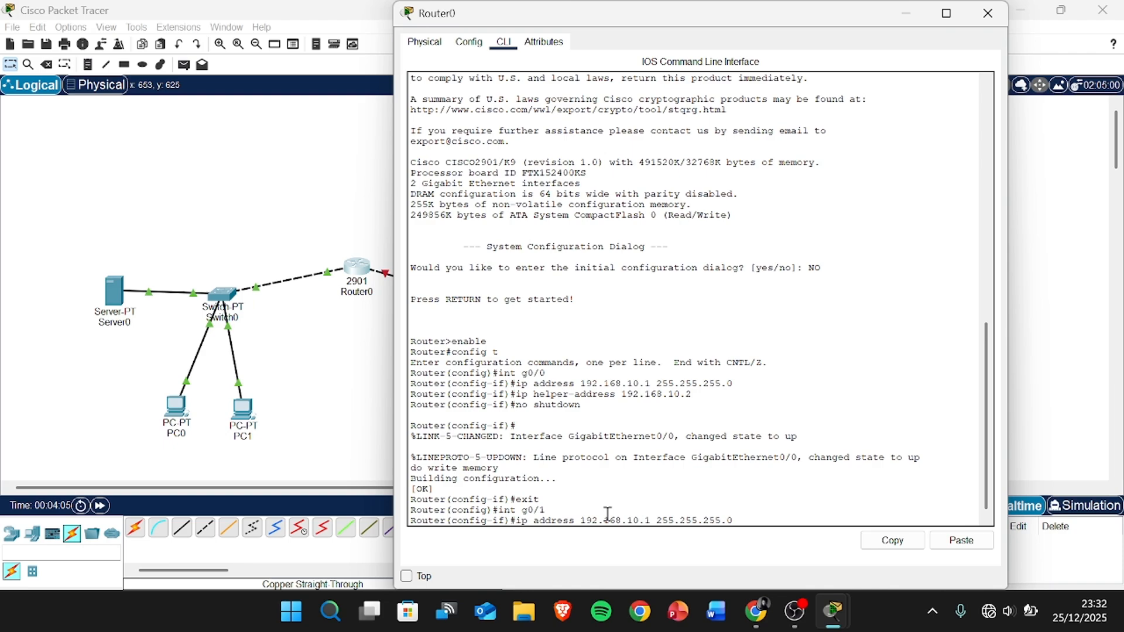
key("BackSpace")
key("BackSpace")
type("20")
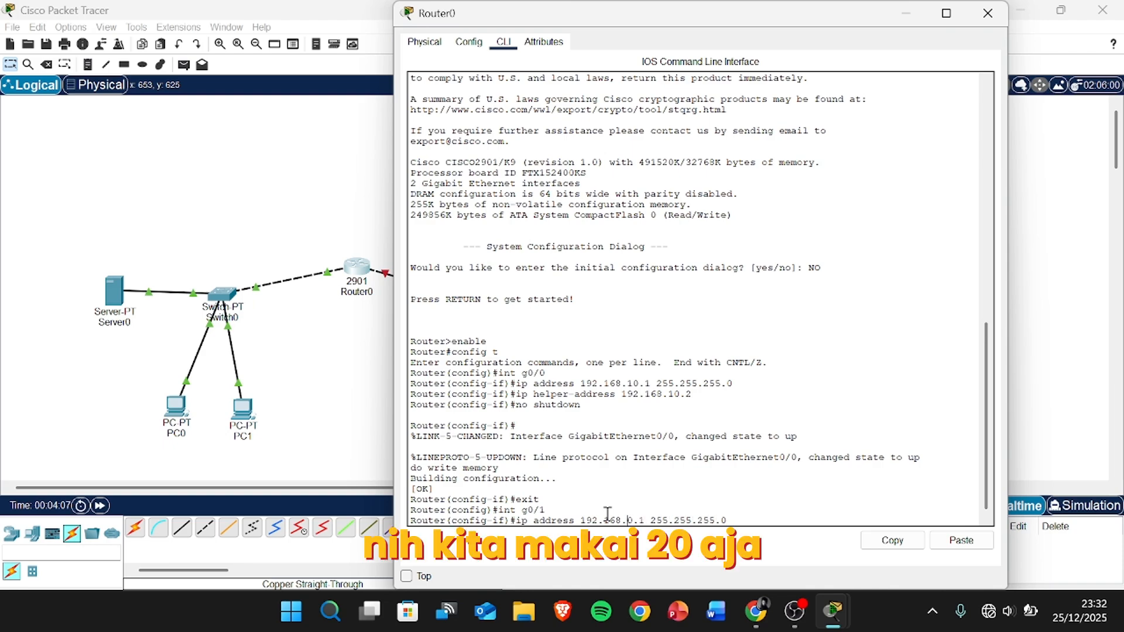
key("Right")
key("Right")
key("Right")
key("Right")
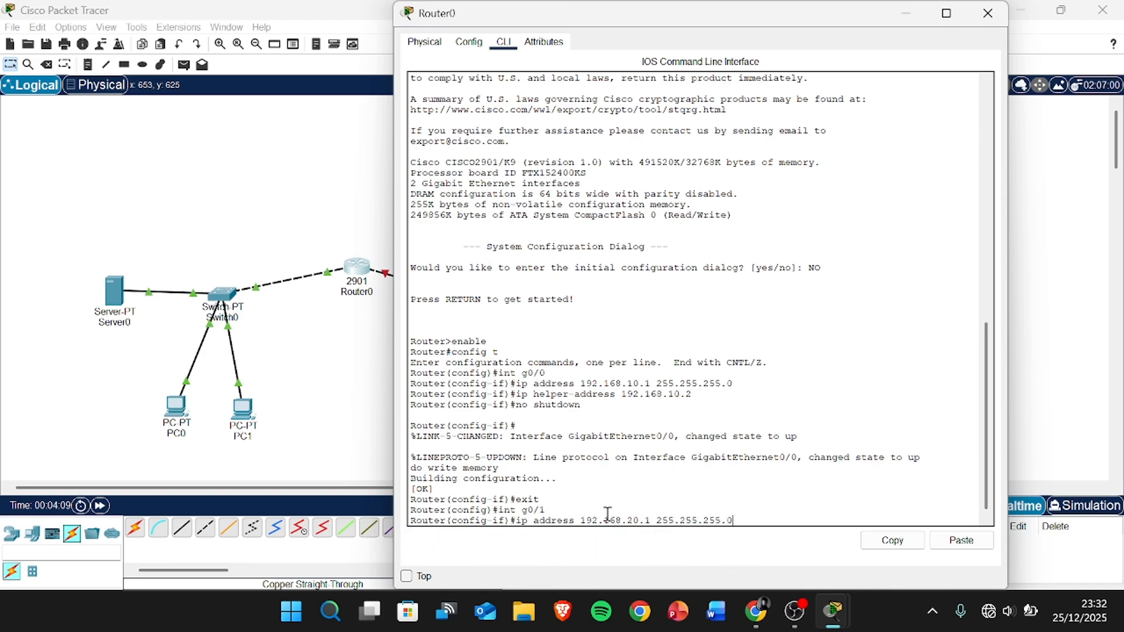
key("Return")
- Add helper-address 192.168.10.2 to g0/1, apply no shutdown, and do write memory
key("Up")
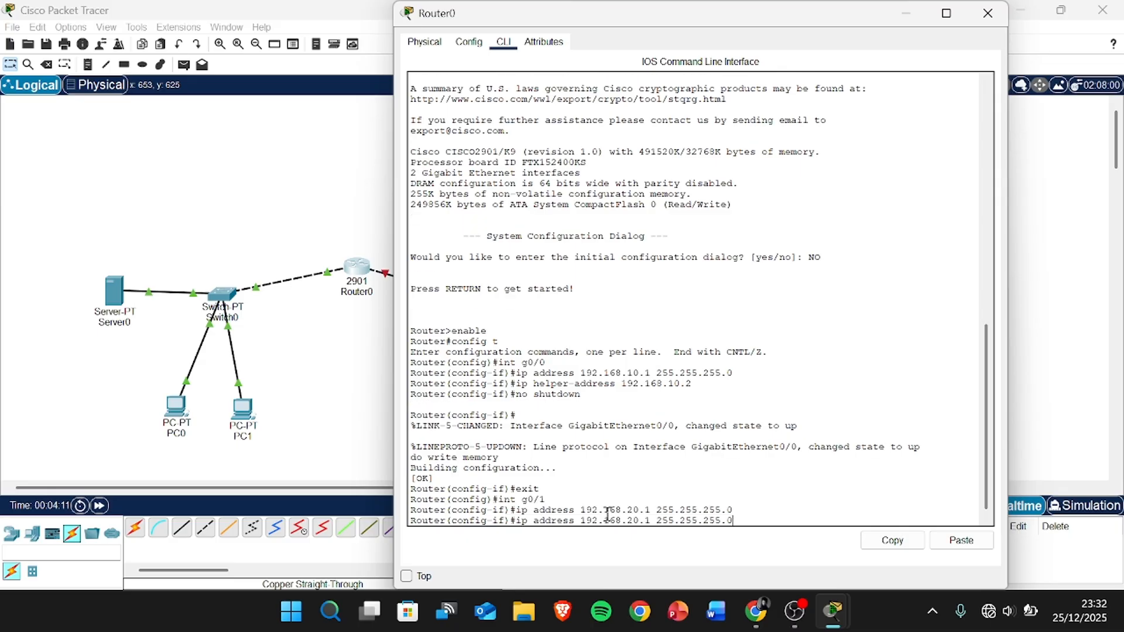
key("Up")
key("Up")
key("Up")
key("Up")
key("Up")
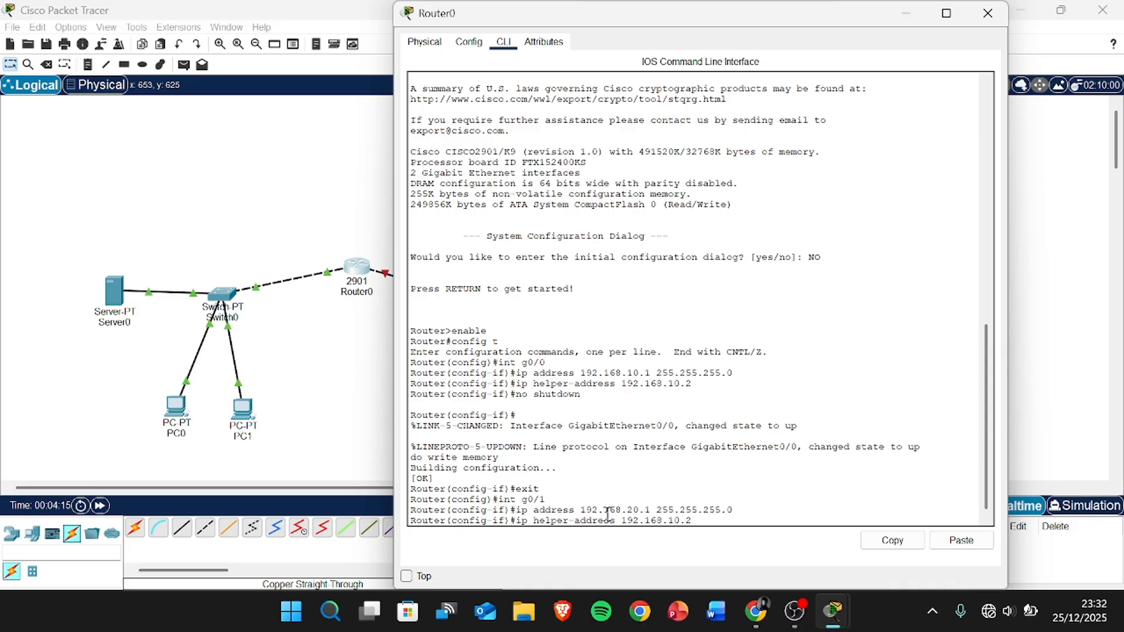
key("Return")
key("Up")
key("Up")
key("Up")
key("Up")
key("Up")
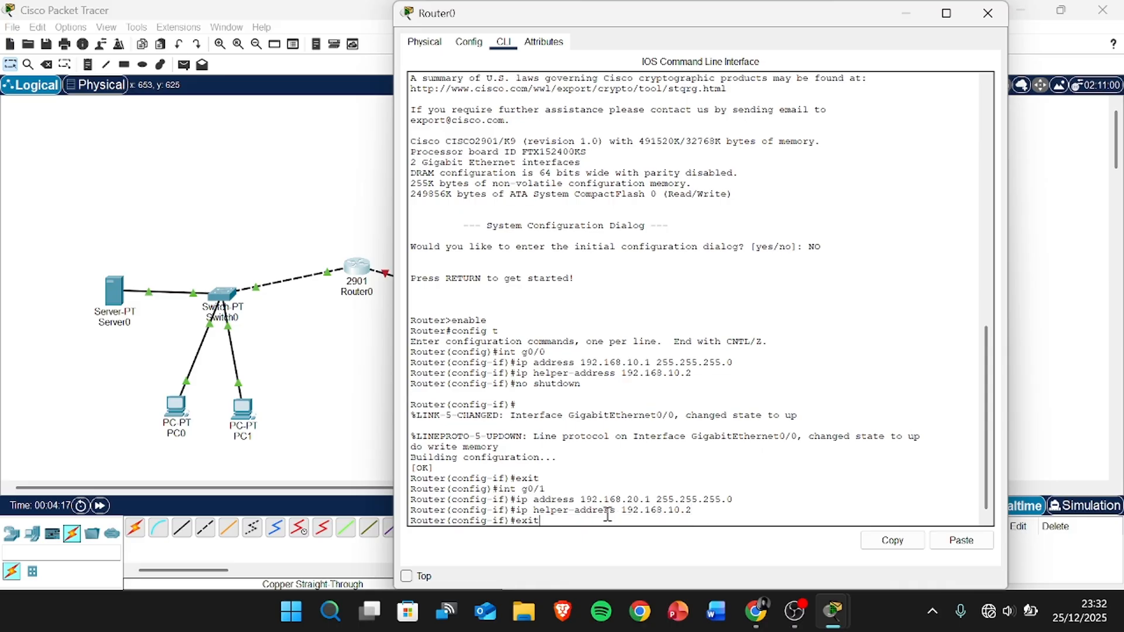
key("Up")
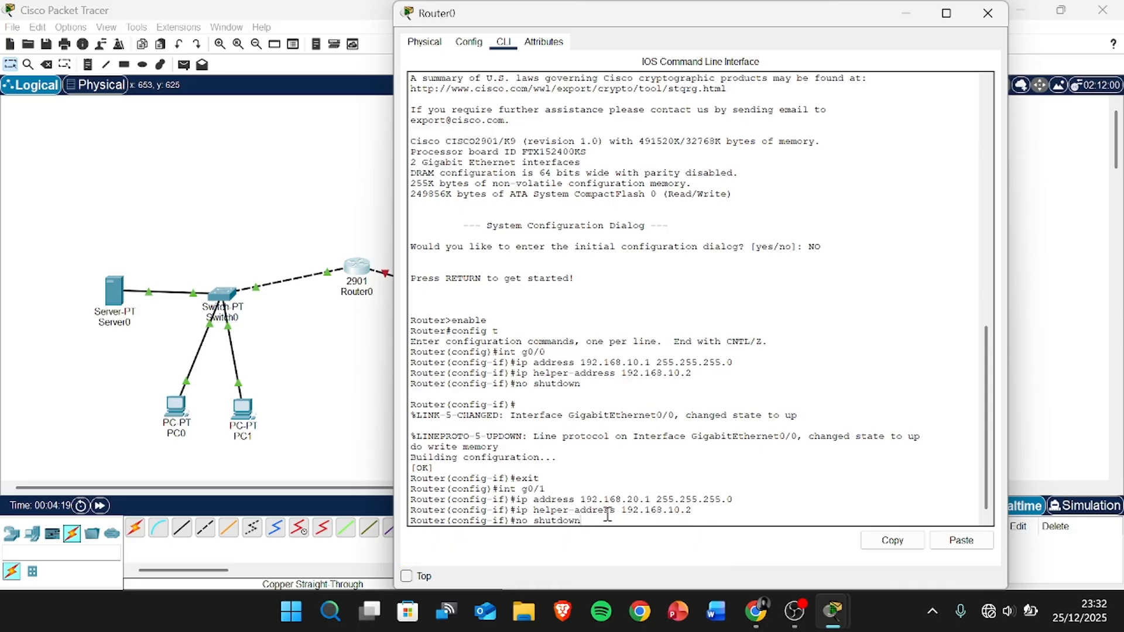
key("Return")
key("Up")
key("Up")
key("Up")
key("Up")
key("Up")
key("Up")
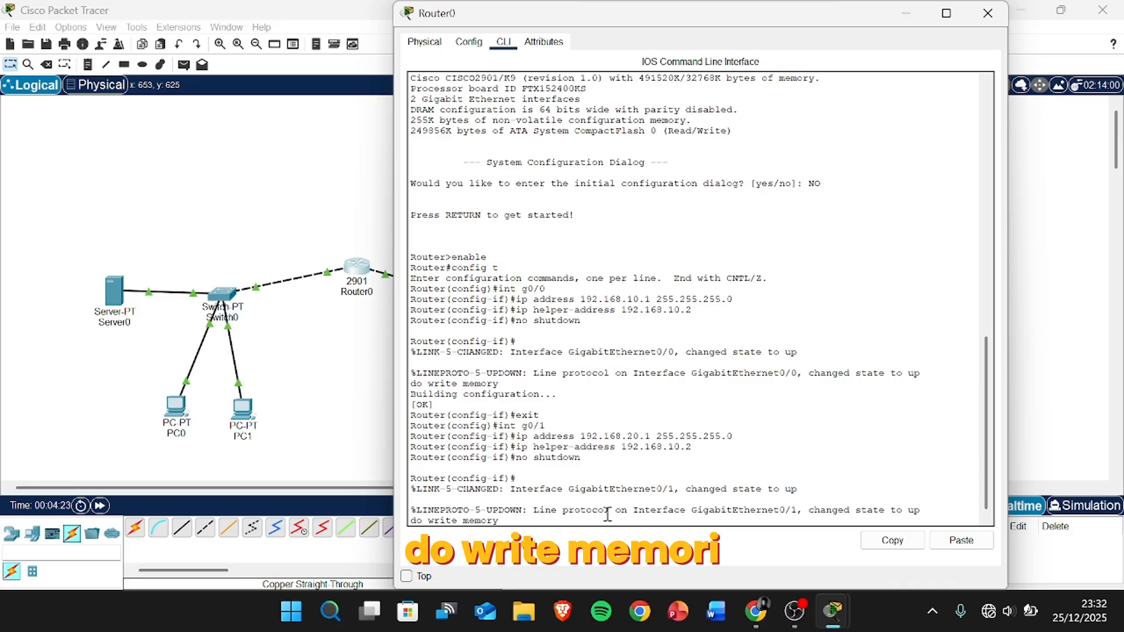
key("Return")
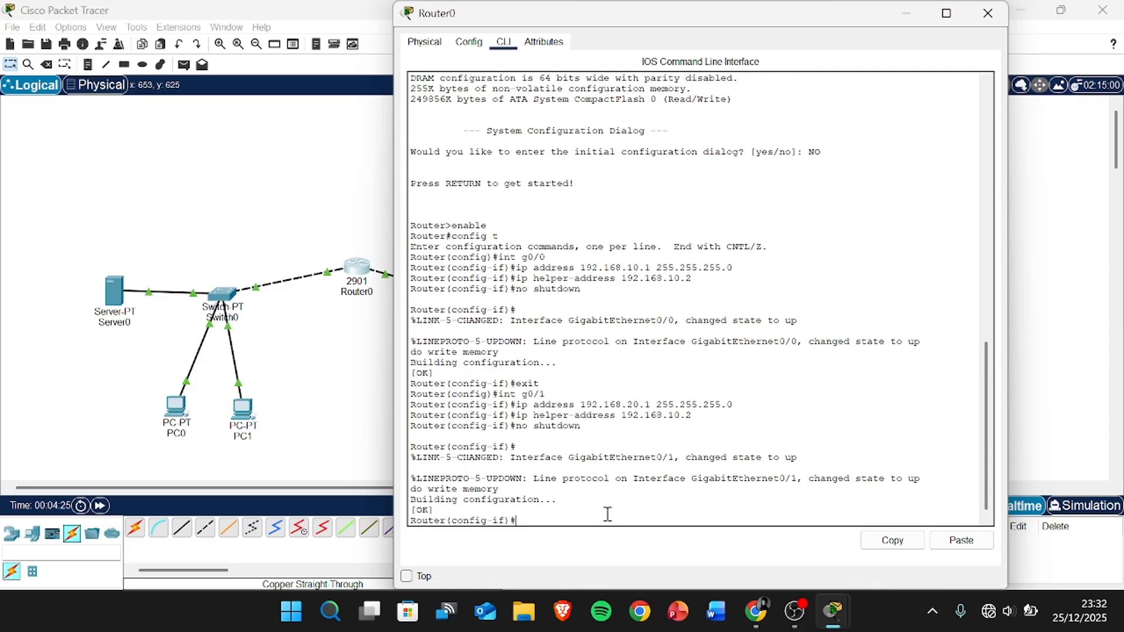
left_click_drag(548, 13, 515, 31)
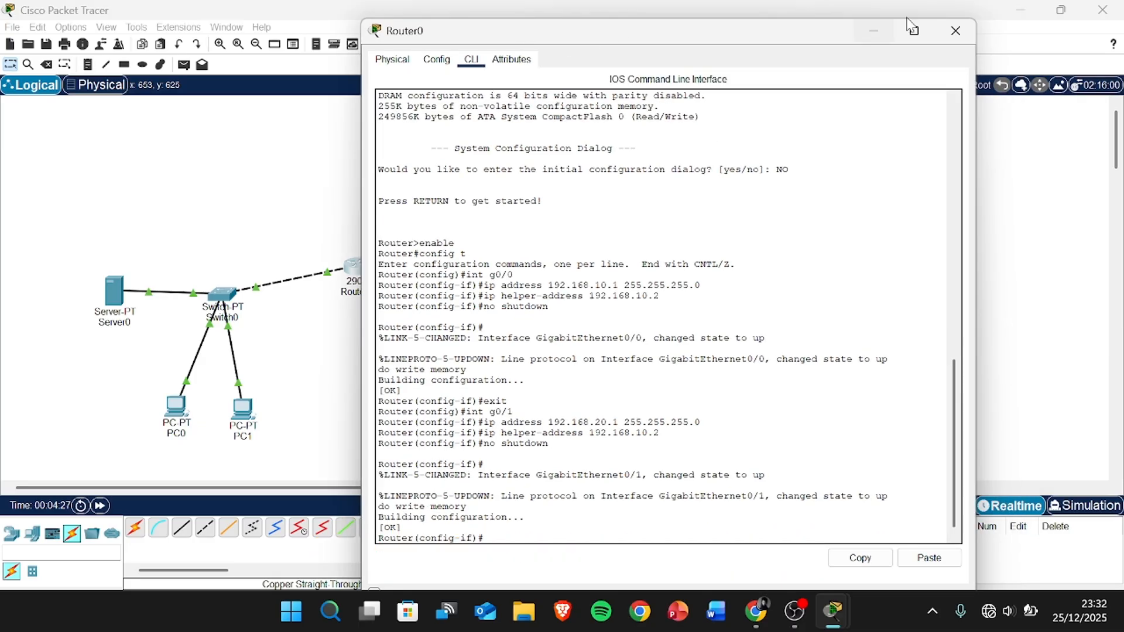
- Close Router0's console, then open Server0 and go through Config and Services to its Desktop tab
left_click(968, 40)
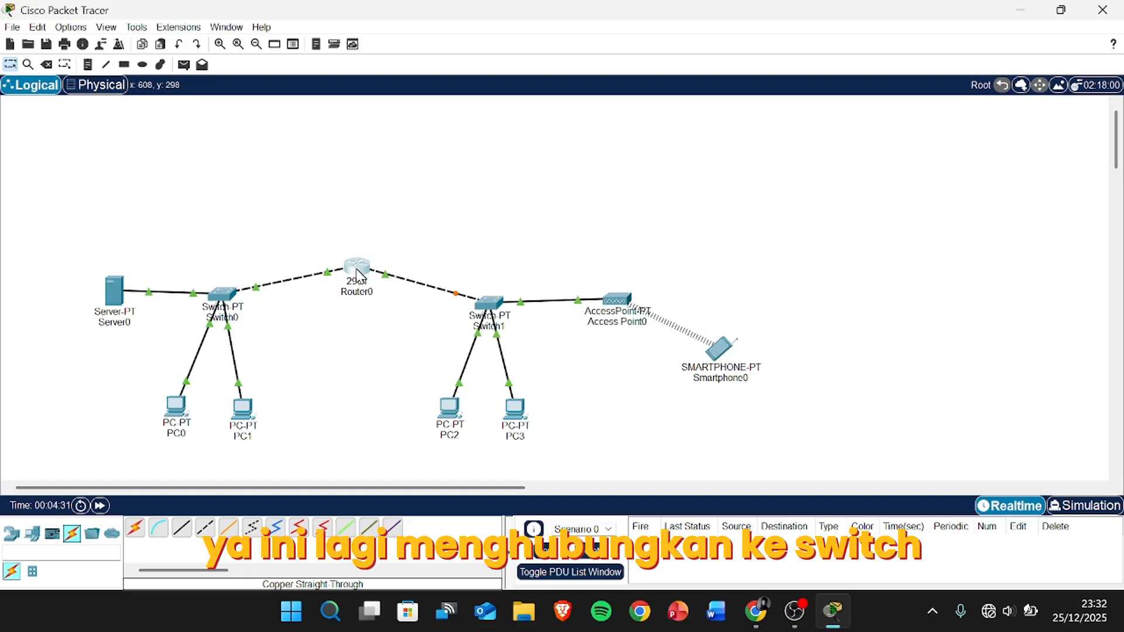
left_click_drag(358, 272, 362, 273)
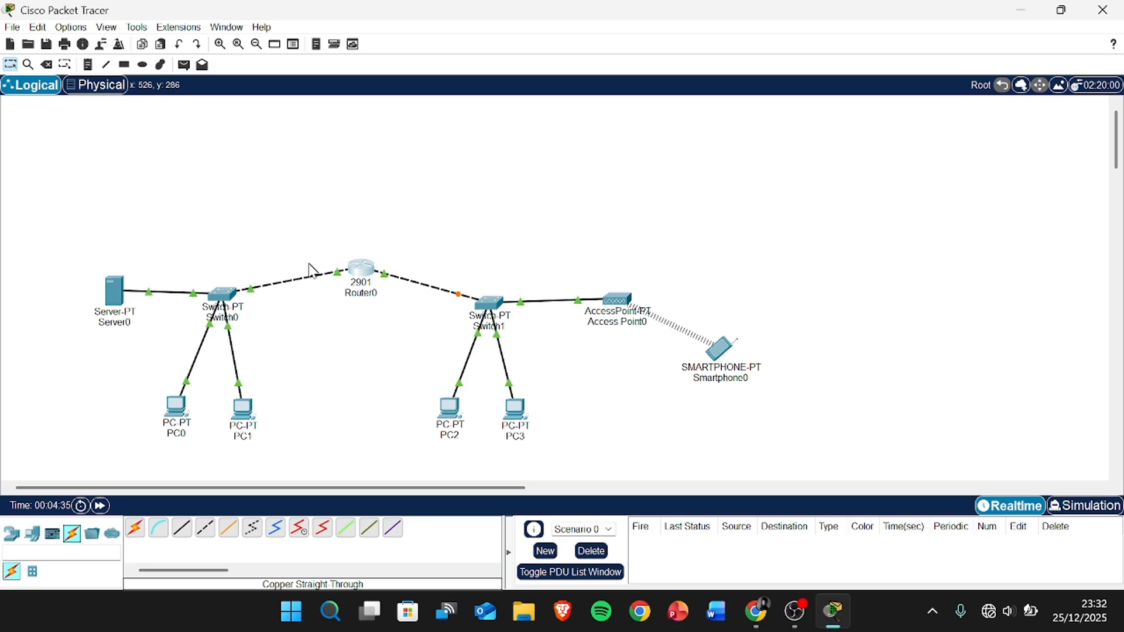
mouse_move(114, 319)
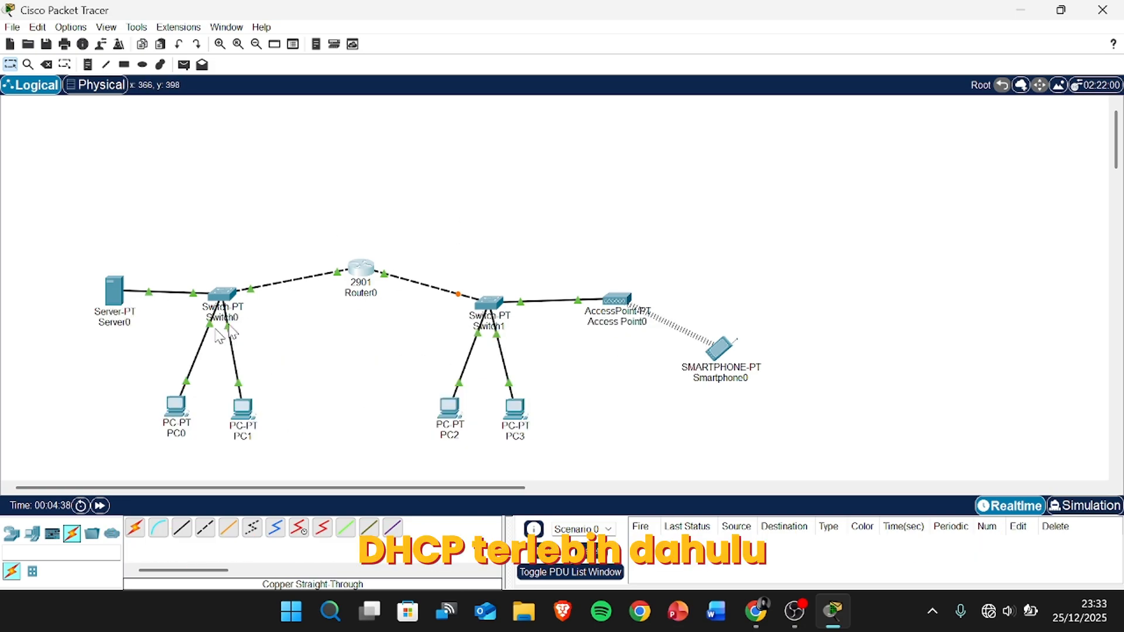
left_click(114, 316)
left_click_drag(573, 24, 662, 53)
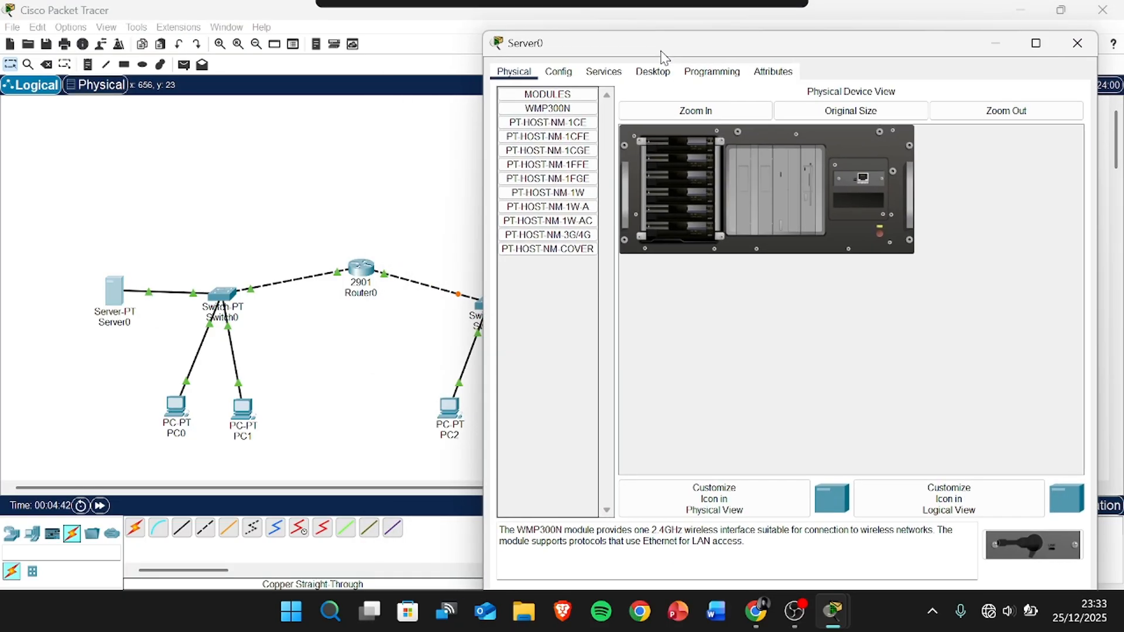
left_click(558, 73)
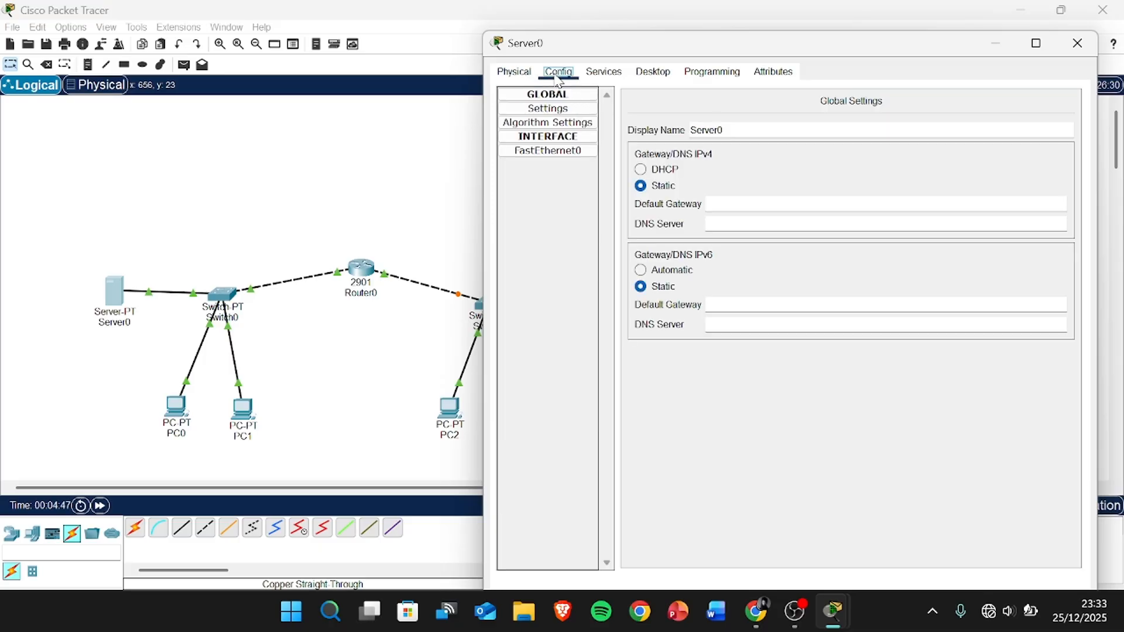
left_click(603, 72)
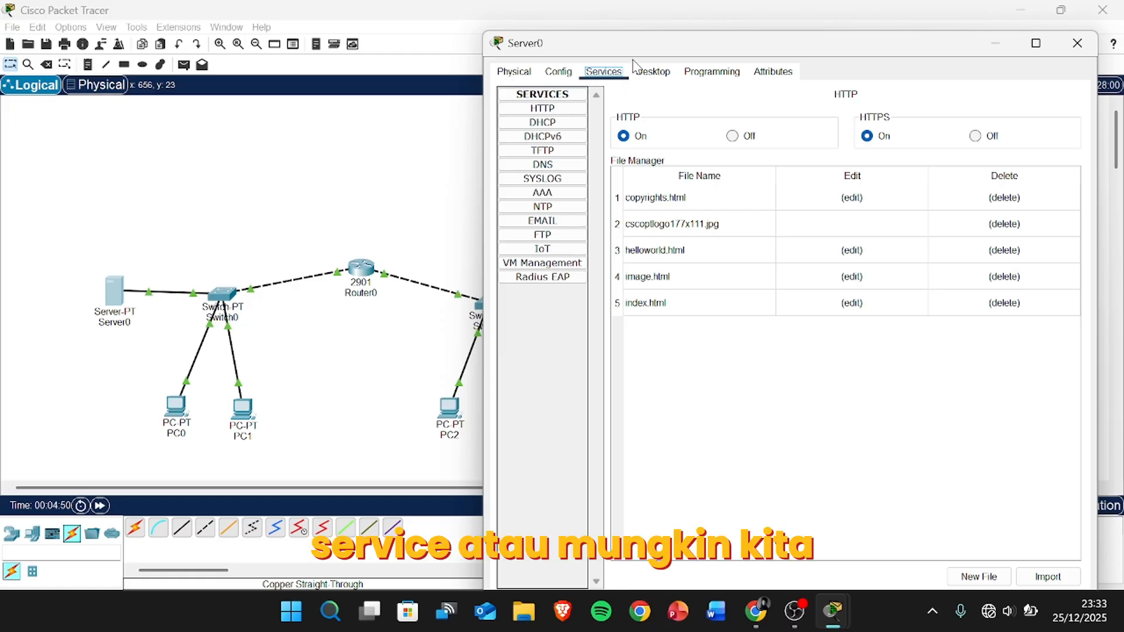
left_click(653, 71)
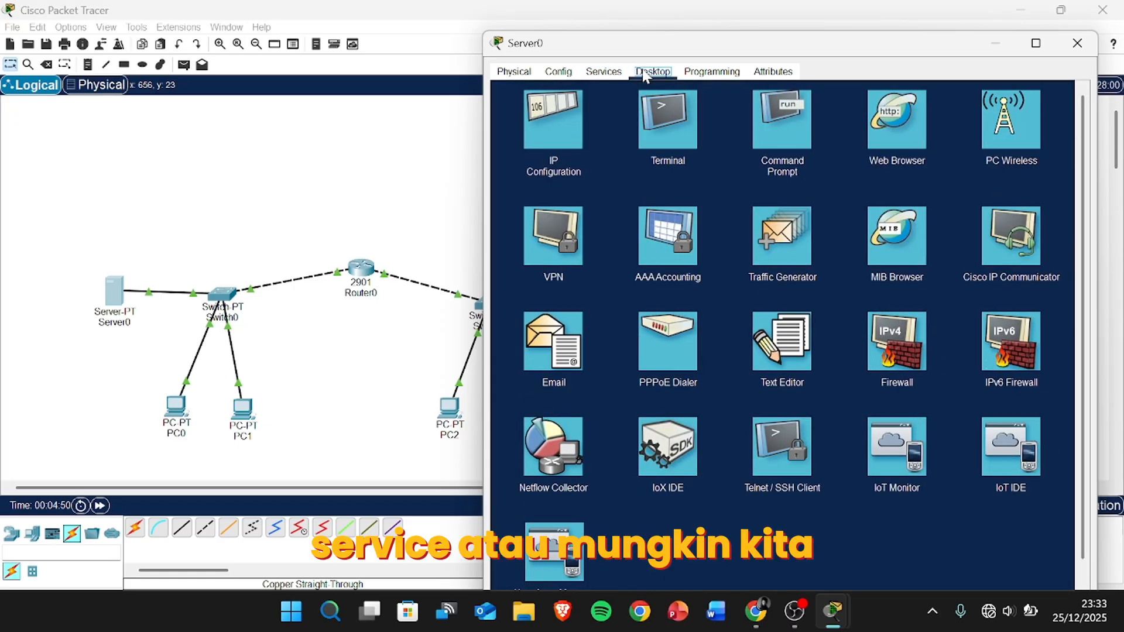
- Assign Server0 IPv4 192.168.10.2 with mask 255.255.255.0, gateway 192.168.10.1 and DNS 192.168.10.2
left_click(581, 133)
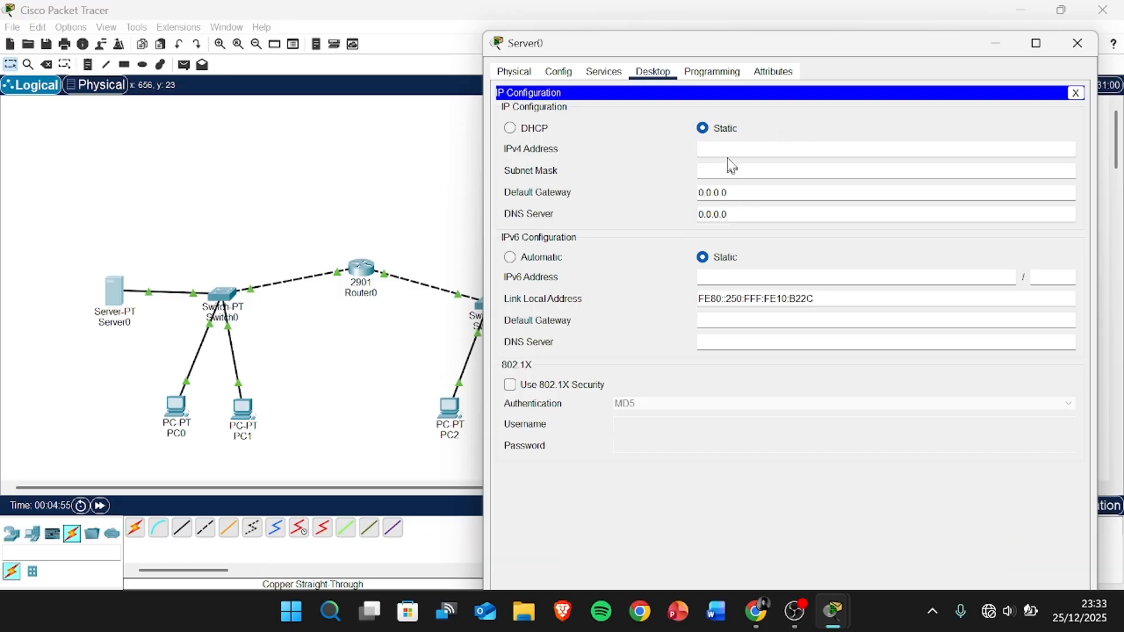
left_click(750, 147)
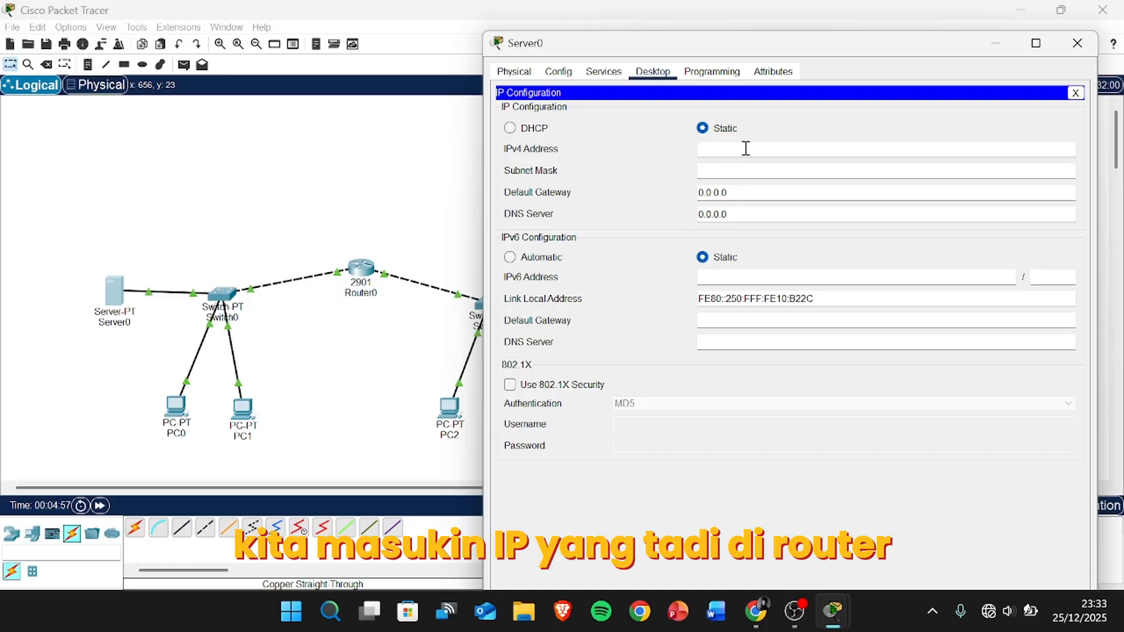
type("192.168.10.2")
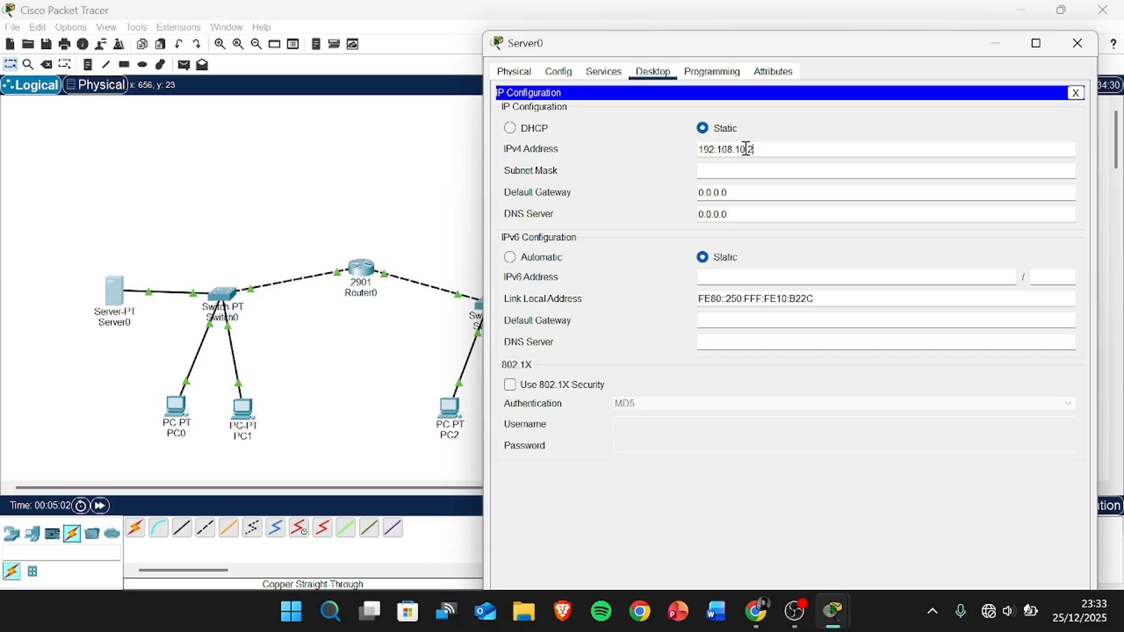
key("Tab")
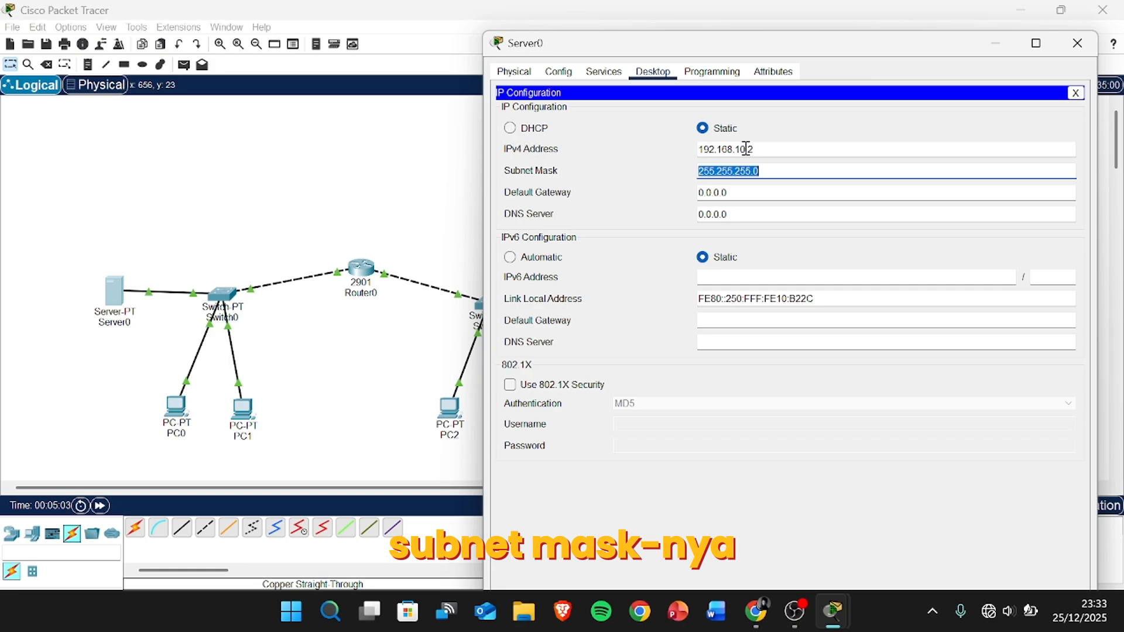
key("Tab")
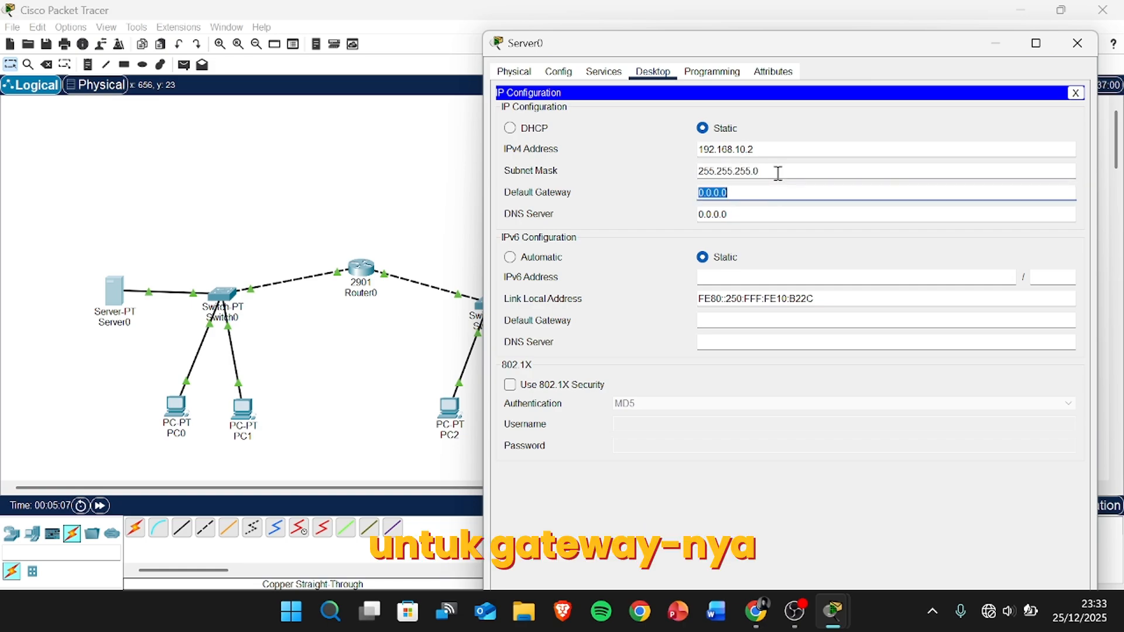
type("192")
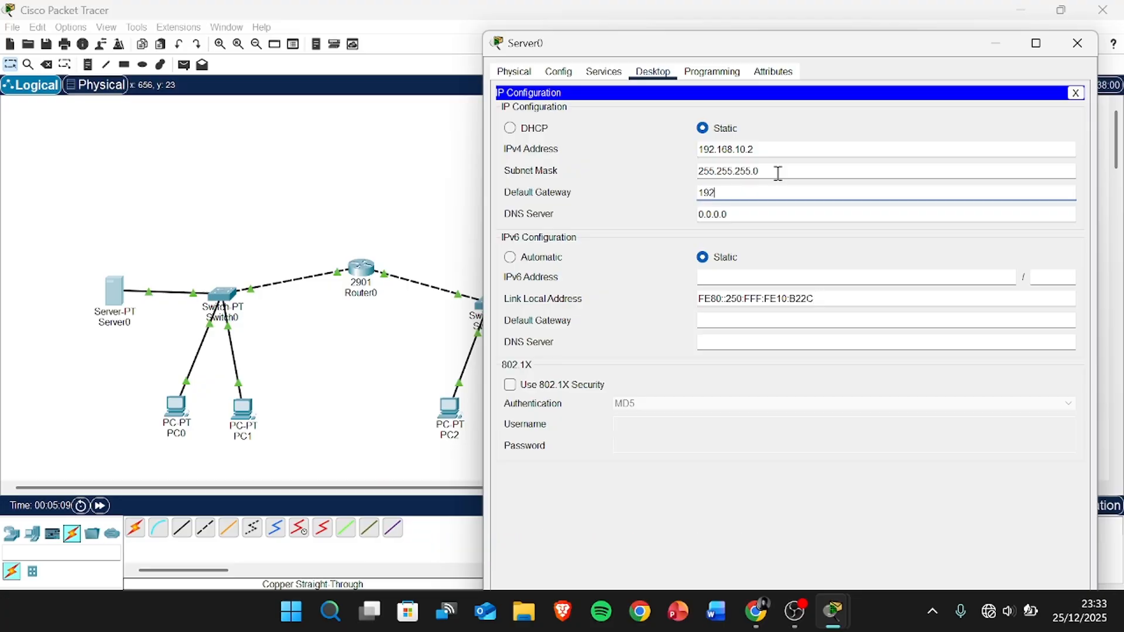
type(".168")
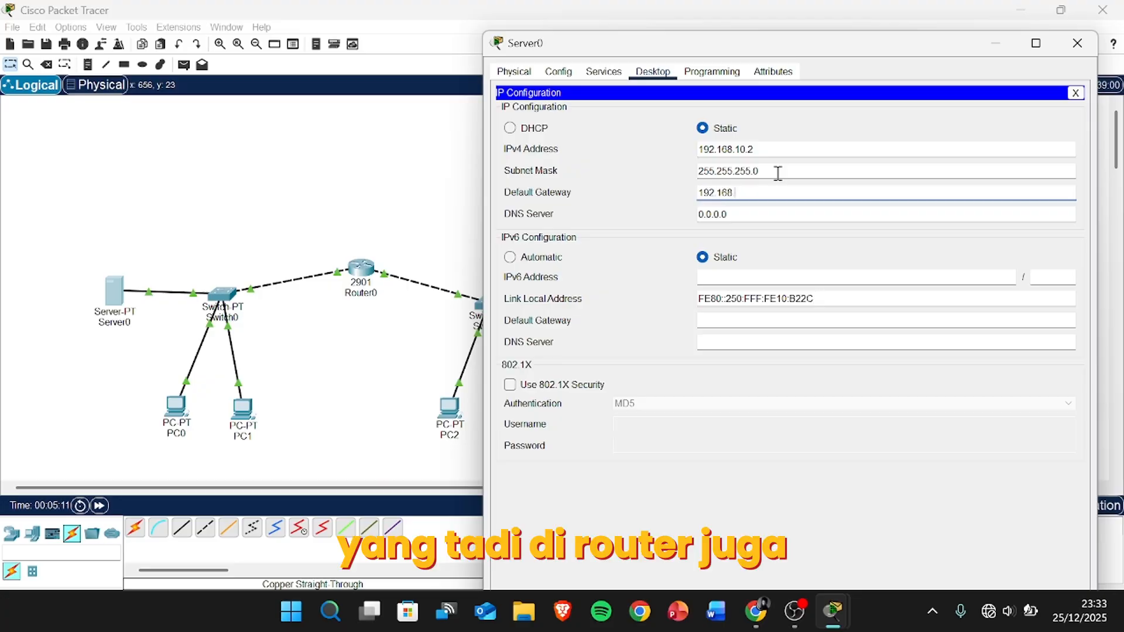
type(".10.1")
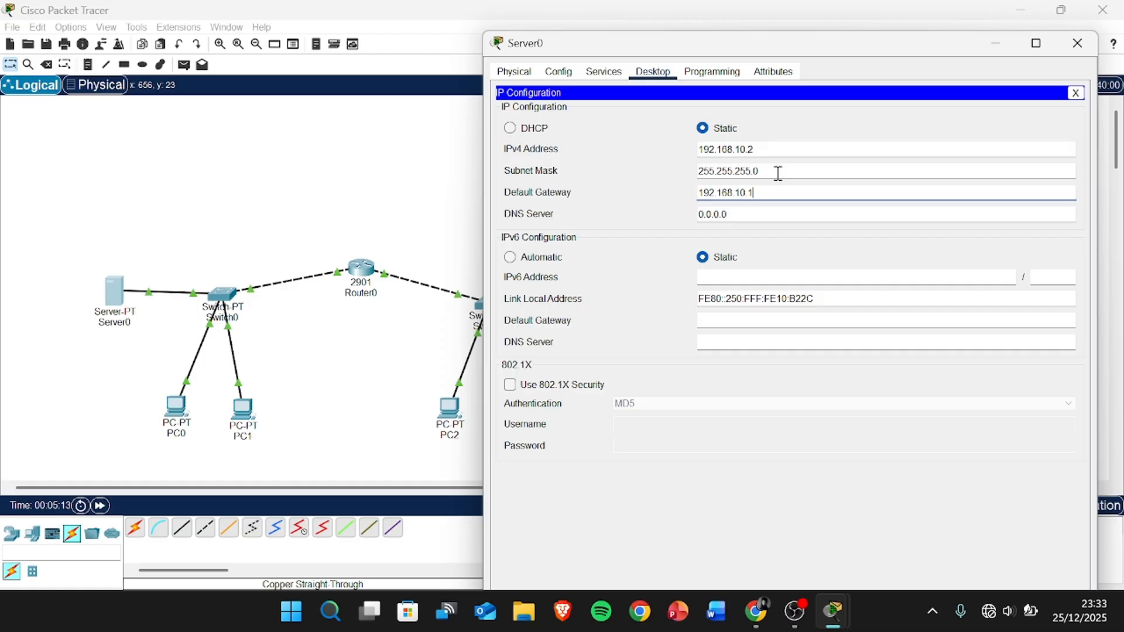
key("Tab")
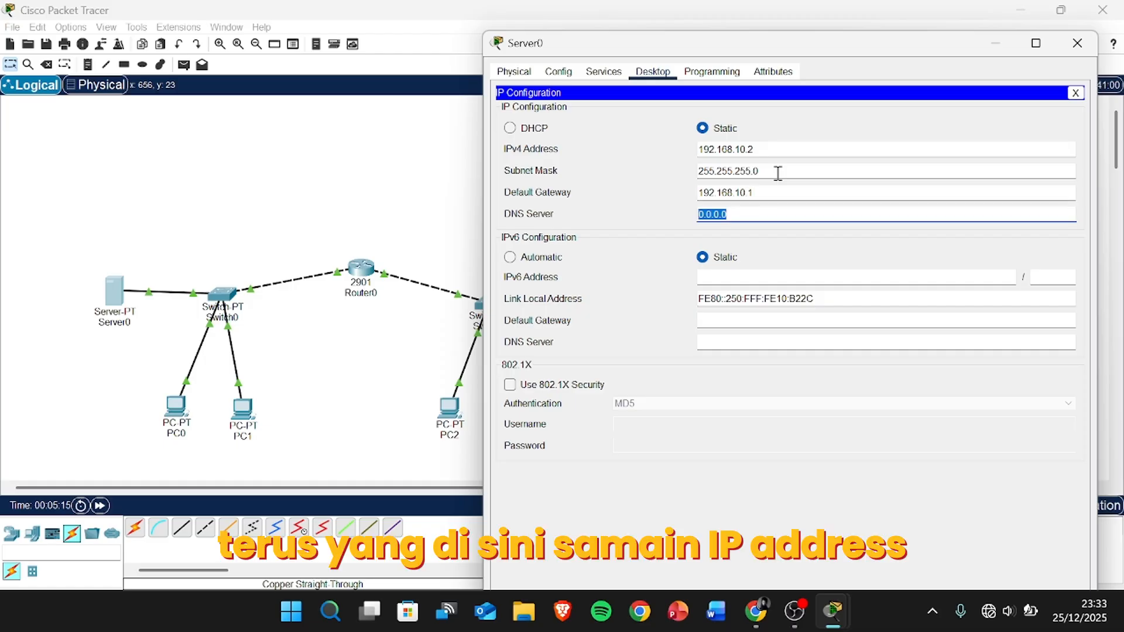
type("19")
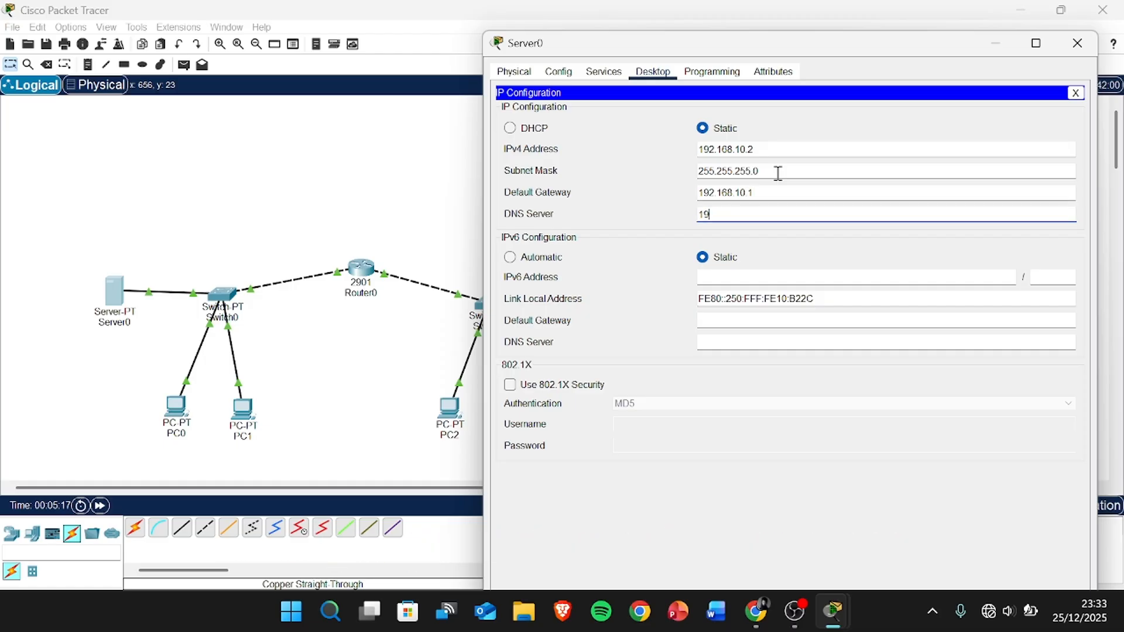
type("2.168.10.2")
- In Server0's DHCP service, name the pool switch1 with gateway 192.168.10.1 and DNS 192.168.10.2
left_click(602, 75)
left_click_drag(640, 43, 587, 35)
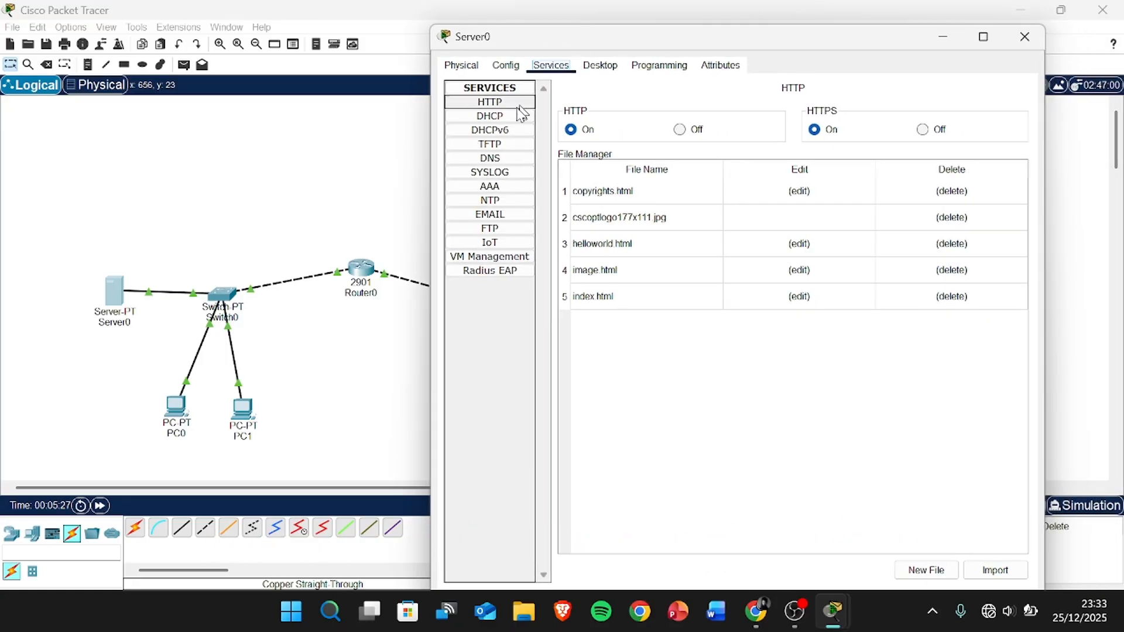
left_click(502, 119)
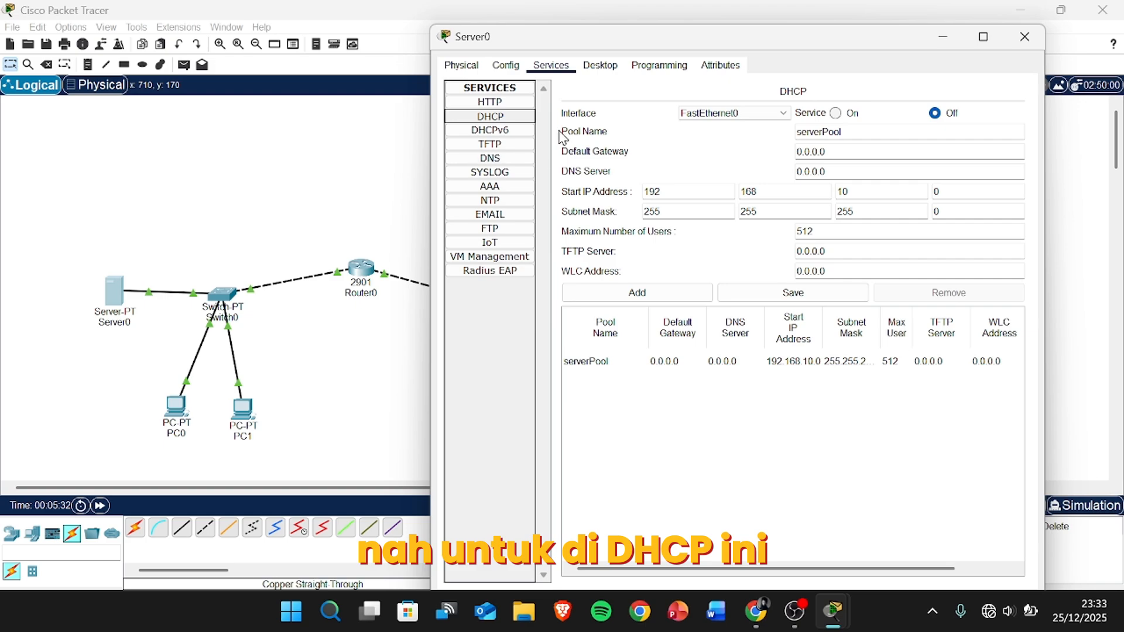
left_click(869, 132)
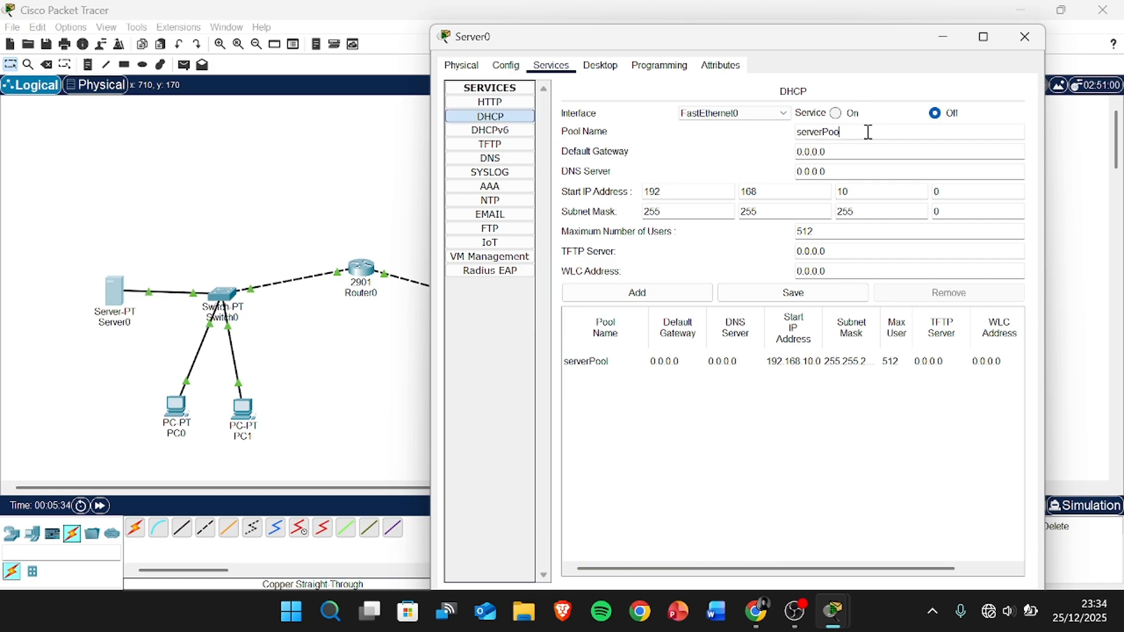
key("BackSpace")
key("BackSpace")
key("BackSpace")
key("BackSpace")
key("BackSpace")
key("BackSpace")
key("BackSpace")
key("BackSpace")
key("BackSpace")
key("BackSpace")
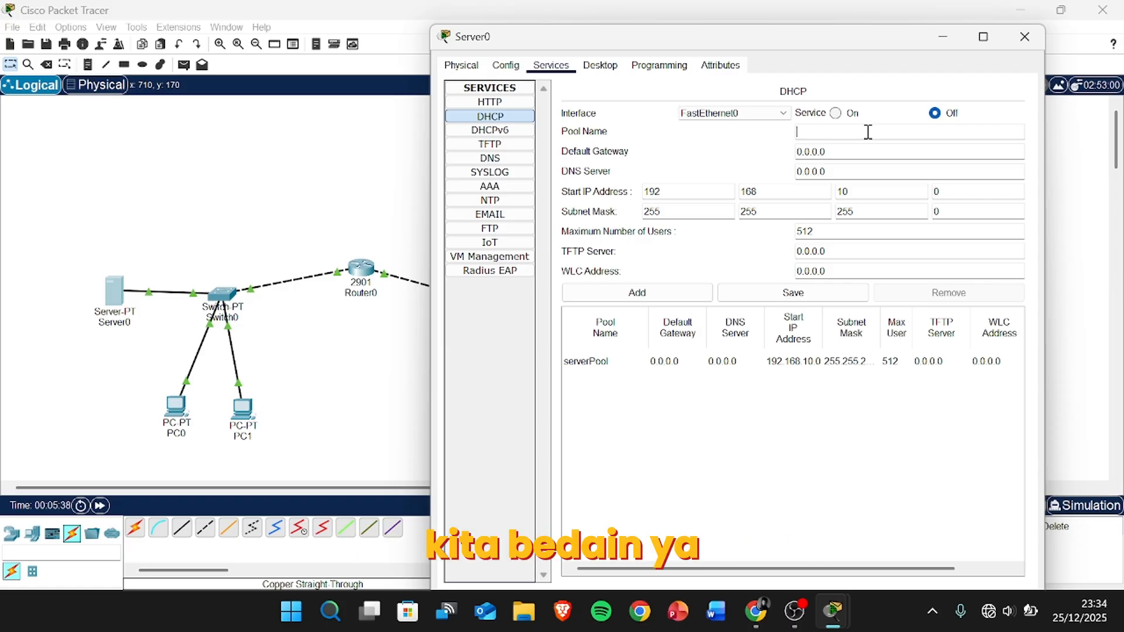
type("switch1")
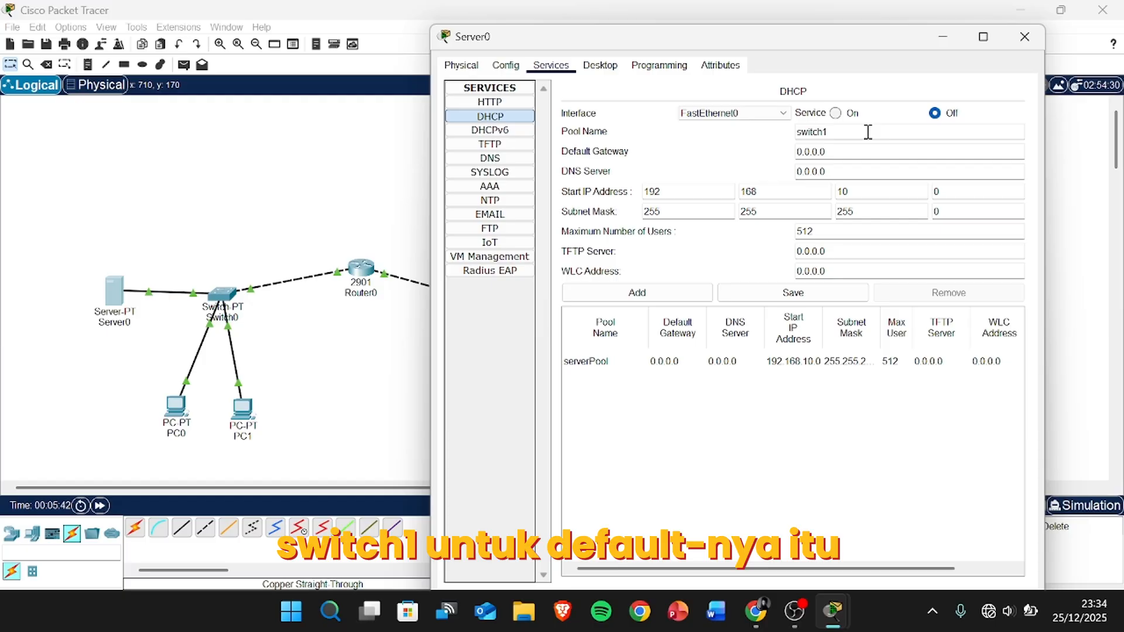
key("Tab")
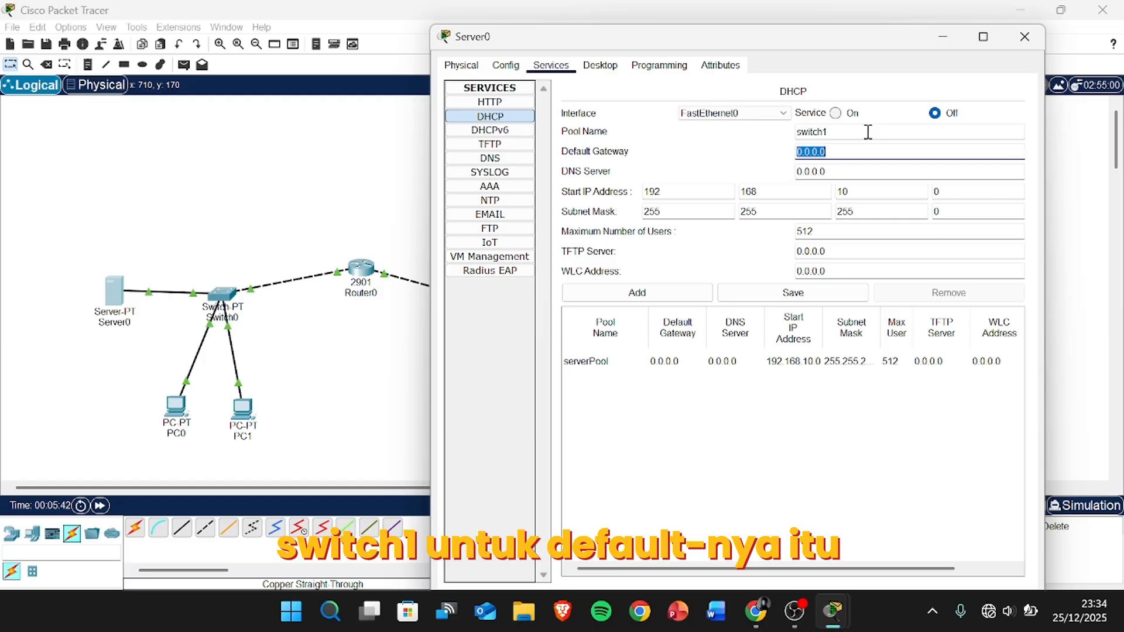
type("192.168")
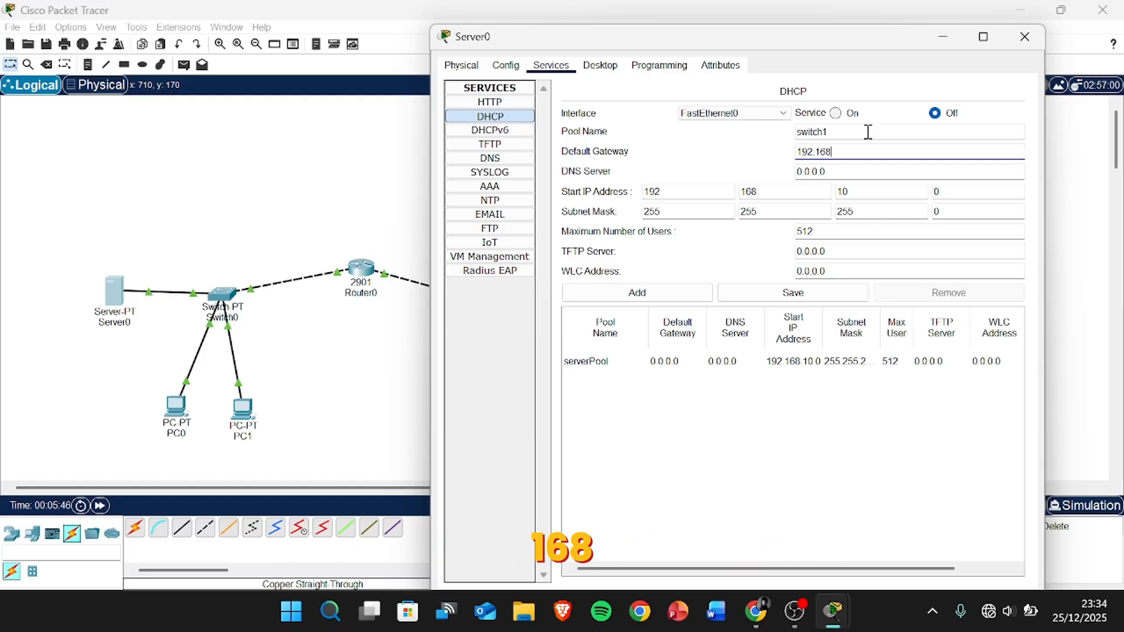
type(".10")
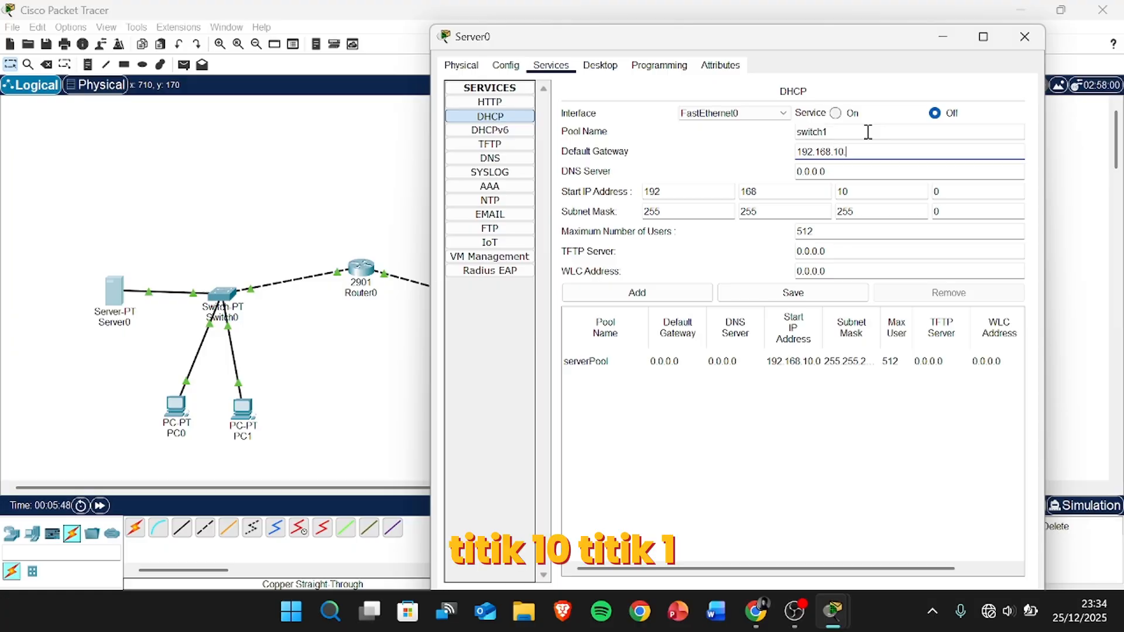
type(".1")
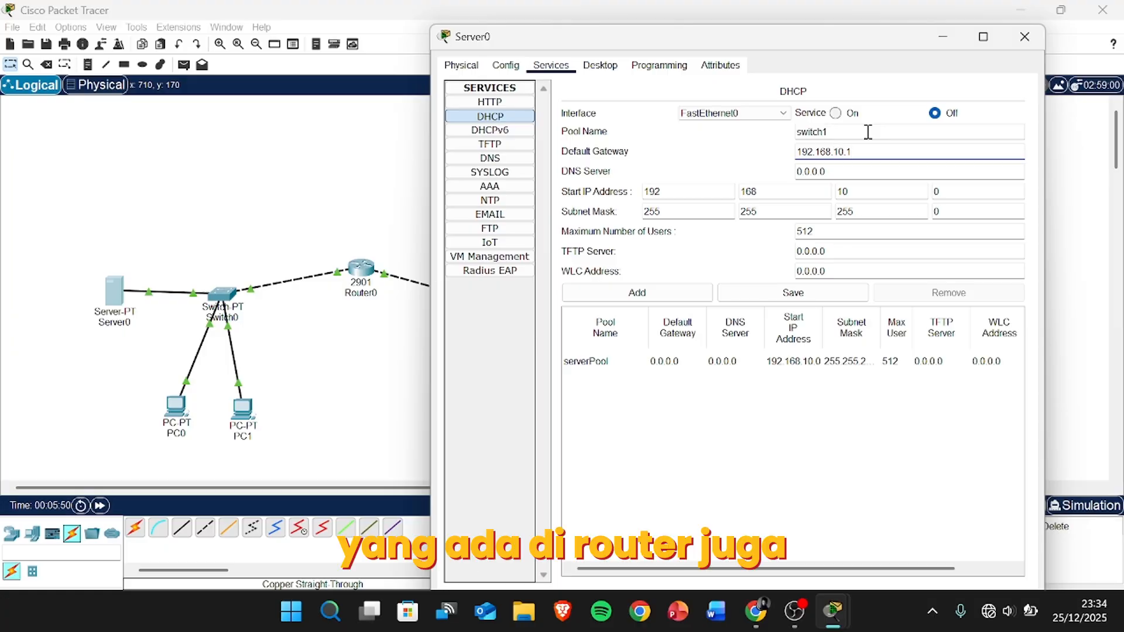
key("Tab")
type("19")
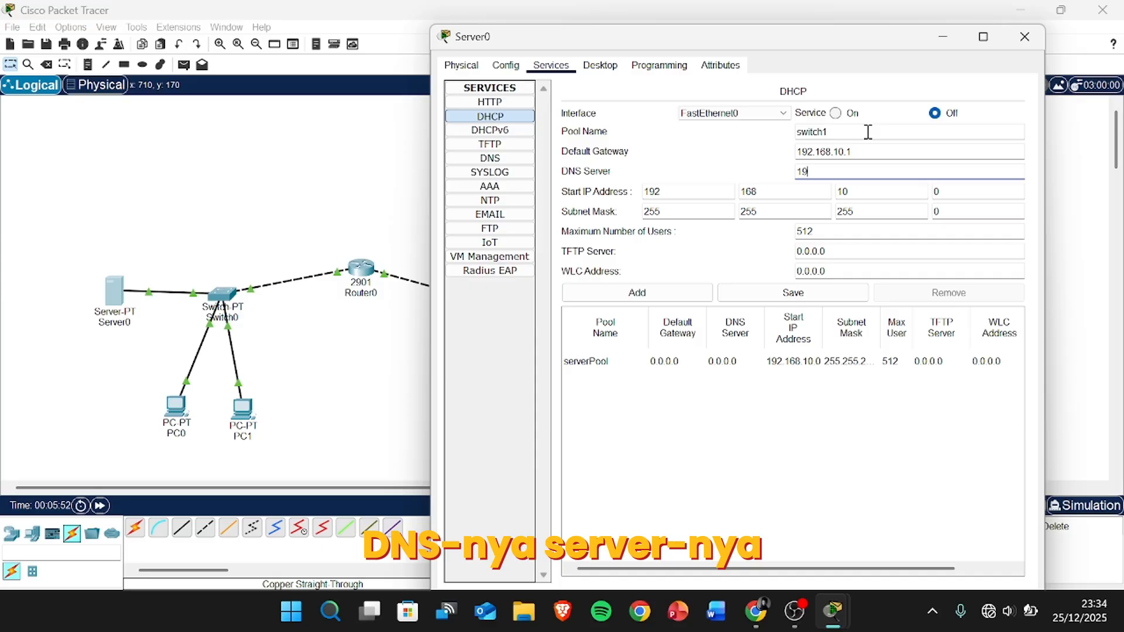
type("2.168.10.2")
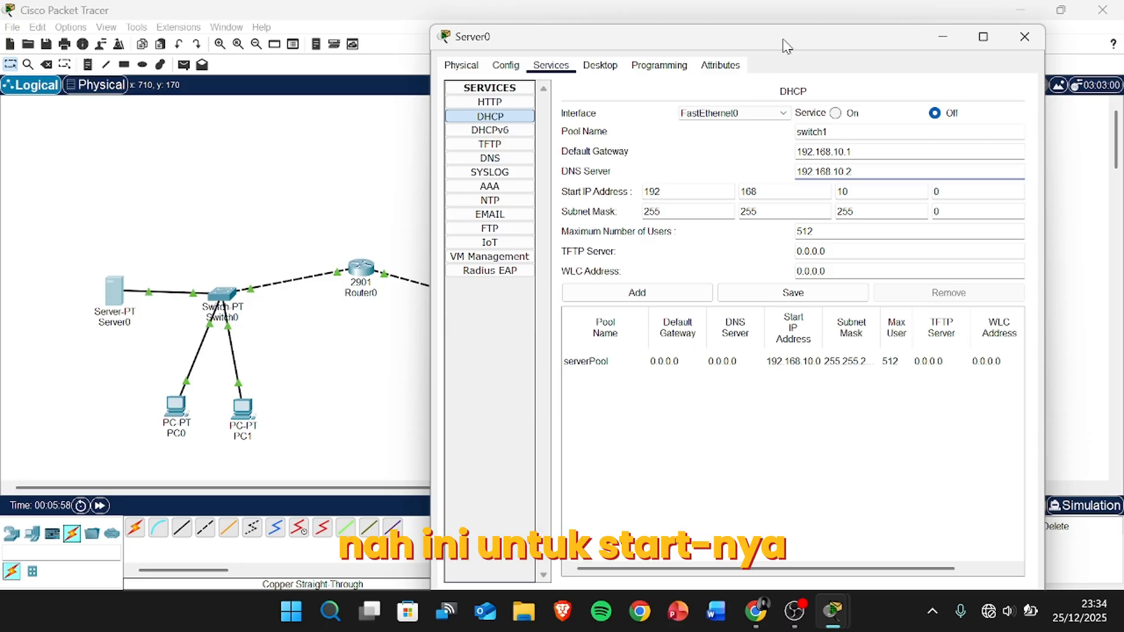
- Set the pool's start address to 192.168.10.3 and maximum users to 50, then add it
left_click_drag(788, 46, 756, 42)
left_click(829, 192)
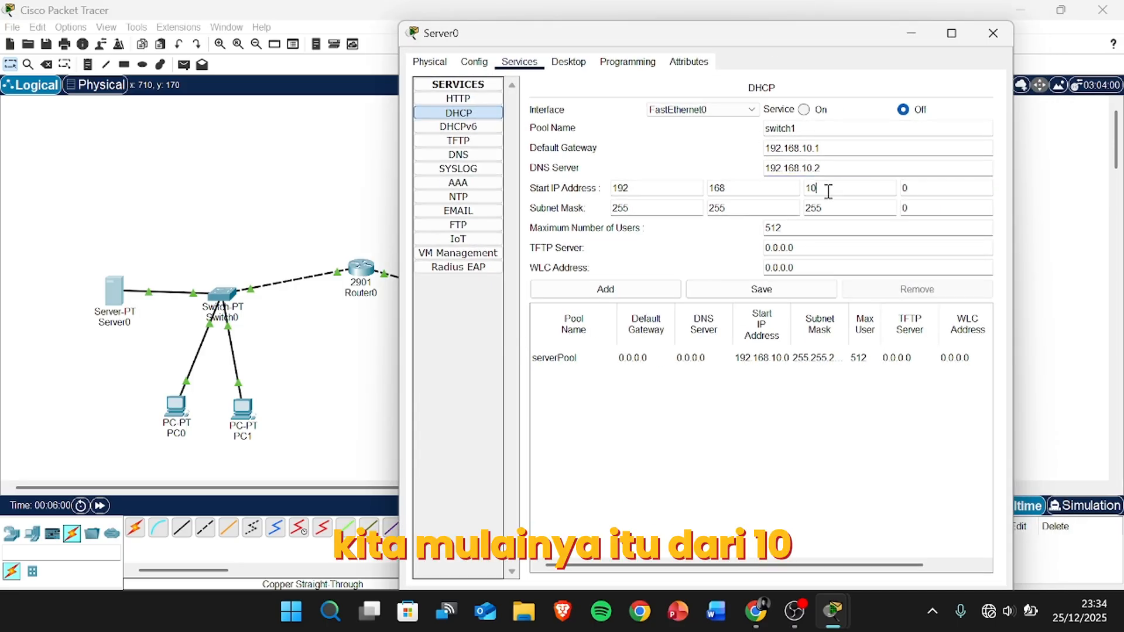
left_click(919, 188)
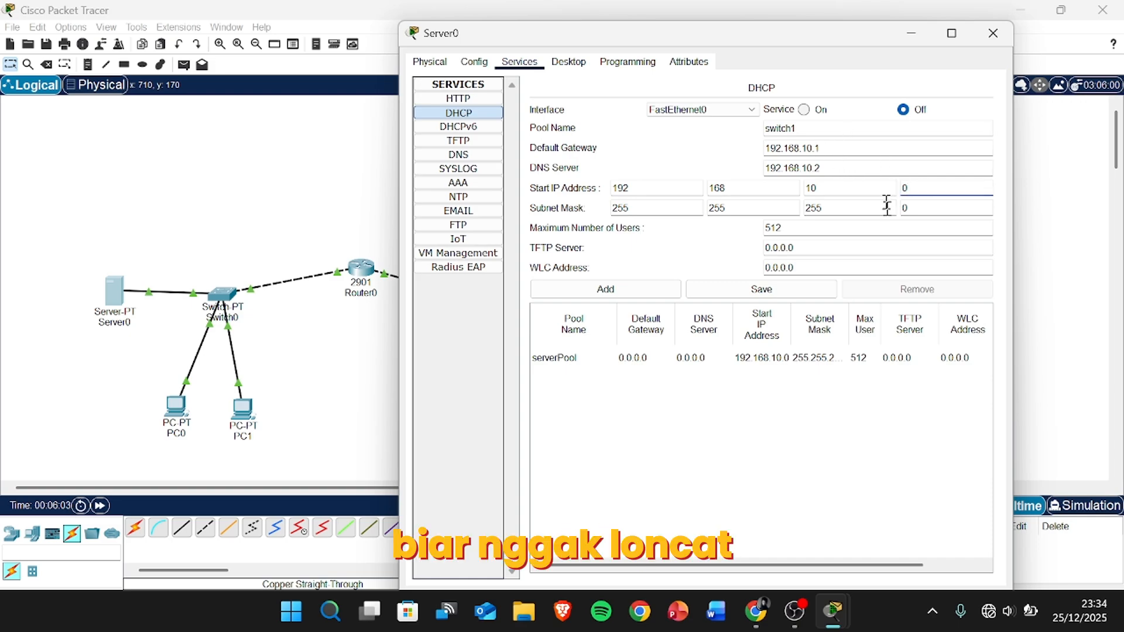
key("BackSpace")
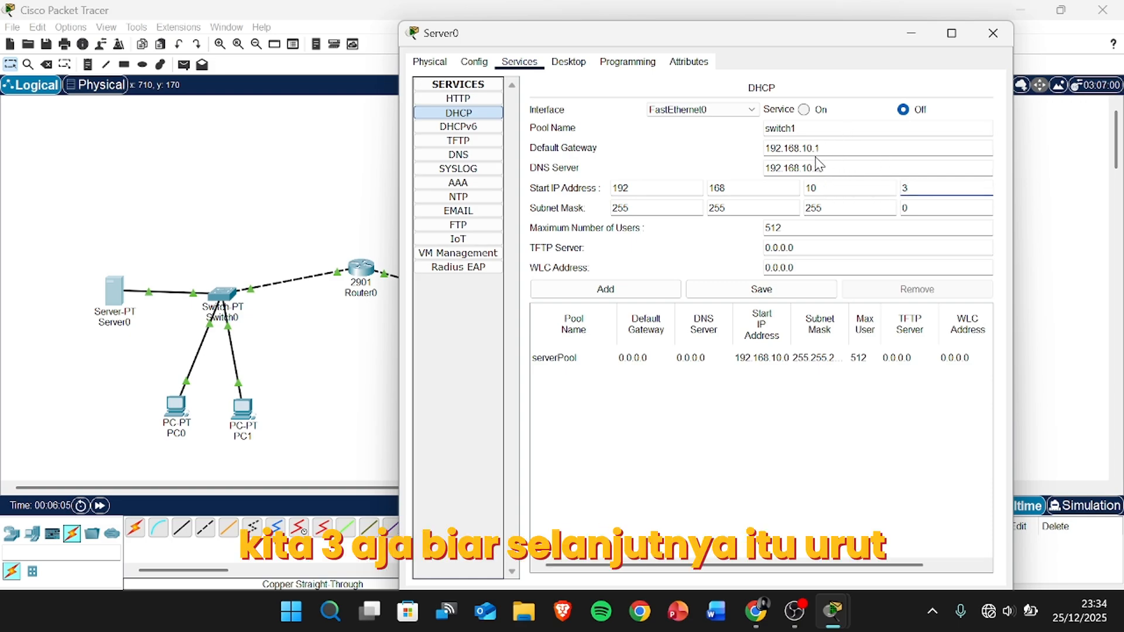
left_click(785, 228)
key("BackSpace")
key("BackSpace")
key("BackSpace")
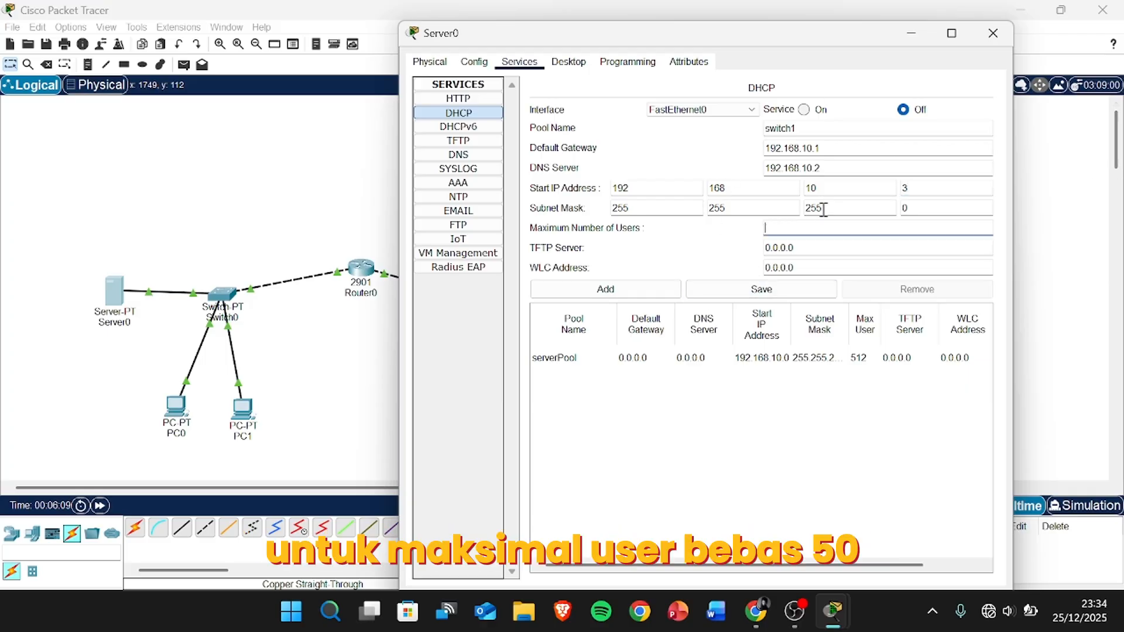
type("50")
left_click(654, 296)
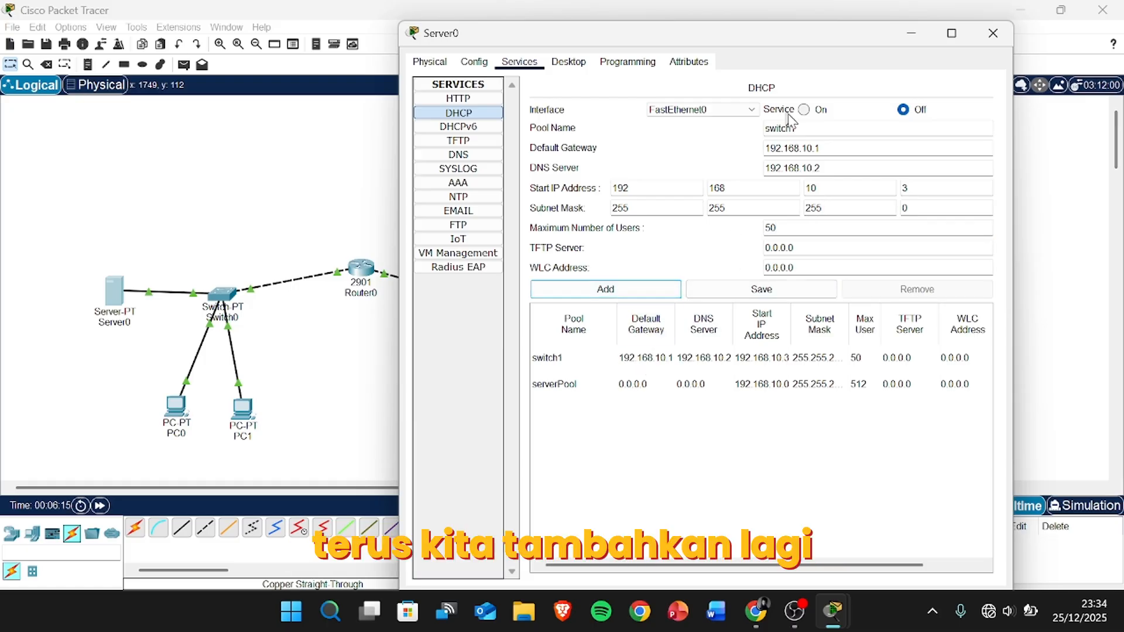
- Add DHCP pool switch2 with gateway 192.168.20.1 and start address 192.168.20.2
left_click(805, 129)
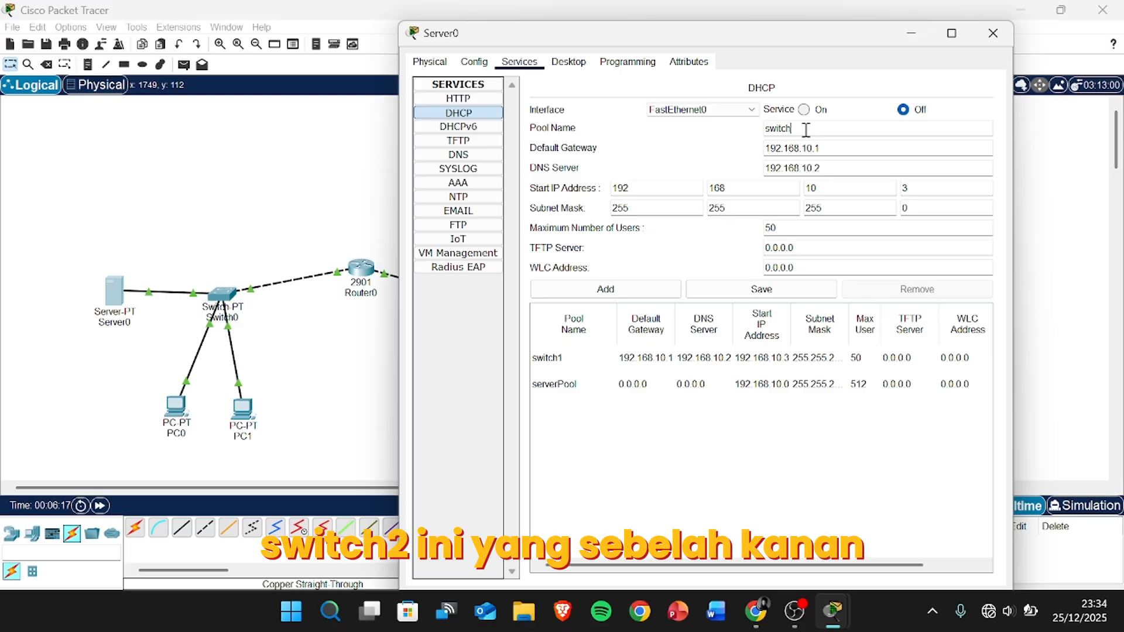
type("2")
key("Tab")
key("Tab")
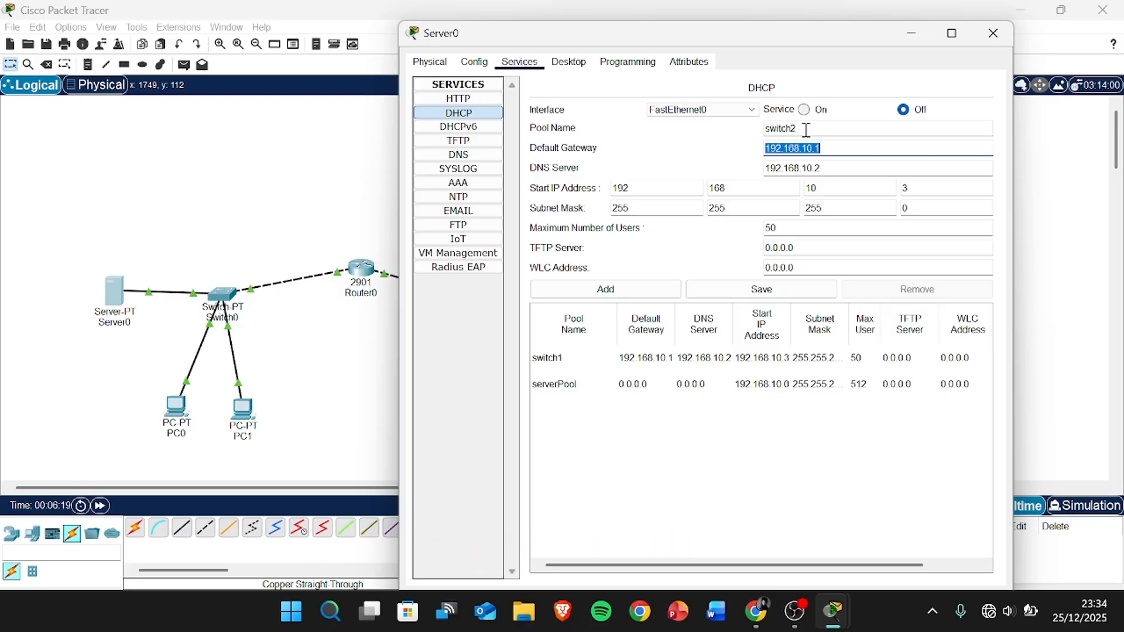
left_click(811, 148)
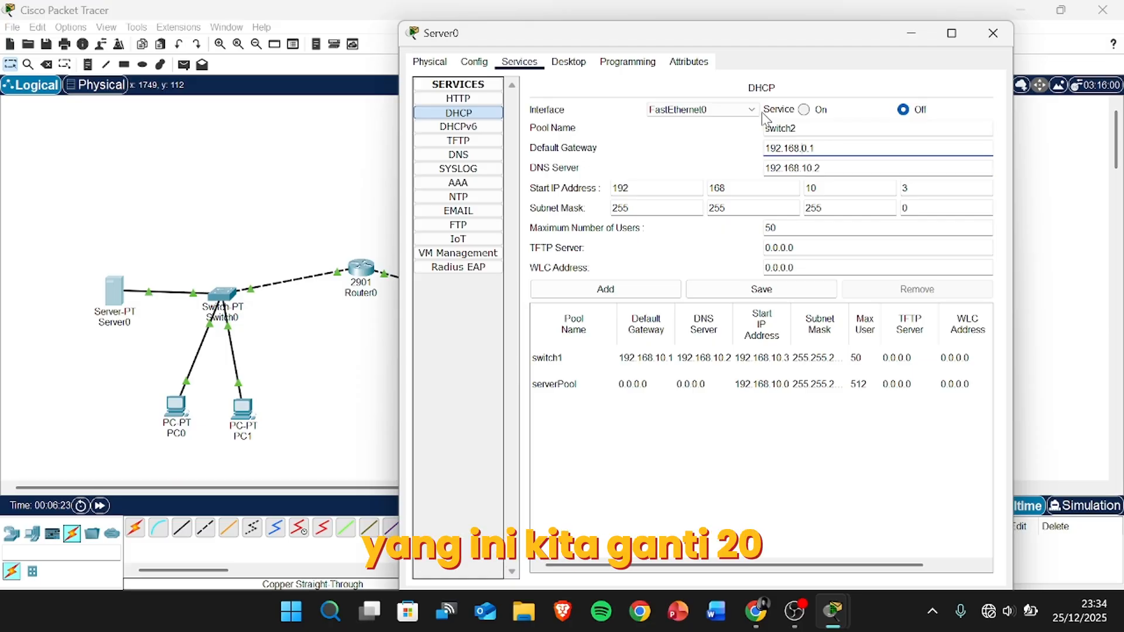
type("2")
left_click(813, 187)
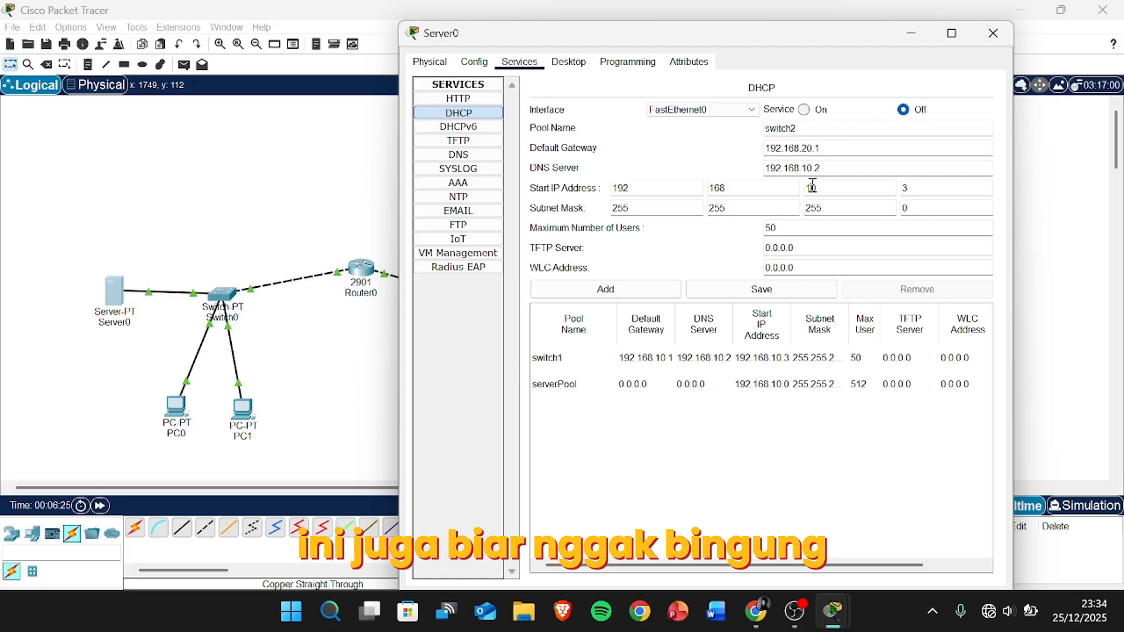
key("BackSpace")
type("2")
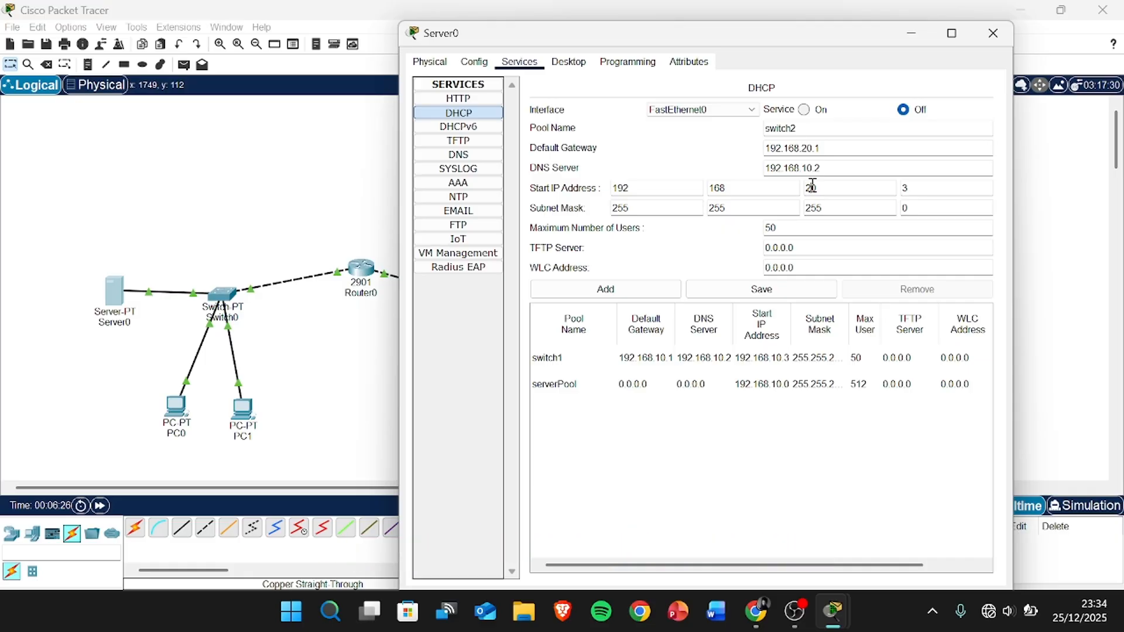
left_click(921, 187)
type("2")
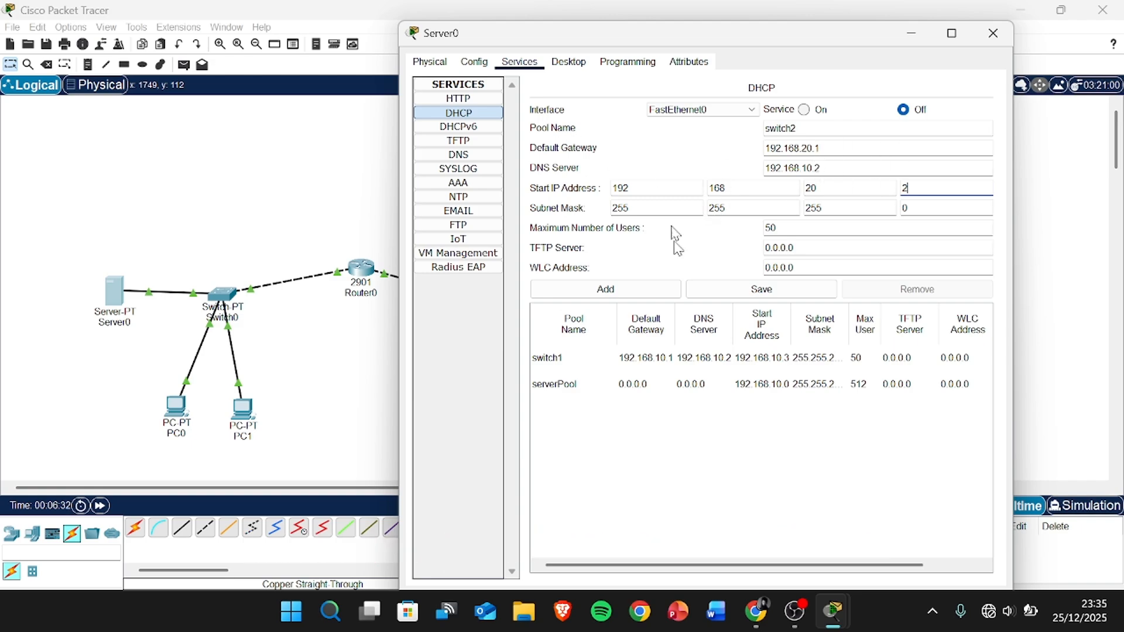
left_click(624, 292)
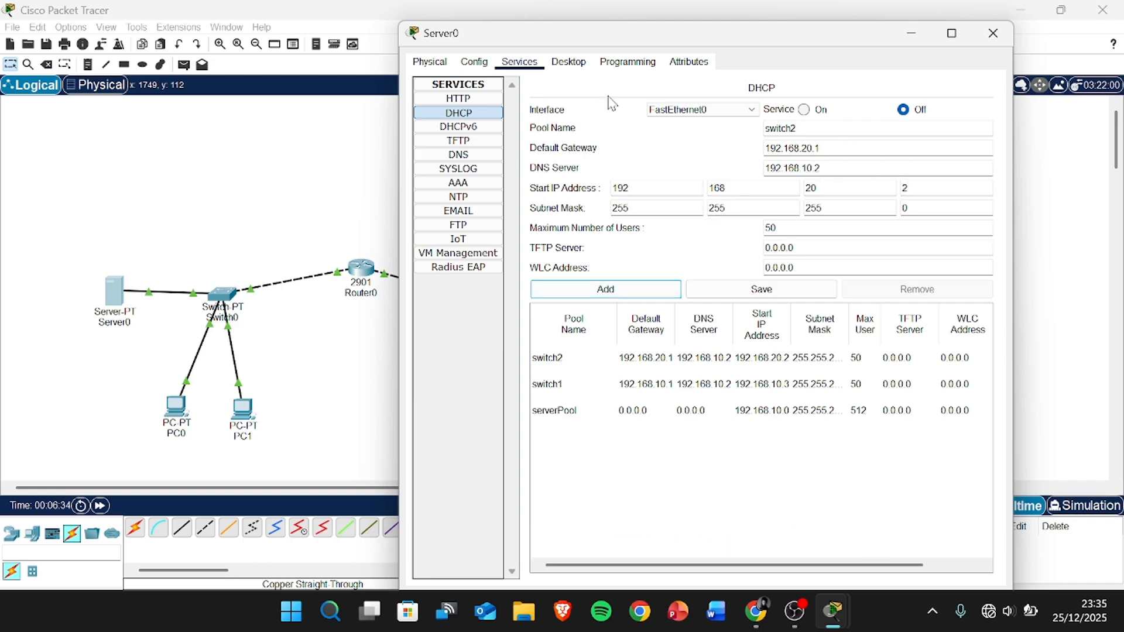
- Turn the DHCP service on and save the switch1 and switch2 pool settings
left_click(805, 111)
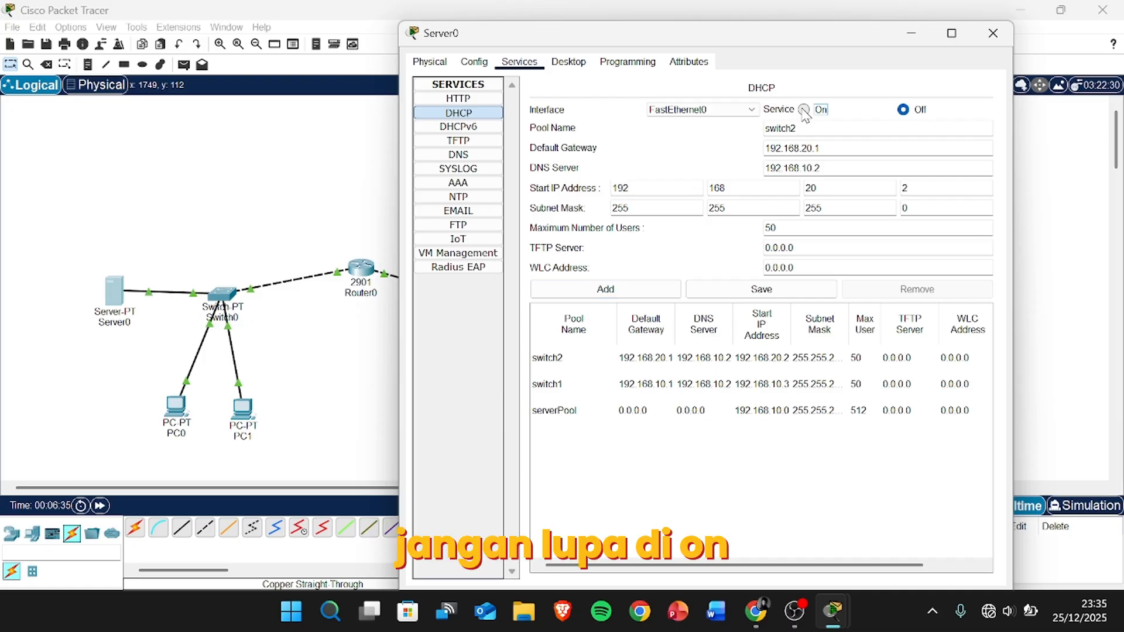
left_click(644, 388)
left_click(673, 363)
left_click(667, 386)
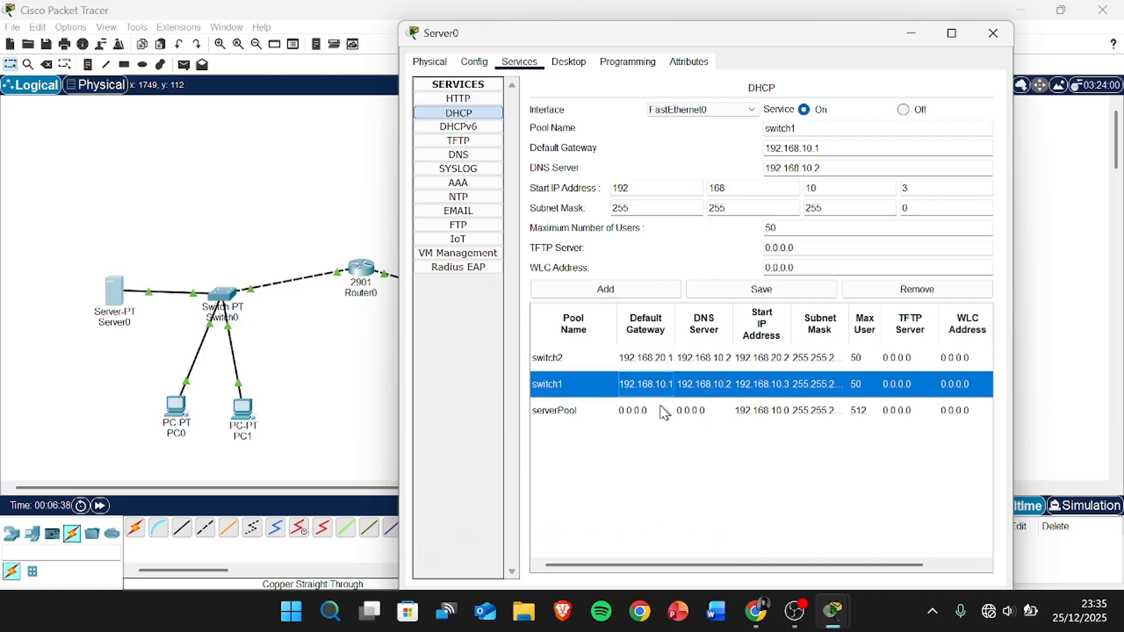
left_click(662, 410)
left_click(678, 360)
left_click(656, 387)
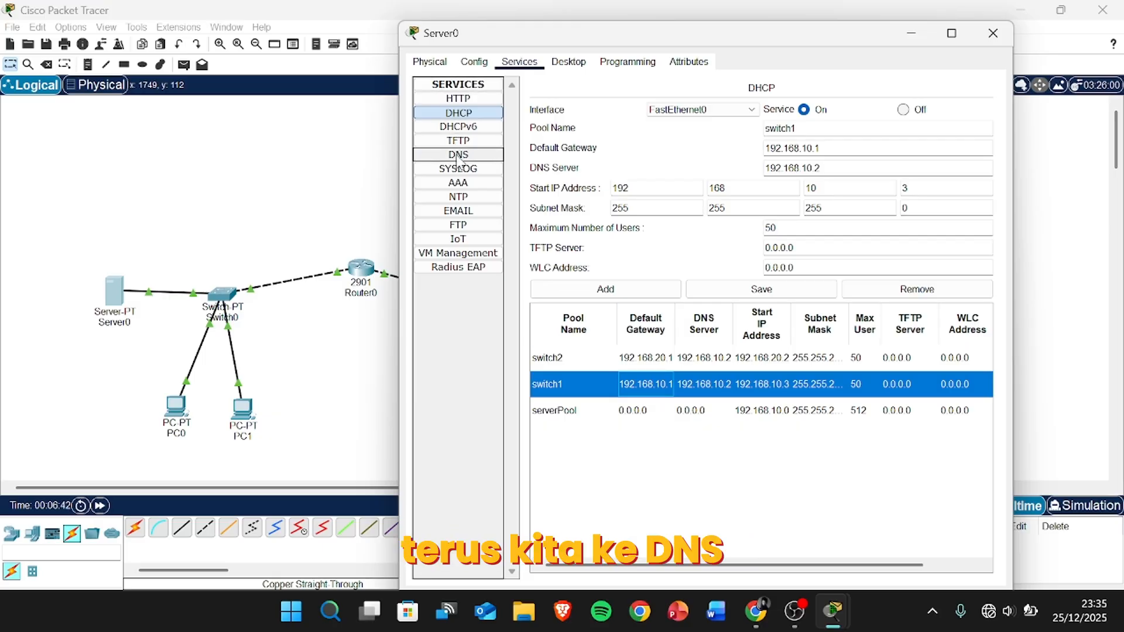
left_click(712, 291)
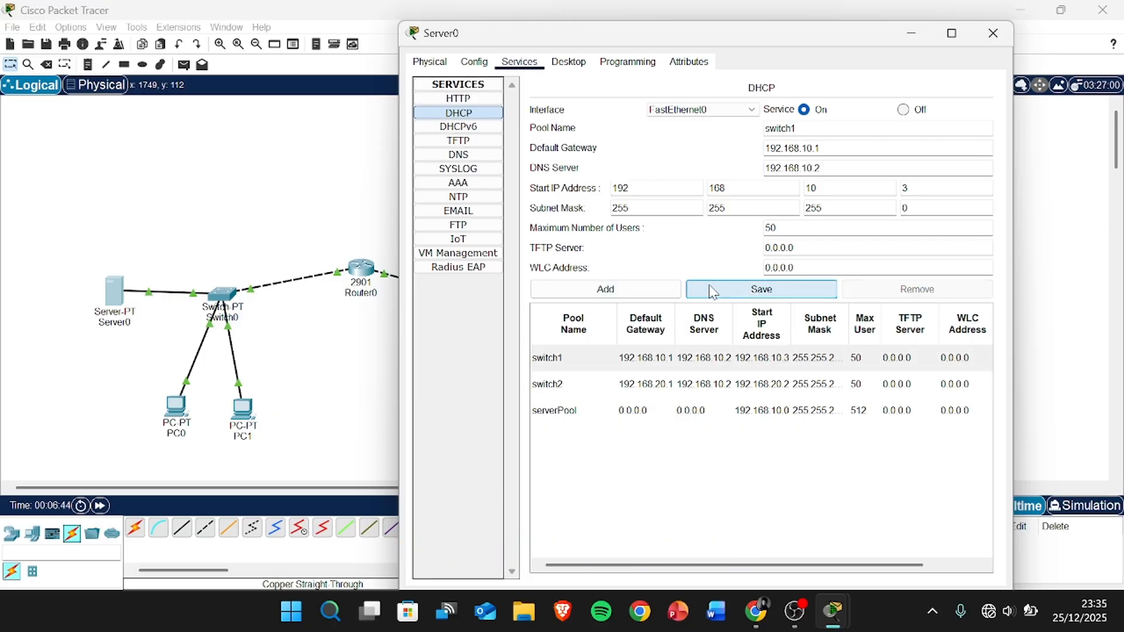
left_click(632, 381)
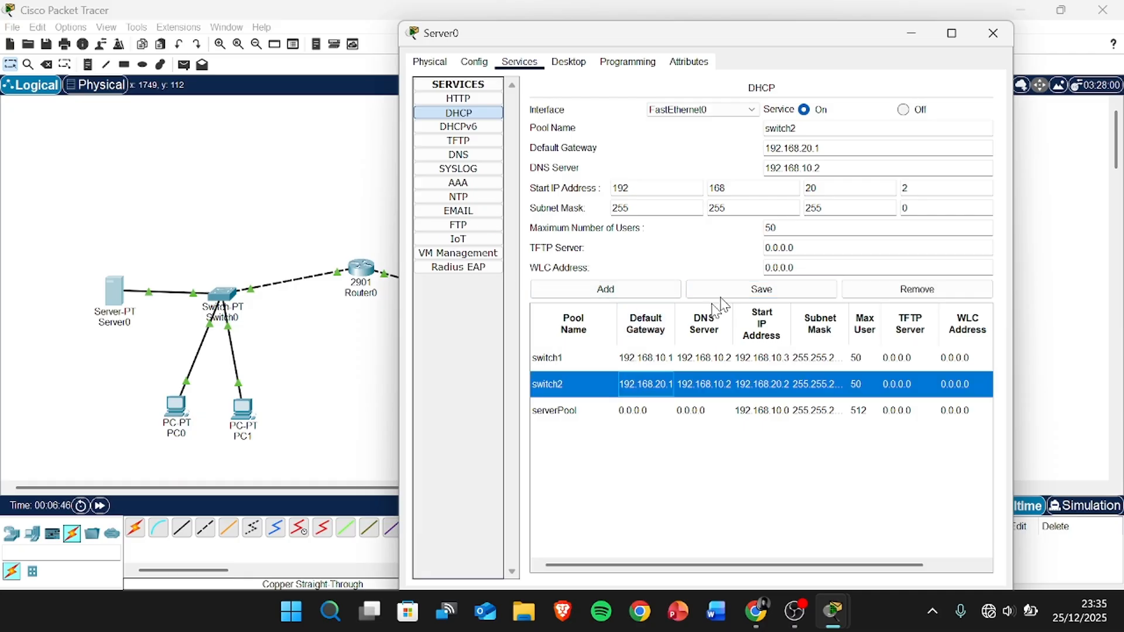
left_click(714, 296)
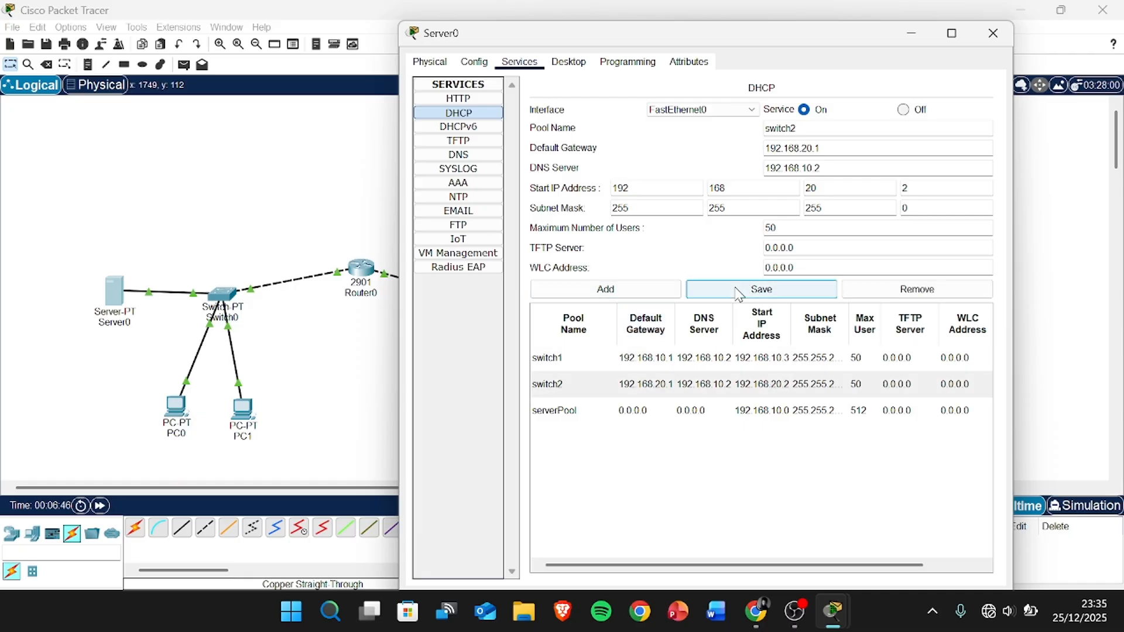
left_click(457, 156)
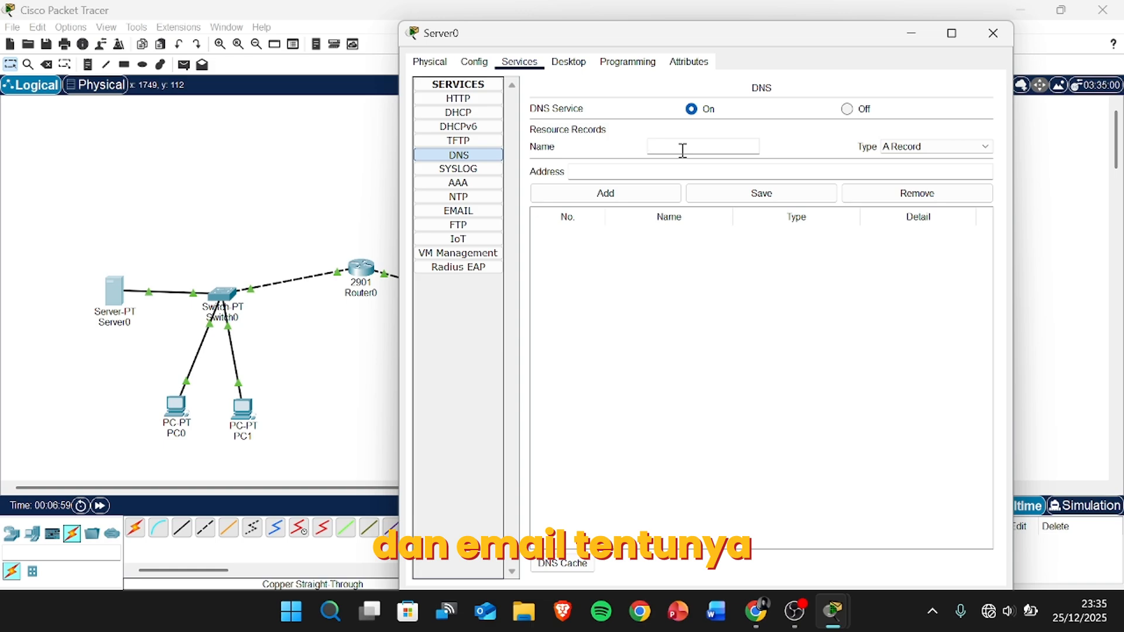
type("www")
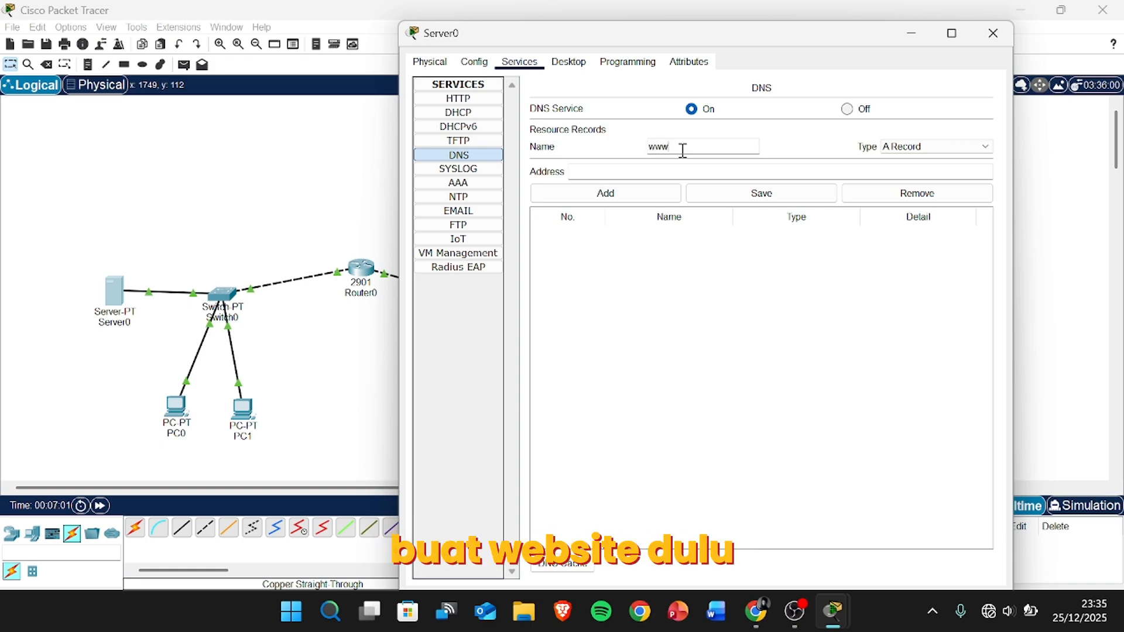
type(".bintan")
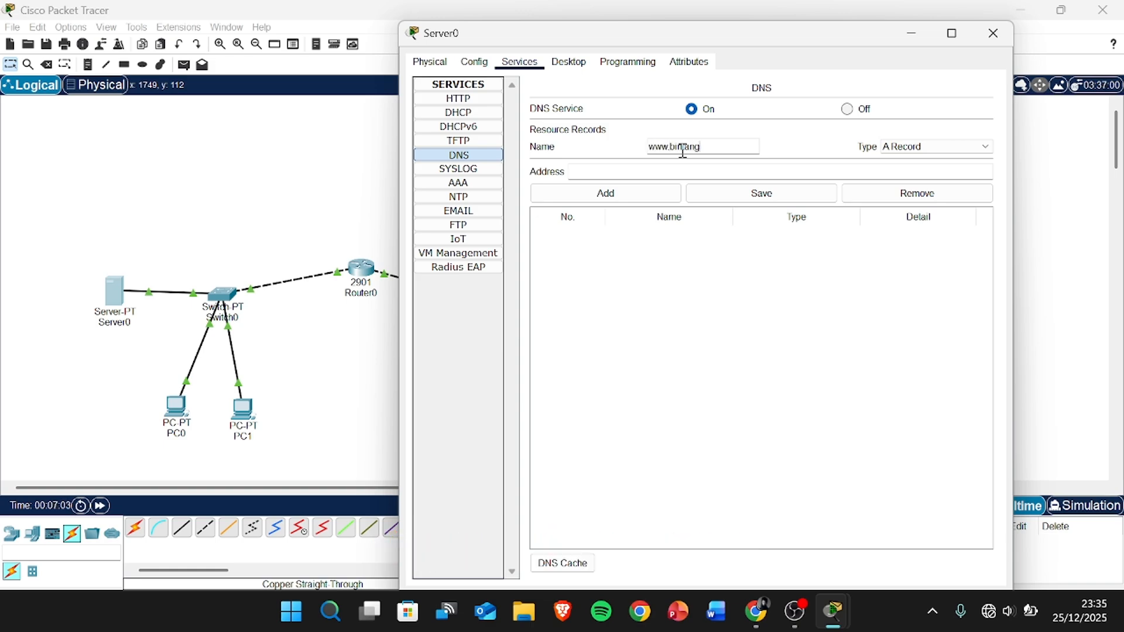
type("g")
type(".com")
type(".10")
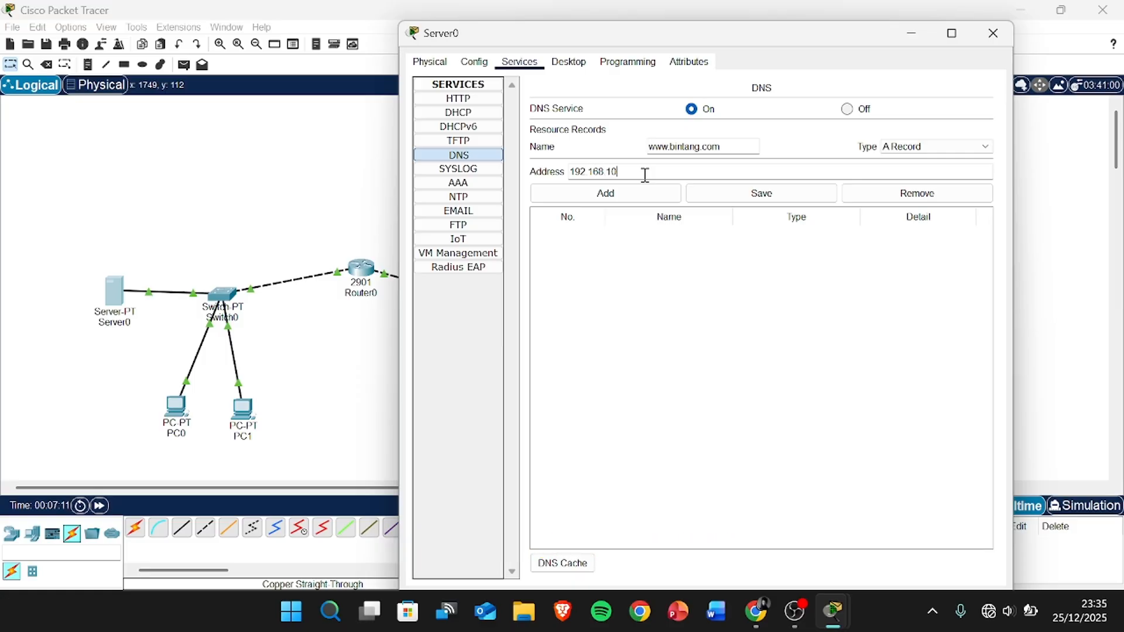
type(".2")
left_click(639, 191)
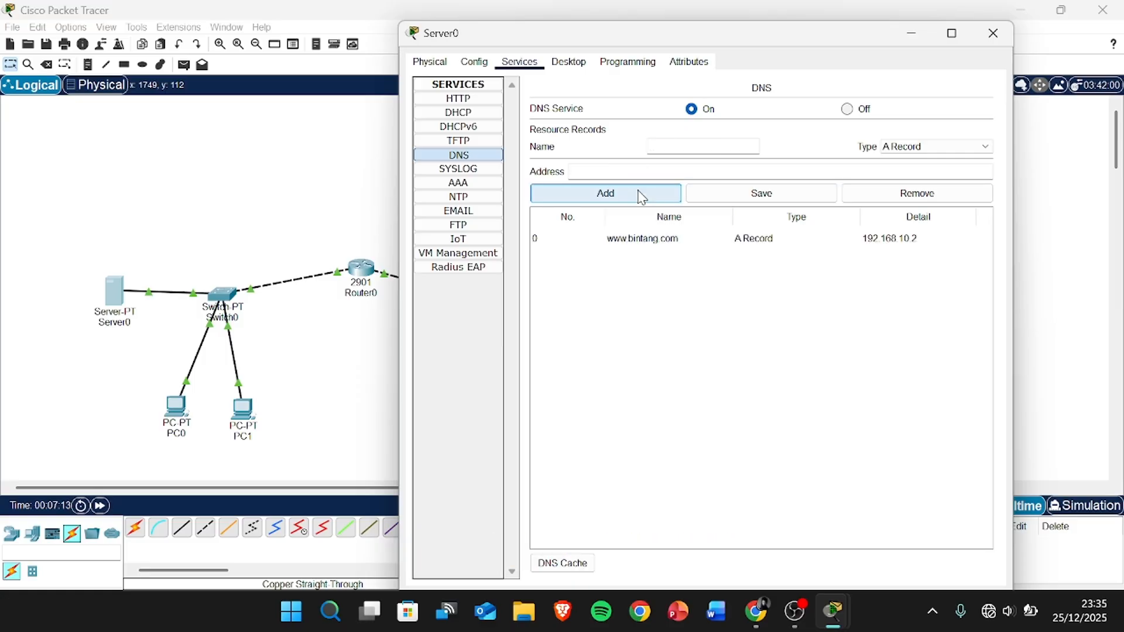
- Add a second A record, bintang.com at 192.168.10.2, and check both records
left_click(622, 240)
left_click(692, 147)
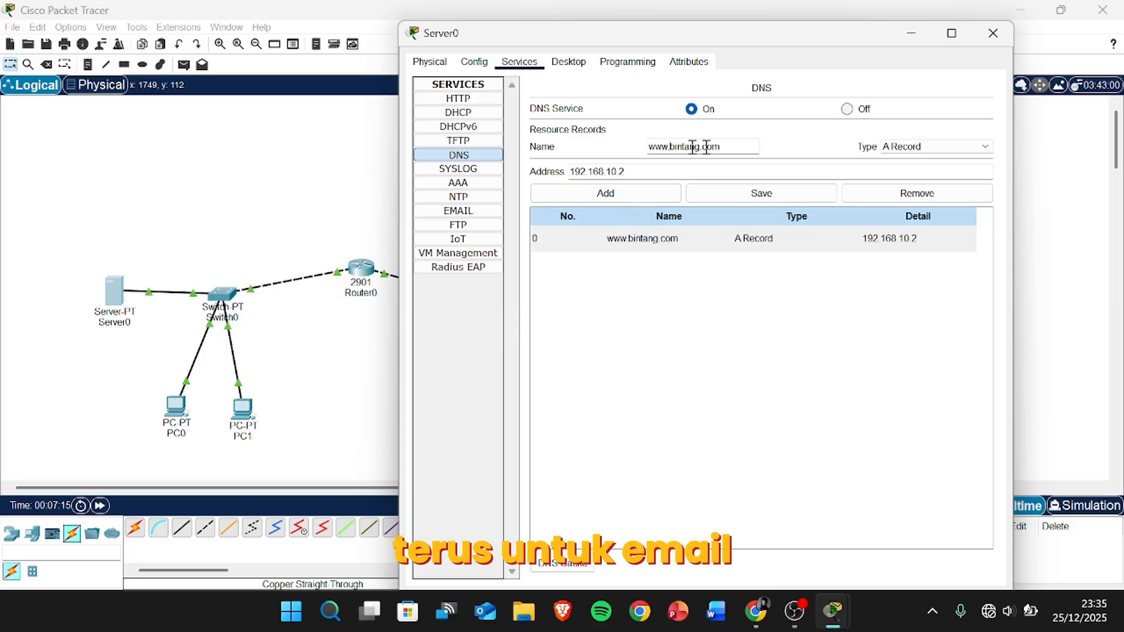
key("Home")
key("Delete")
key("Delete")
key("Delete")
key("Delete")
left_click(642, 199)
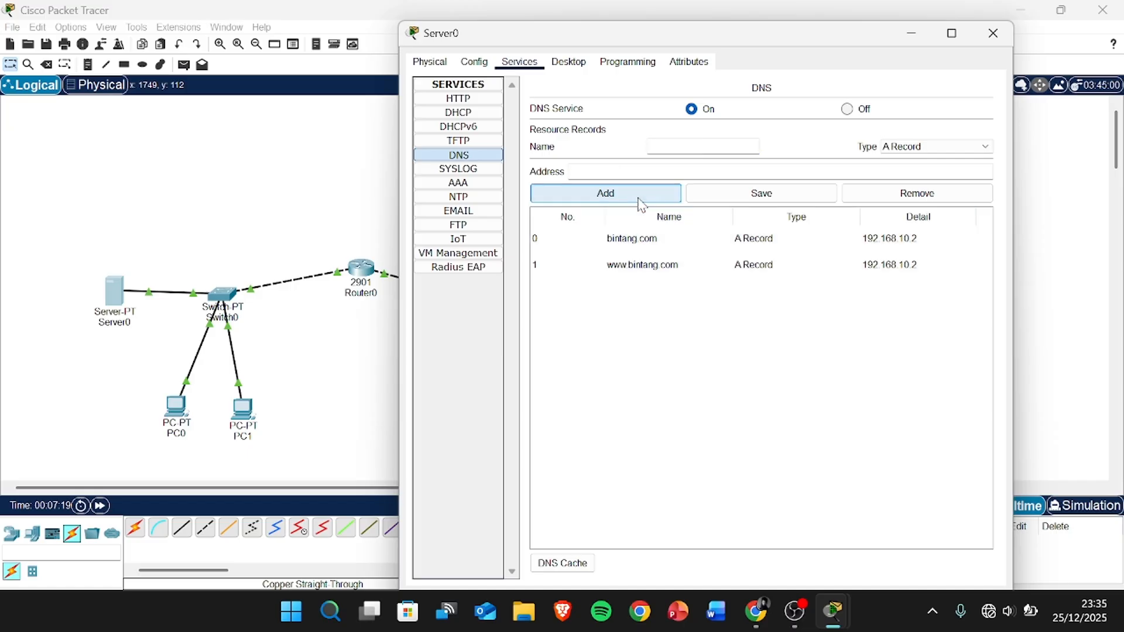
left_click(634, 267)
left_click(658, 246)
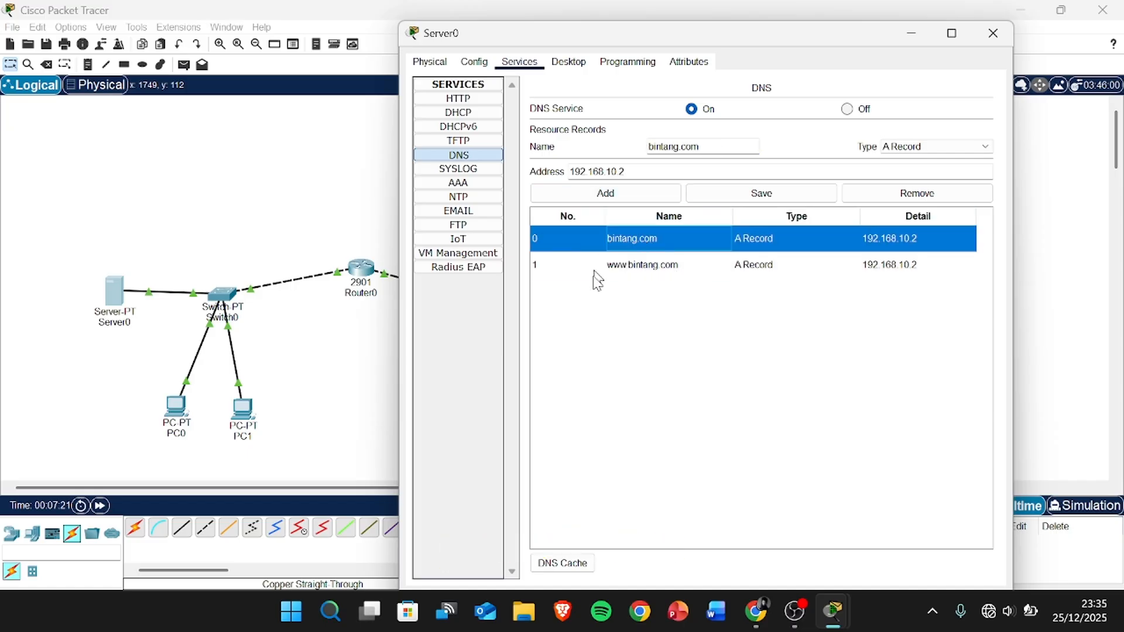
left_click(471, 99)
- Change the index.html heading to 'SELAMAT DATANG BINTANG' and save over the existing file
left_click(475, 113)
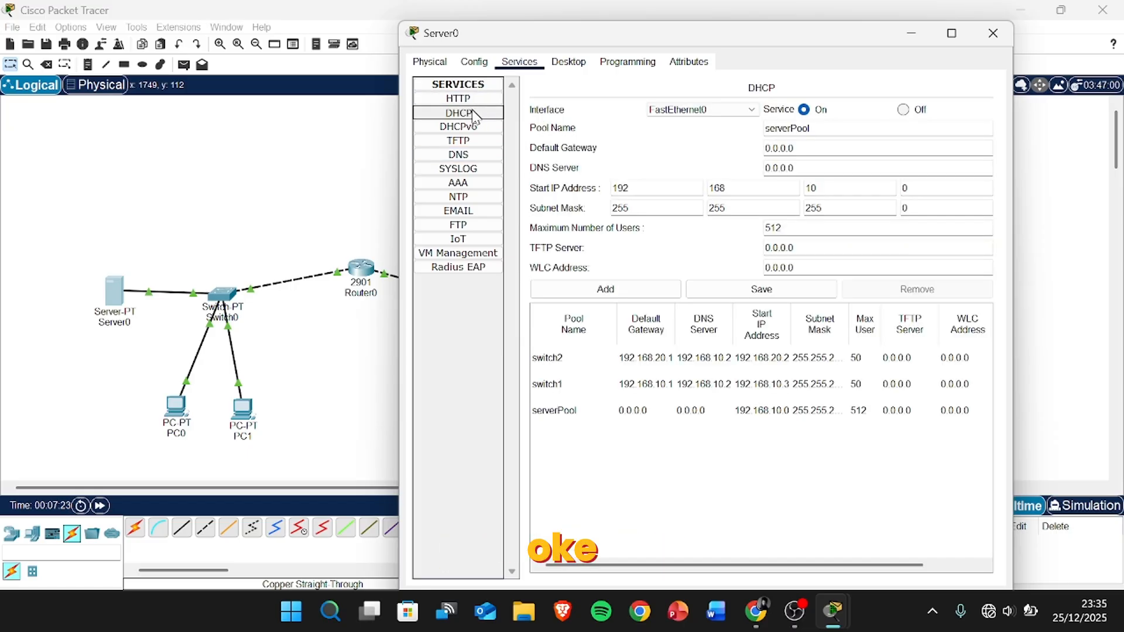
left_click(479, 100)
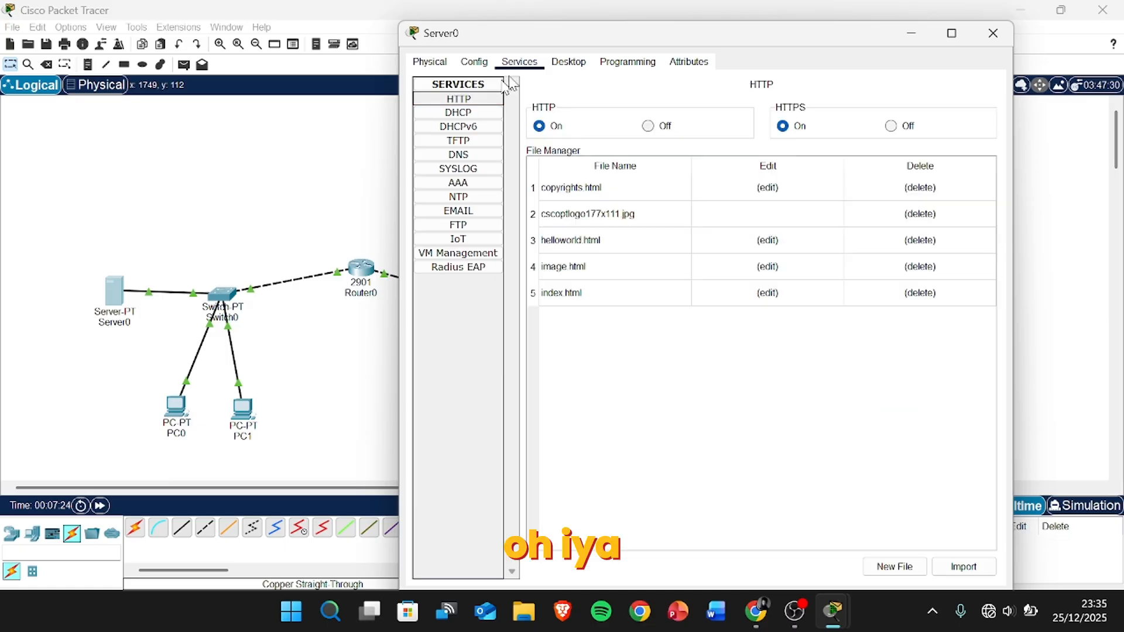
left_click(759, 292)
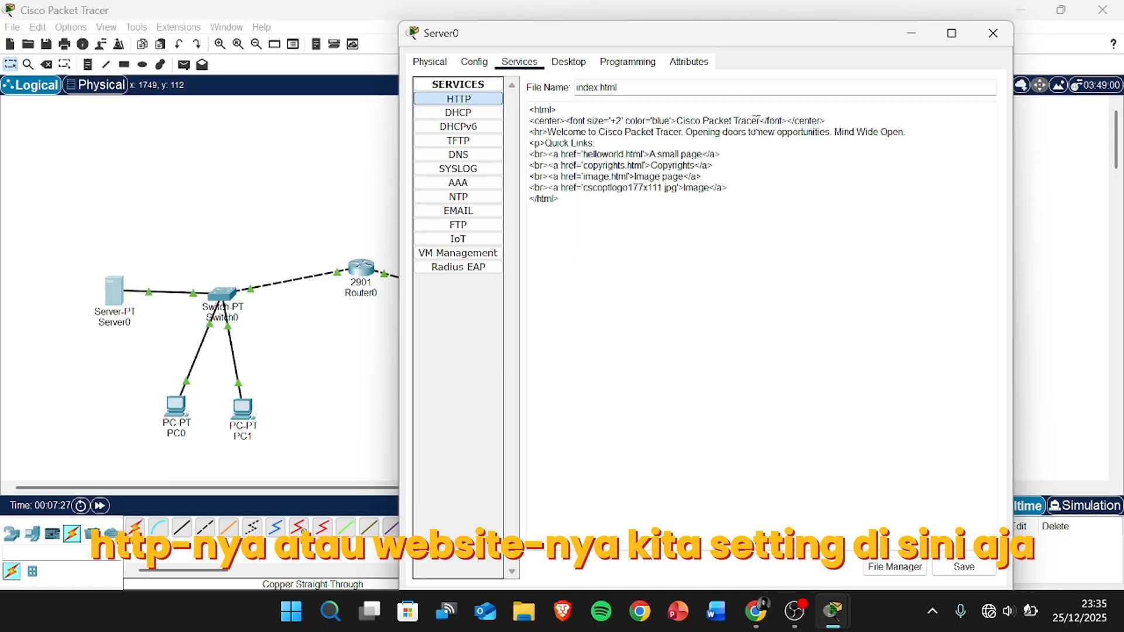
key("BackSpace")
key("BackSpace")
key("BackSpace")
key("BackSpace")
key("BackSpace")
key("BackSpace")
key("BackSpace")
key("BackSpace")
key("BackSpace")
key("BackSpace")
key("BackSpace")
key("BackSpace")
key("BackSpace")
key("BackSpace")
key("BackSpace")
key("BackSpace")
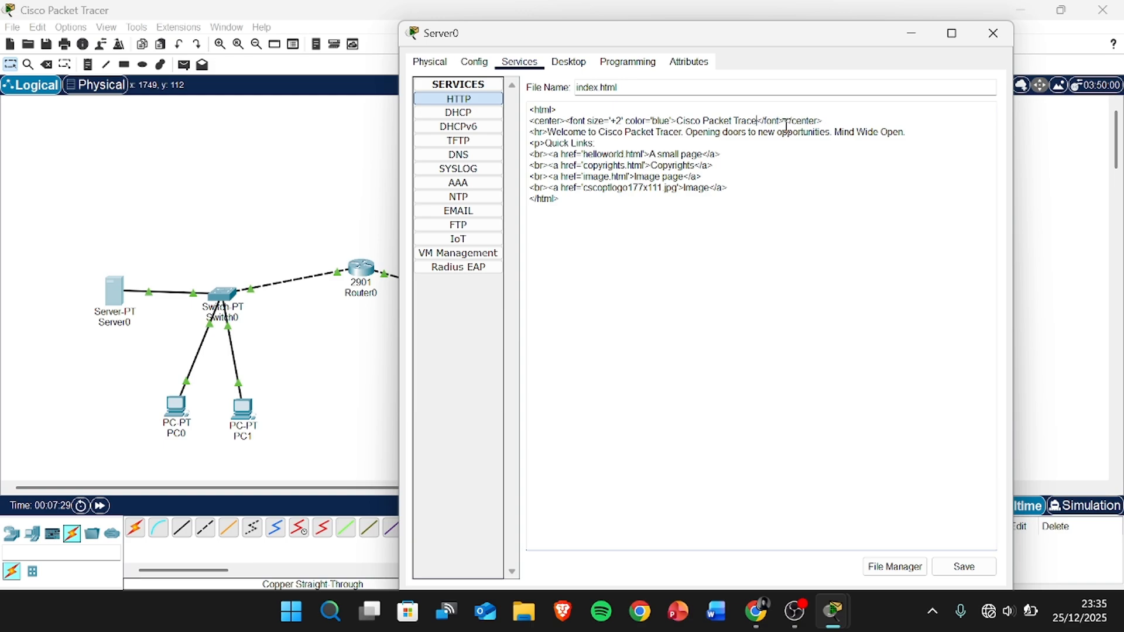
key("BackSpace")
key("BackSpace")
key("BackSpace")
key("Caps_Lock")
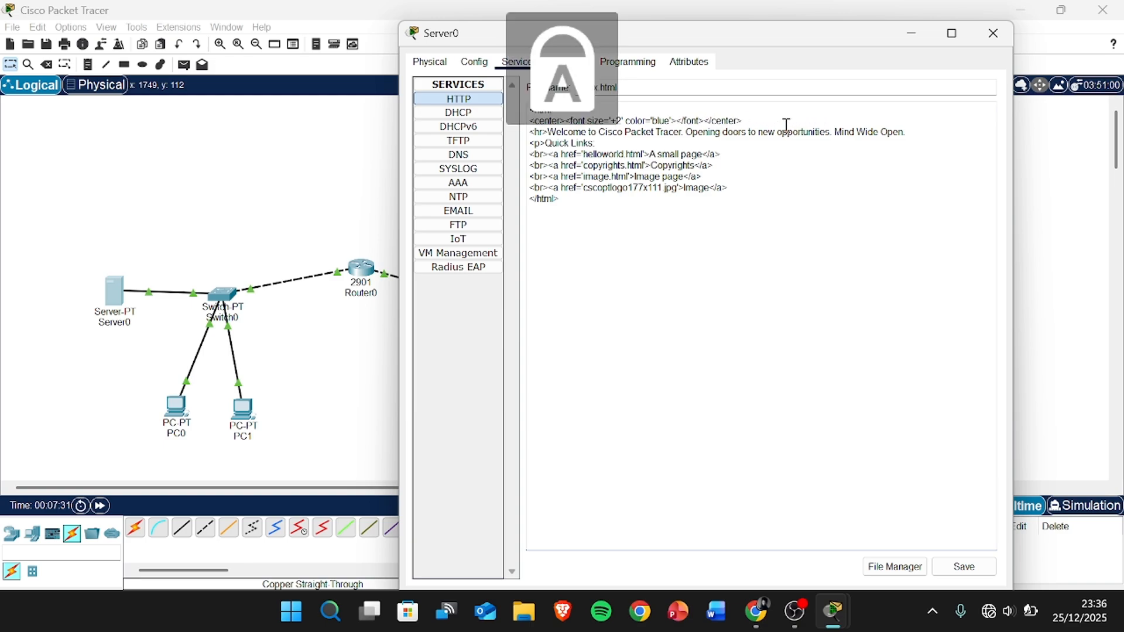
type("SELAMAT DATANG")
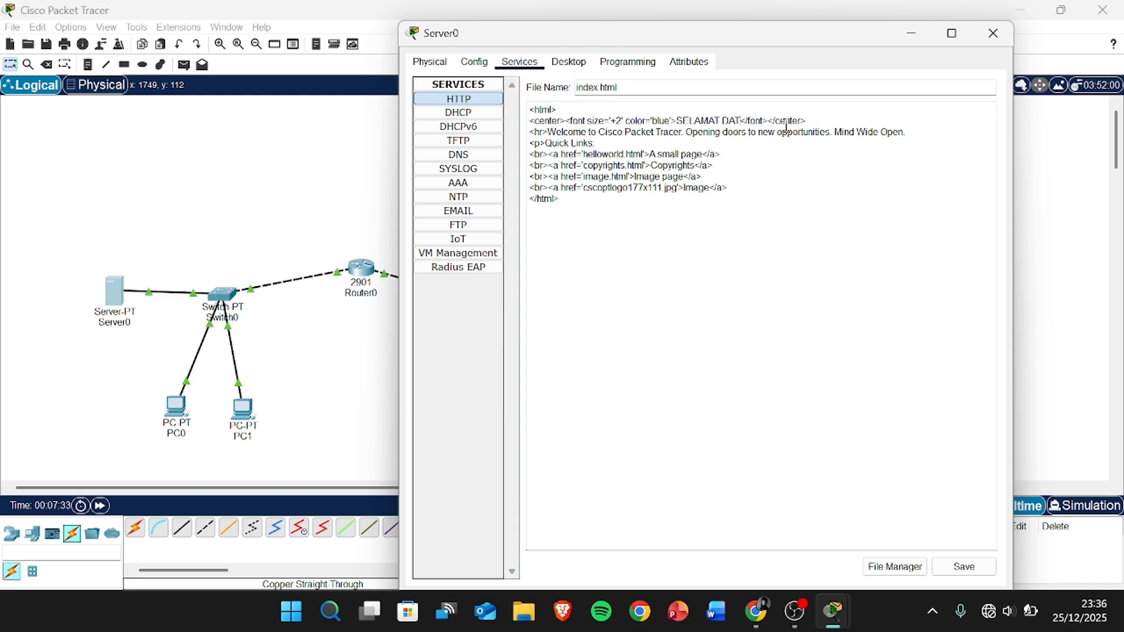
type(" BINTANG")
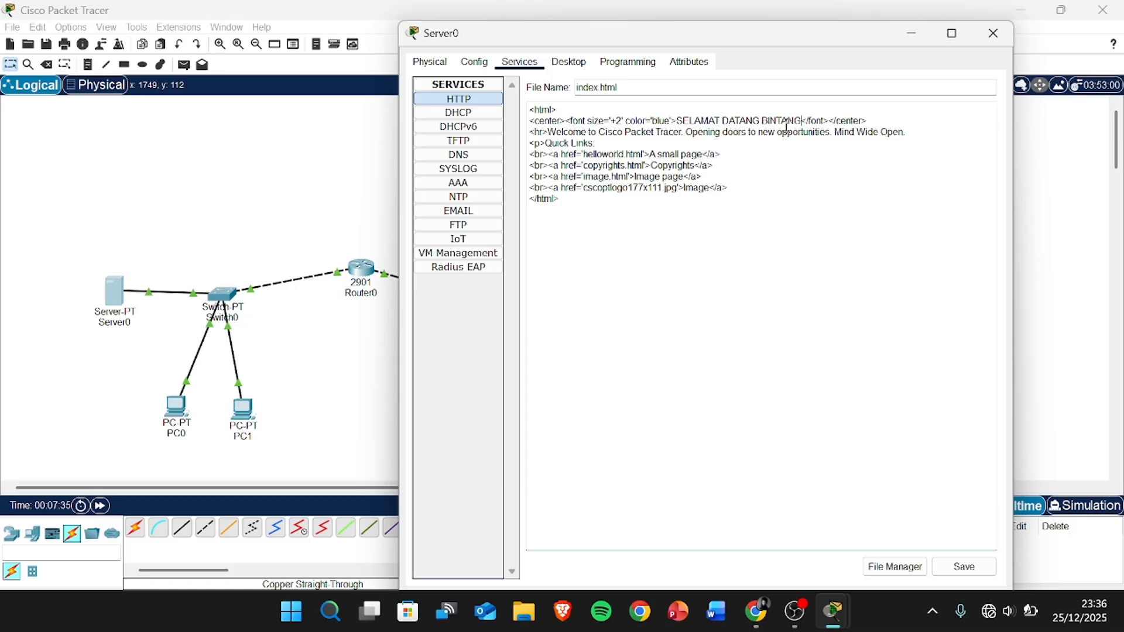
key("Caps_Lock")
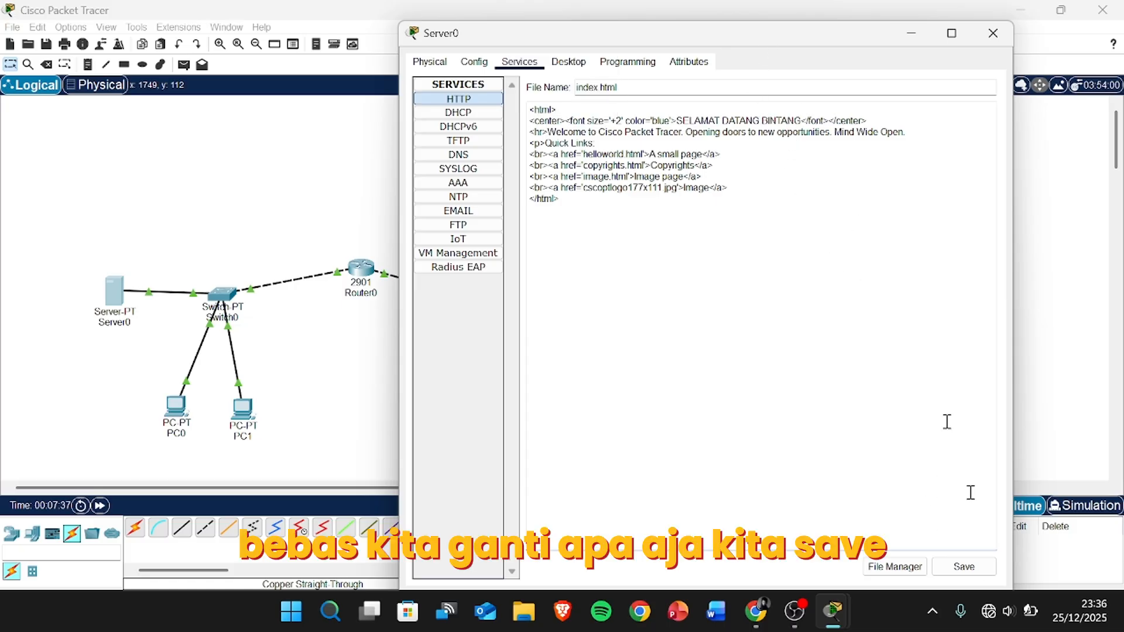
left_click(975, 577)
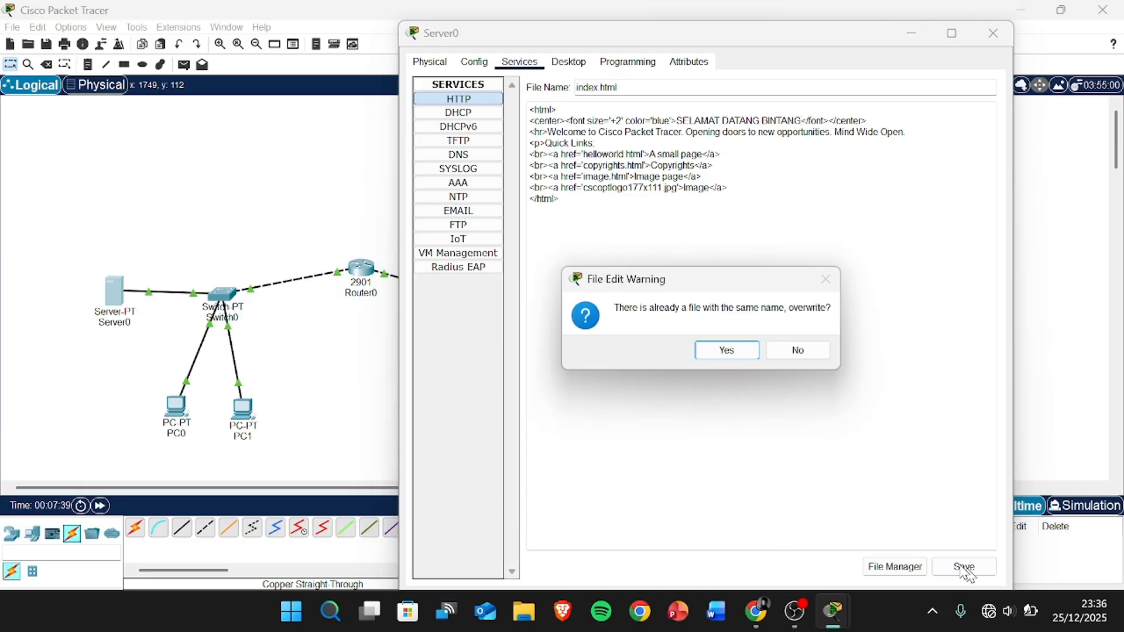
left_click(704, 353)
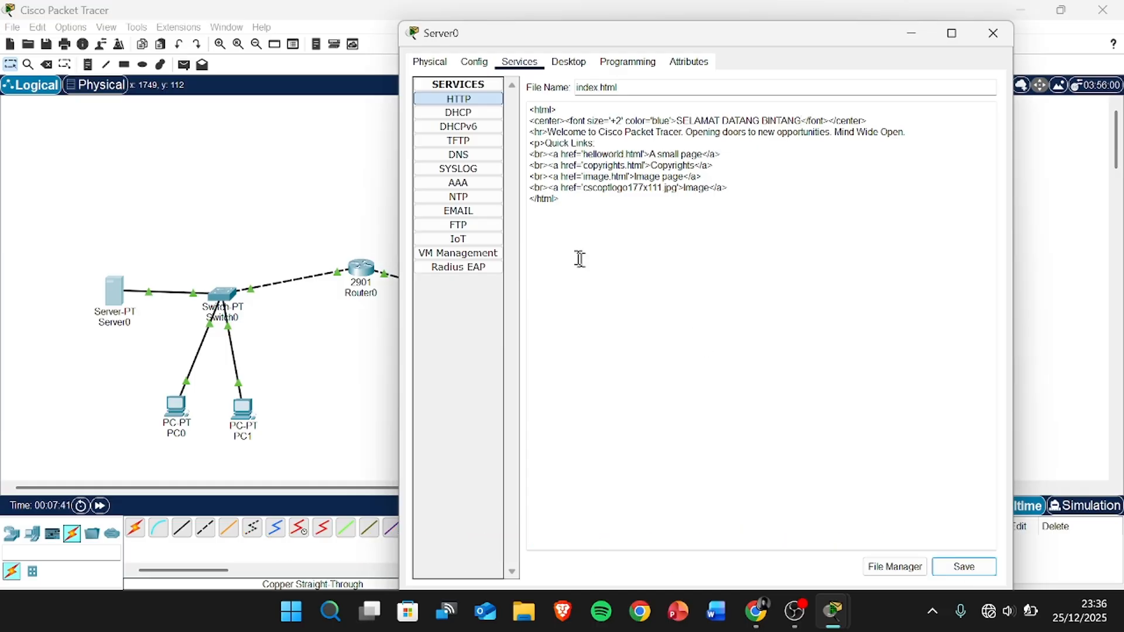
- Set the email service domain to bintang.com after checking its DNS record
left_click(466, 214)
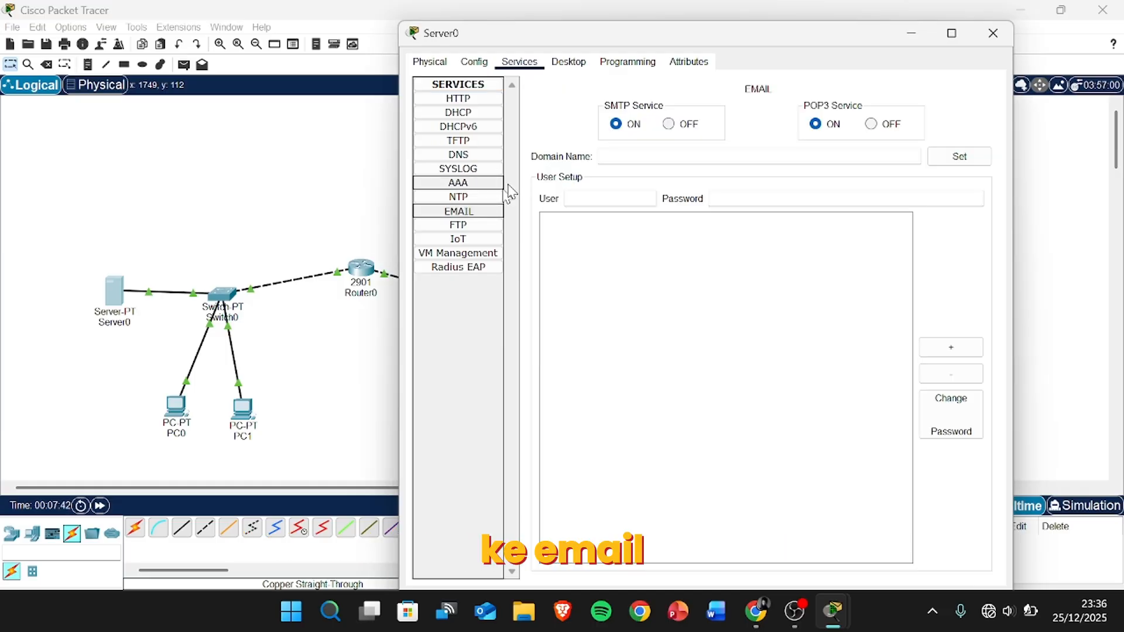
left_click(658, 158)
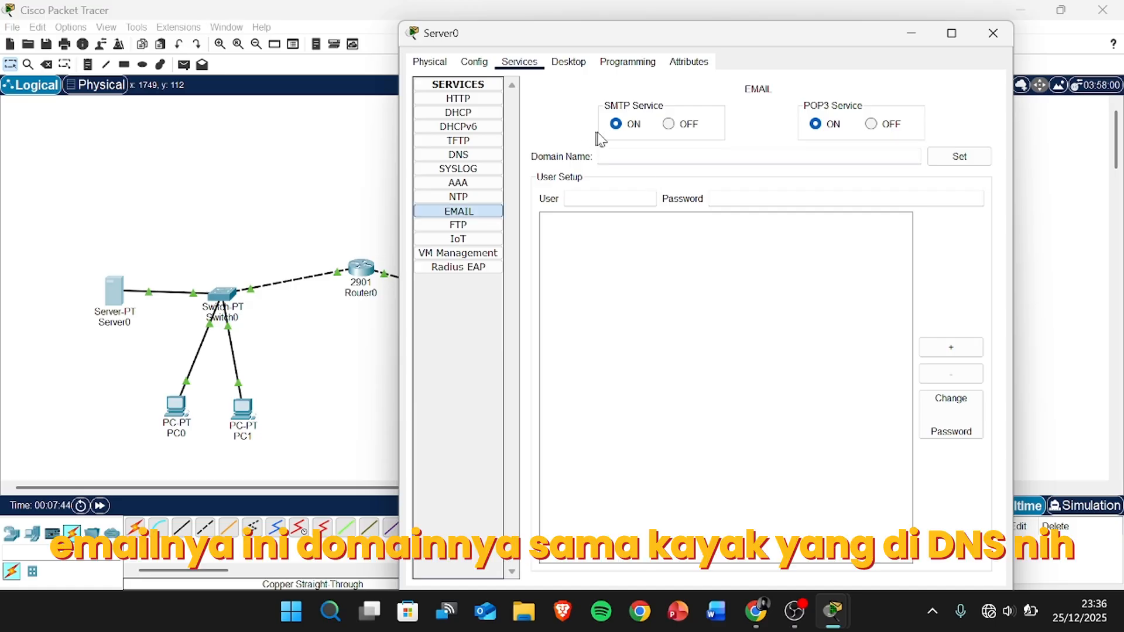
left_click(488, 157)
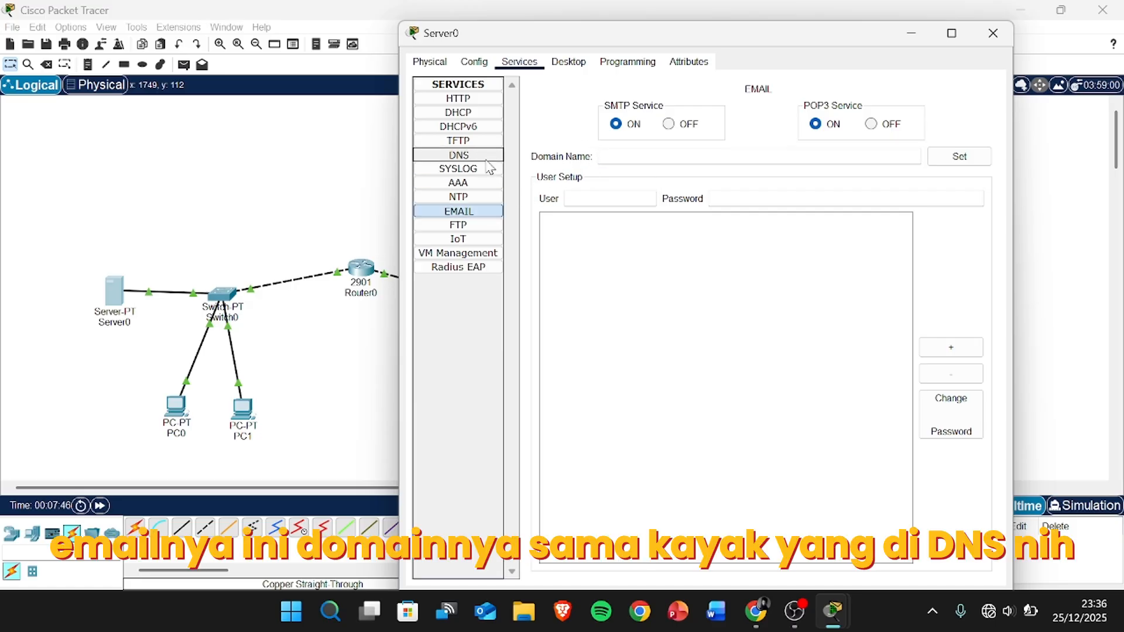
left_click(678, 248)
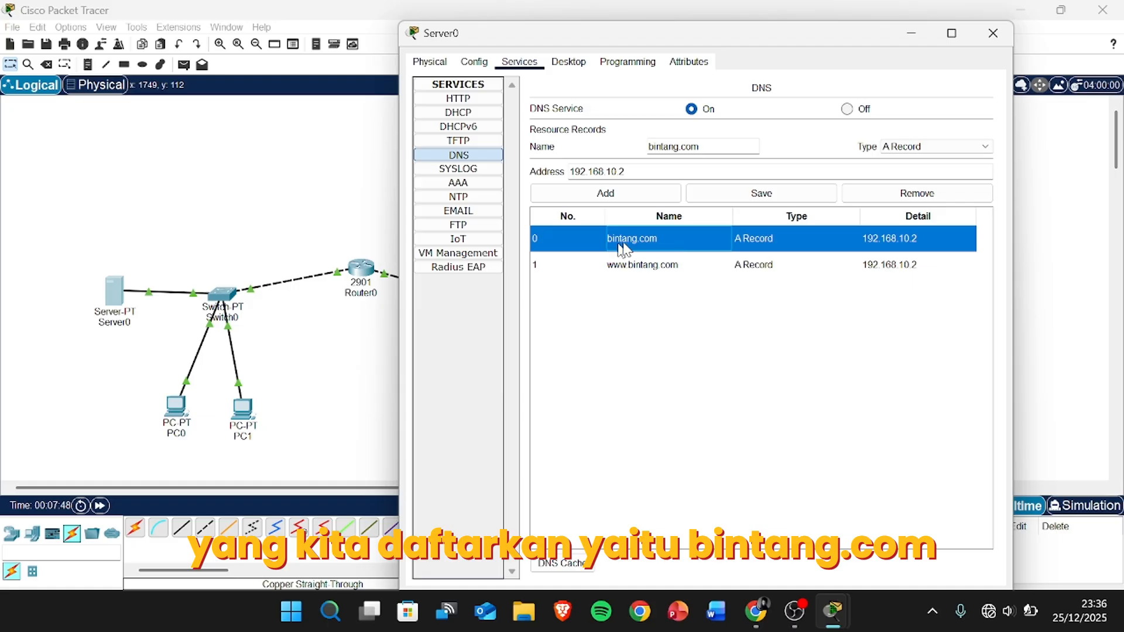
left_click(492, 210)
left_click(622, 153)
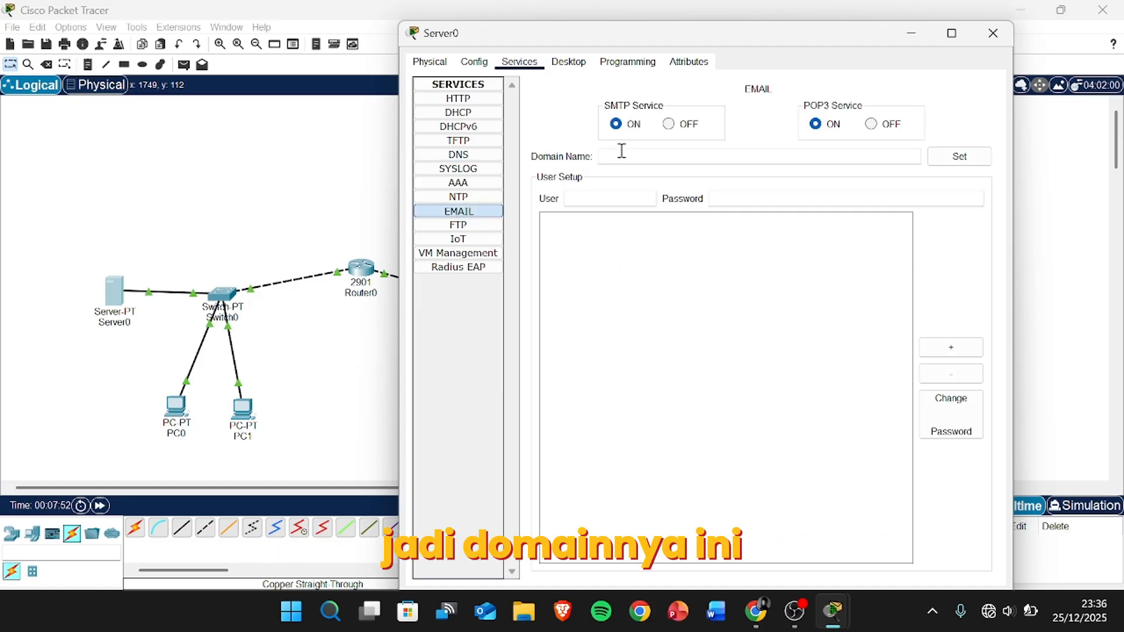
type("bintang.com")
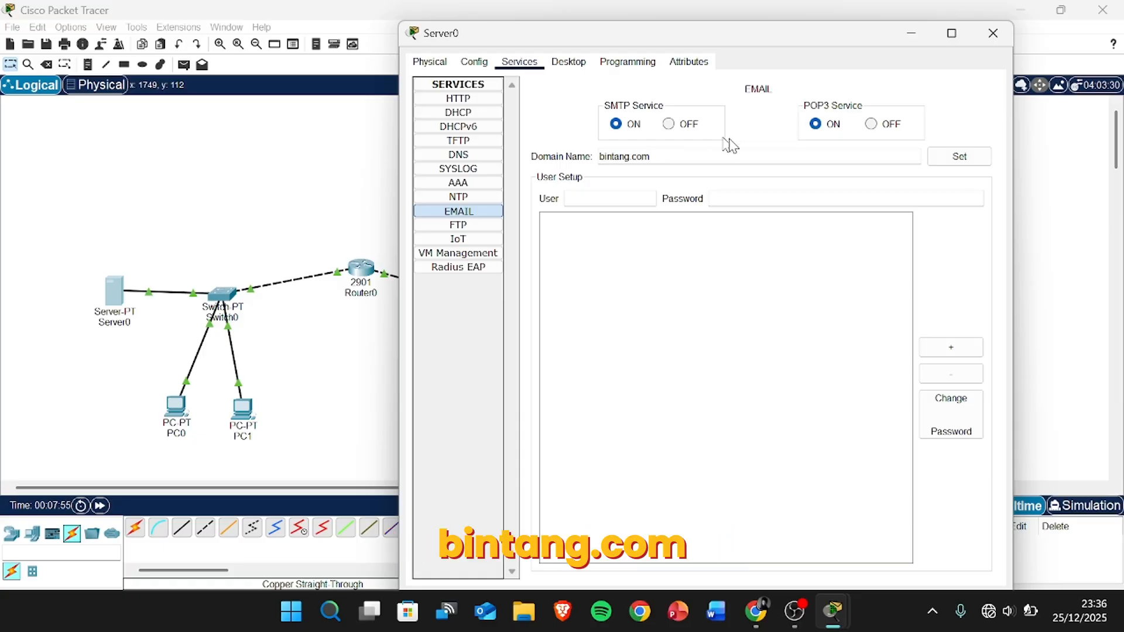
left_click(959, 156)
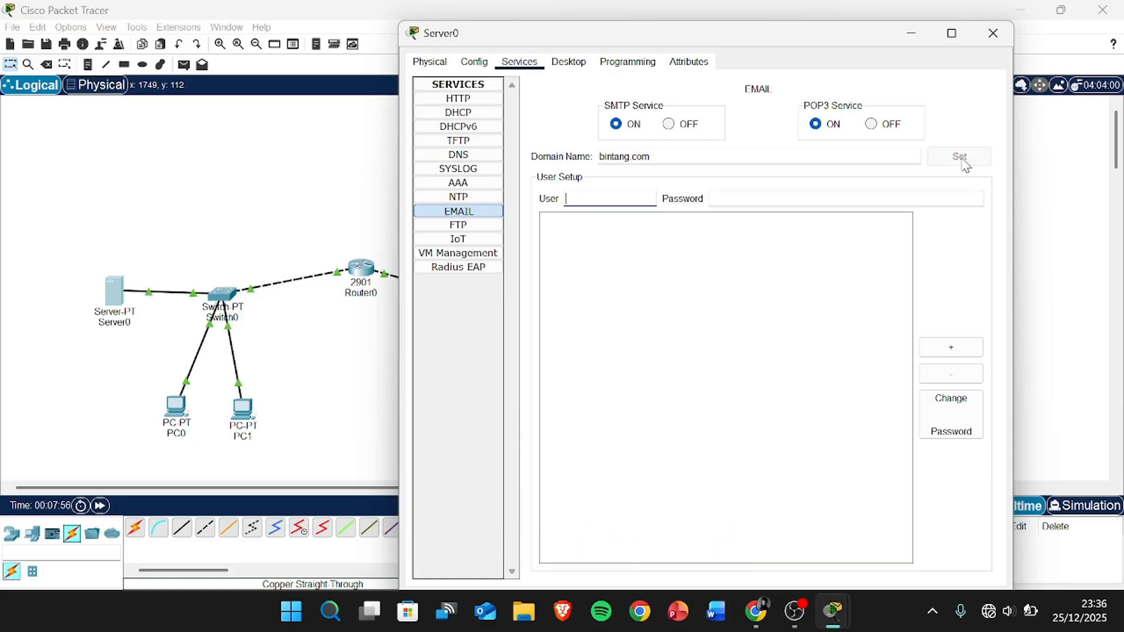
- Create mail account user1 with a password, removing a mistakenly added user4 account
left_click(607, 198)
type("user")
left_click_drag(653, 33, 686, 52)
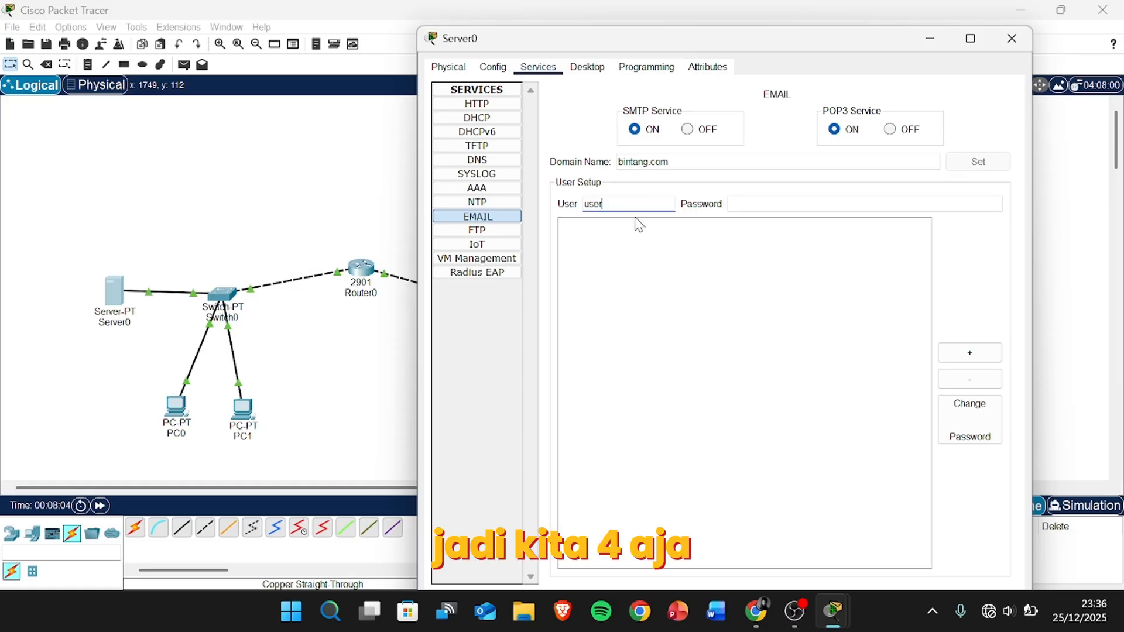
type("4")
left_click(725, 205)
type("12")
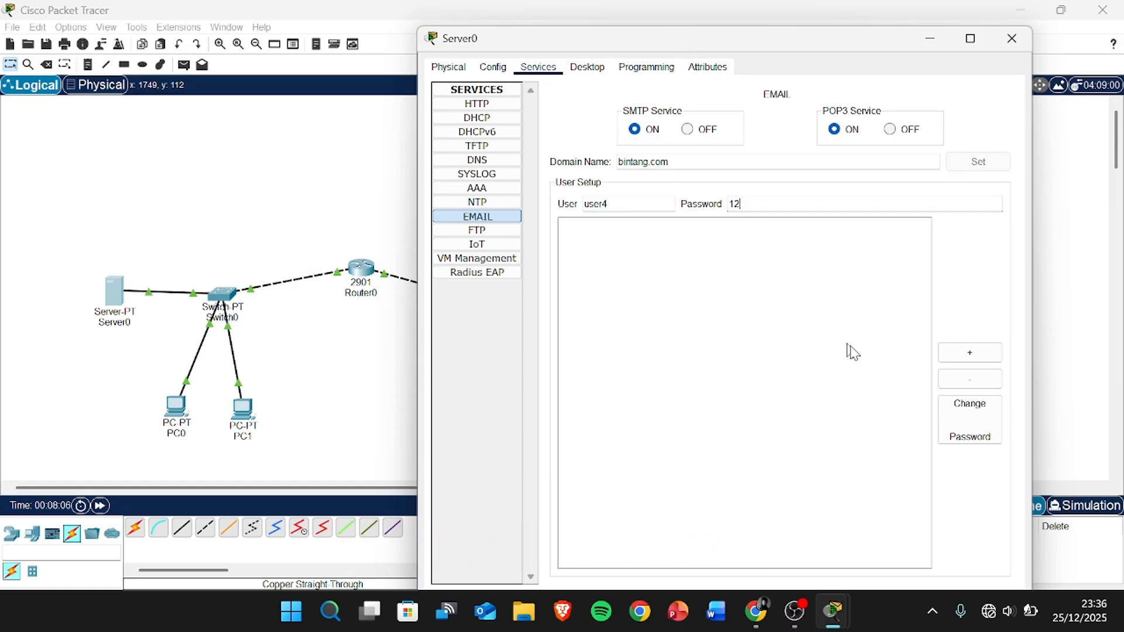
type("3")
left_click(970, 352)
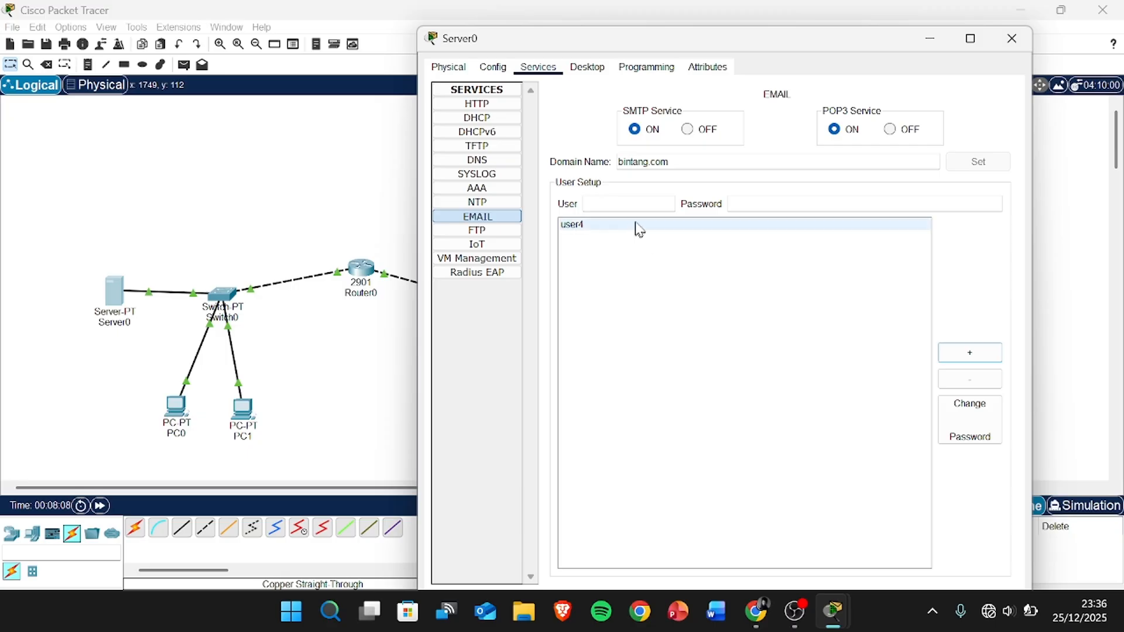
left_click(639, 228)
left_click(643, 205)
key("BackSpace")
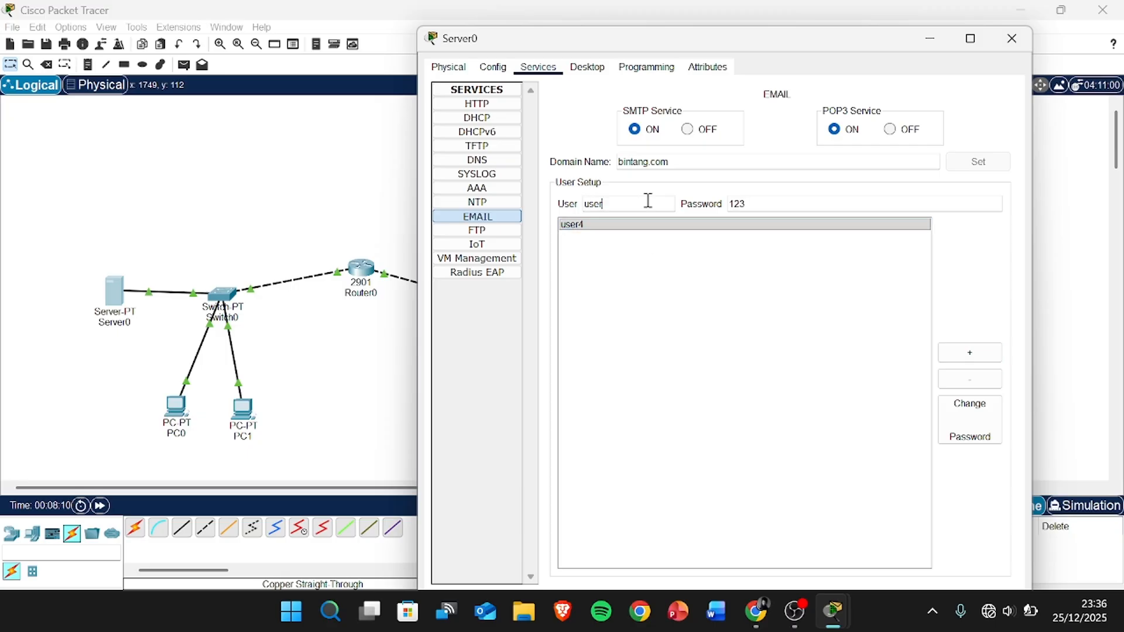
left_click(964, 354)
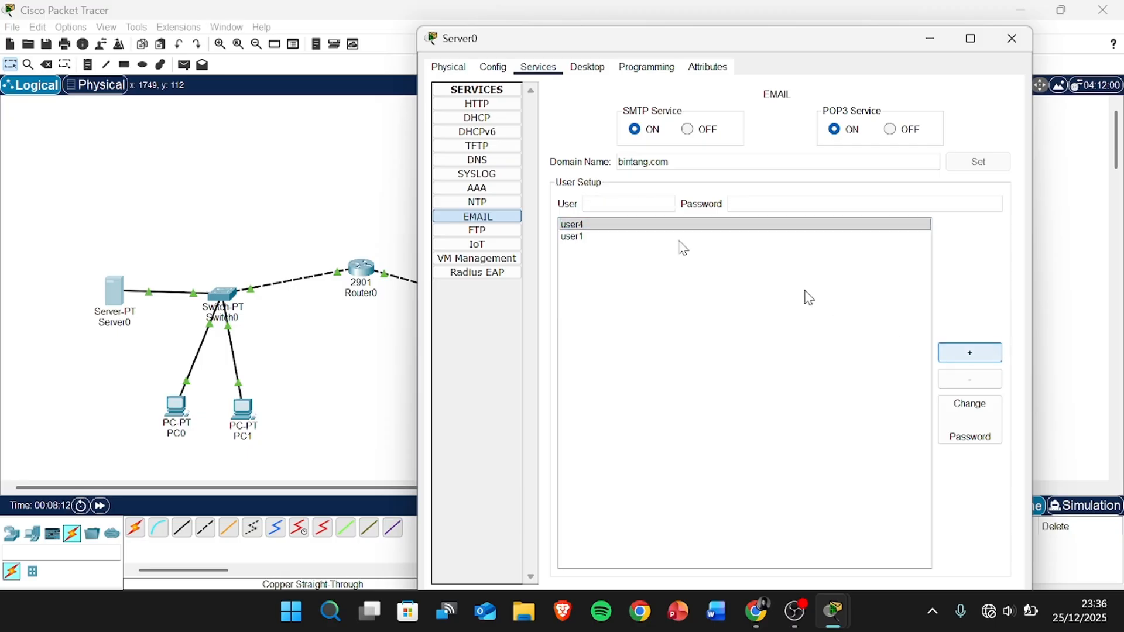
left_click(966, 378)
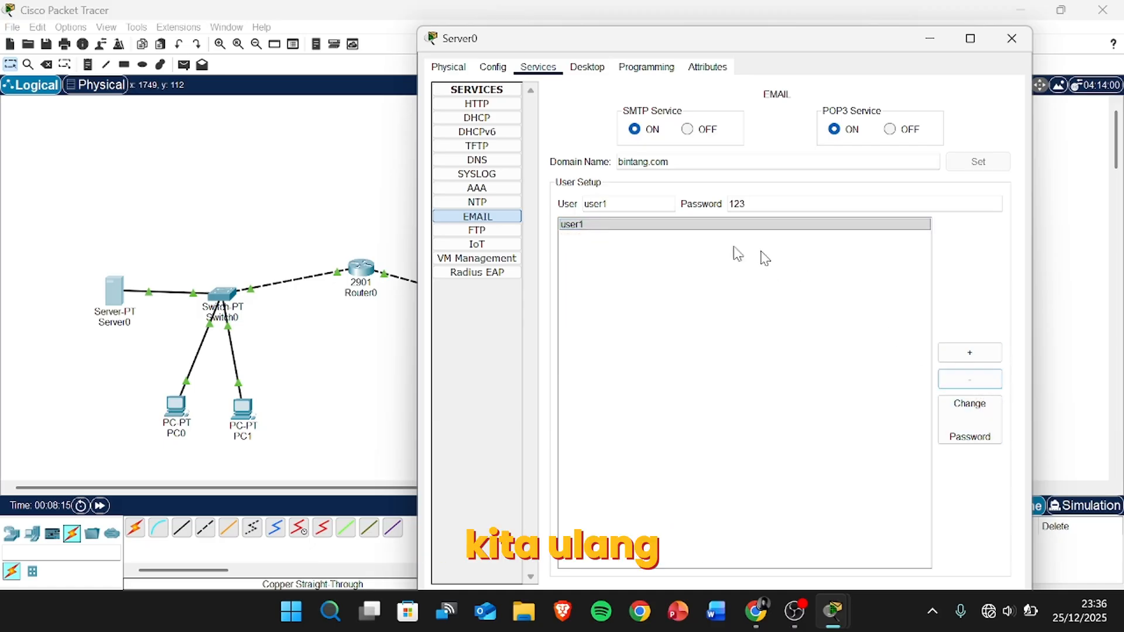
- Add mail accounts user2, user3 and user4 with the same password
left_click(648, 206)
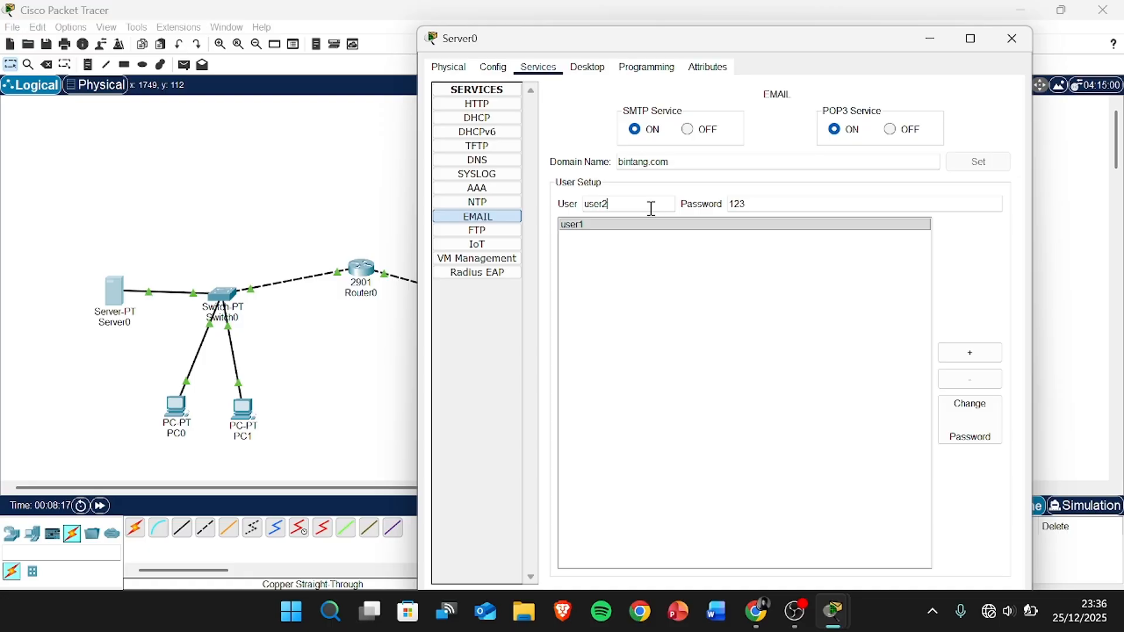
left_click(967, 352)
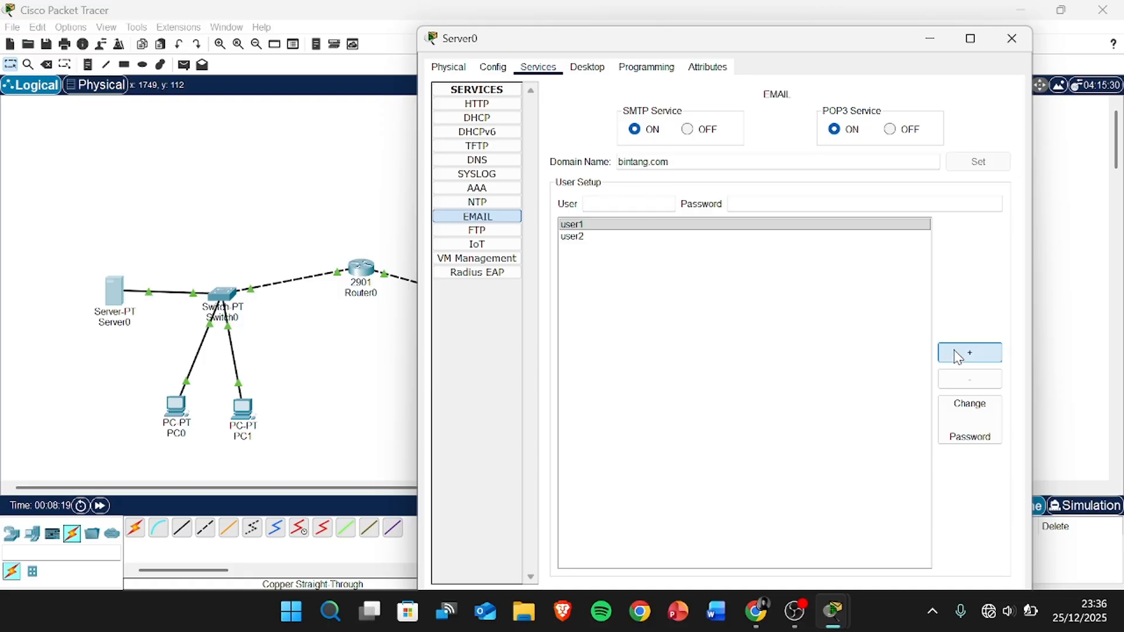
left_click(638, 230)
left_click(642, 236)
left_click(659, 205)
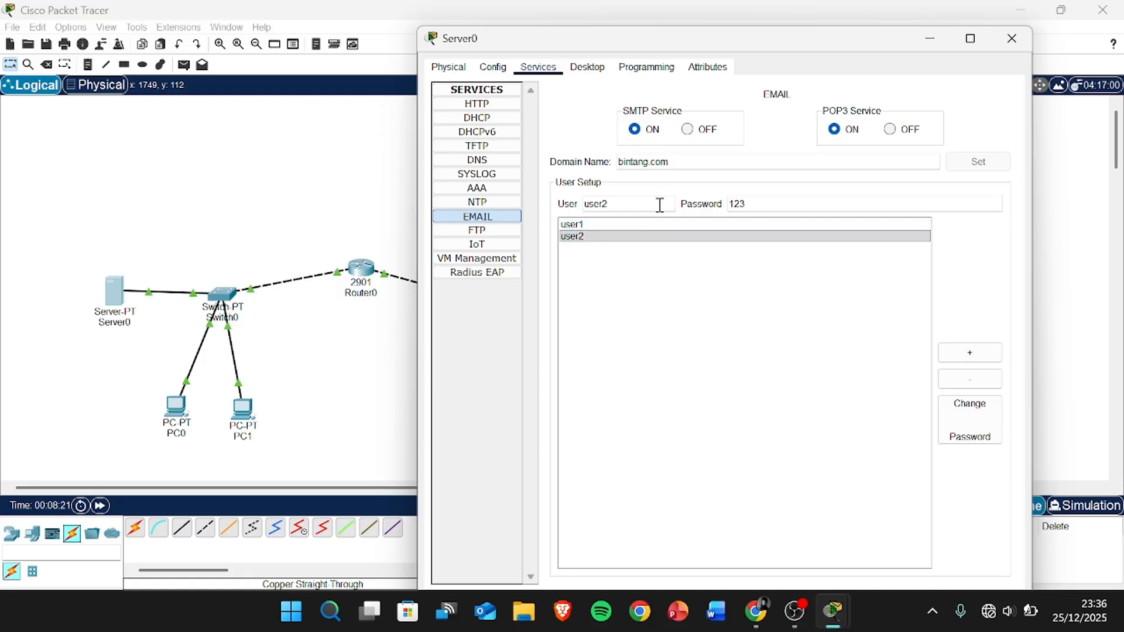
key("BackSpace")
type("3")
left_click(980, 356)
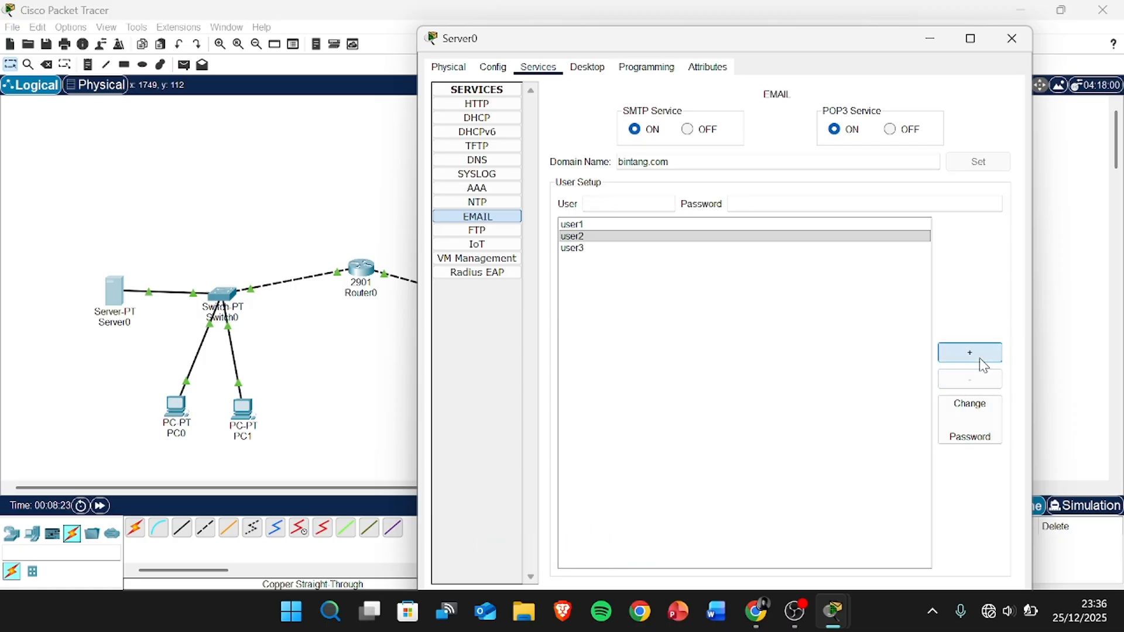
left_click(694, 248)
left_click(663, 205)
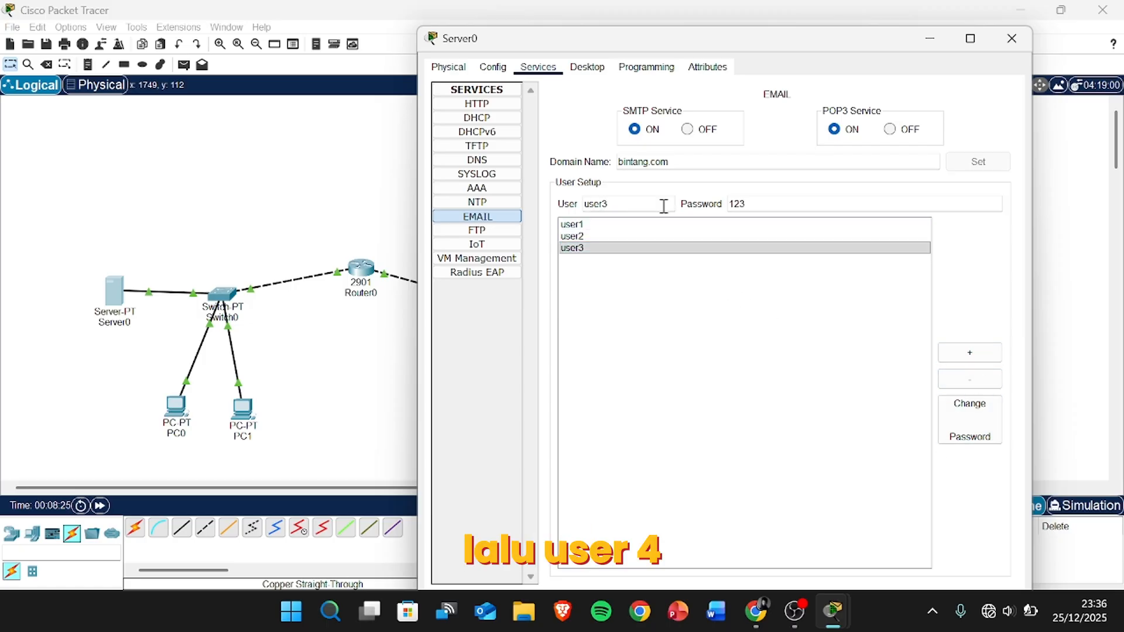
type("4")
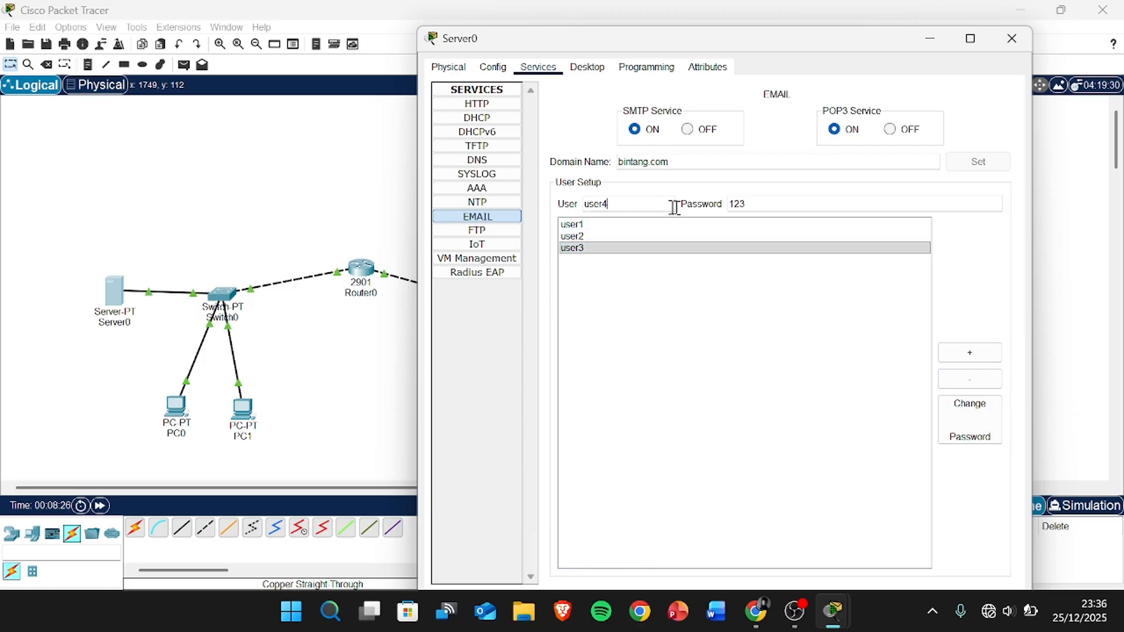
left_click(984, 359)
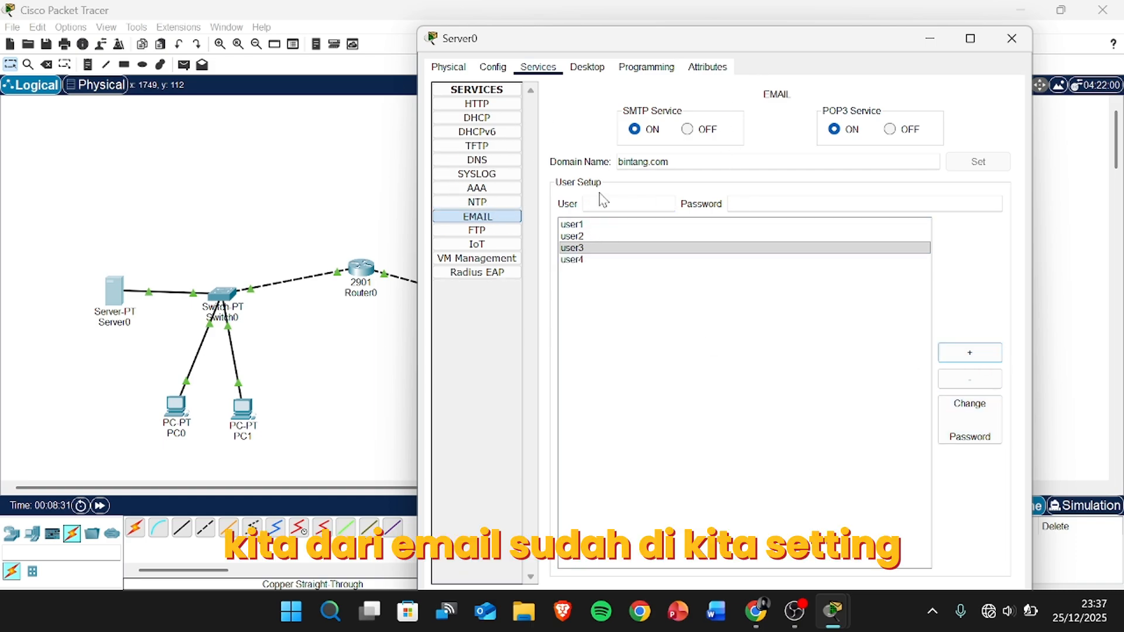
left_click(492, 164)
left_click(635, 243)
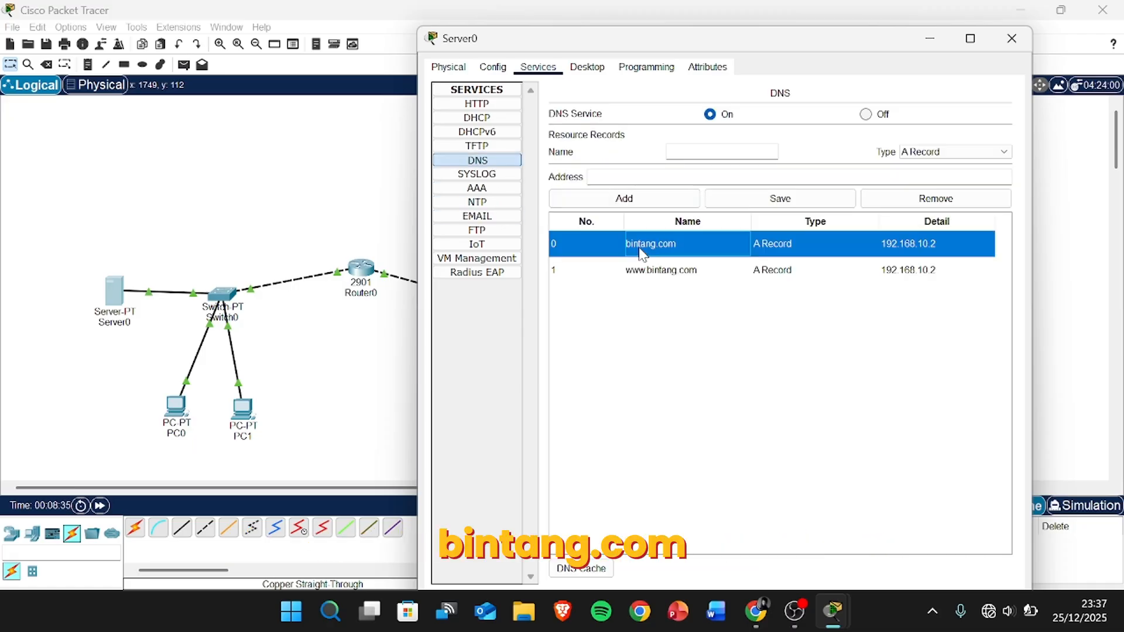
left_click(639, 274)
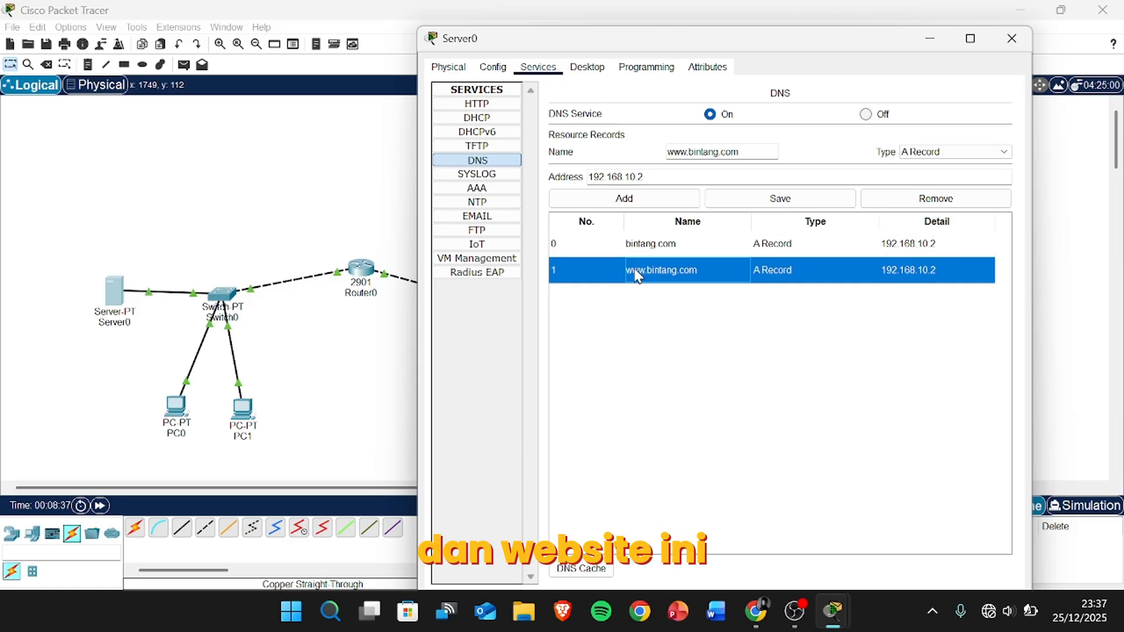
left_click(648, 244)
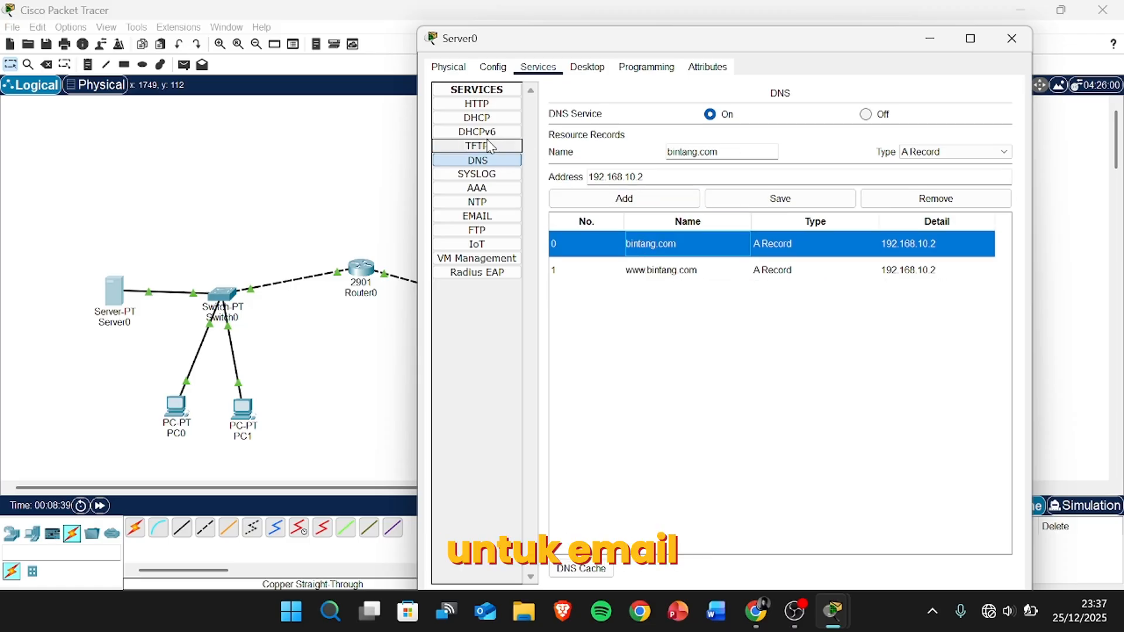
left_click(488, 120)
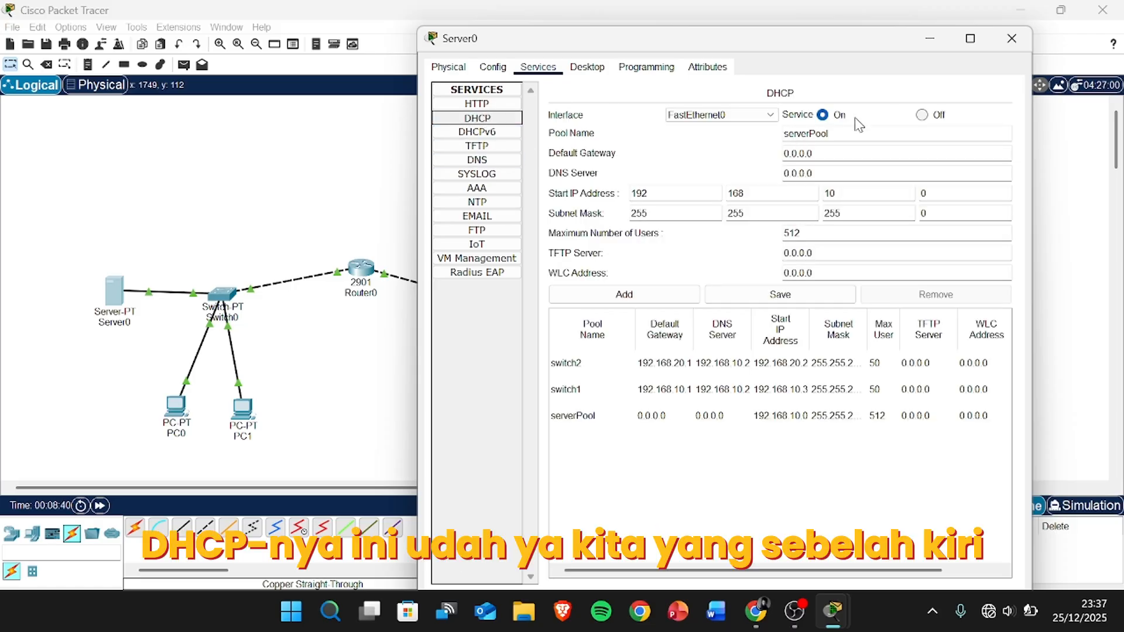
left_click(679, 393)
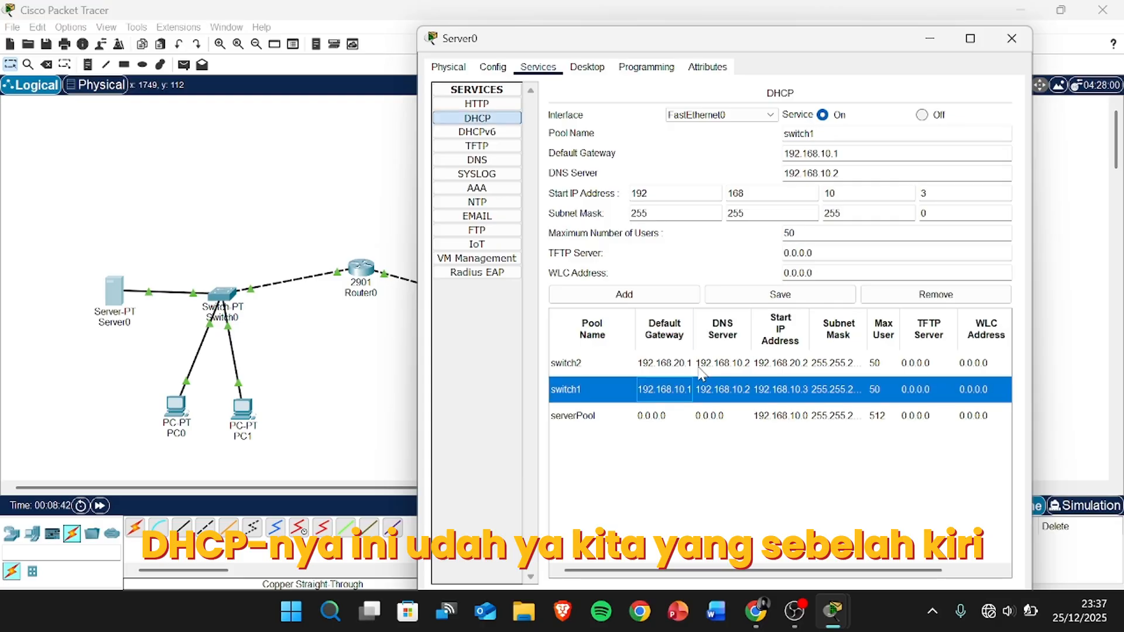
left_click(835, 367)
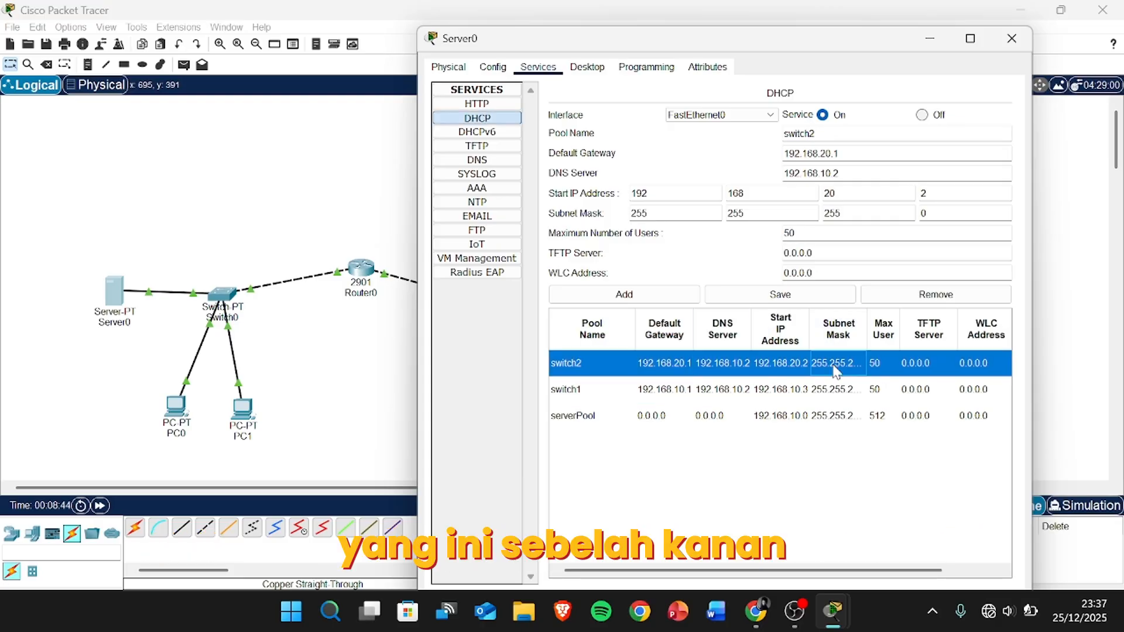
left_click(475, 103)
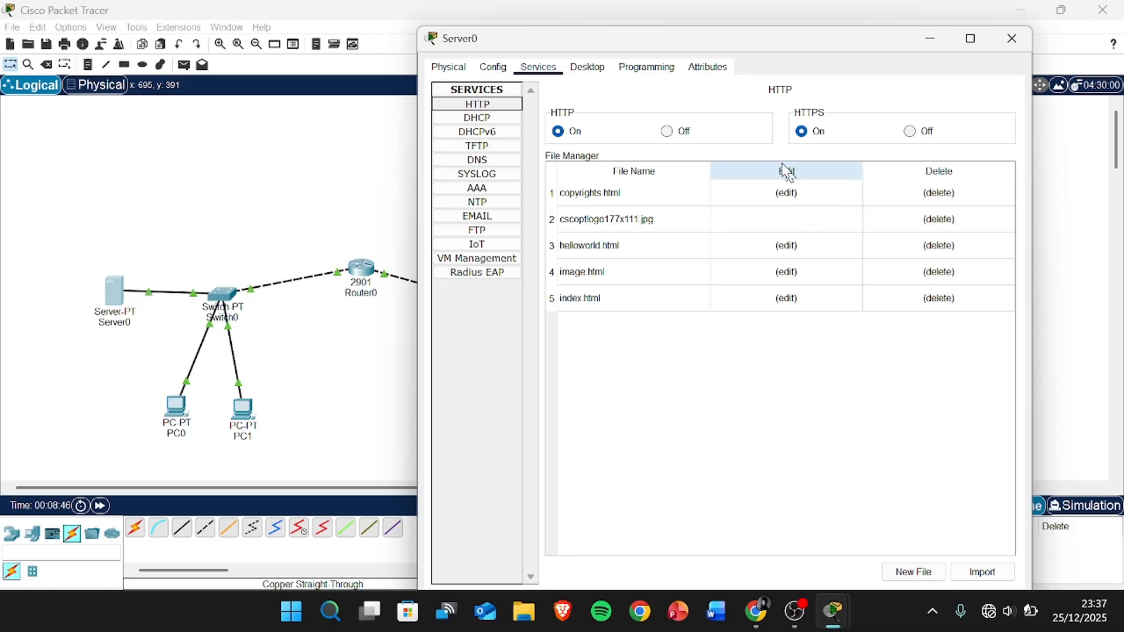
left_click(1010, 39)
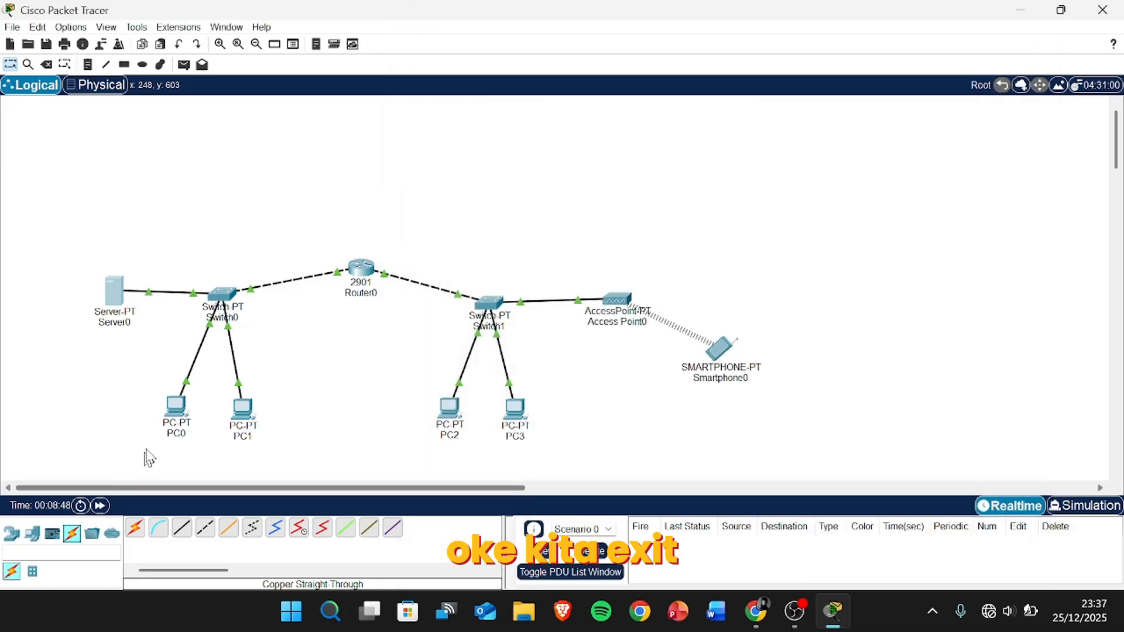
- Switch PC0 and PC1 to DHCP addressing and close their windows
left_click(176, 407)
left_click(469, 42)
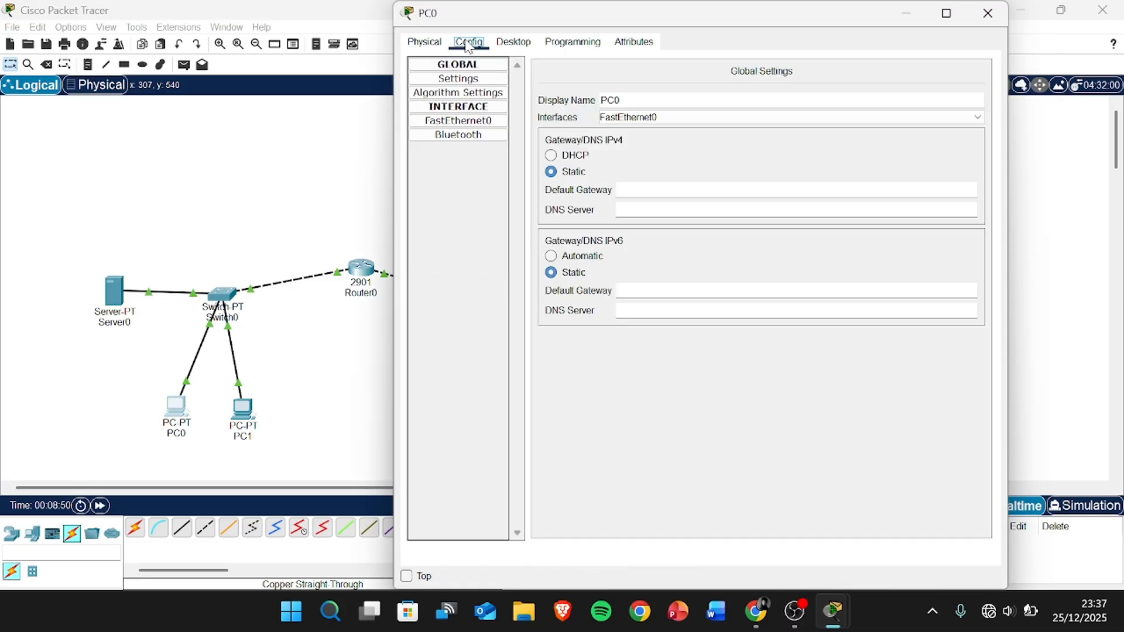
left_click(514, 43)
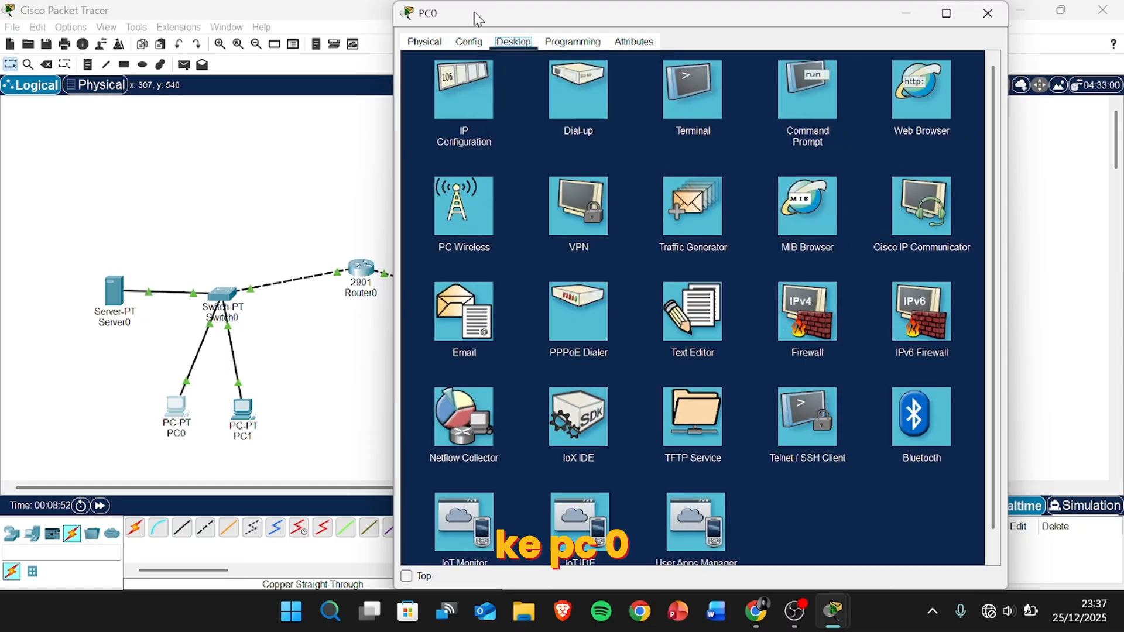
left_click_drag(477, 18, 491, 27)
left_click(476, 121)
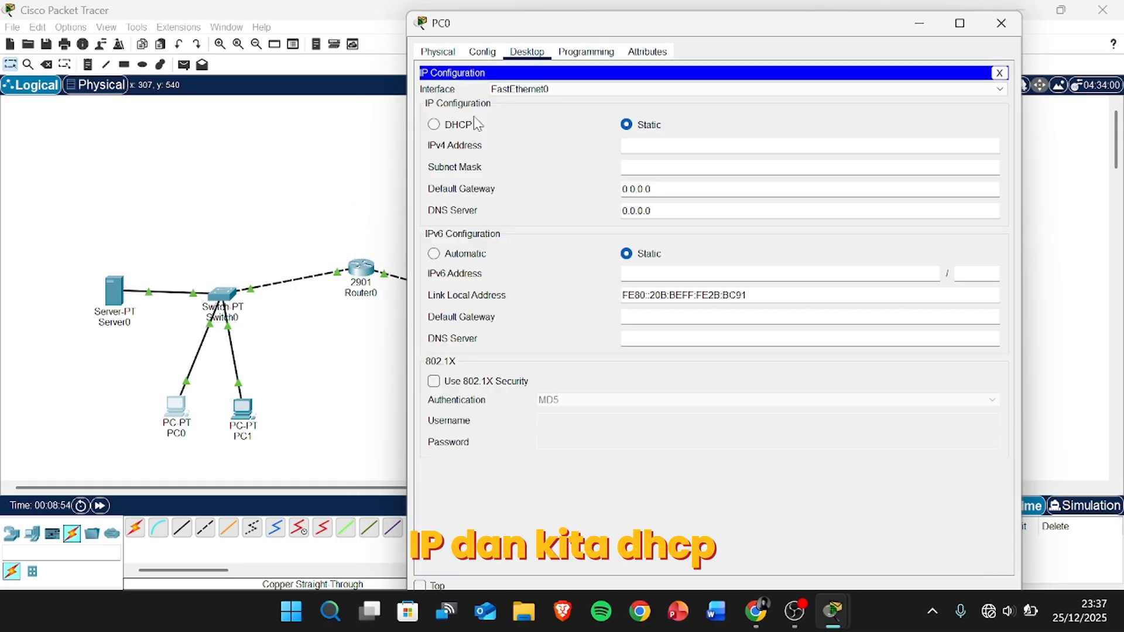
left_click(434, 125)
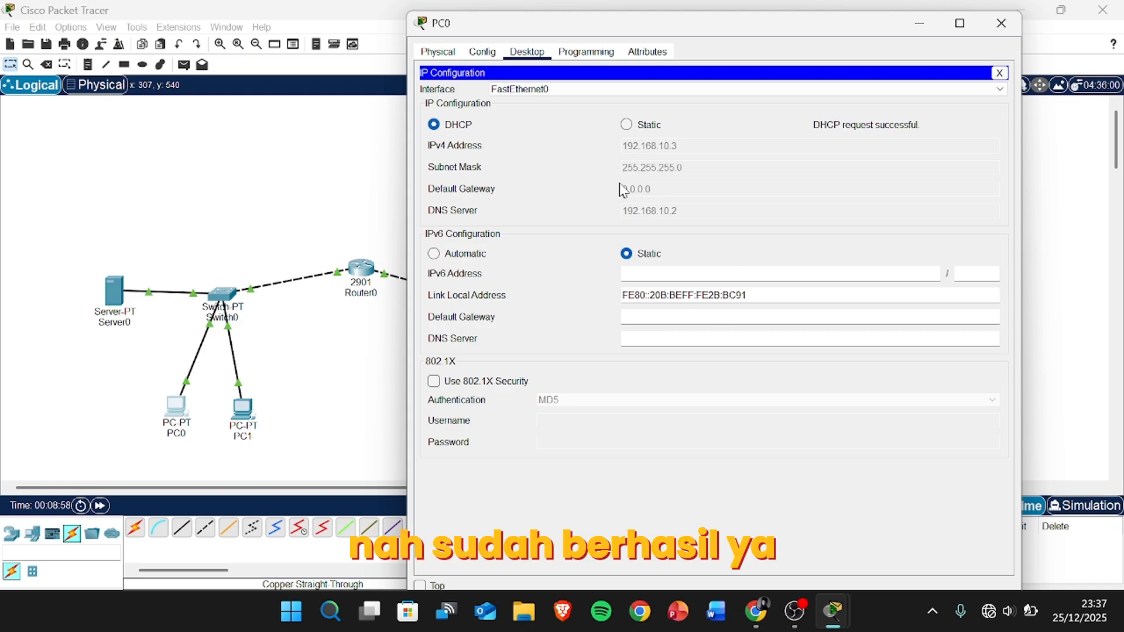
left_click(994, 24)
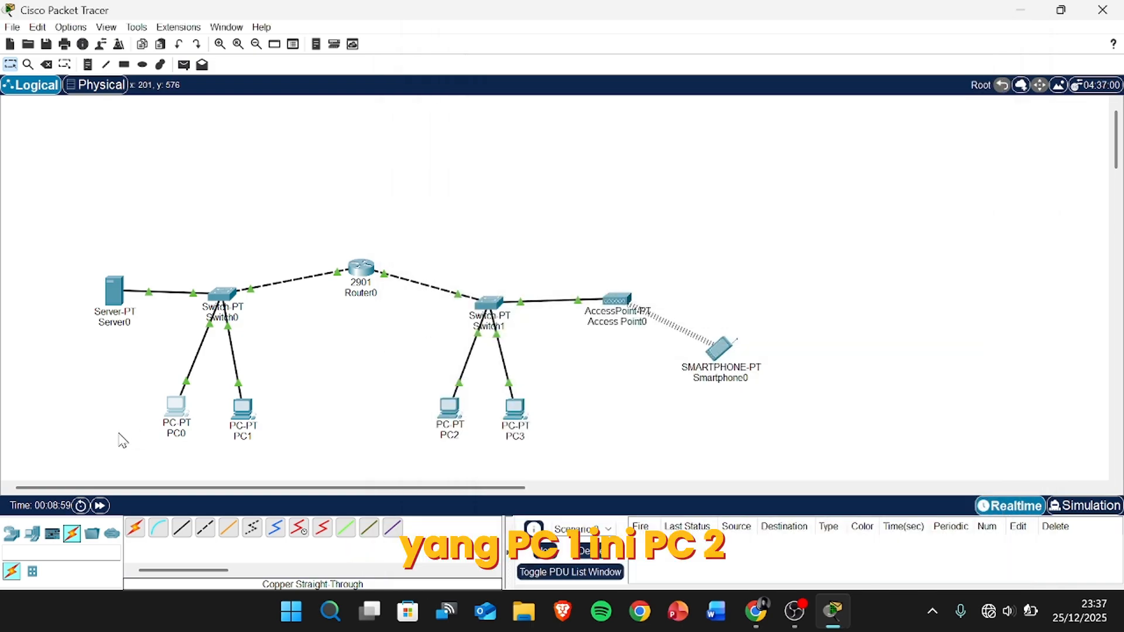
left_click(243, 410)
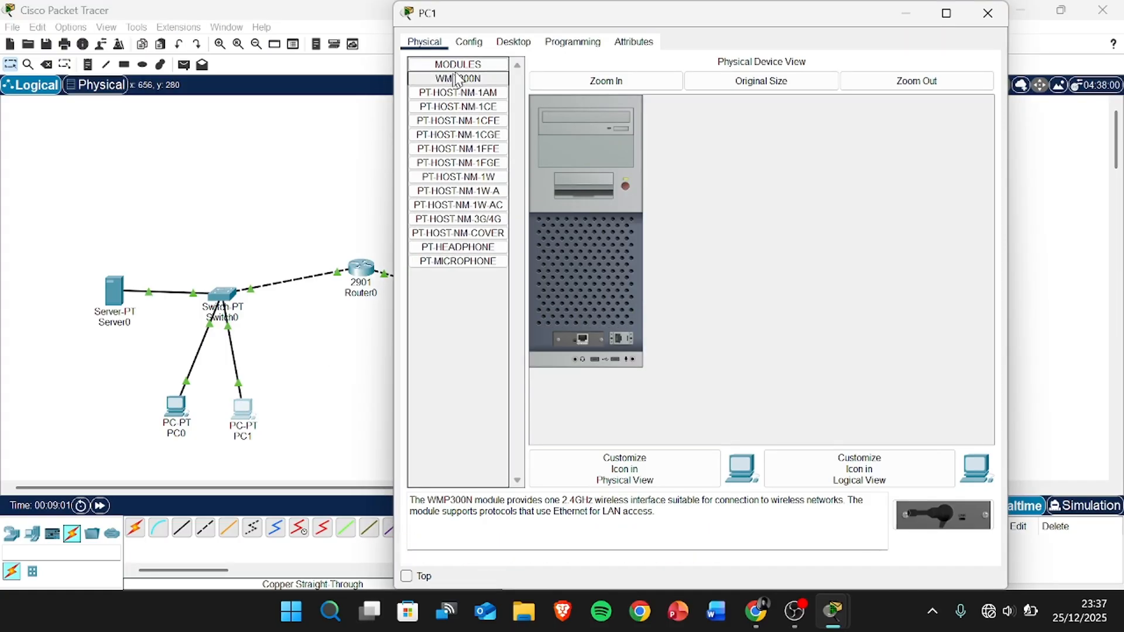
left_click(508, 42)
left_click(464, 91)
left_click(448, 115)
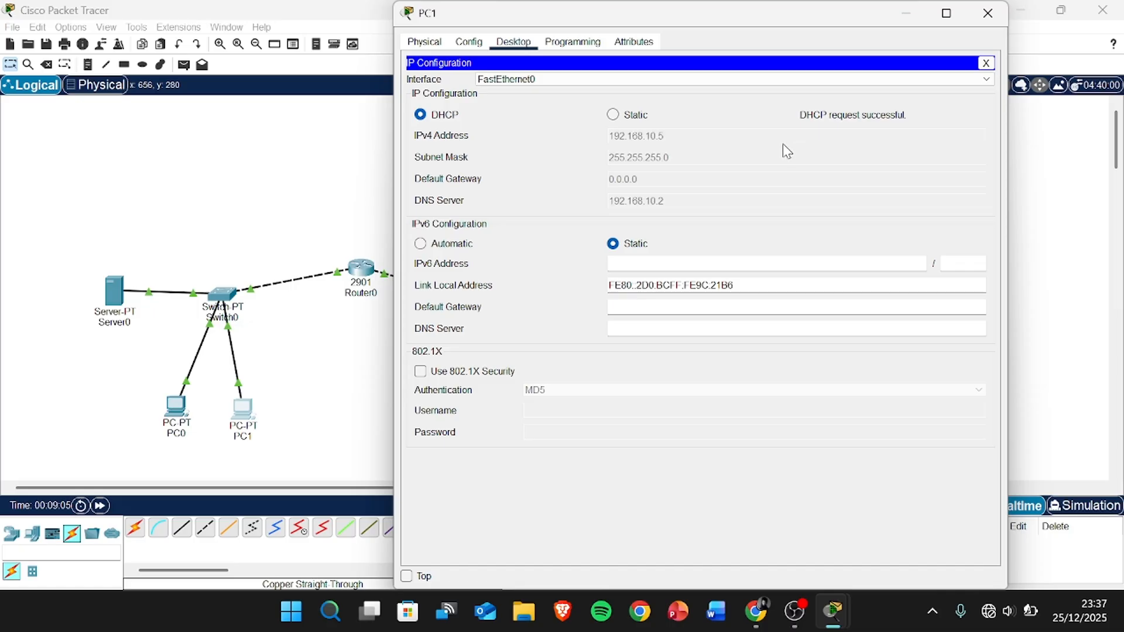
left_click(986, 12)
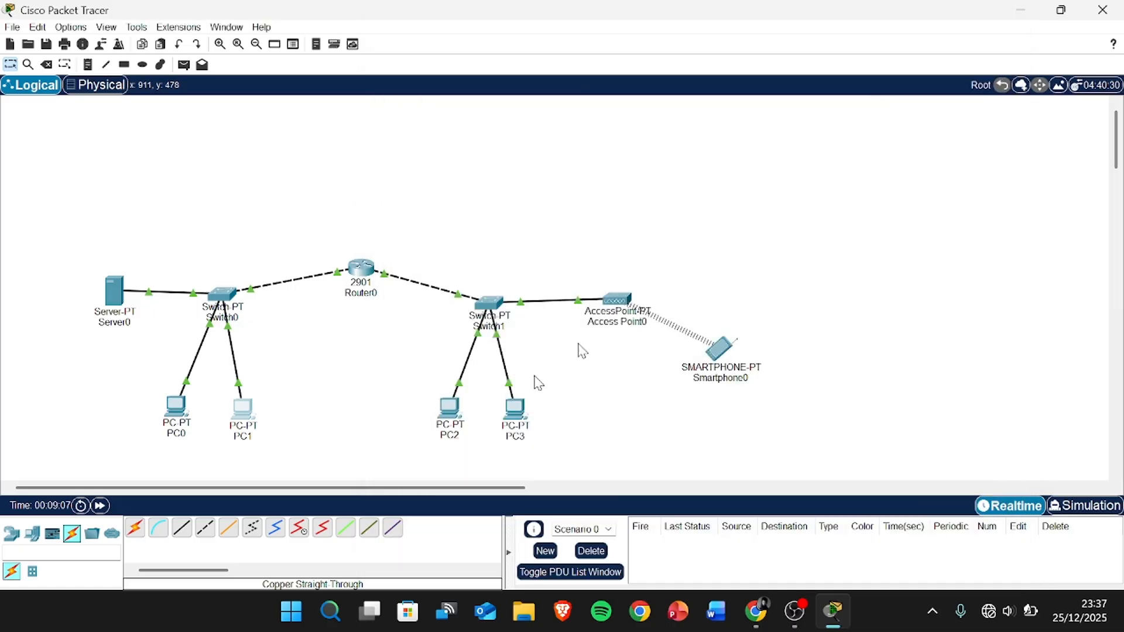
- Switch PC2 and PC3 to DHCP, obtaining 192.168.20.3 and 192.168.20.4, and close both windows
left_click(451, 410)
left_click(469, 42)
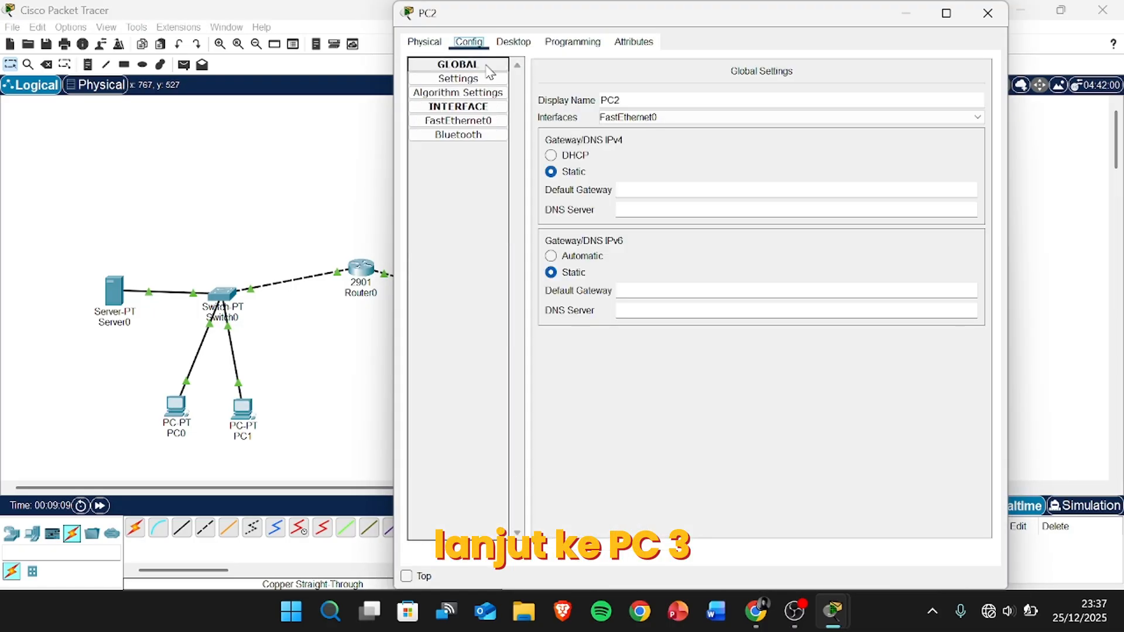
left_click(509, 42)
left_click(467, 93)
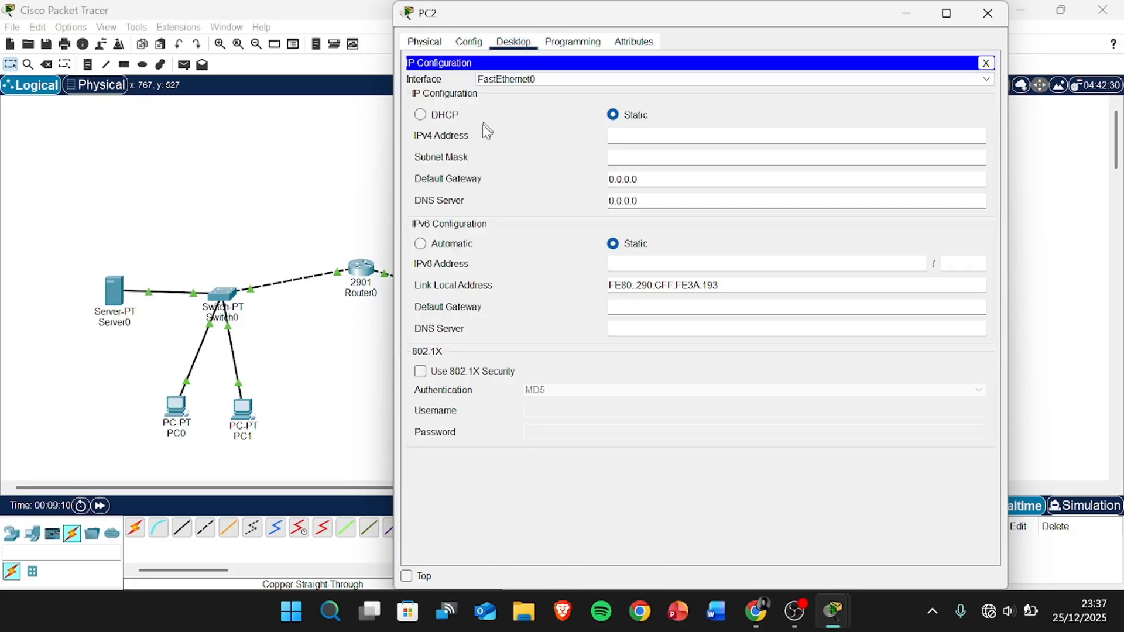
left_click(448, 115)
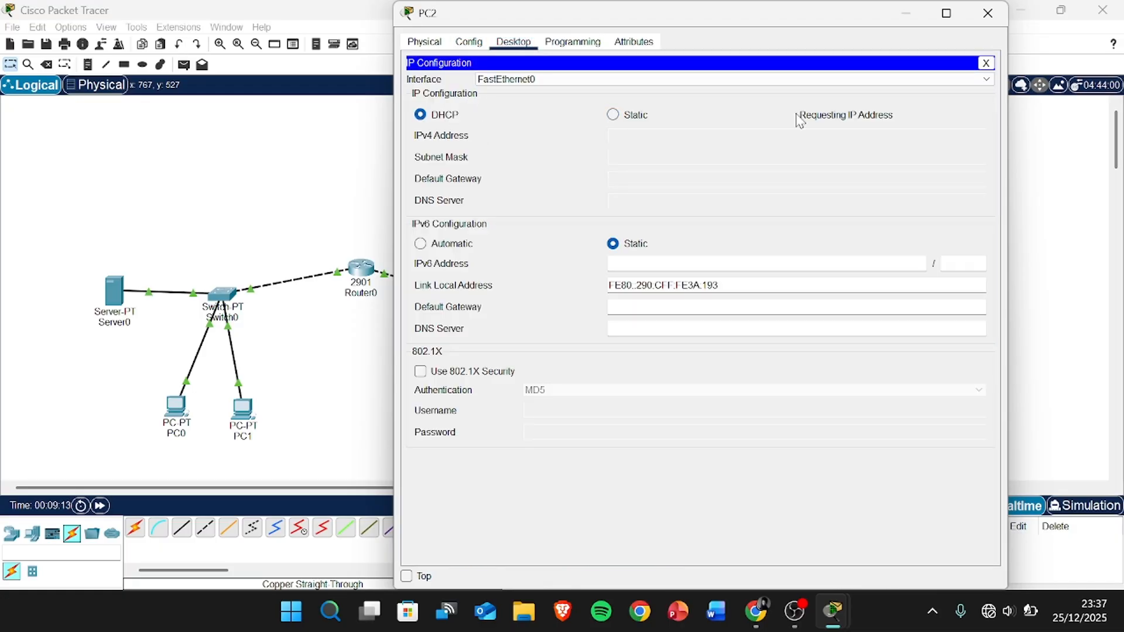
left_click(988, 13)
left_click(517, 410)
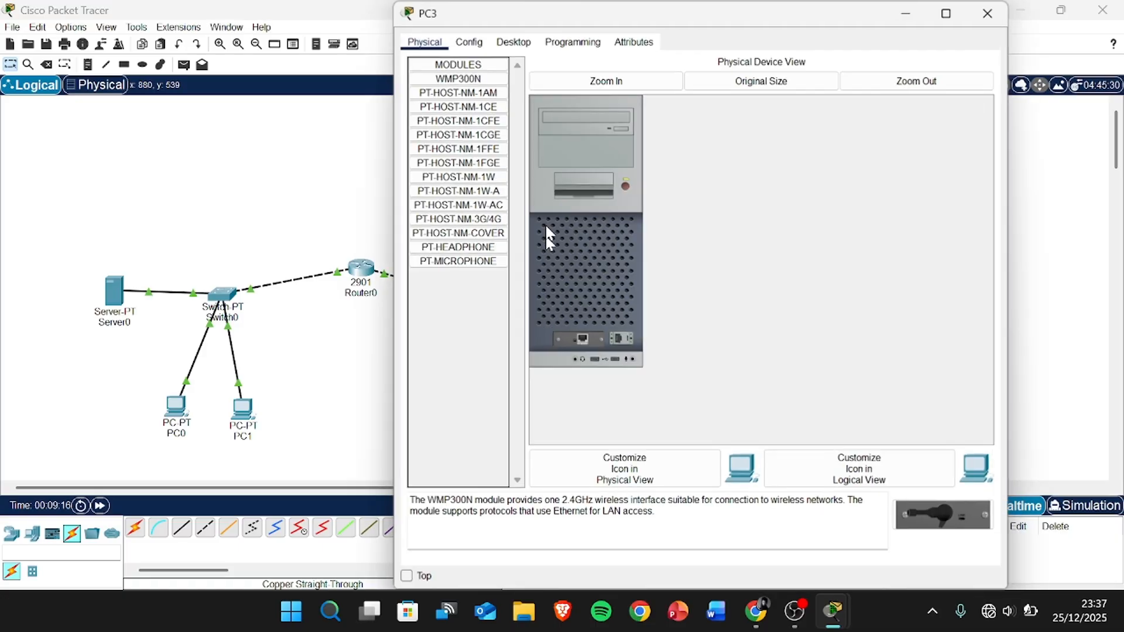
left_click(514, 42)
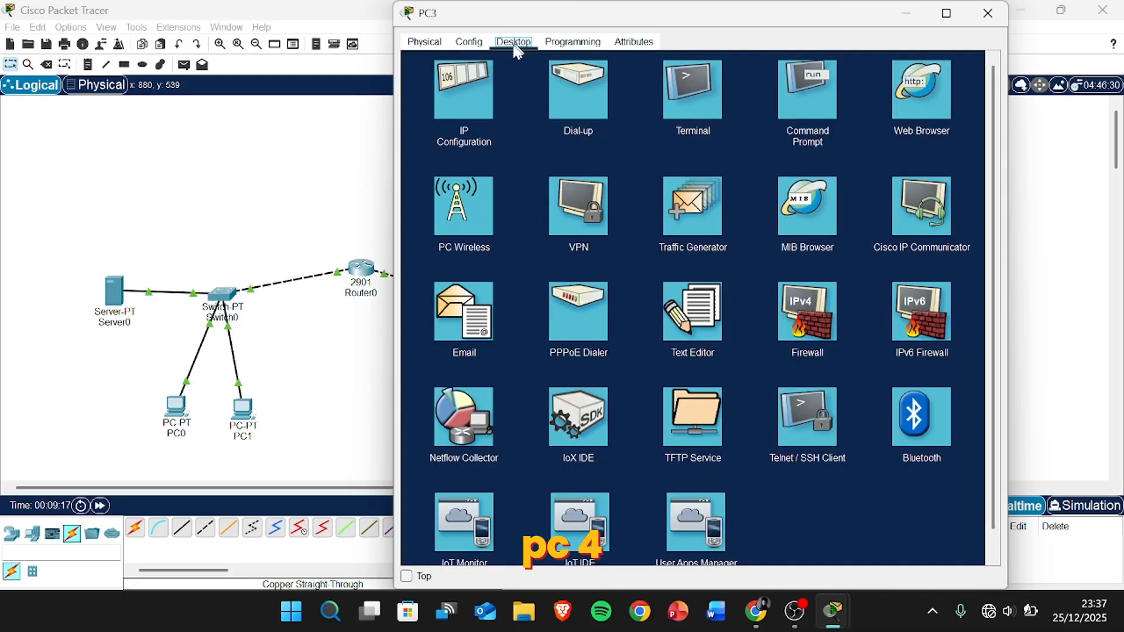
left_click(465, 99)
left_click(439, 116)
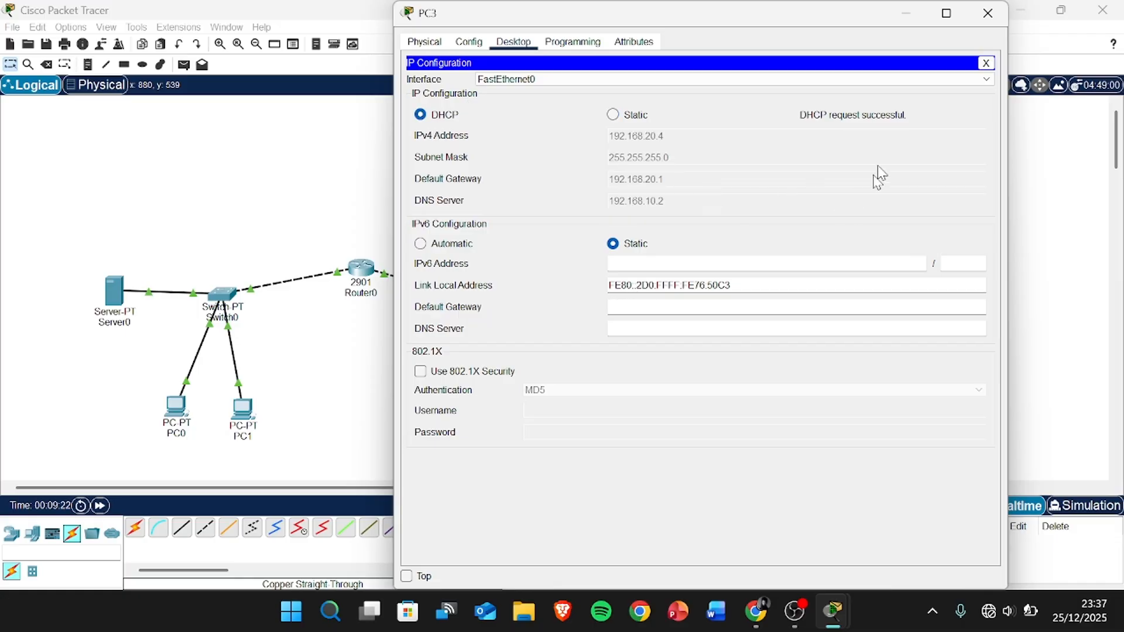
left_click_drag(846, 21, 852, 20)
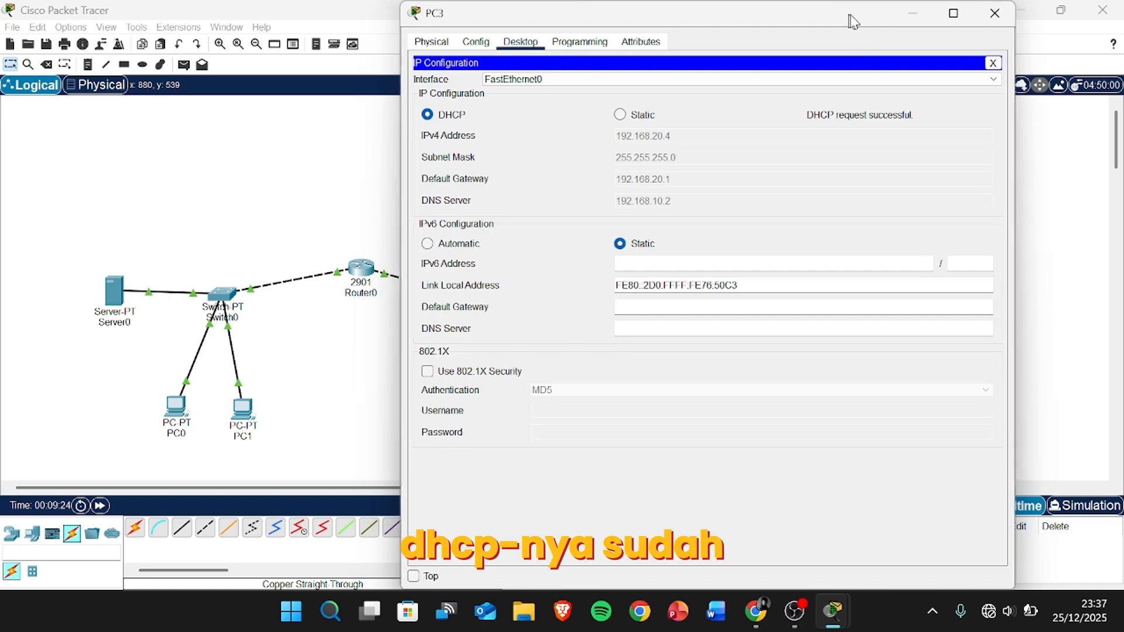
left_click(995, 13)
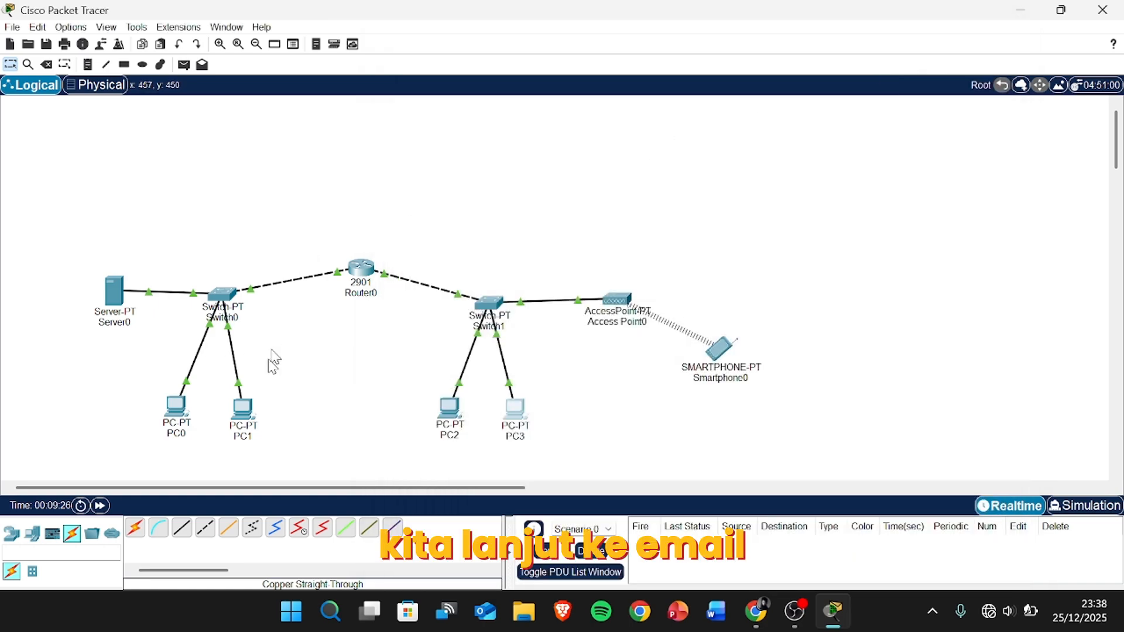
left_click(177, 410)
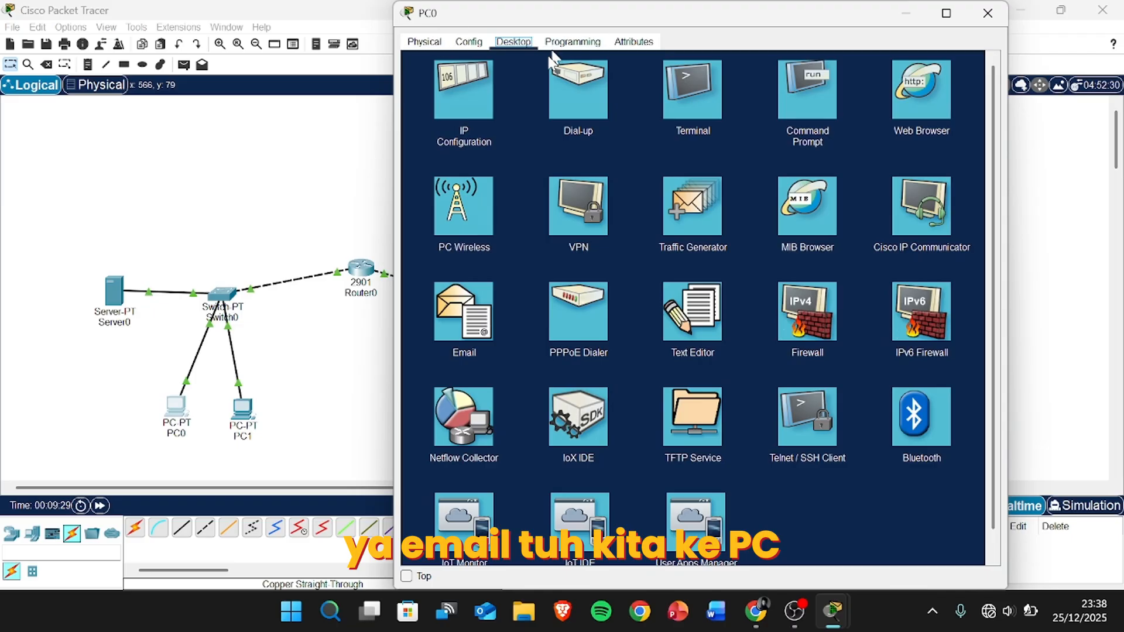
left_click(459, 314)
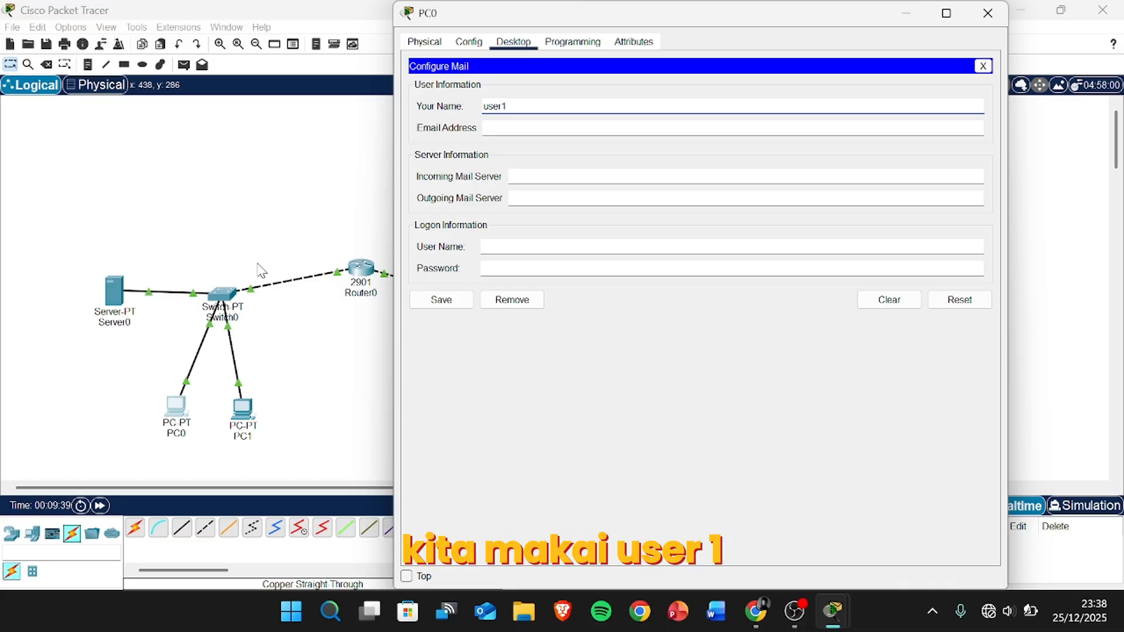
key("Tab")
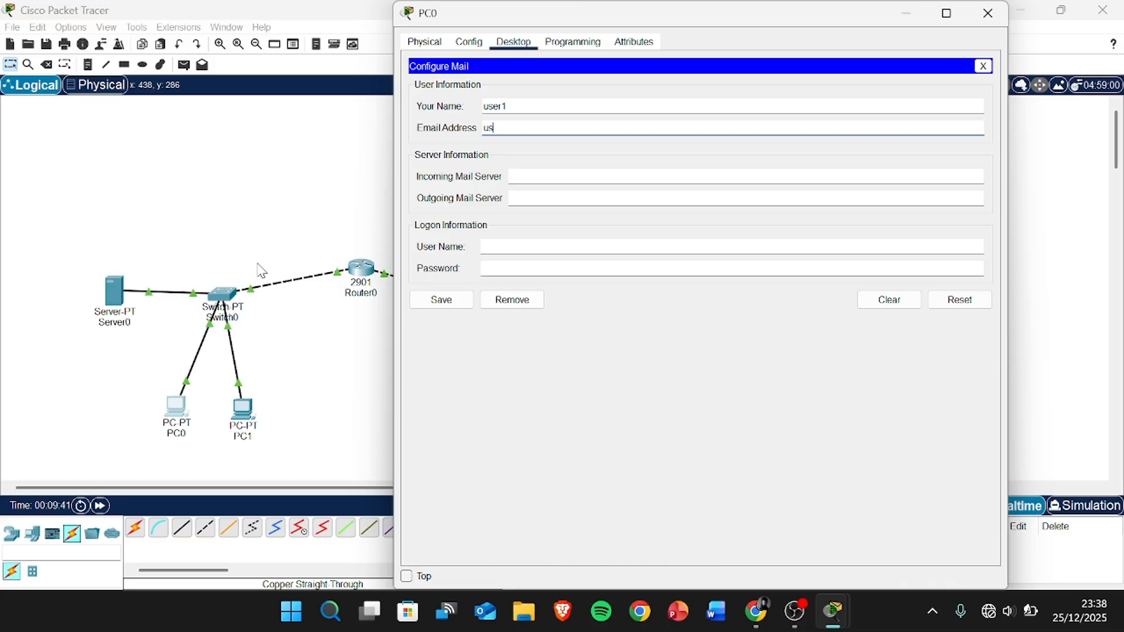
type("user1@bintang")
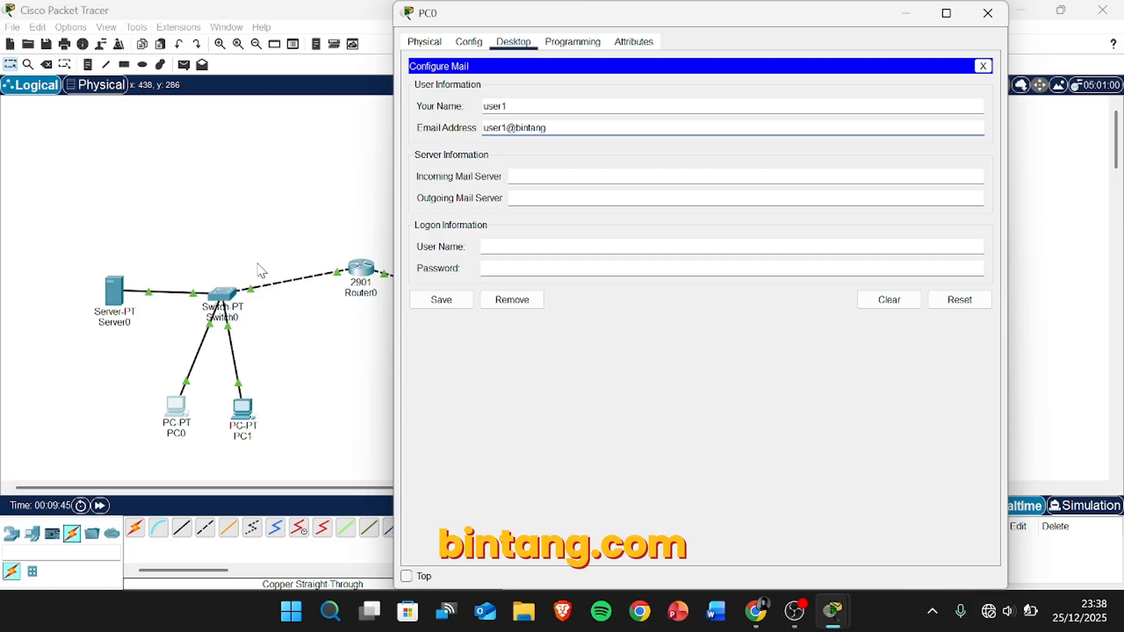
type(".com")
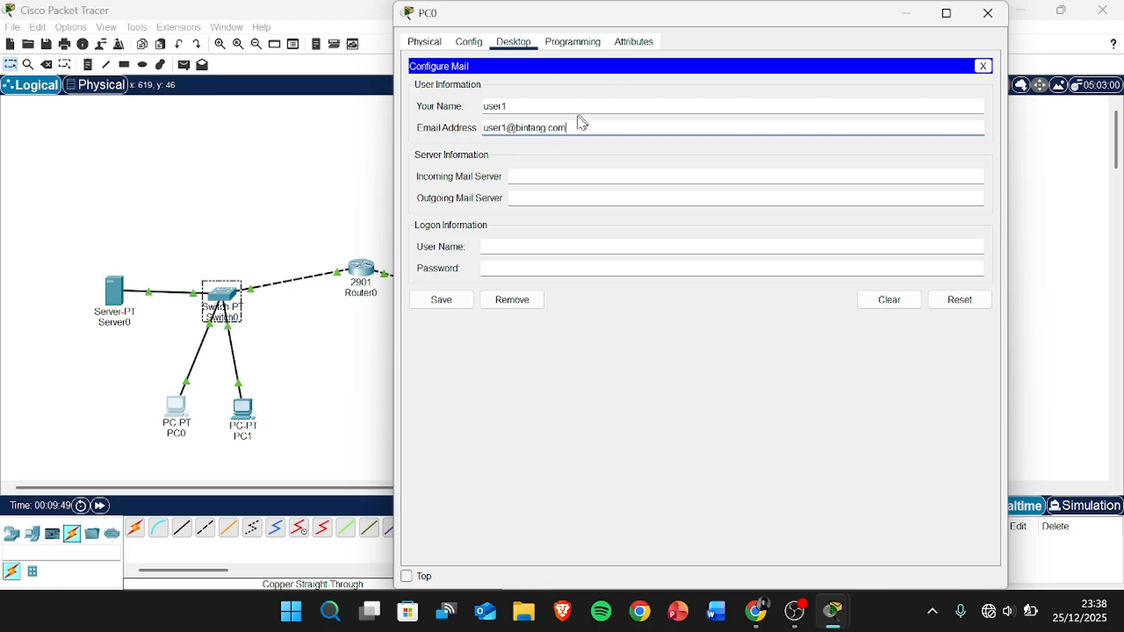
triple_click(493, 124)
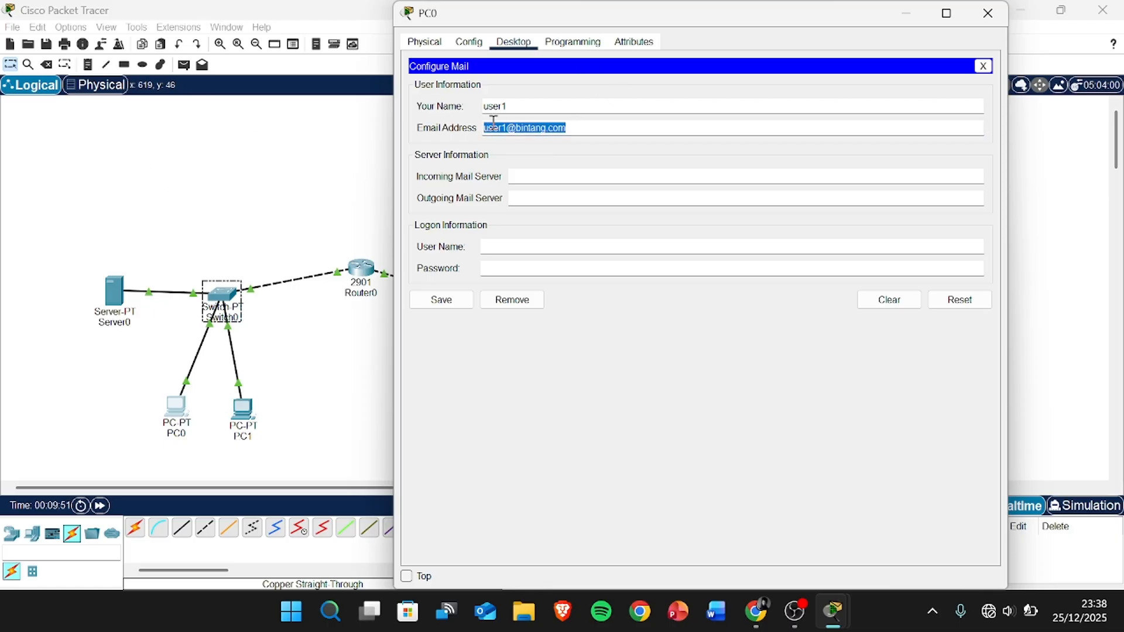
left_click(530, 176)
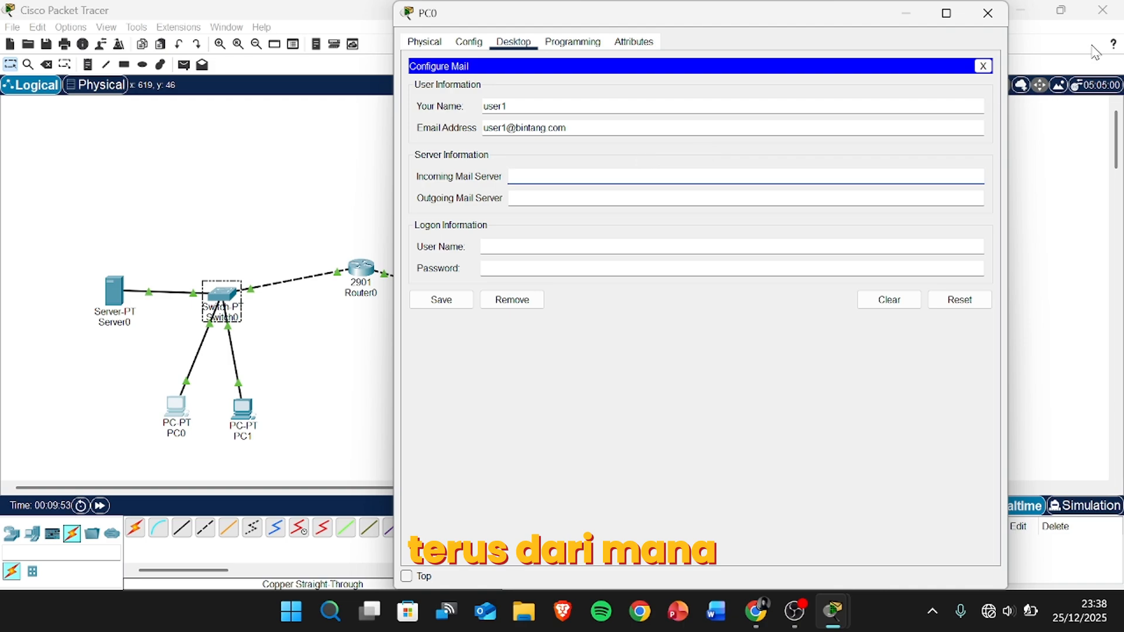
type("bintang")
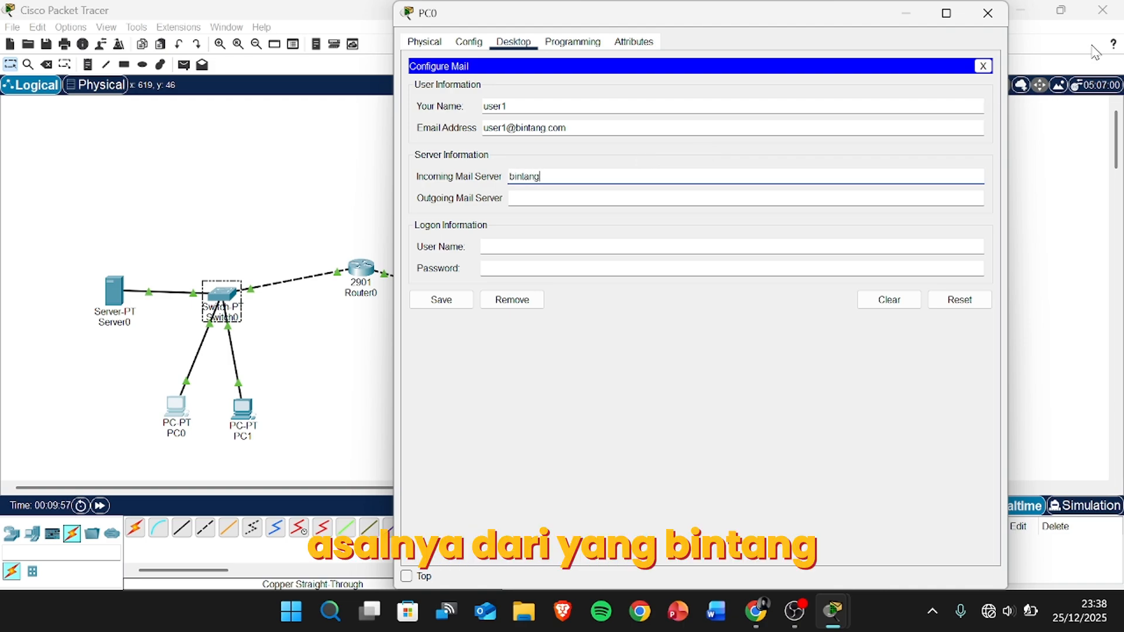
type(".com")
- Complete PC0's outgoing server, user1 login and the account password, then save and close PC0
key("Tab")
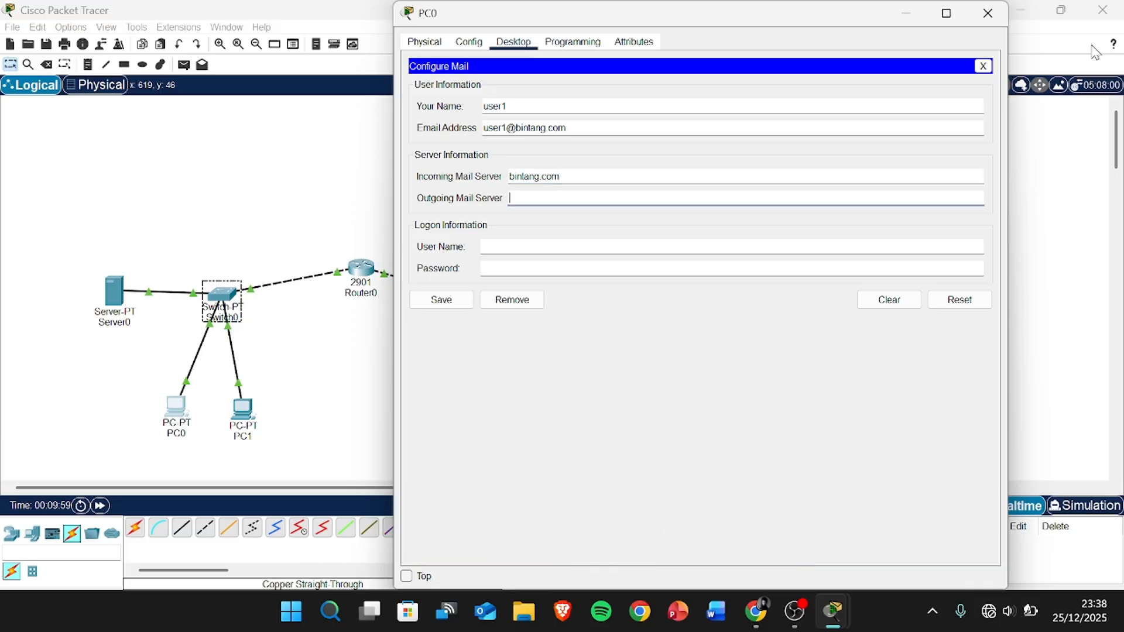
type("bintang.com")
key("Tab")
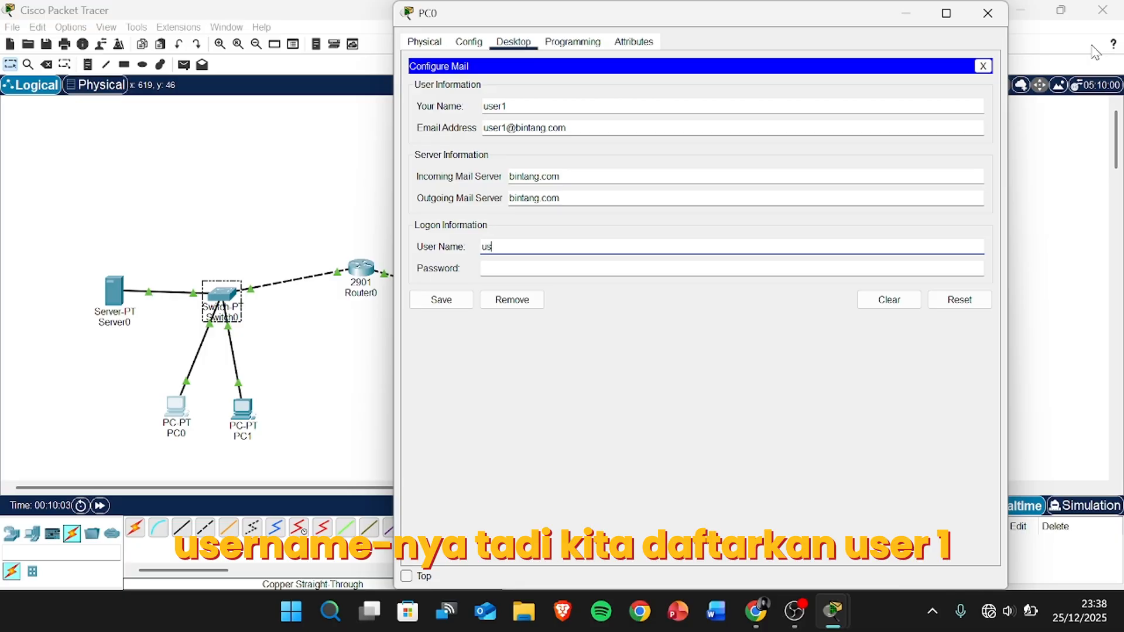
key("Tab")
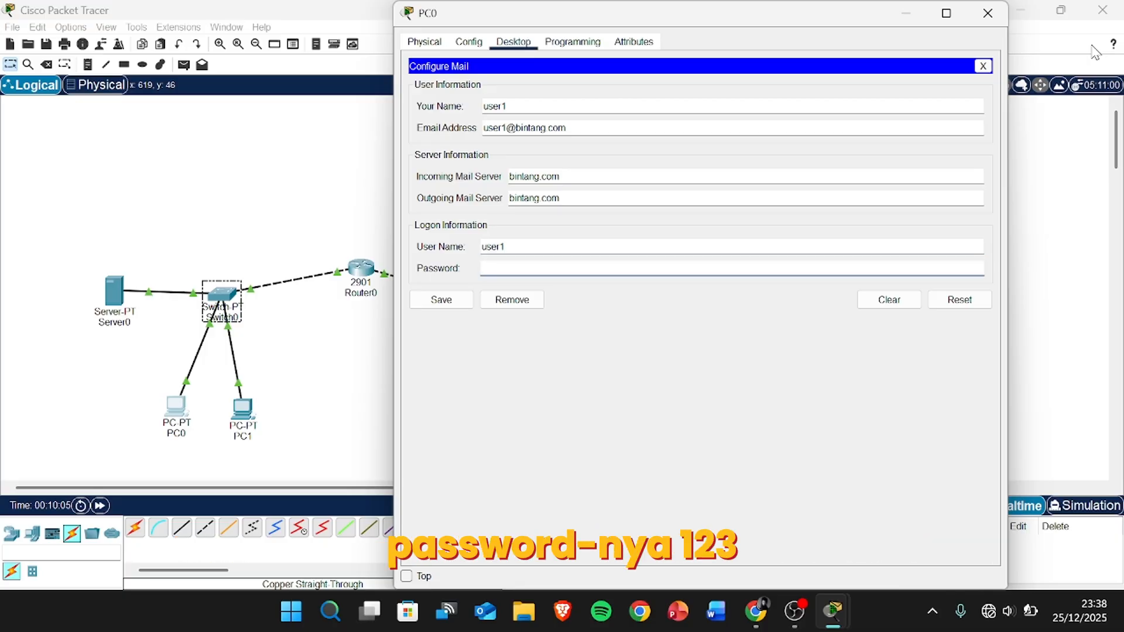
type("123")
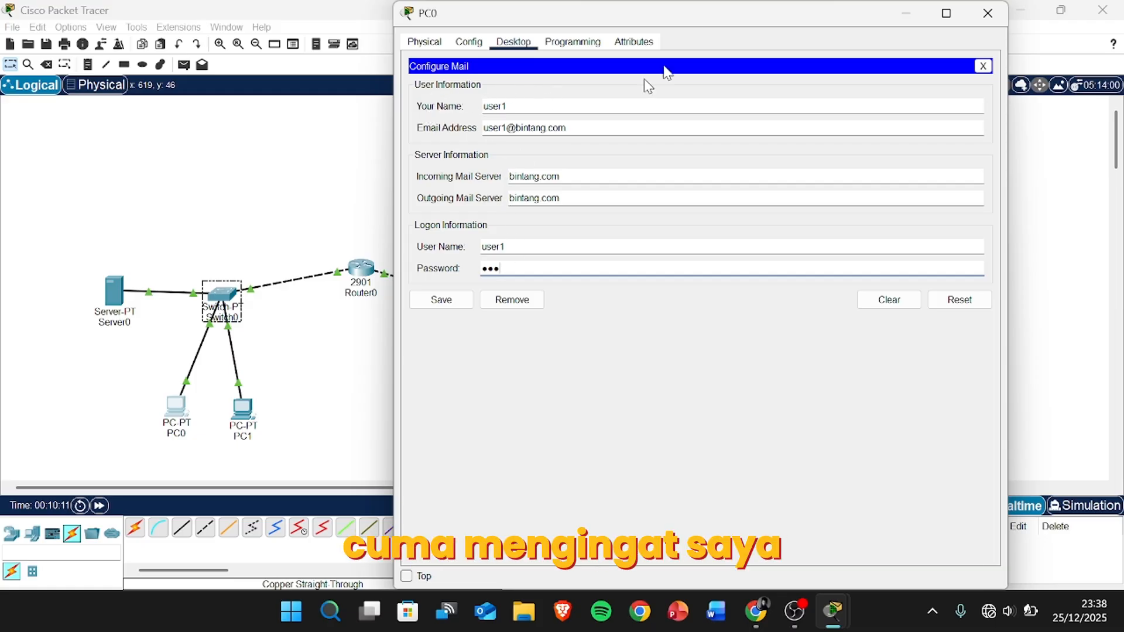
left_click_drag(697, 25, 689, 35)
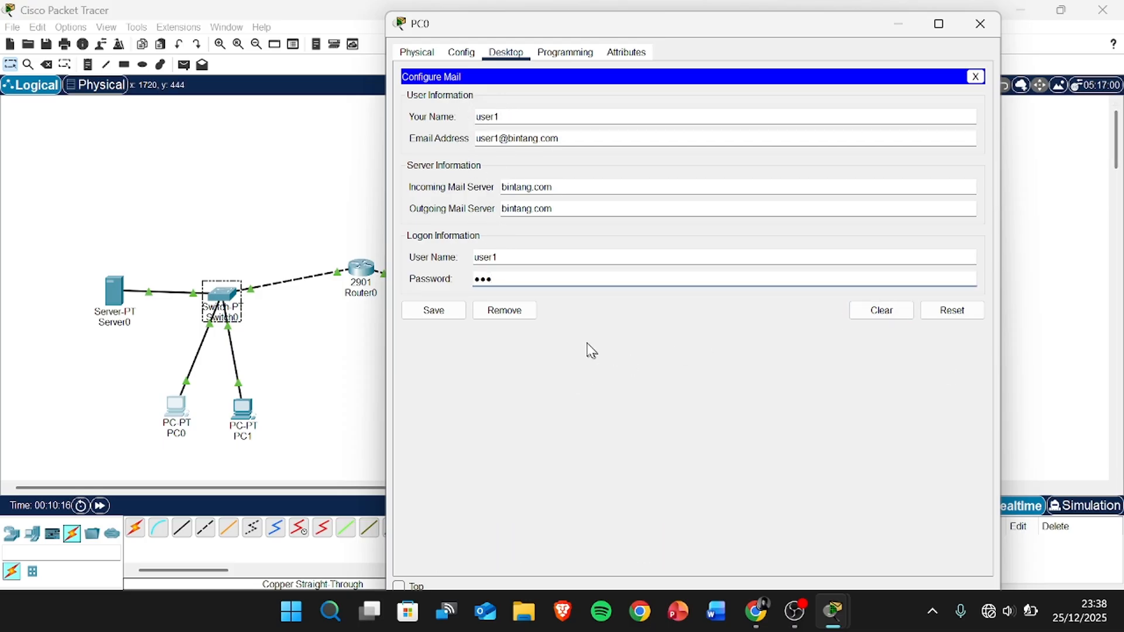
left_click(434, 310)
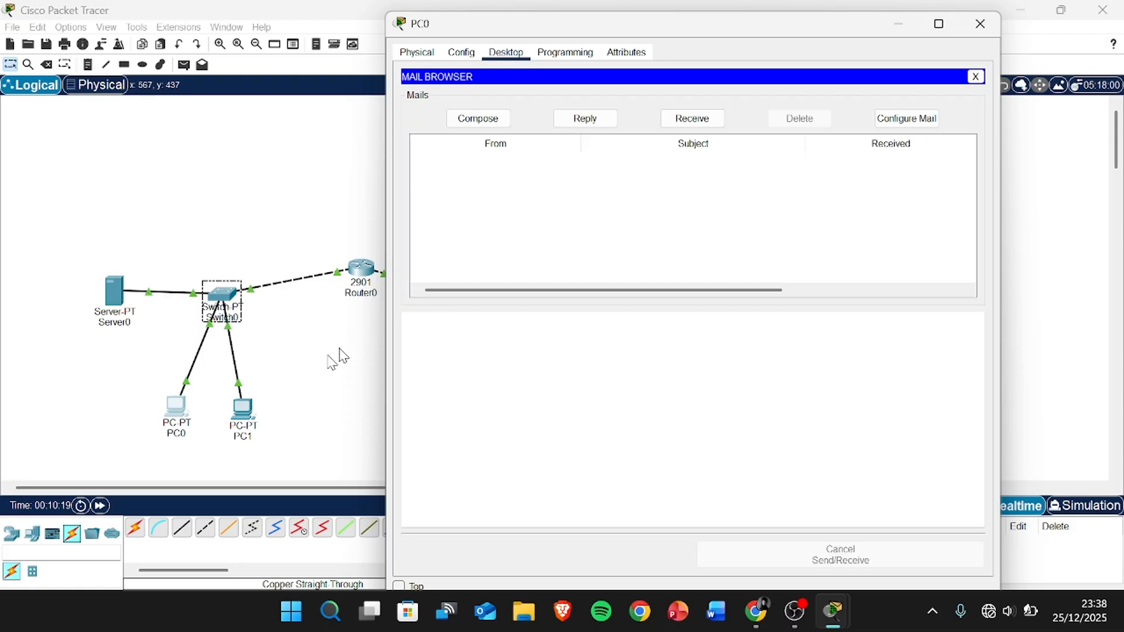
left_click(979, 25)
left_click(243, 409)
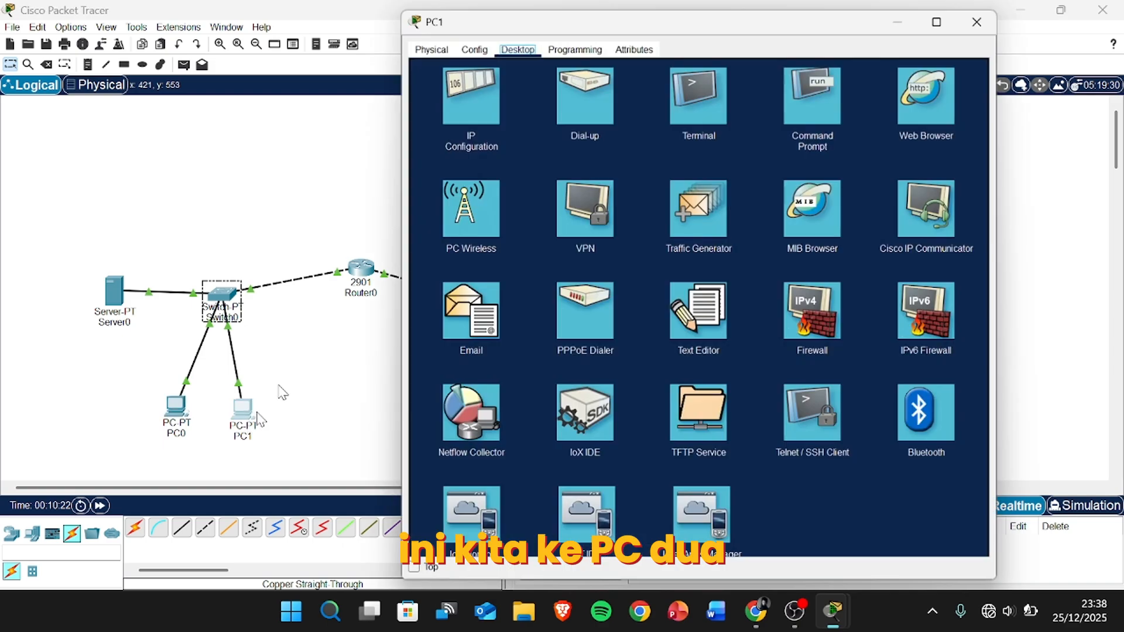
left_click(467, 316)
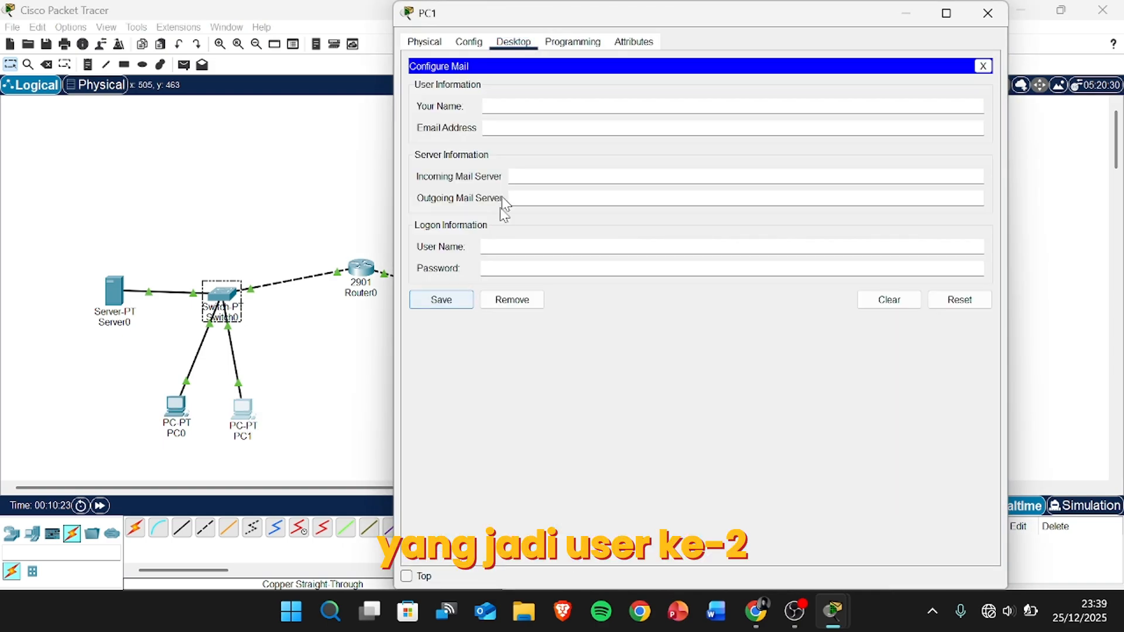
left_click(506, 111)
type("user2")
key("Tab")
type("user1@bintang.com")
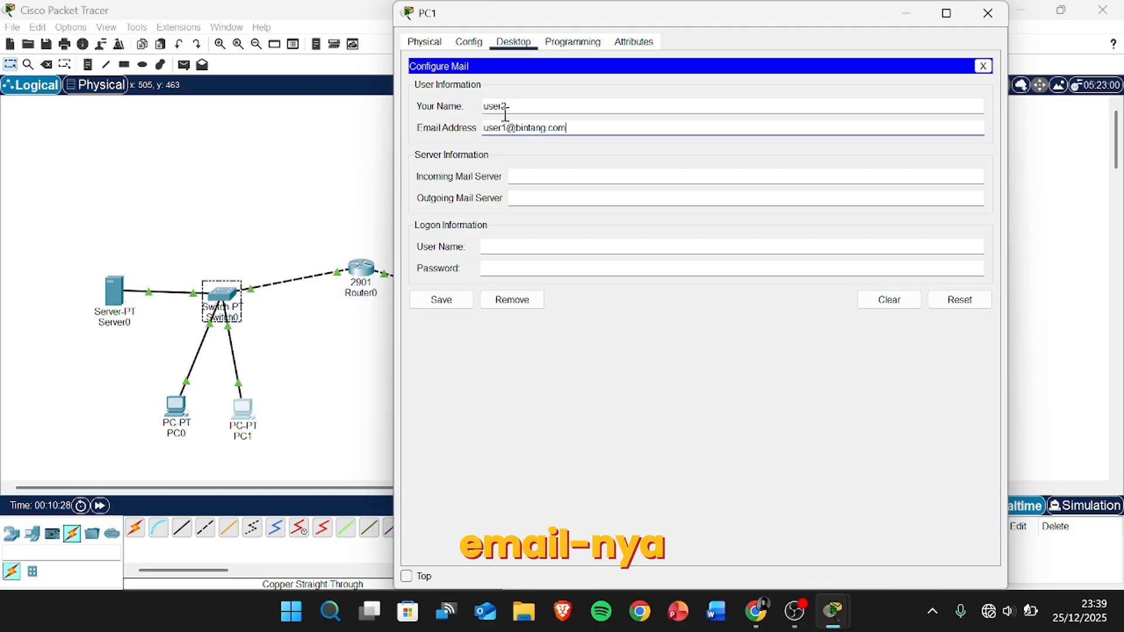
key("Left")
key("Left")
key("Left")
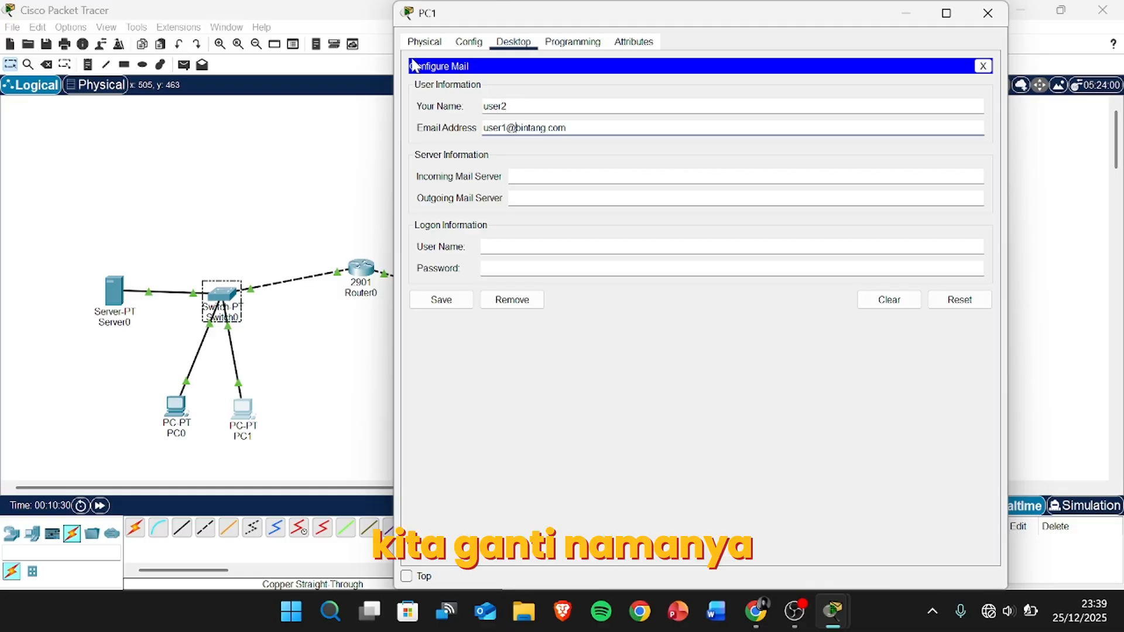
key("BackSpace")
type("2")
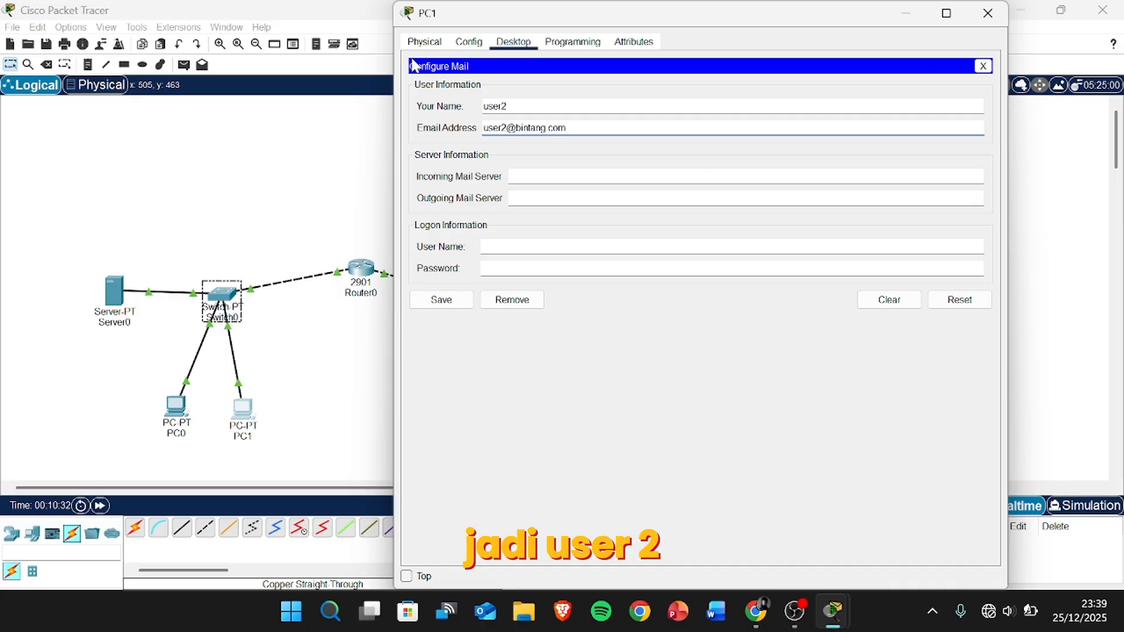
- Set bintang.com mail servers, user2 login and the account password for PC1, then save
key("Tab")
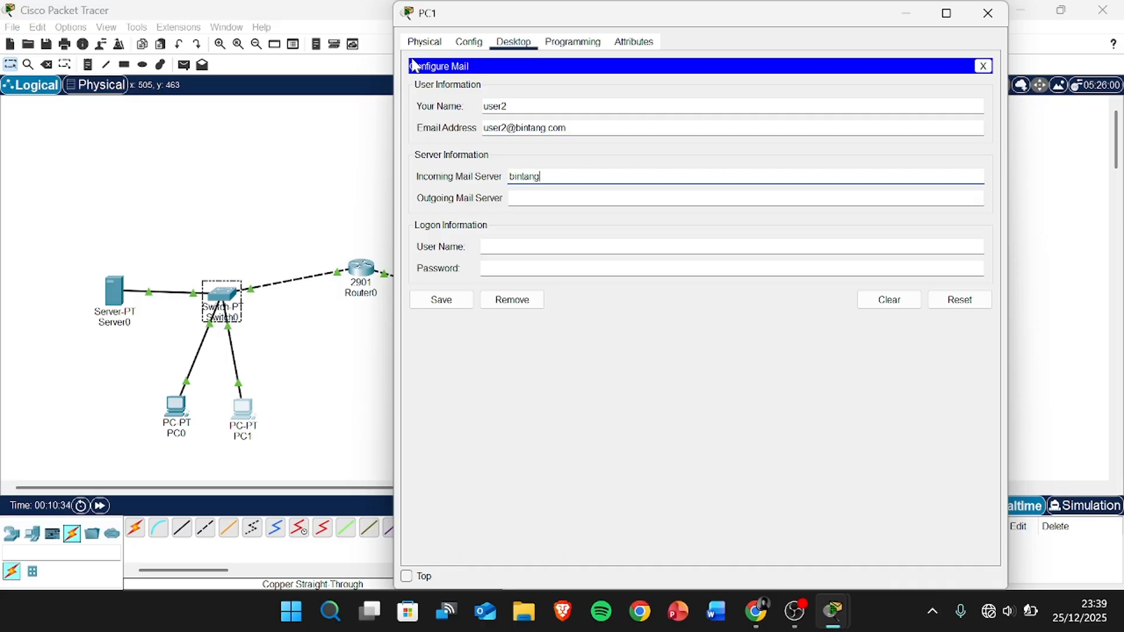
type("bintang.com")
key("Tab")
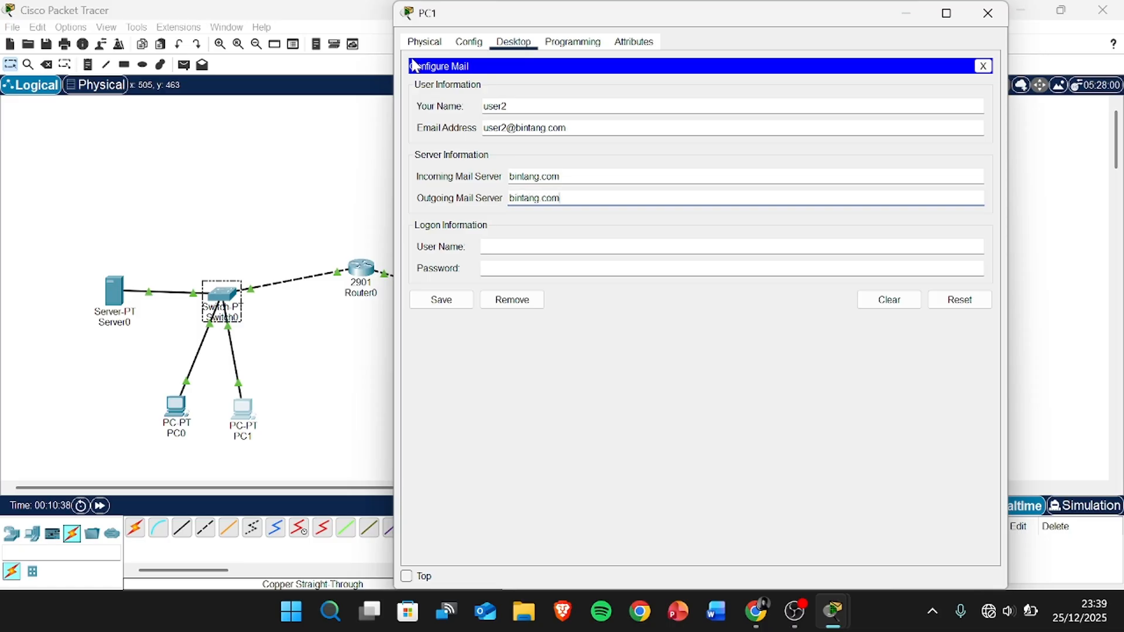
key("Tab")
type("user")
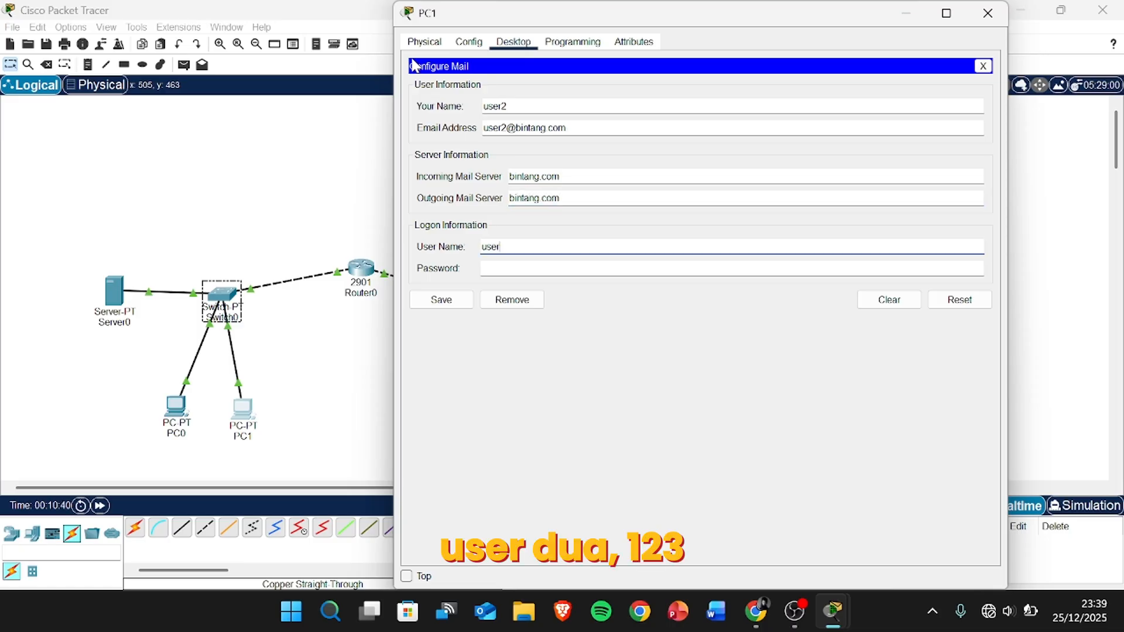
key("Tab")
type("123")
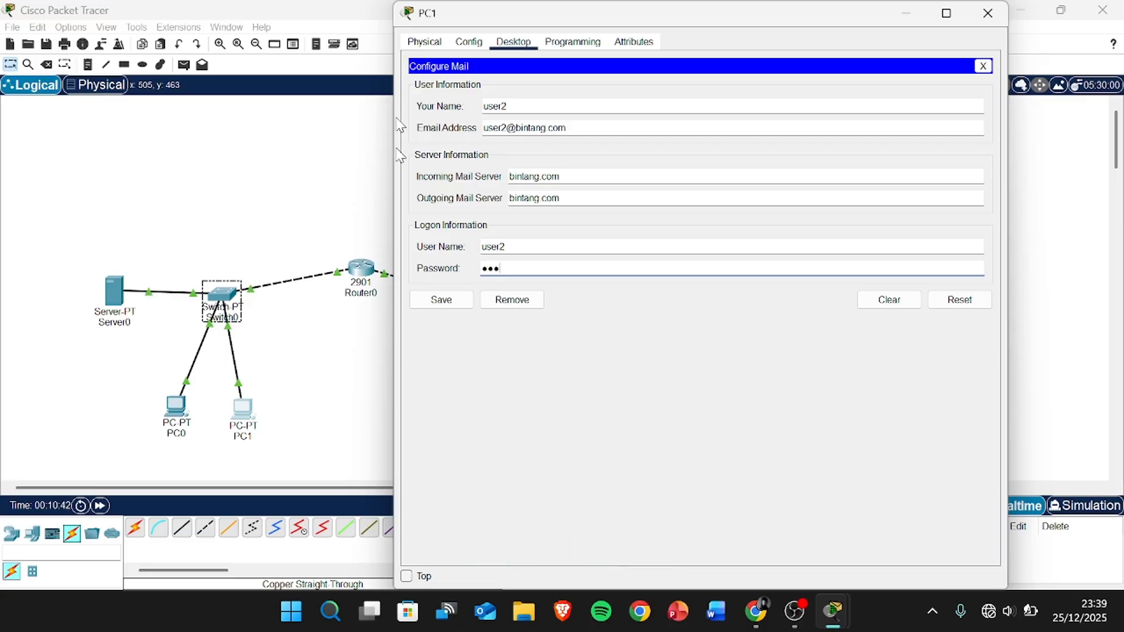
left_click(451, 301)
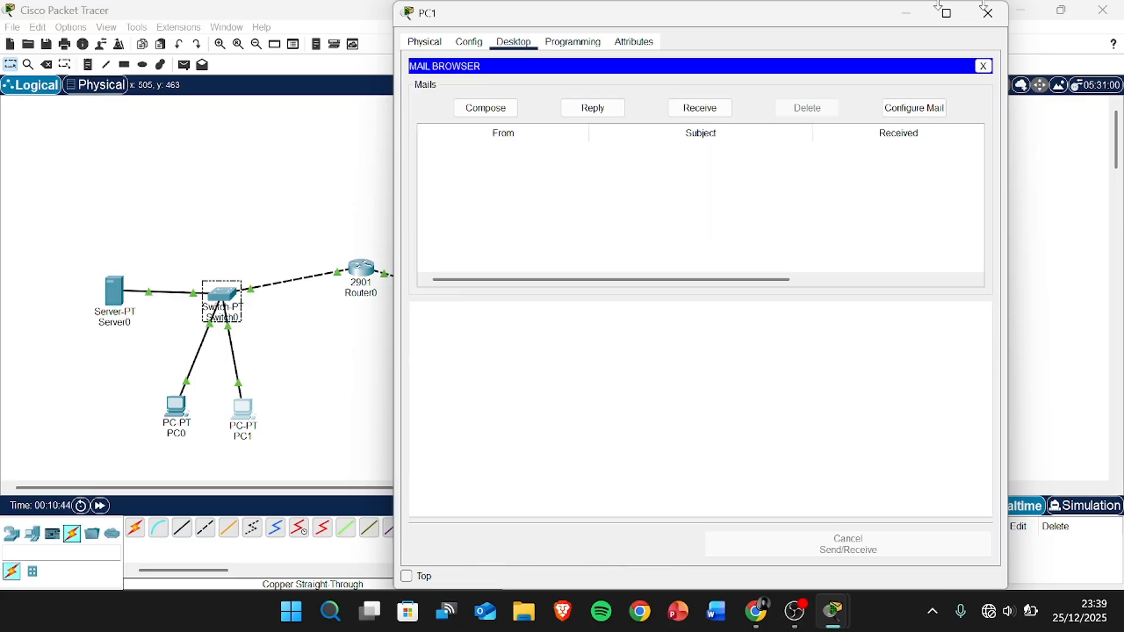
left_click(988, 13)
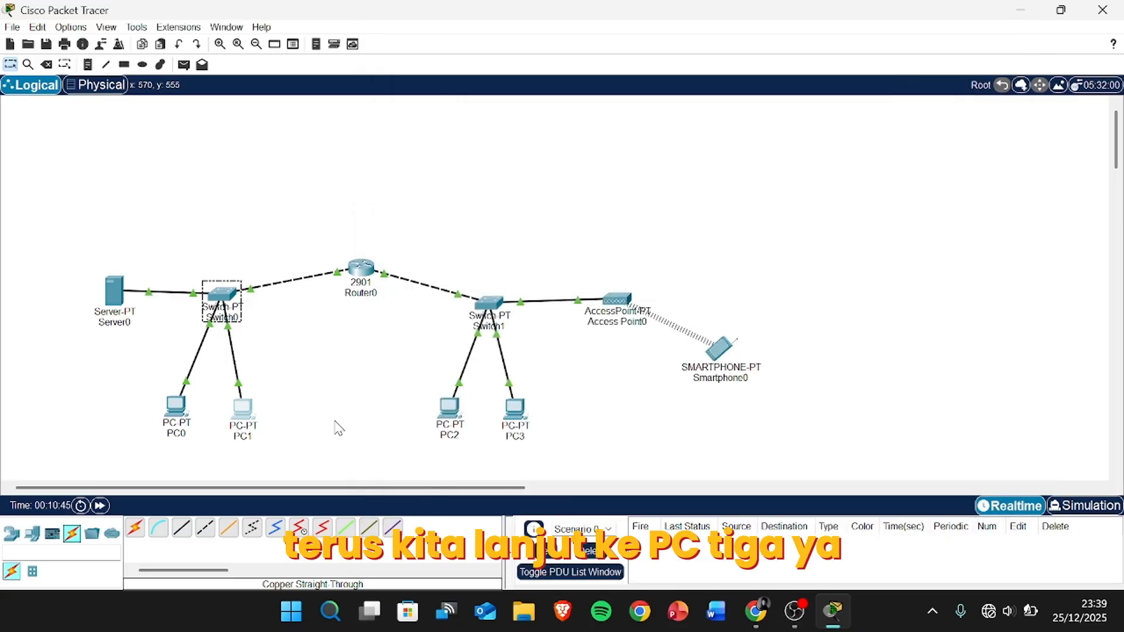
left_click(456, 413)
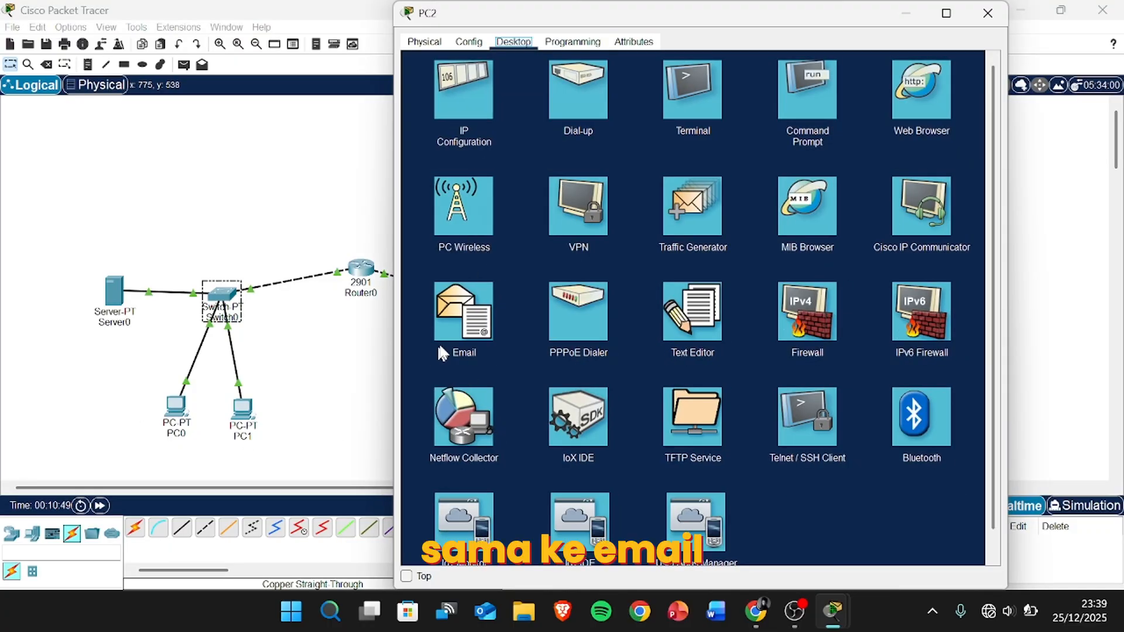
left_click(465, 317)
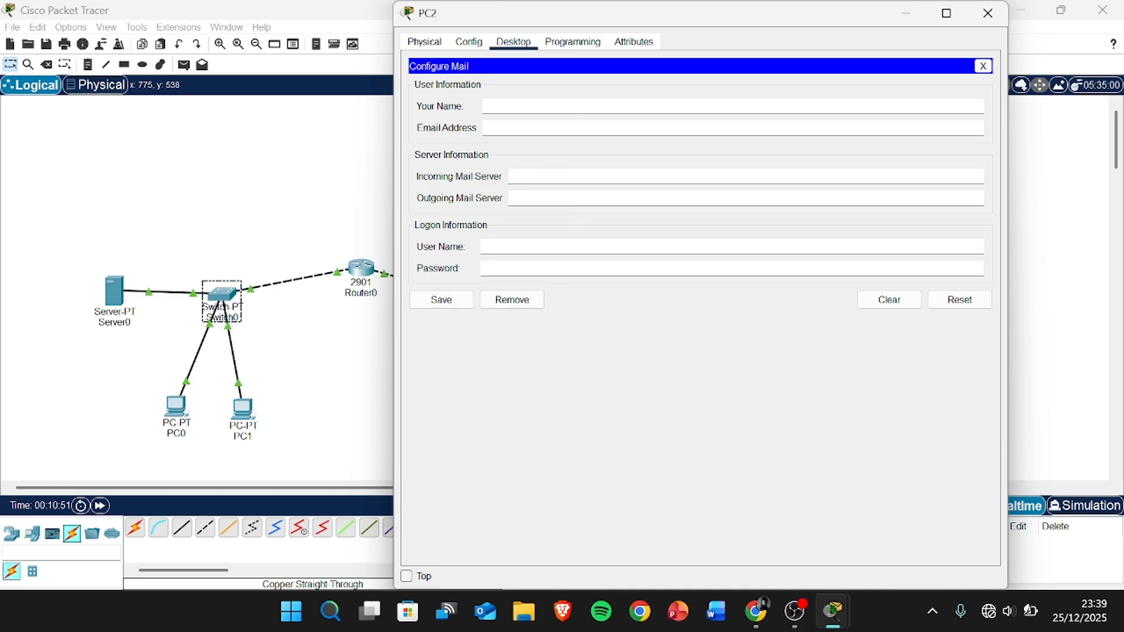
left_click(576, 112)
type("use")
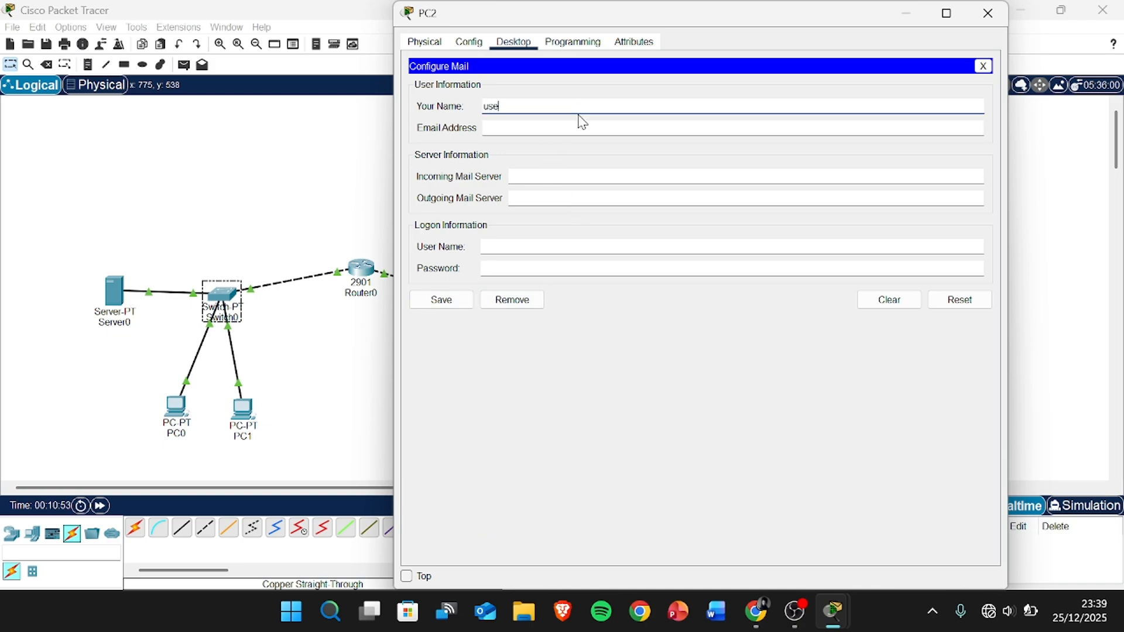
type("r3")
key("Tab")
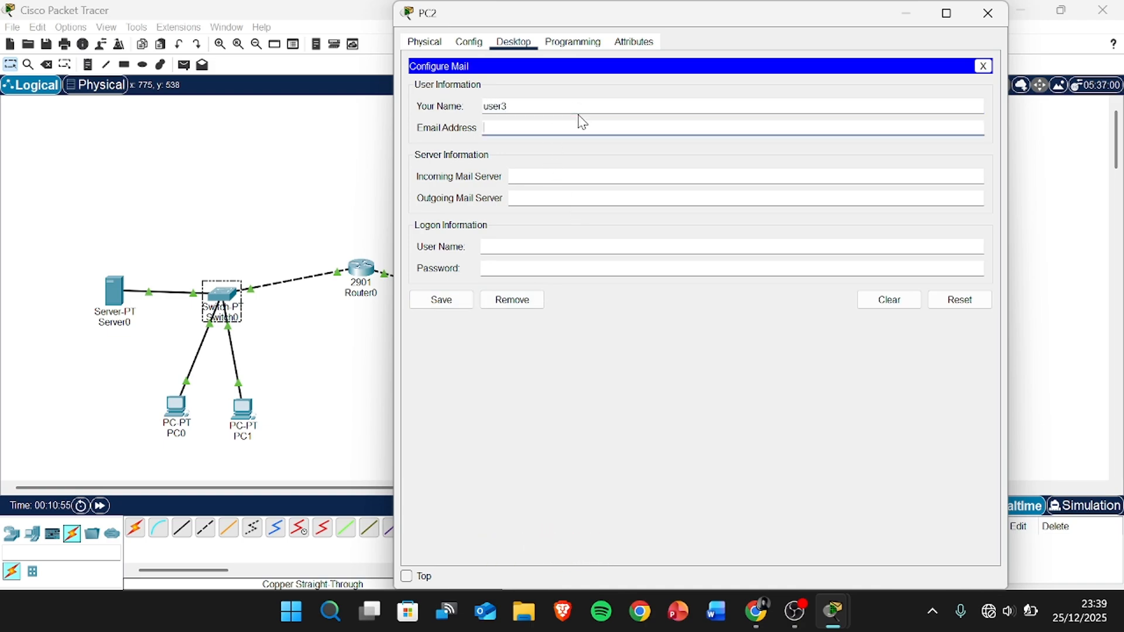
key("ctrl+v")
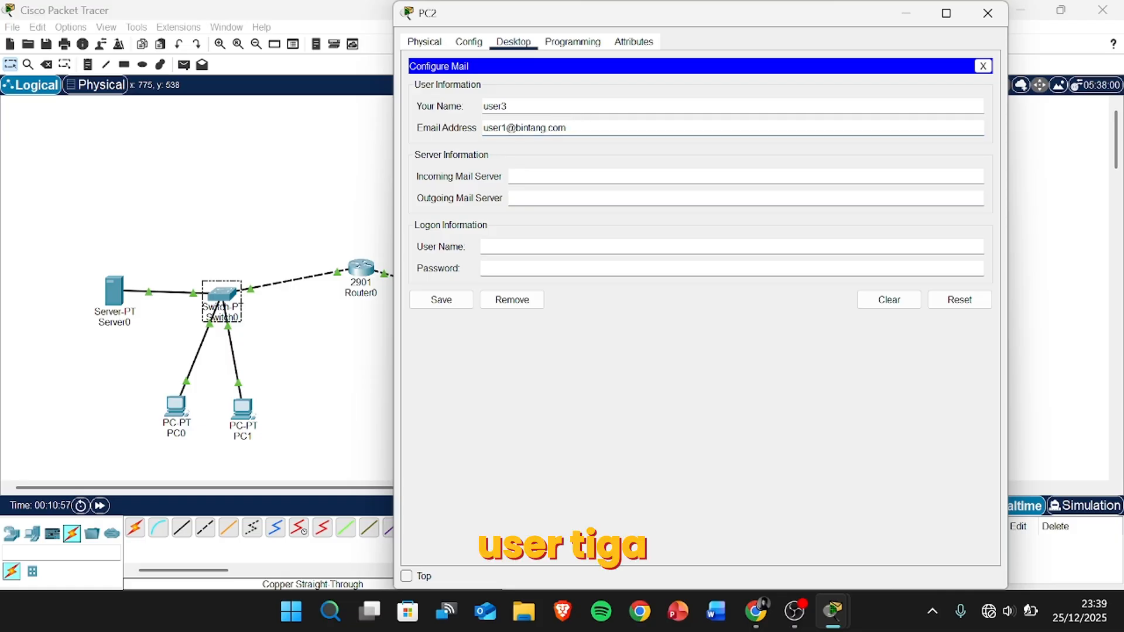
key("BackSpace")
type("3")
- Set bintang.com as PC2's incoming and outgoing servers, add the account password, save and close
key("Tab")
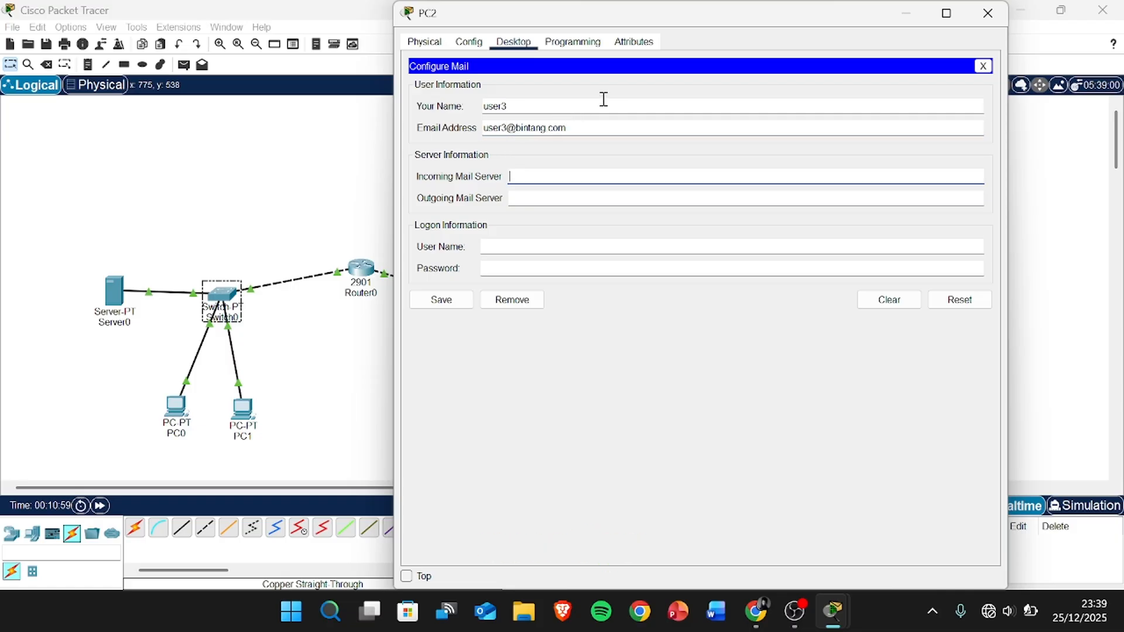
type("bintang.com")
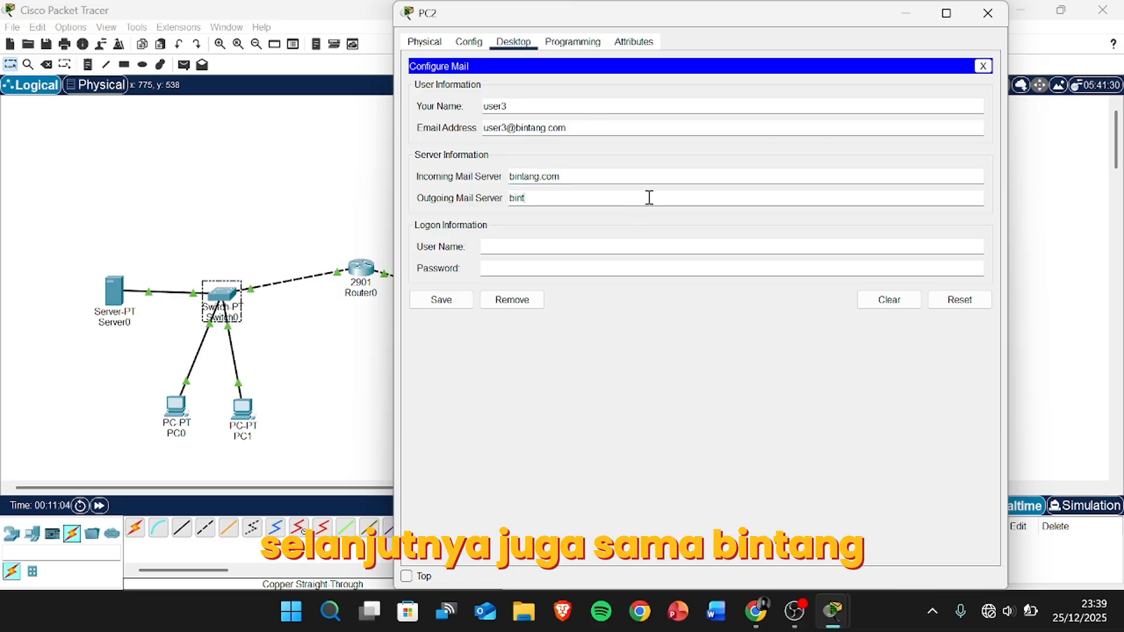
left_click(649, 197)
type("bintang.com")
key("Tab")
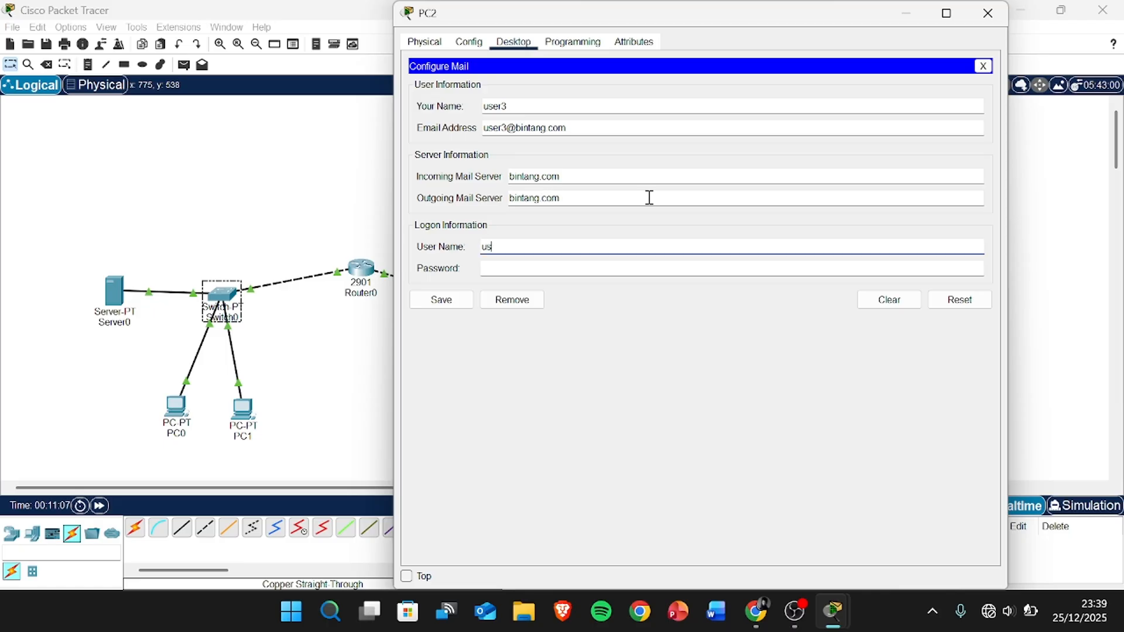
key("Tab")
type("12")
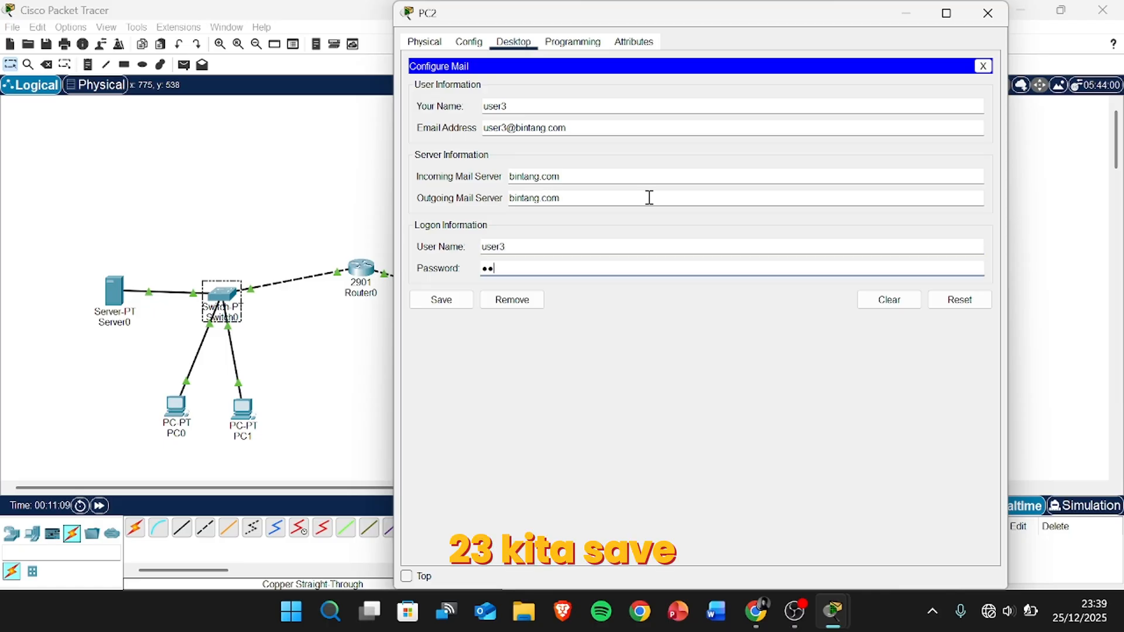
type("3")
left_click(434, 301)
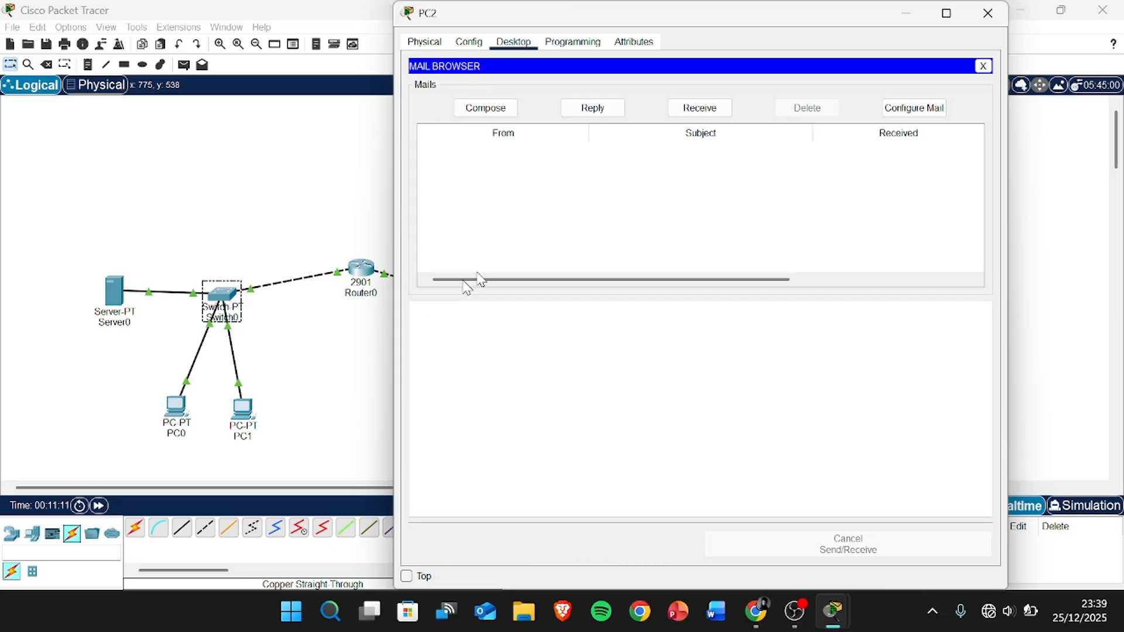
left_click(988, 13)
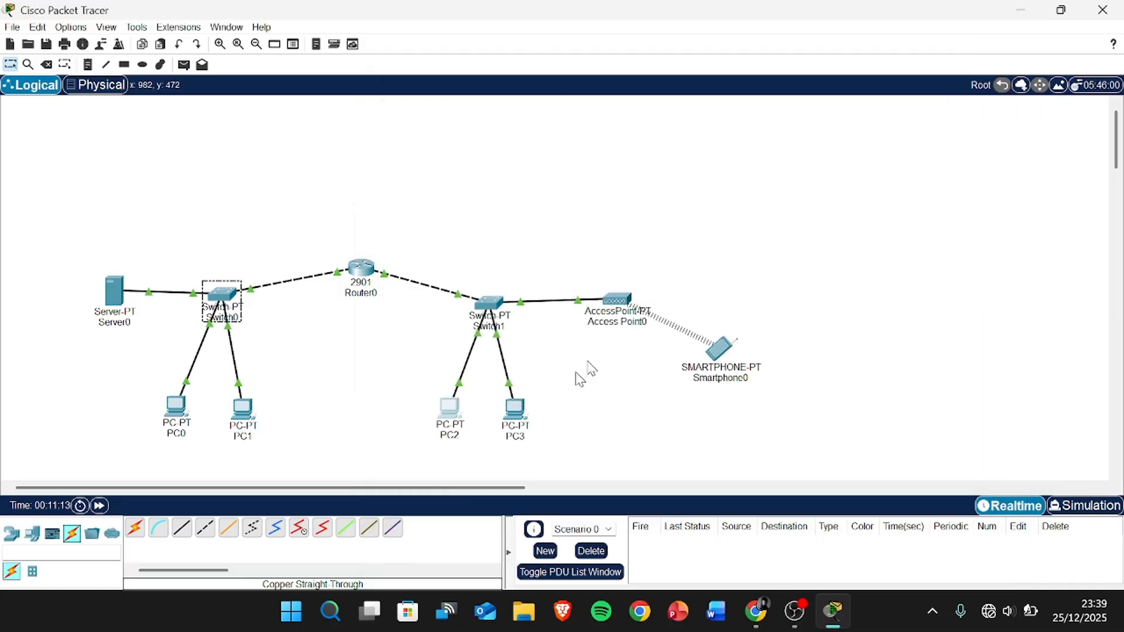
left_click(524, 411)
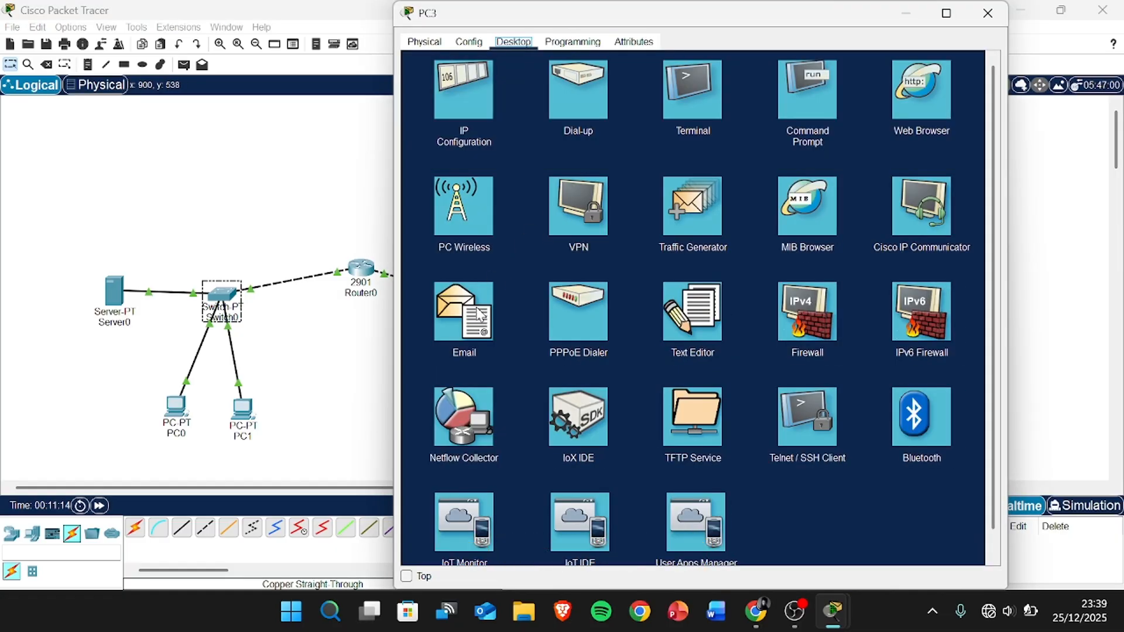
left_click(460, 293)
left_click(569, 100)
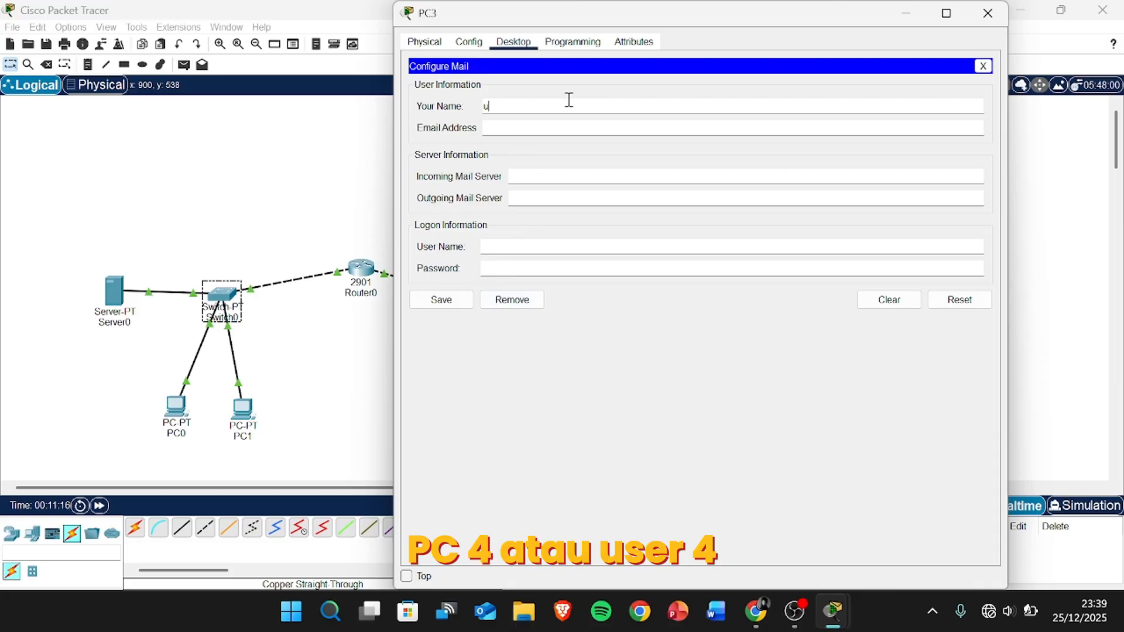
type("user4")
key("Tab")
key("ctrl+v")
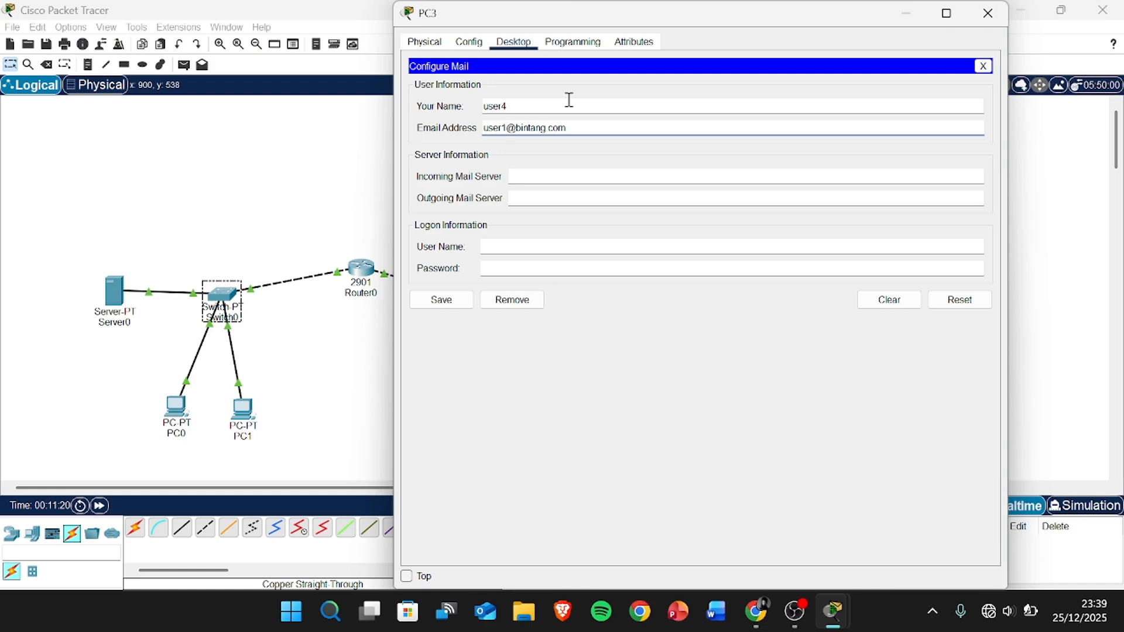
key("BackSpace")
type("4")
- Set bintang.com mail servers, user4 login and the account password for PC3, then save
key("Tab")
type("bintan")
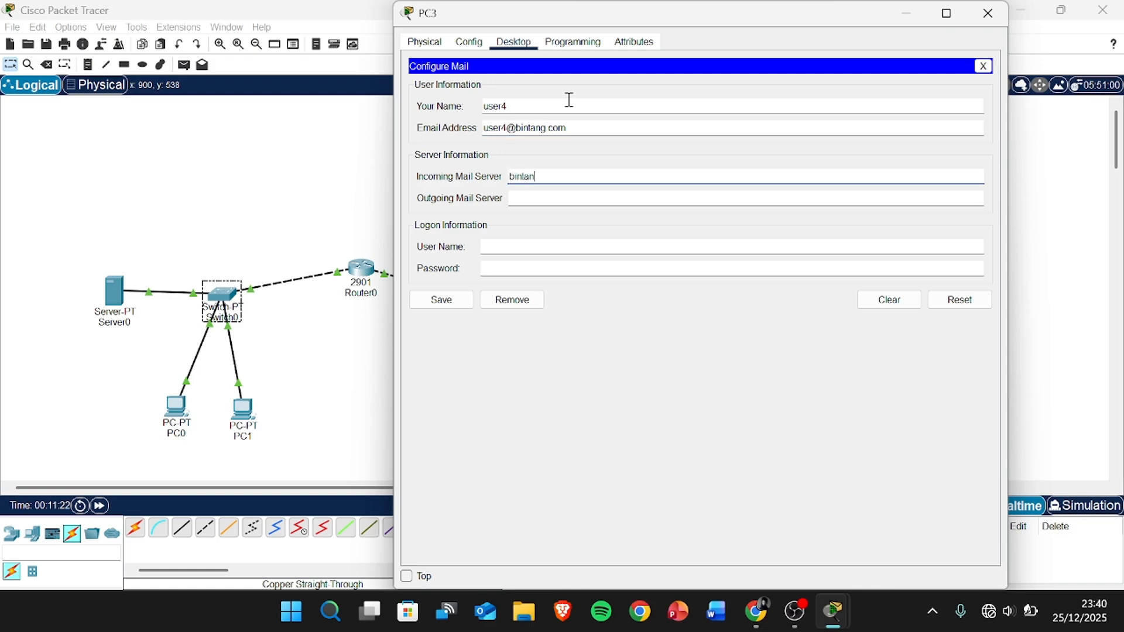
type("g.com")
key("Tab")
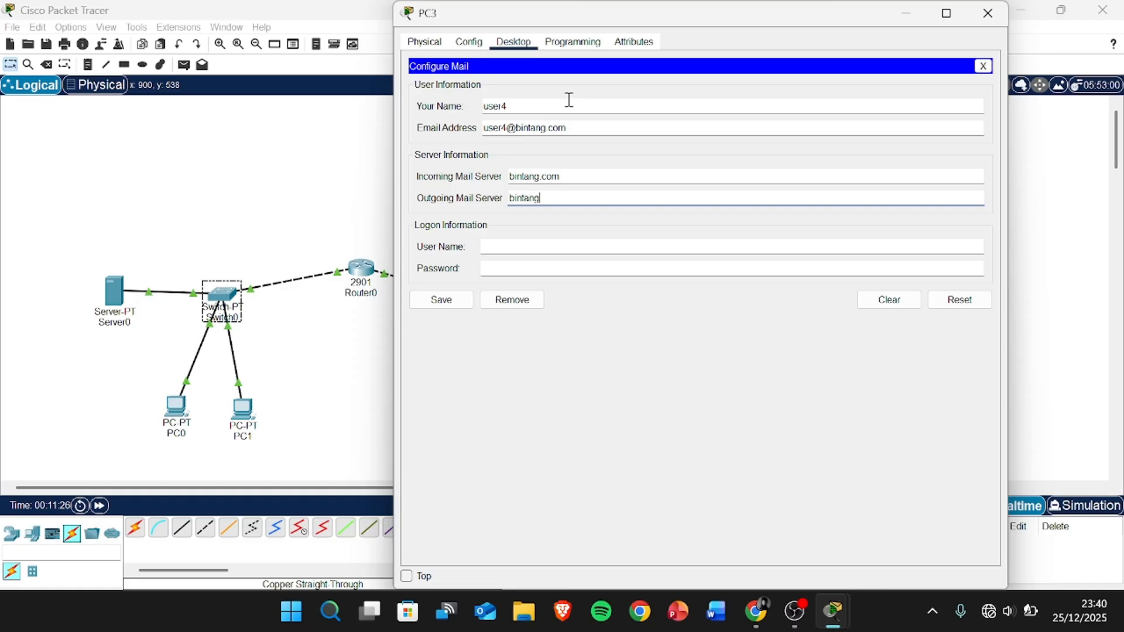
key("Tab")
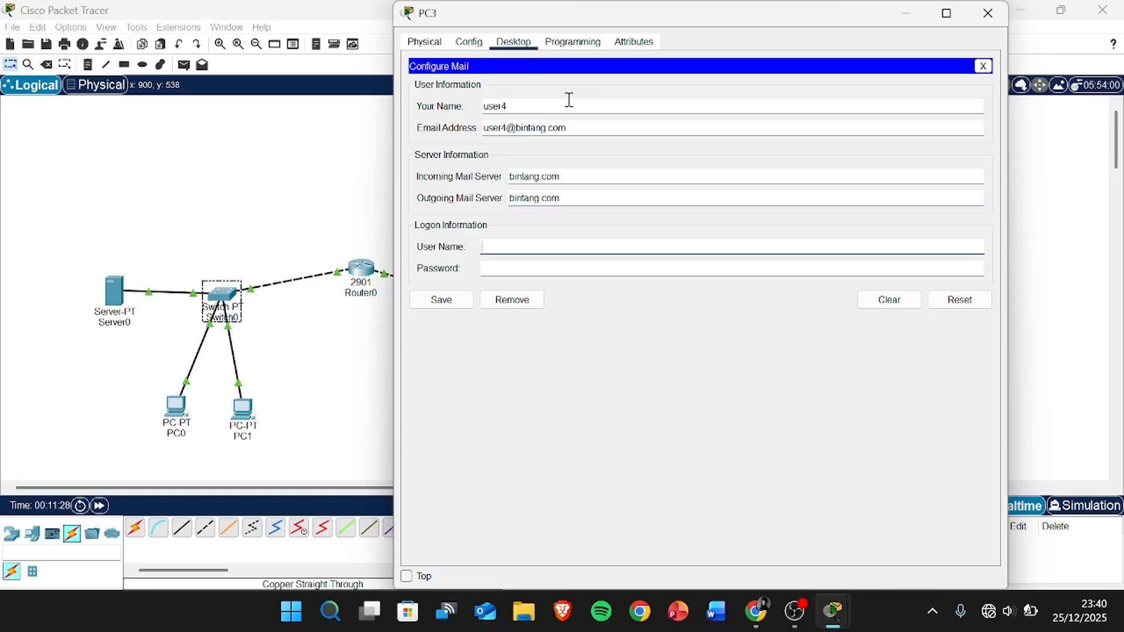
type("user4")
key("Tab")
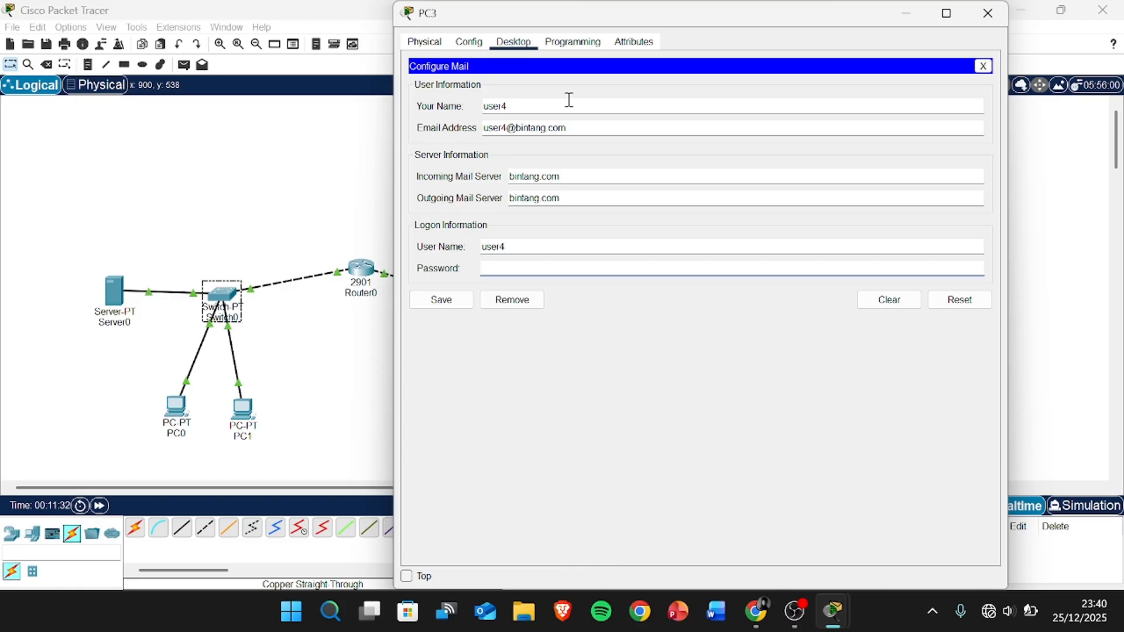
type("1")
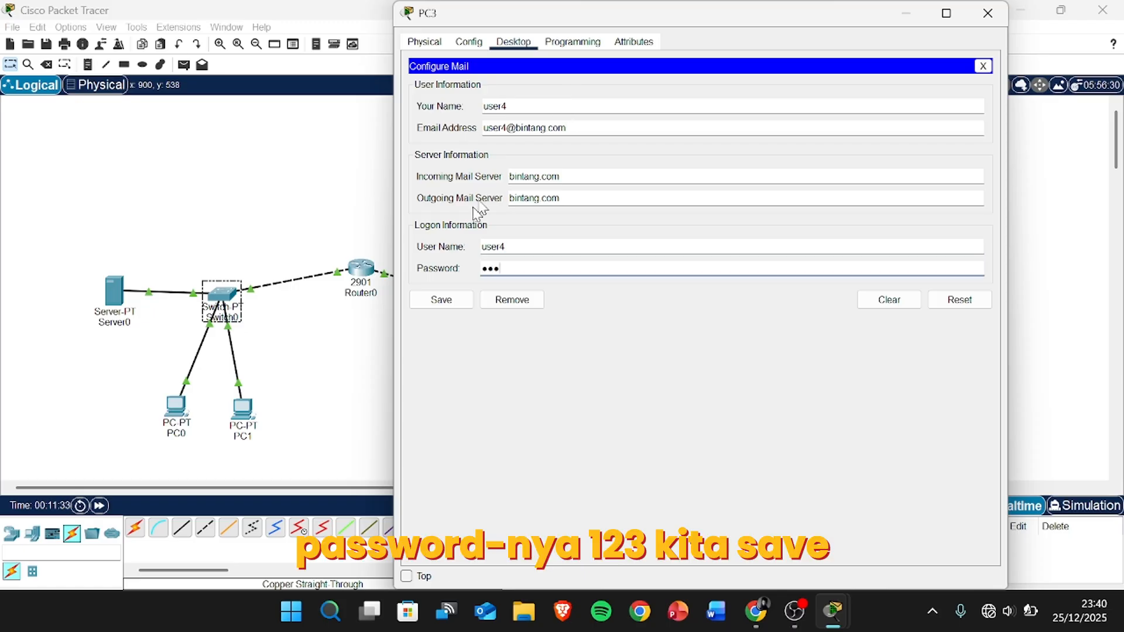
left_click(440, 300)
- Check PC3's Config and Physical tabs, then close its window
left_click(468, 42)
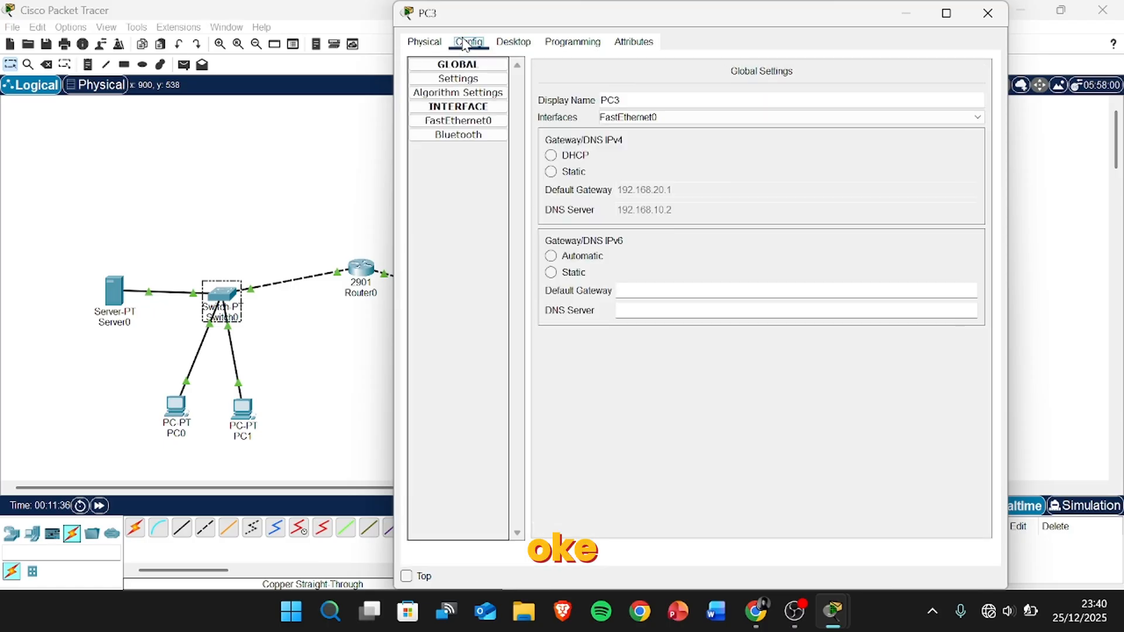
left_click(424, 43)
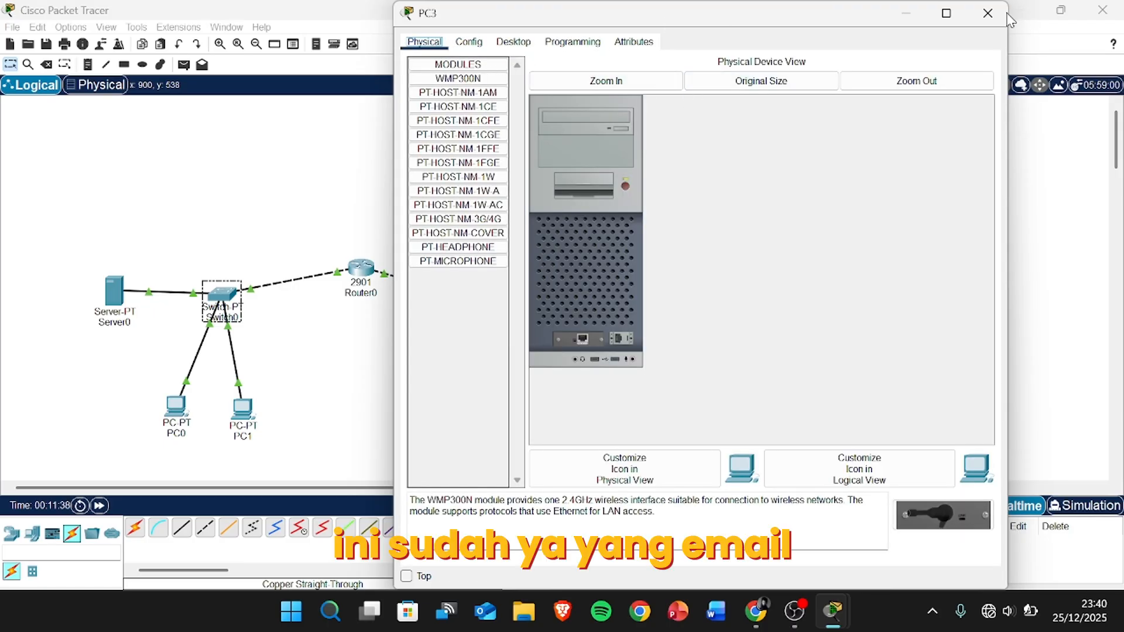
left_click(988, 13)
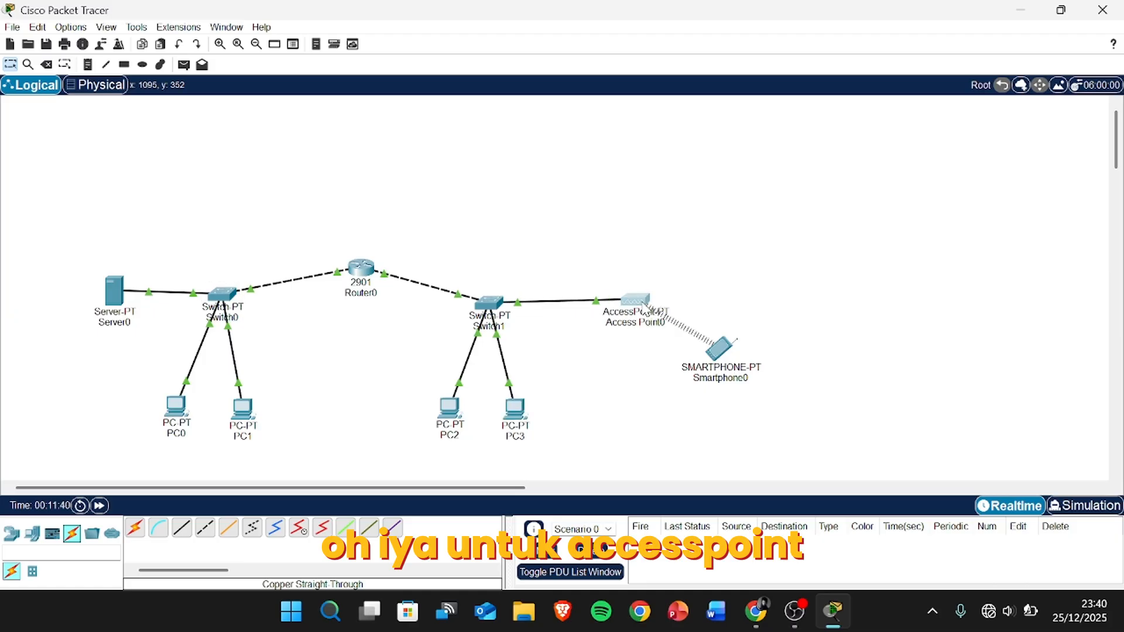
- Show Access Point0's Port 1 config: SSID Default, channel 6, authentication disabled
left_click(627, 306)
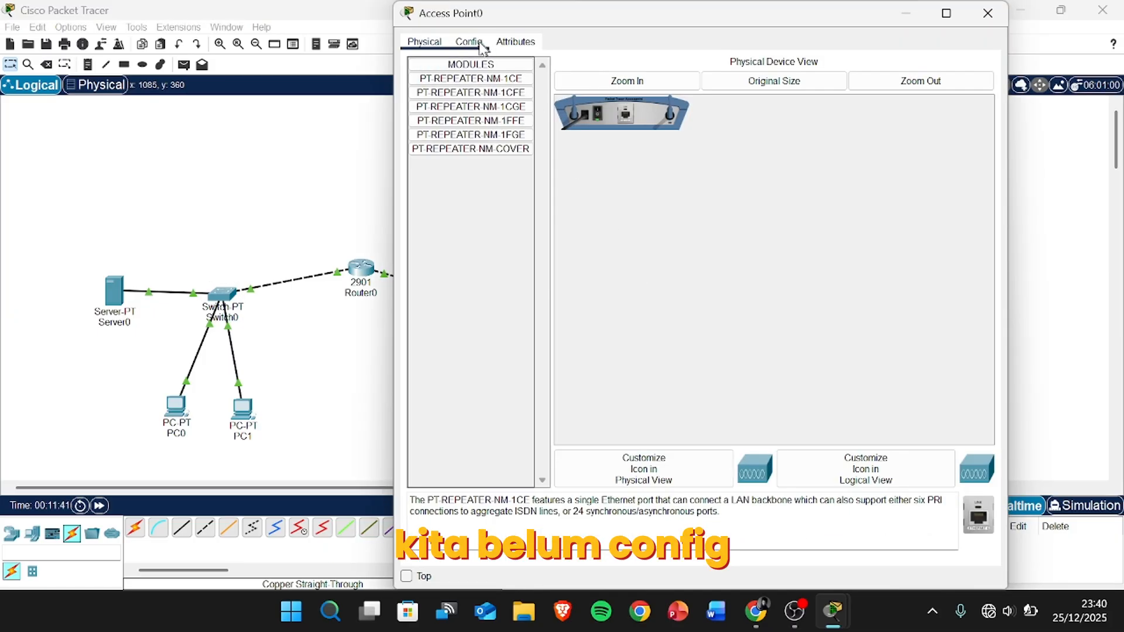
left_click(469, 42)
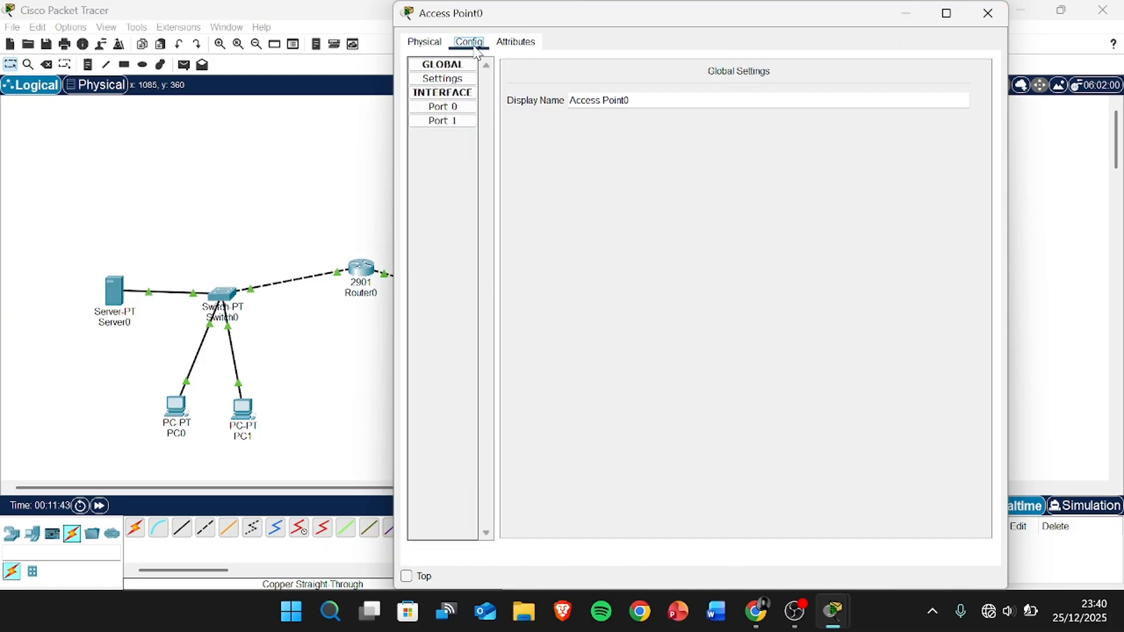
left_click(453, 120)
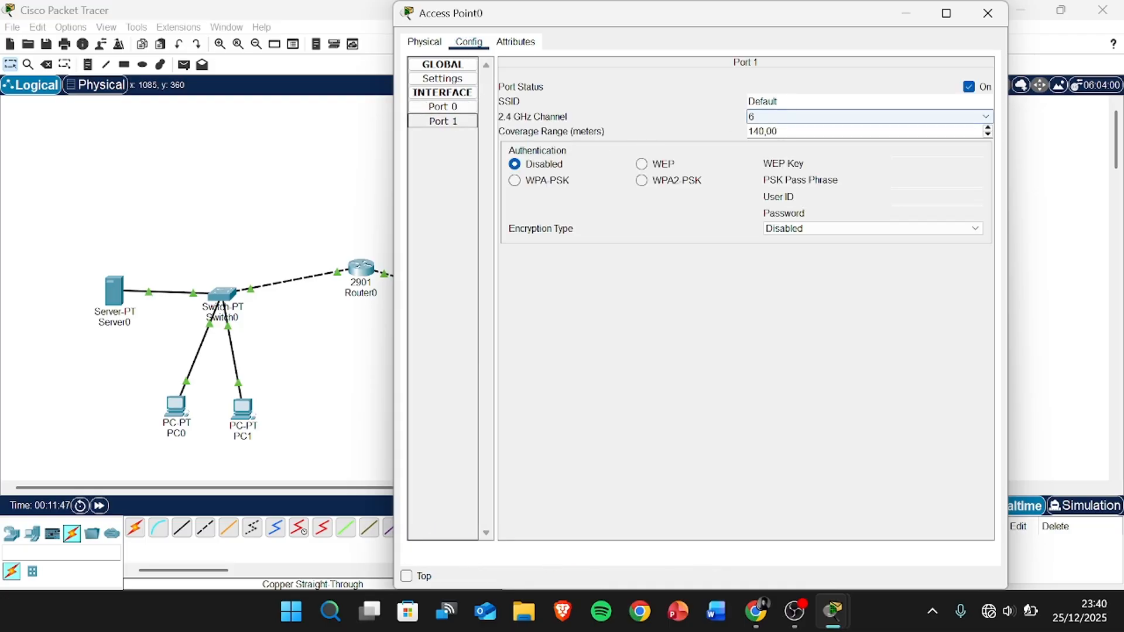
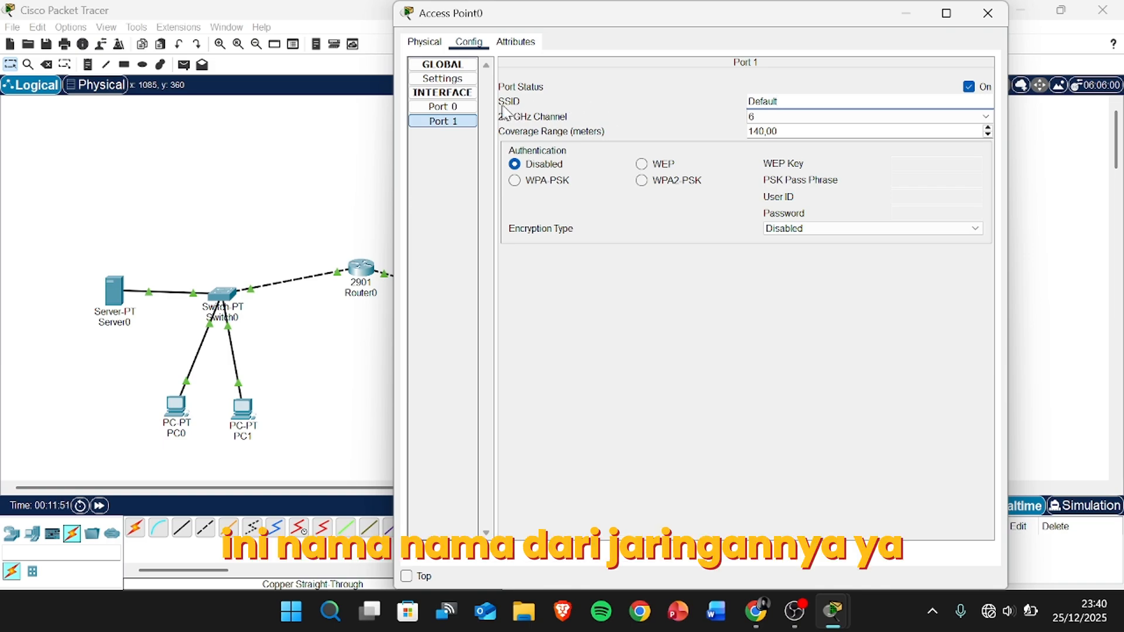
- Set Access Point0's Port 1 SSID to wifi, secured with WPA2-PSK and a passphrase
key("BackSpace")
key("BackSpace")
key("BackSpace")
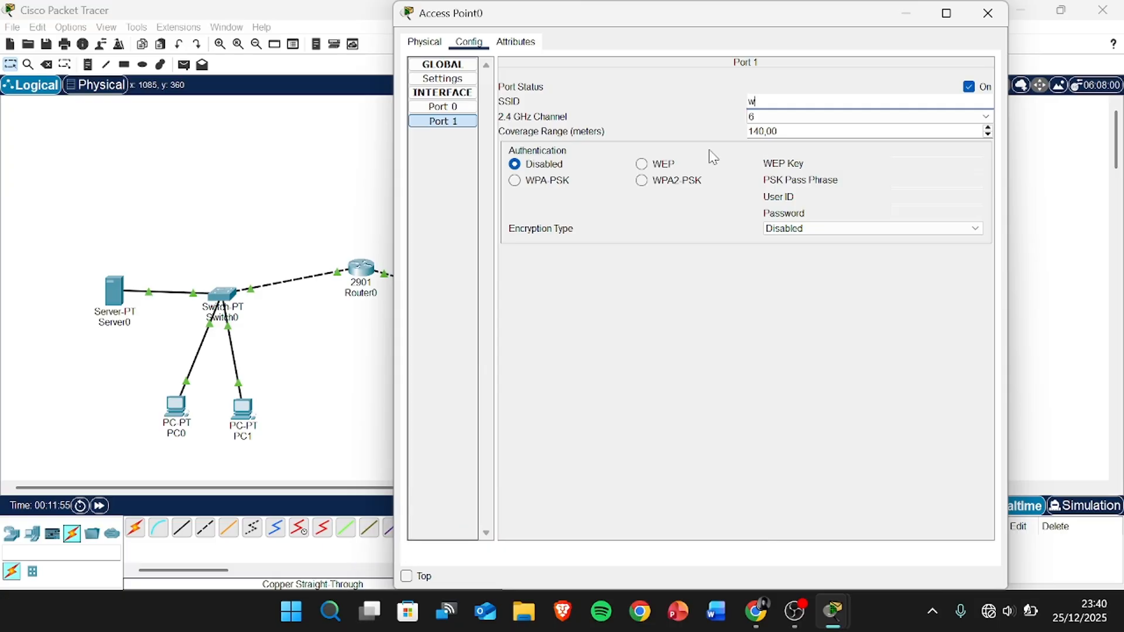
type("wifi")
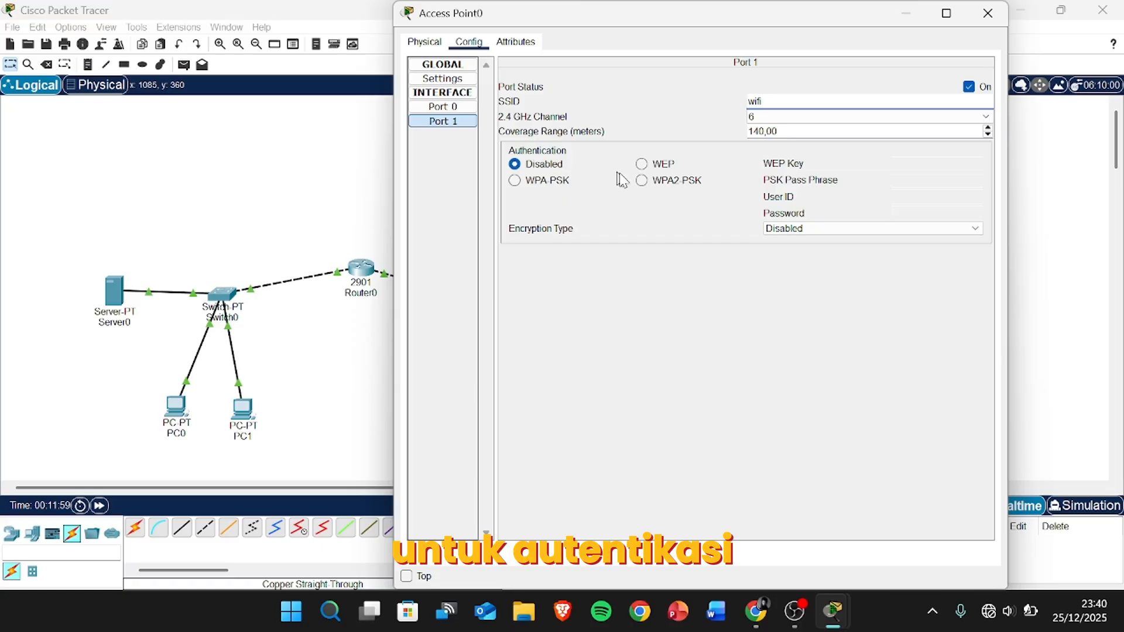
left_click(649, 183)
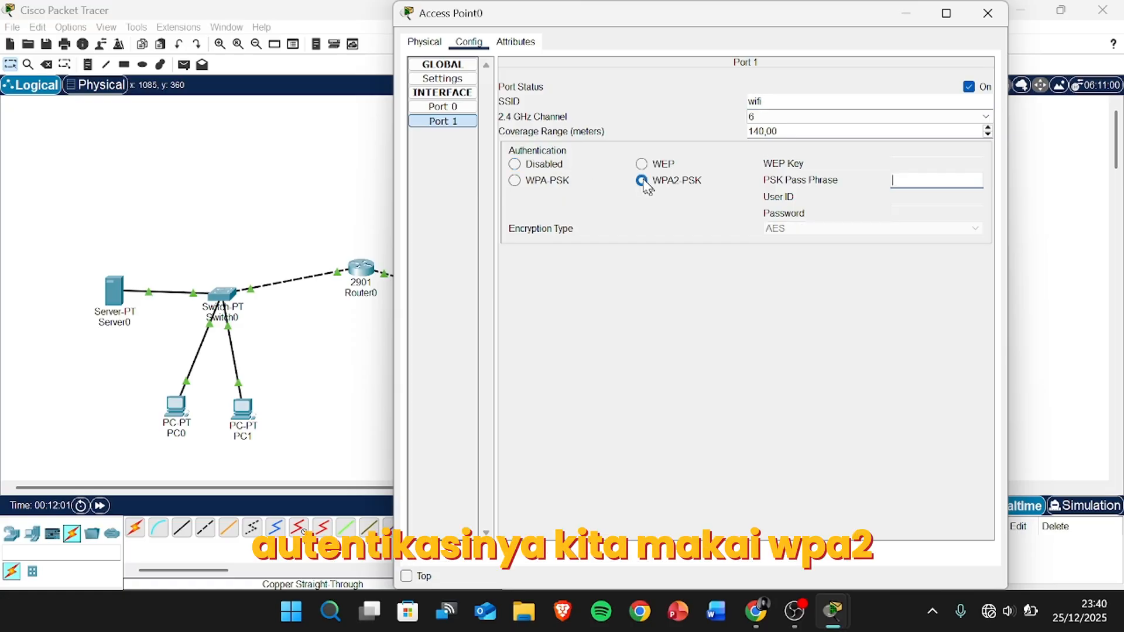
type("12")
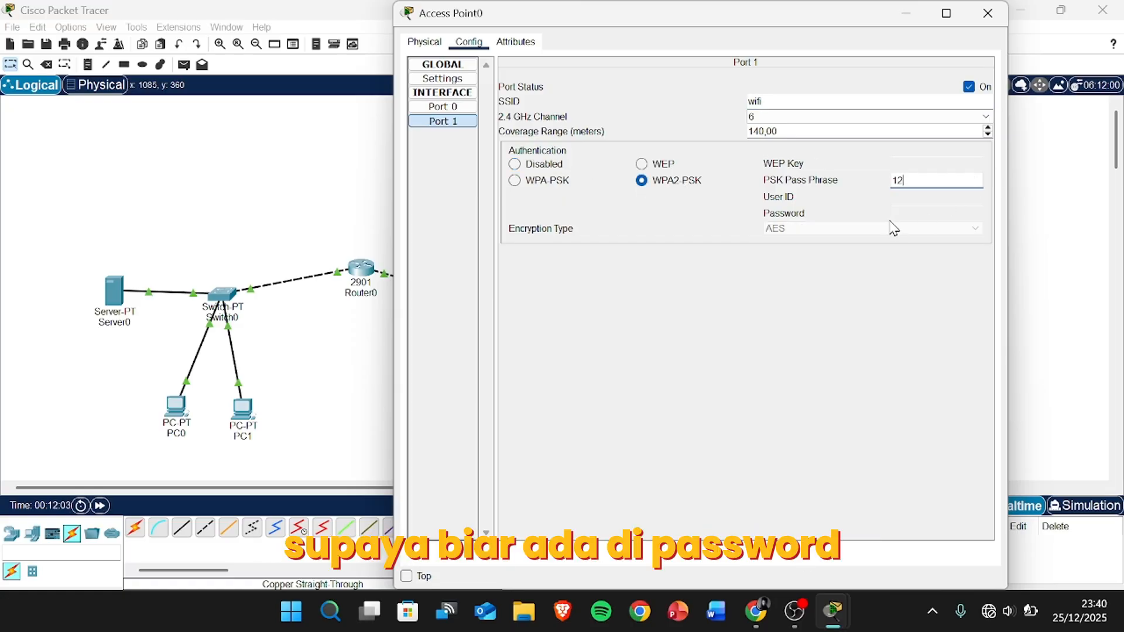
type("345678")
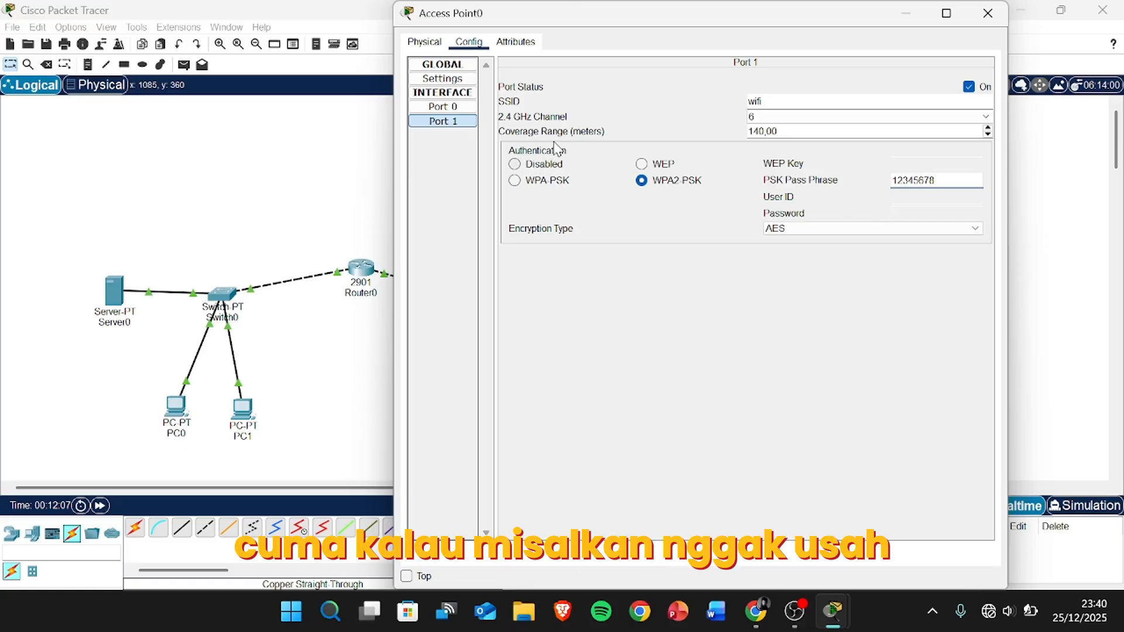
- Double-check the entered passphrase and glance at the access point's attributes
left_click_drag(620, 37, 719, 32)
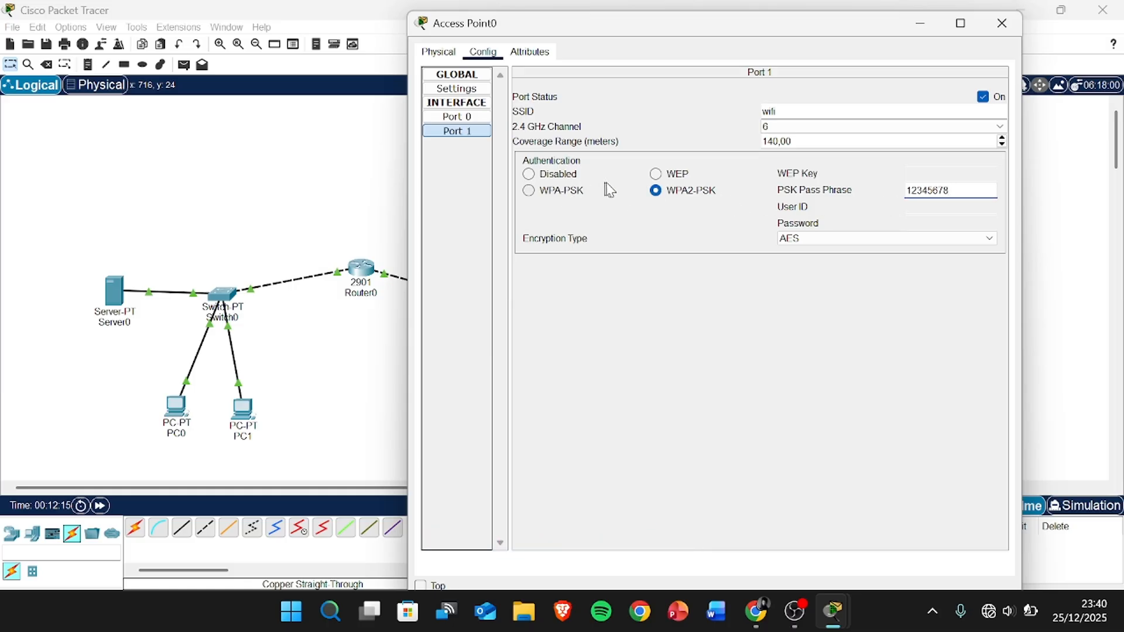
left_click_drag(929, 188, 962, 186)
left_click(963, 186)
left_click(524, 54)
left_click(484, 52)
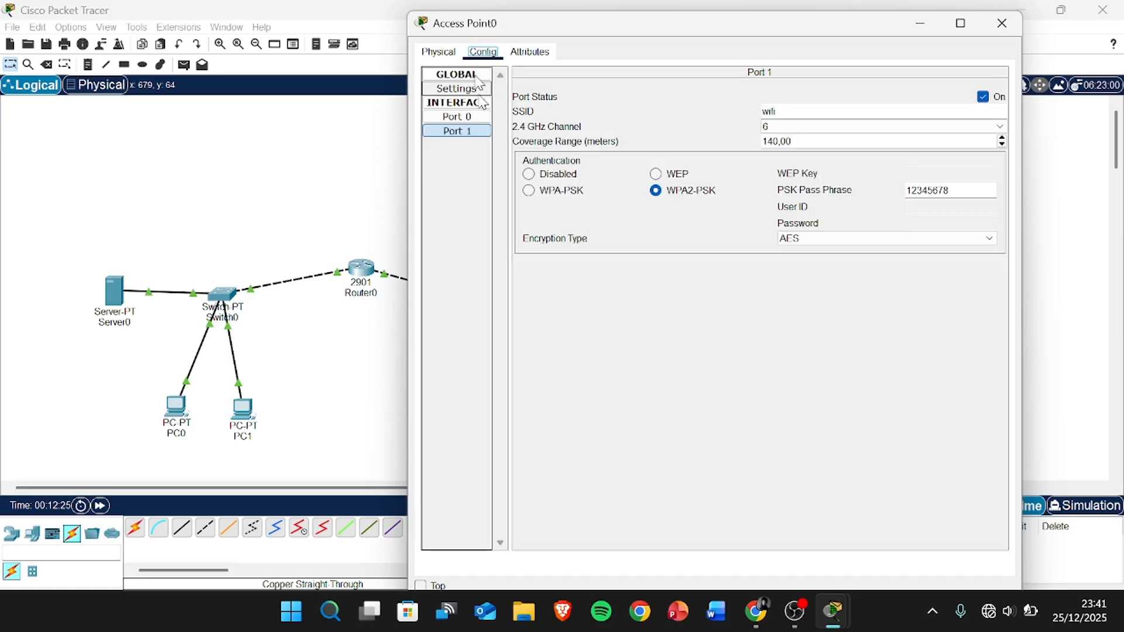
- Bring up Smartphone0's Wireless0 interface settings
left_click(1015, 32)
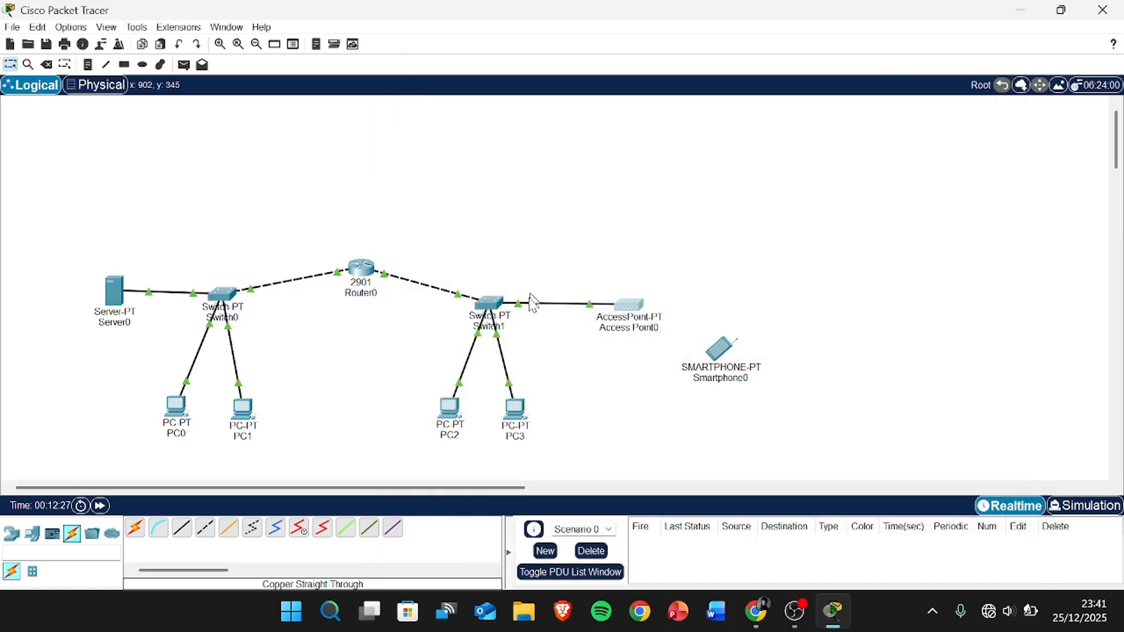
left_click(724, 355)
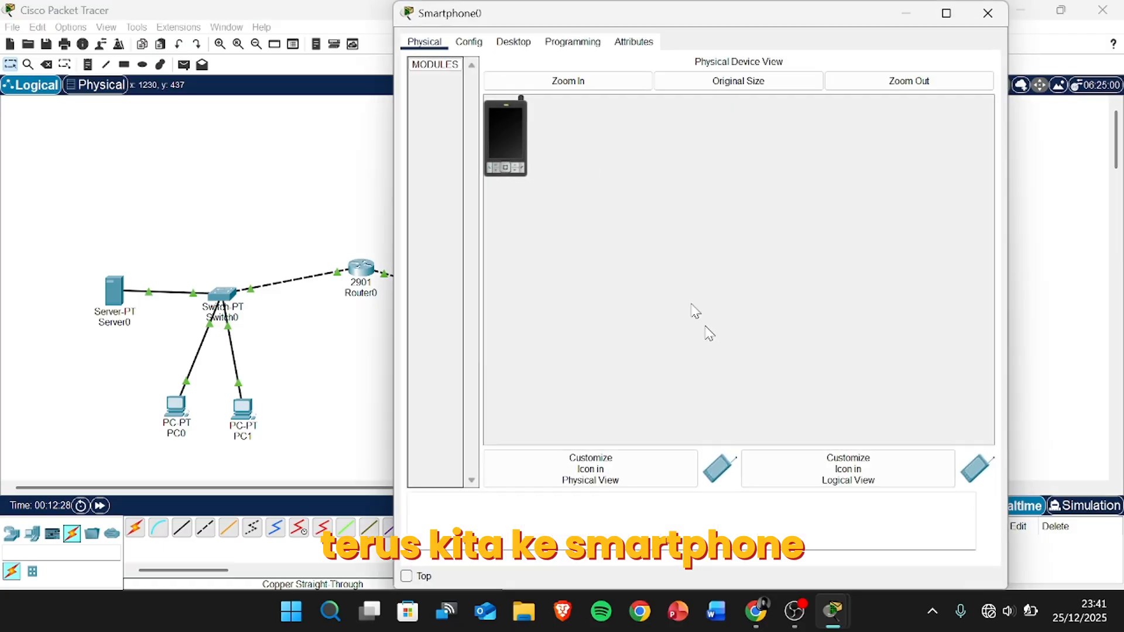
left_click(471, 42)
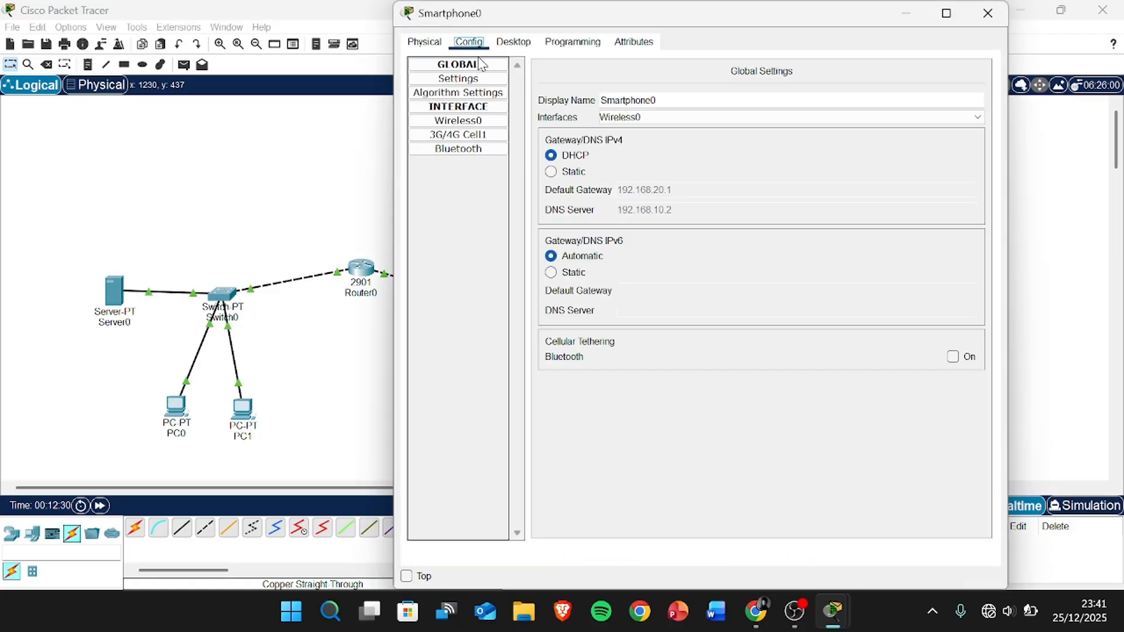
left_click(987, 13)
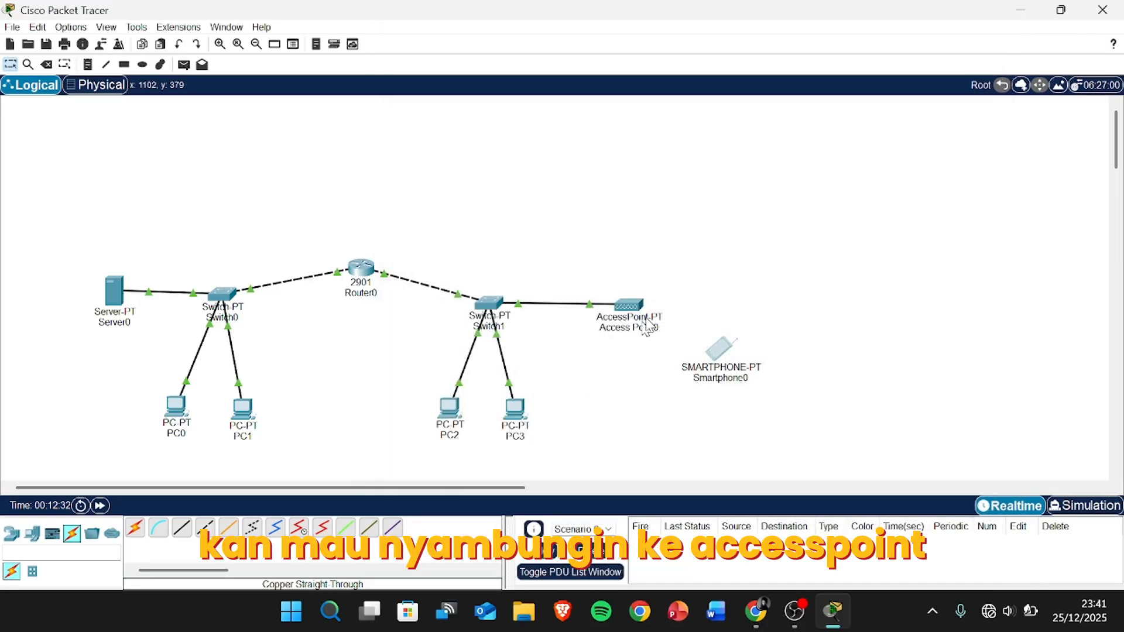
left_click(725, 361)
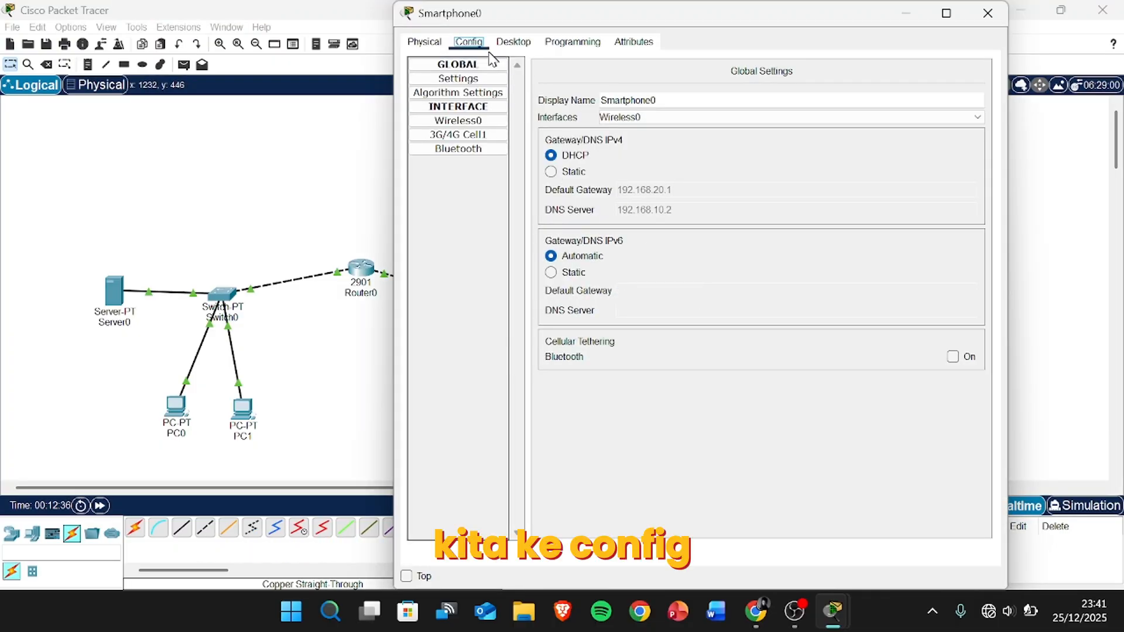
left_click(471, 122)
- Set Smartphone0's SSID to wifi with WPA2-PSK and the same passphrase, then close it
left_click(813, 136)
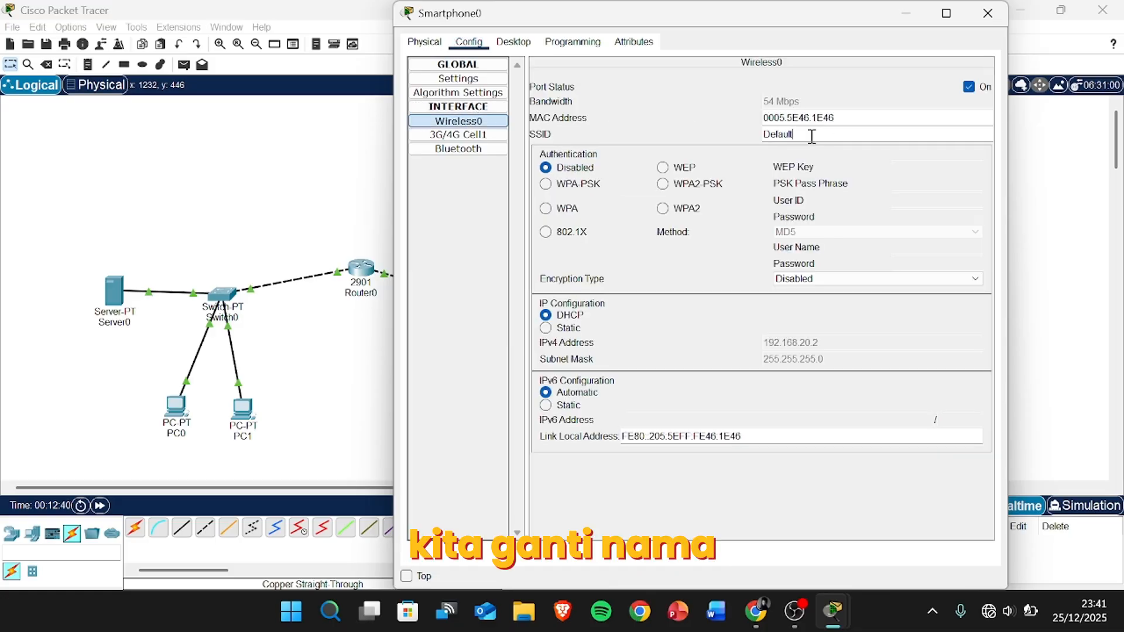
key("BackSpace")
key("BackSpace")
key("BackSpace")
key("BackSpace")
key("BackSpace")
key("BackSpace")
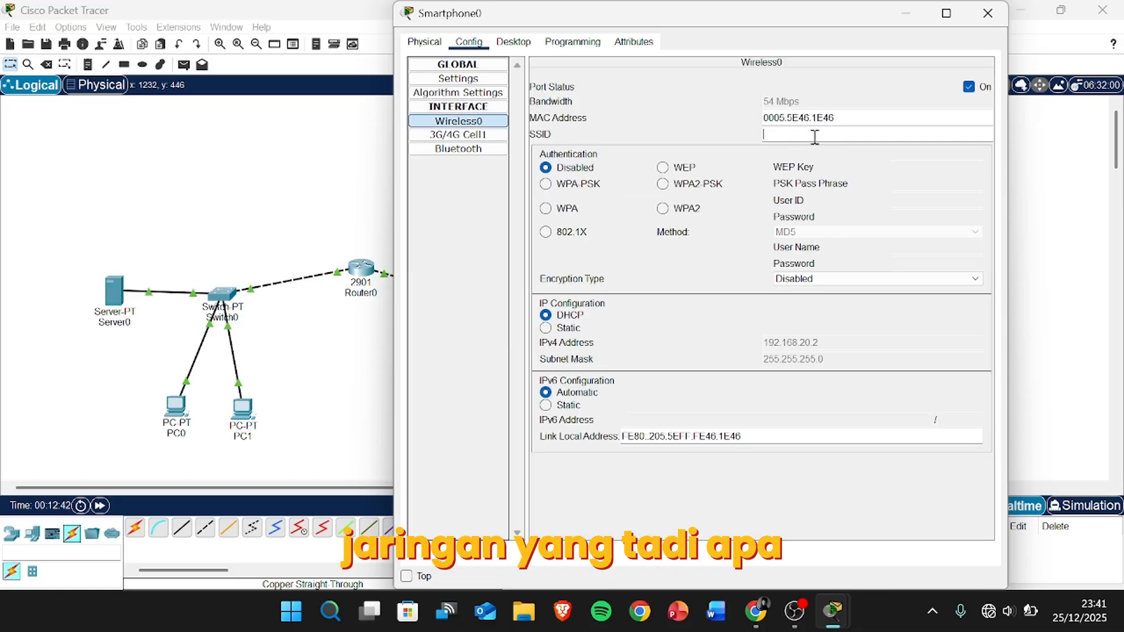
type("wifi")
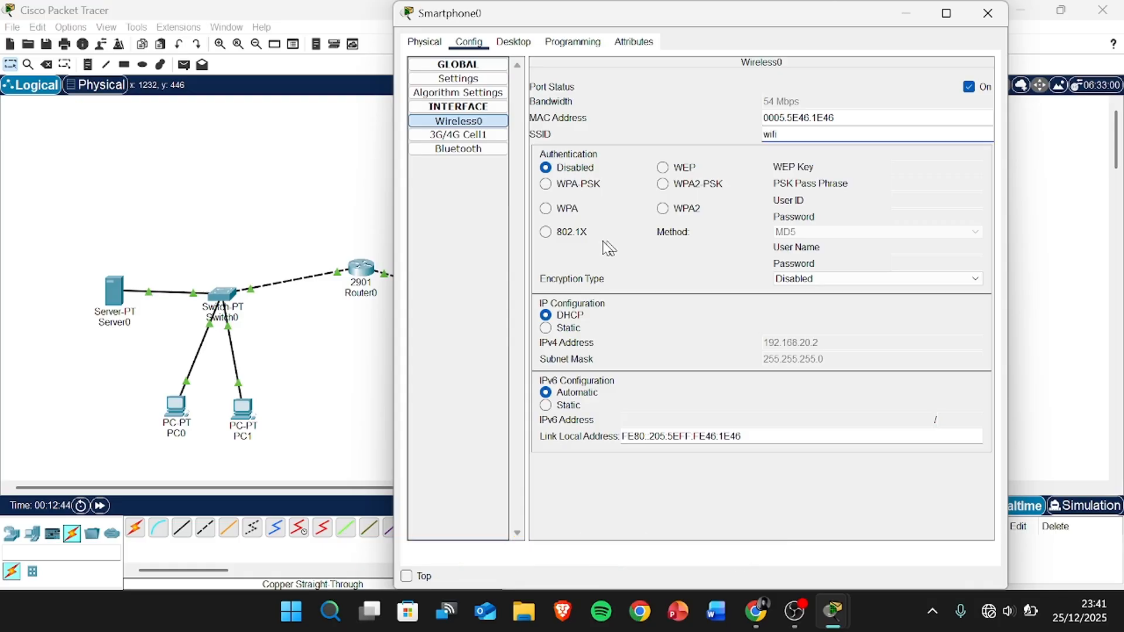
left_click(663, 186)
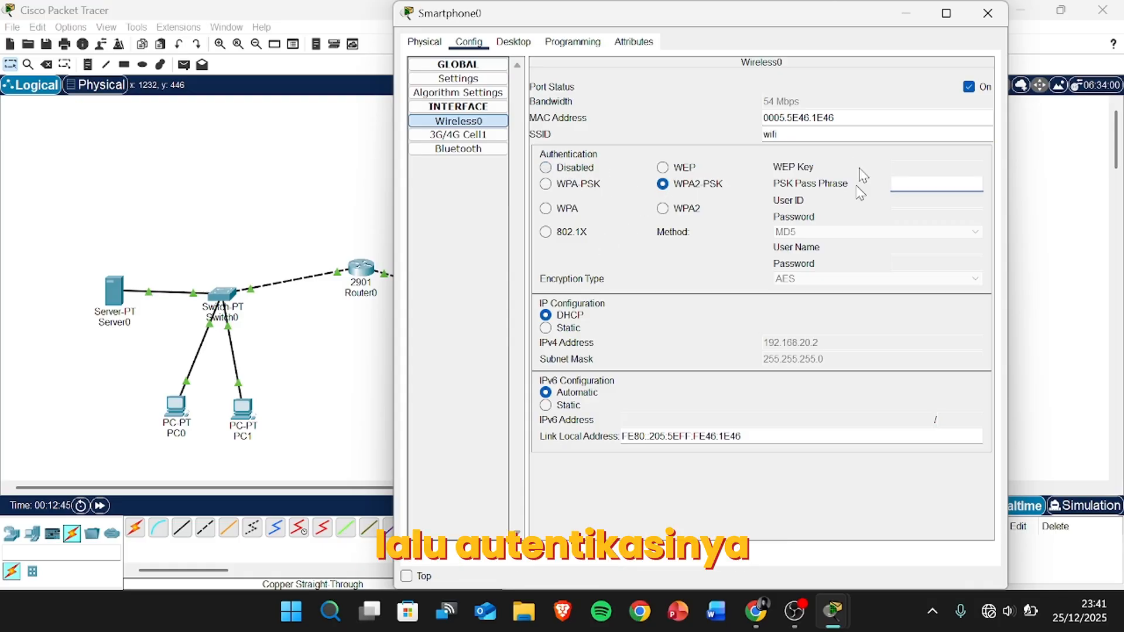
type("12345678")
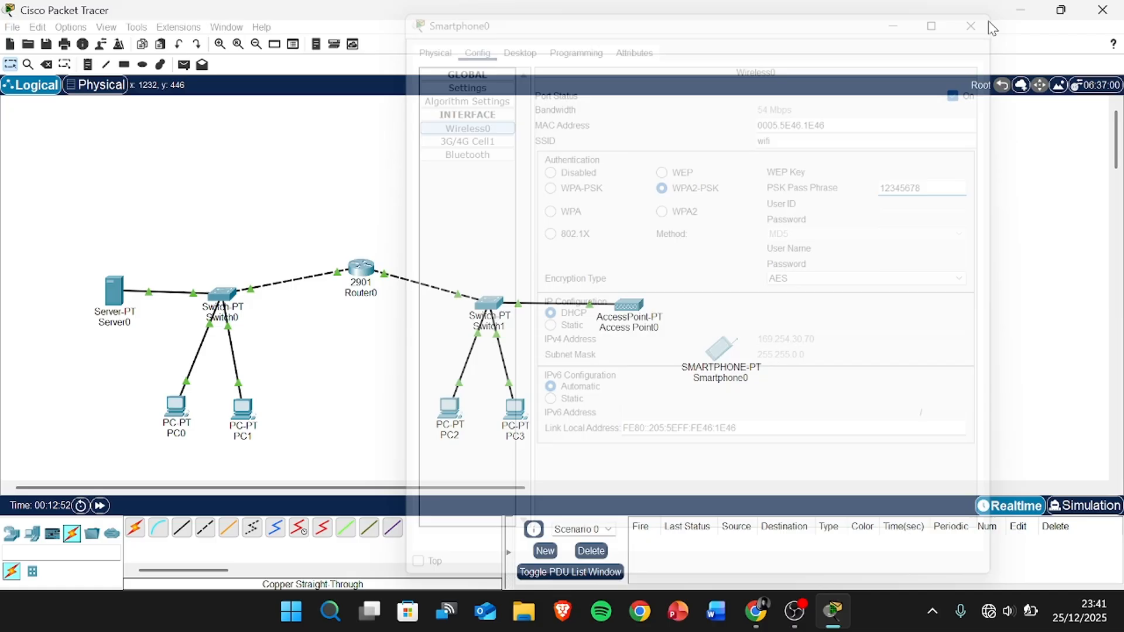
left_click(989, 14)
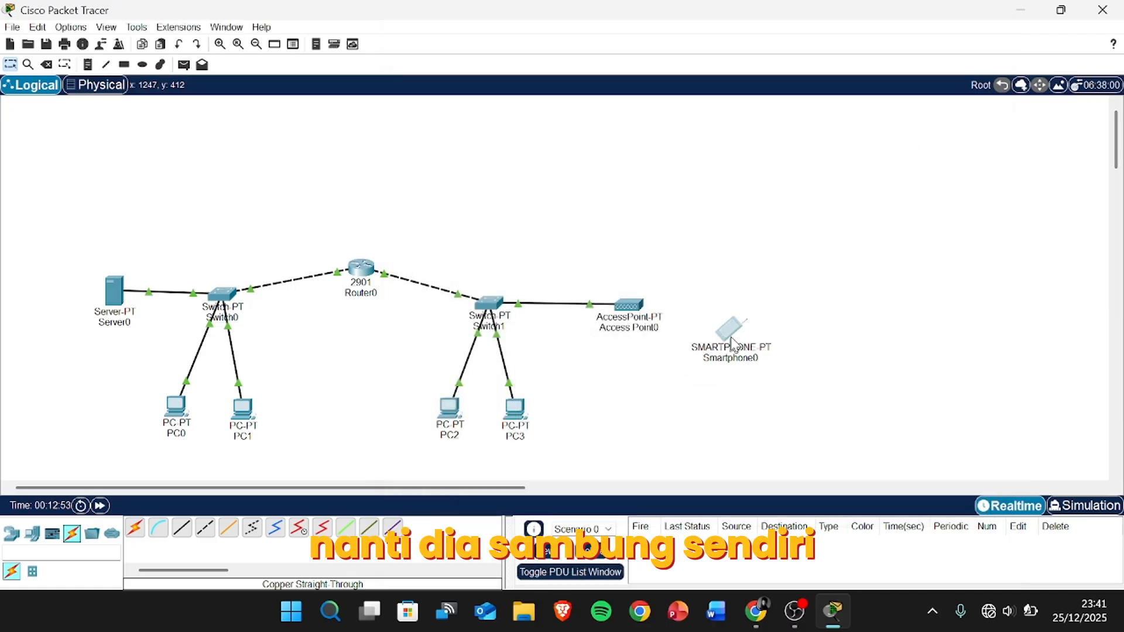
- Move Smartphone0 near the access point and place a new Laptop0 above it
left_click_drag(732, 345, 746, 323)
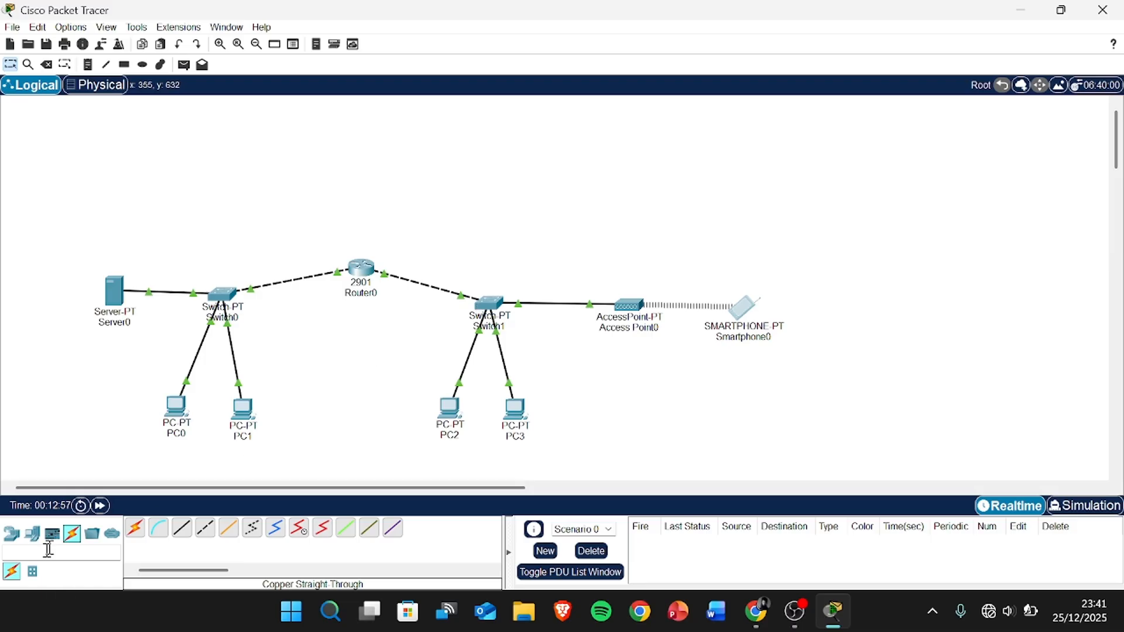
left_click(33, 534)
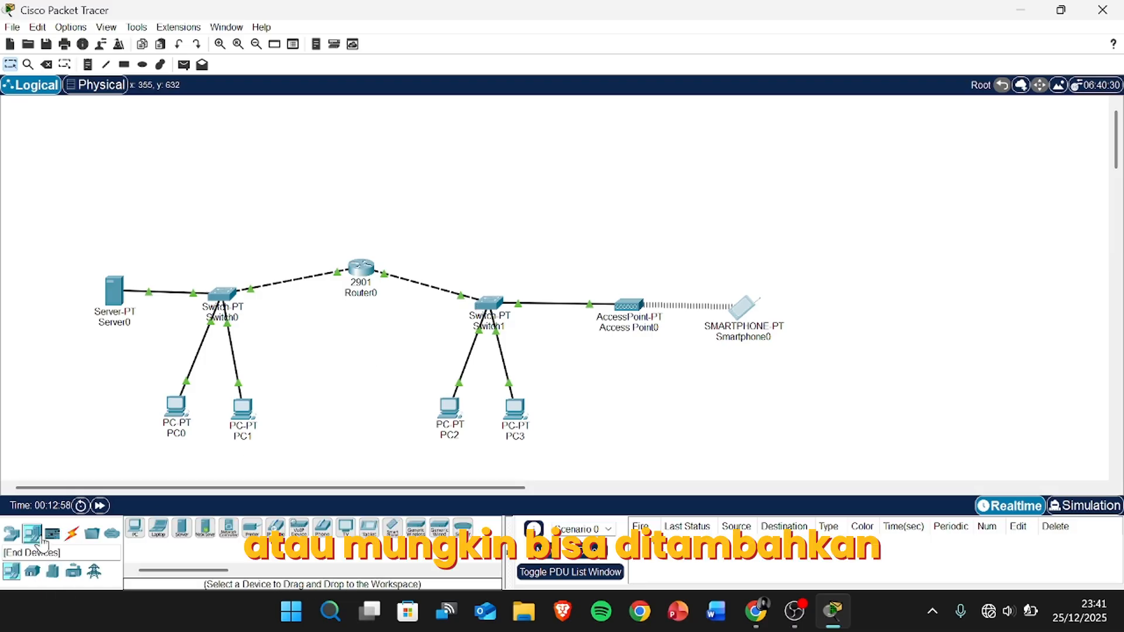
left_click(157, 536)
left_click(727, 226)
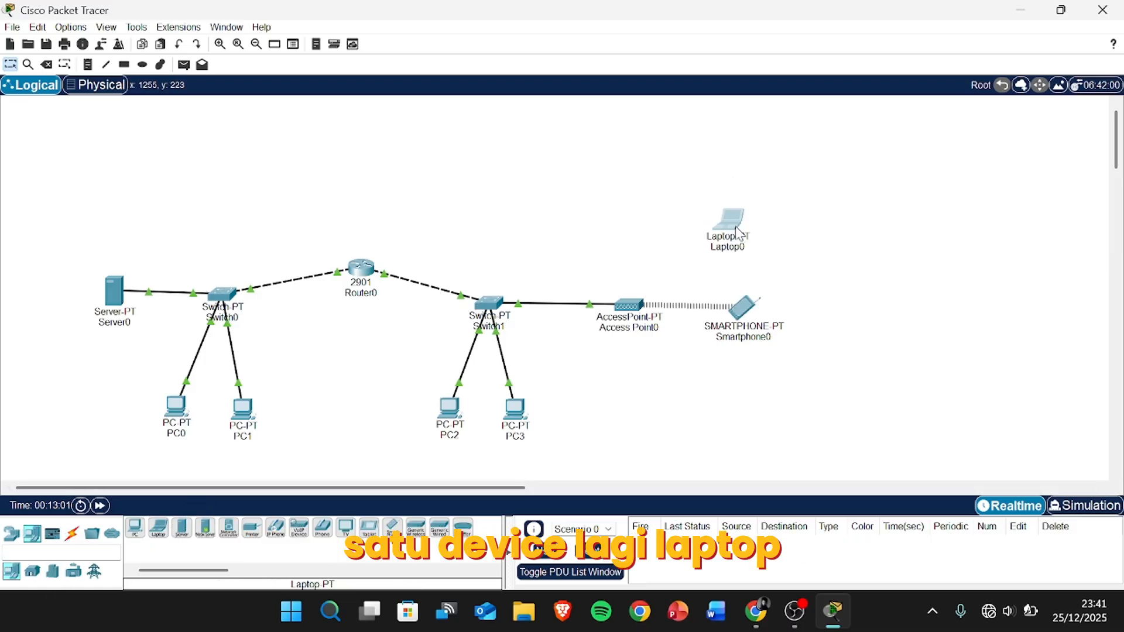
- Power off Laptop0, swap its network module for a WPC300N card, and power it on
left_click(736, 227)
left_click(980, 16)
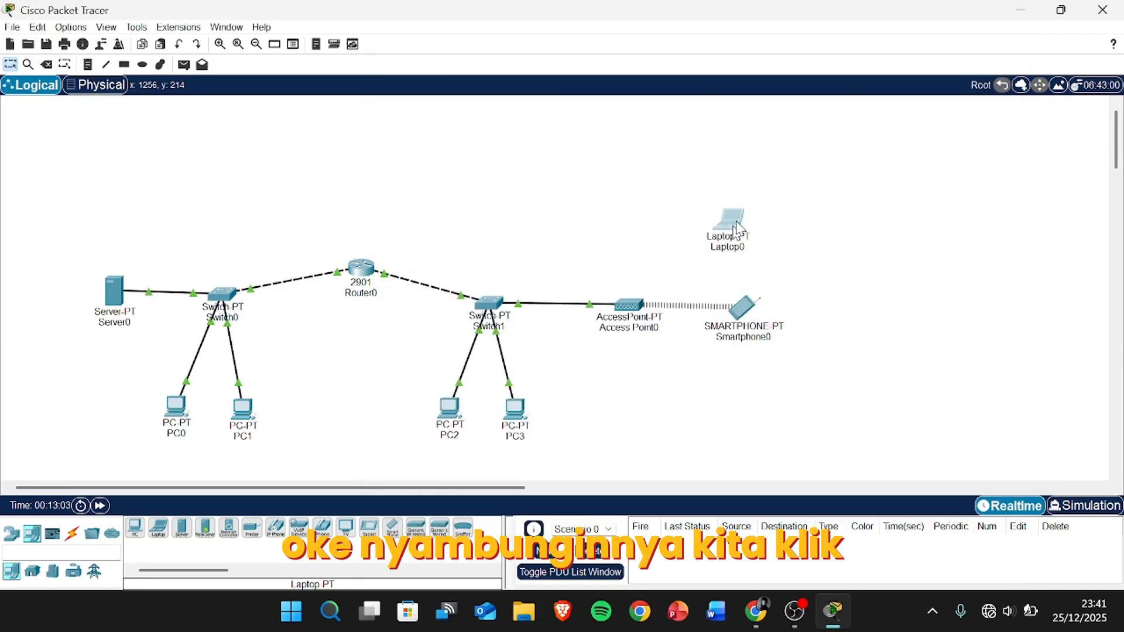
left_click(736, 227)
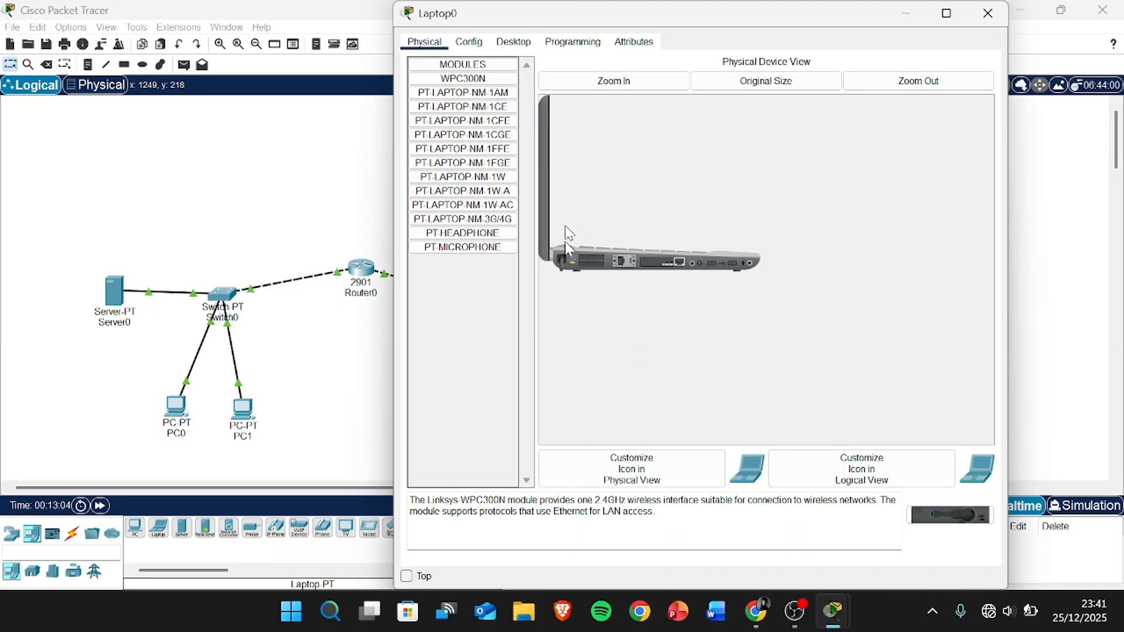
left_click(573, 257)
left_click_drag(671, 269, 497, 326)
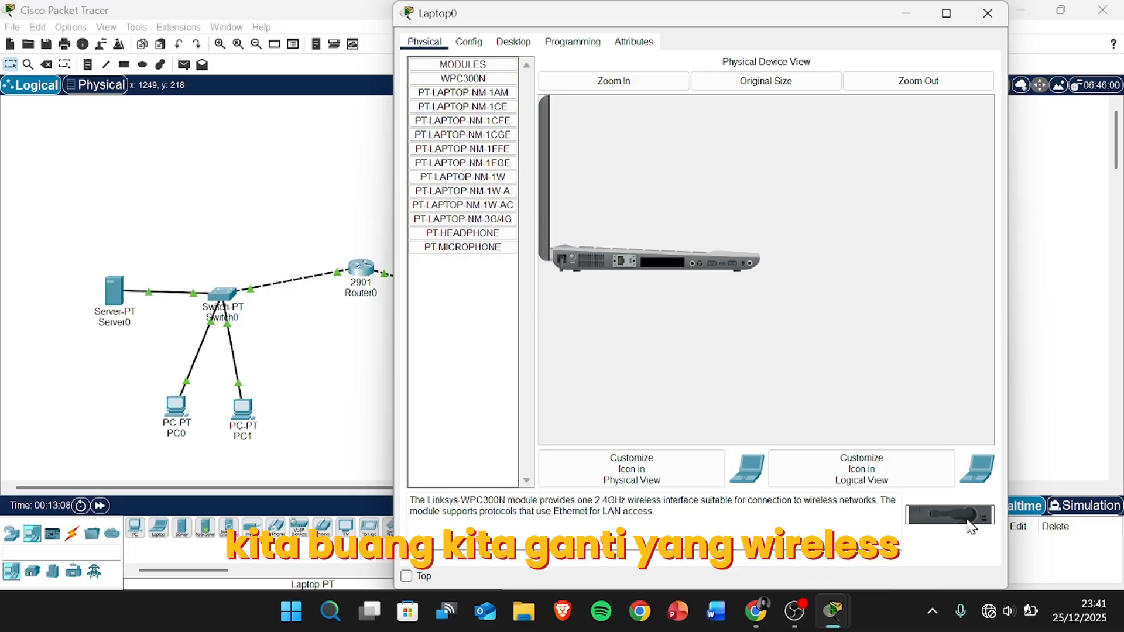
left_click_drag(968, 519, 669, 266)
left_click_drag(927, 519, 666, 270)
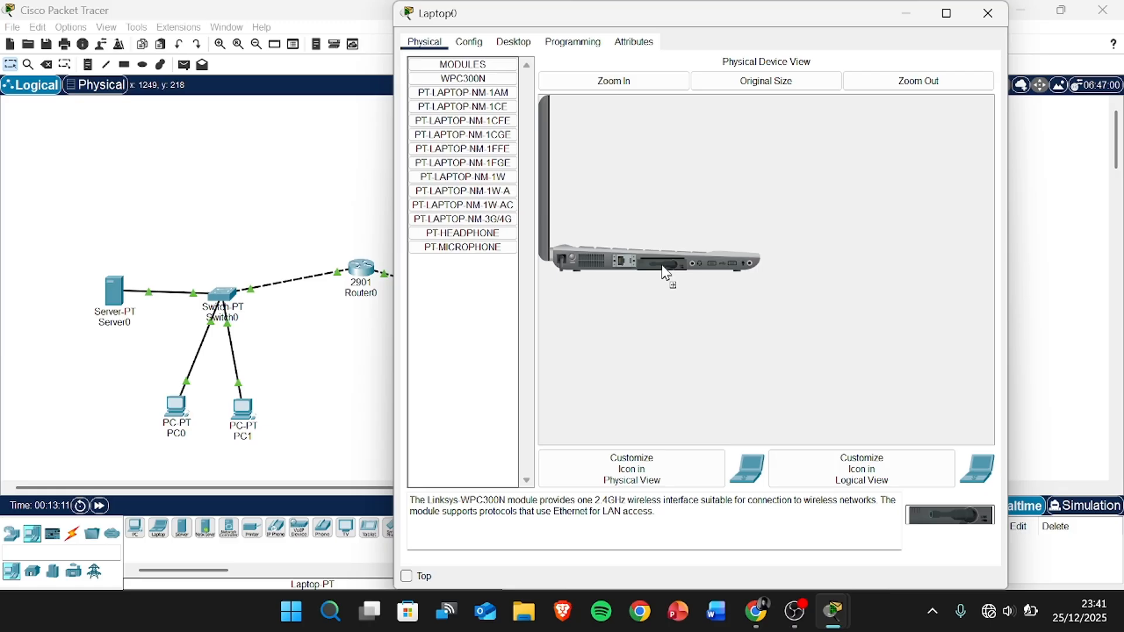
left_click(571, 254)
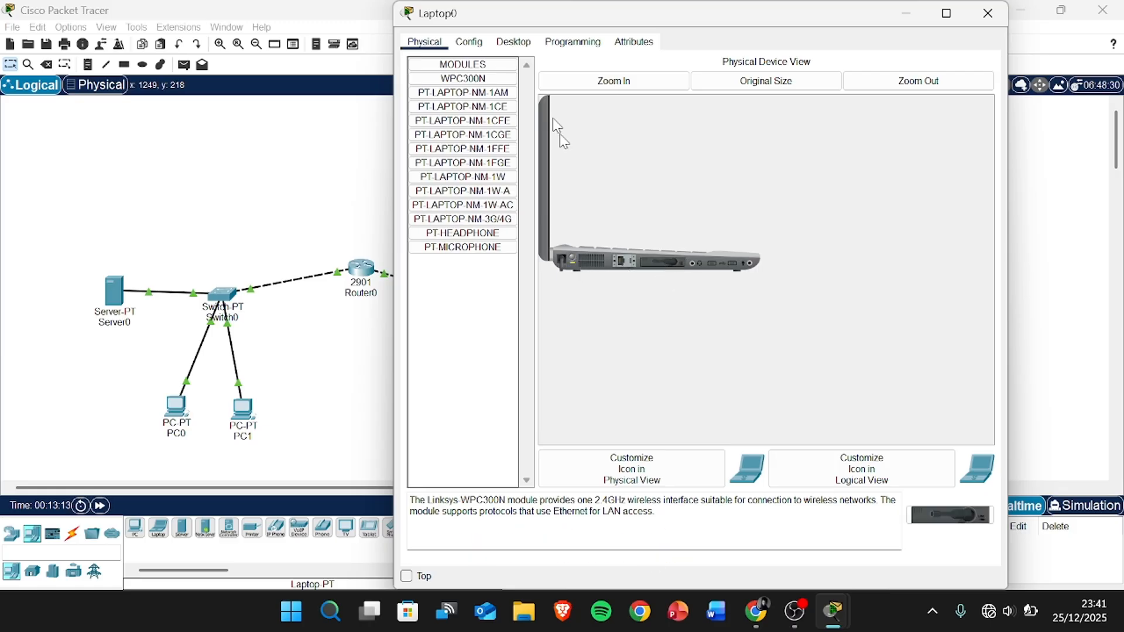
left_click(471, 42)
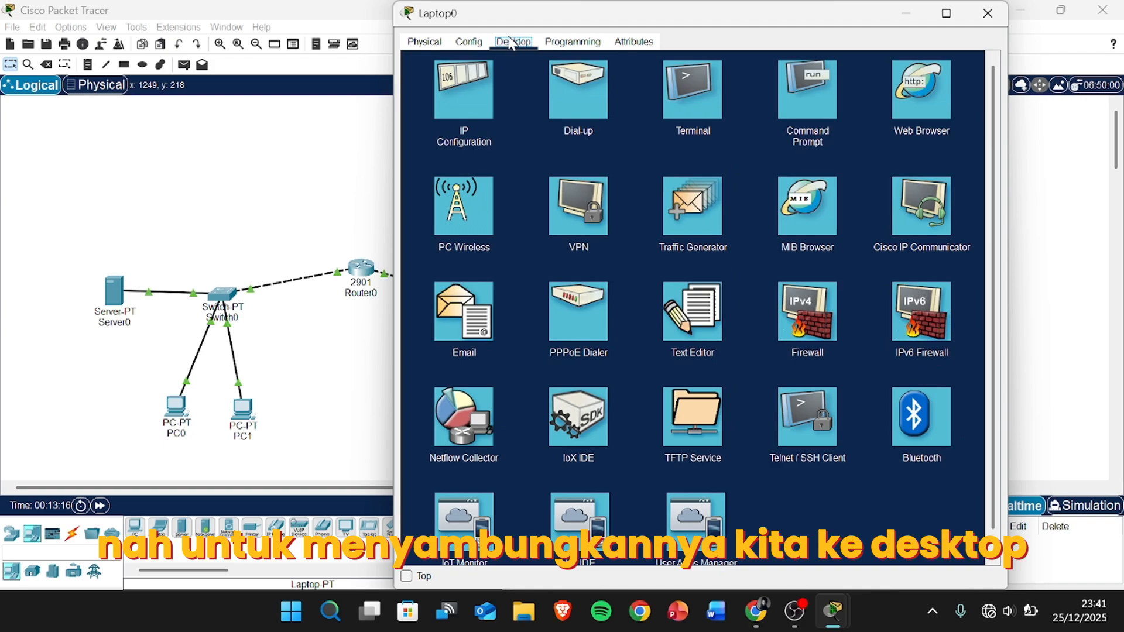
- Join Laptop0 to the wifi network using its WPA2 pre-shared key, then close its windows
left_click(460, 230)
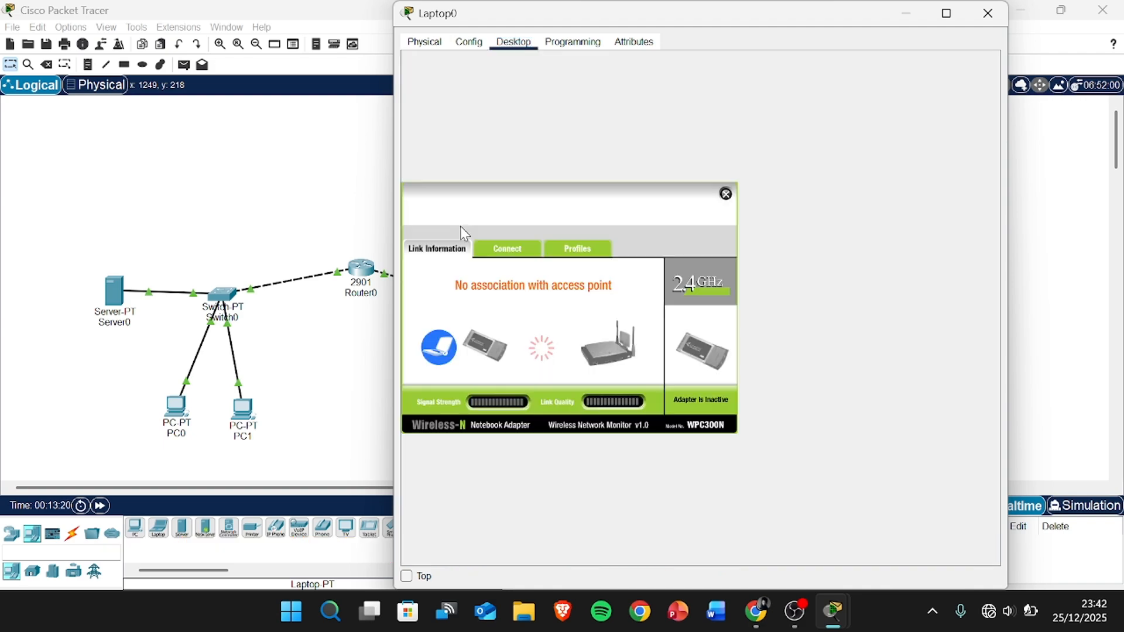
left_click(507, 249)
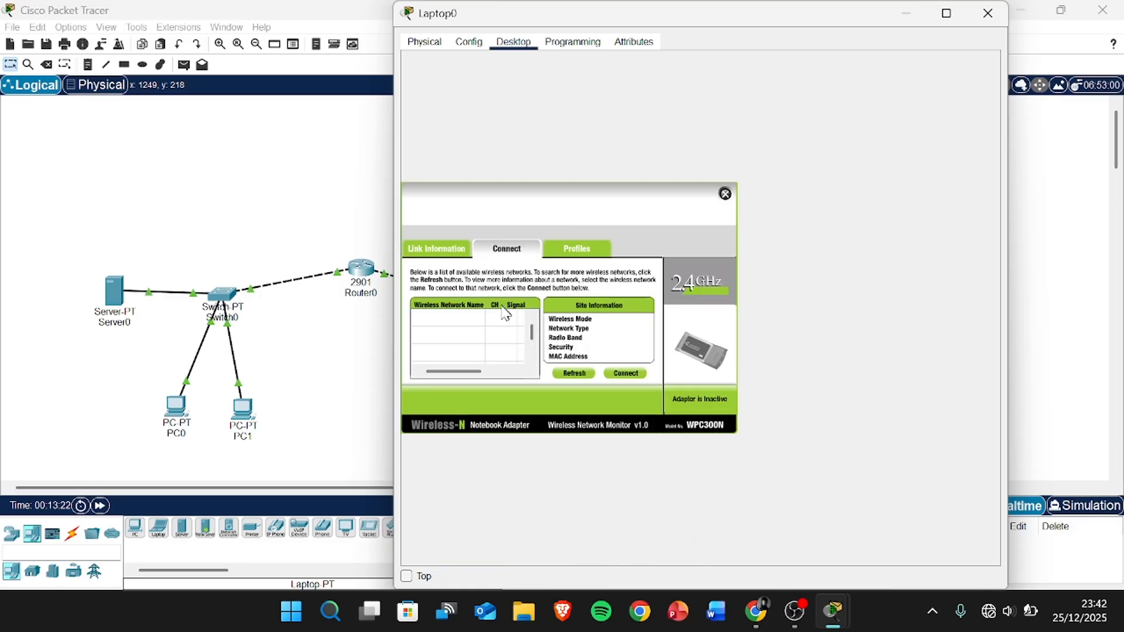
left_click(473, 317)
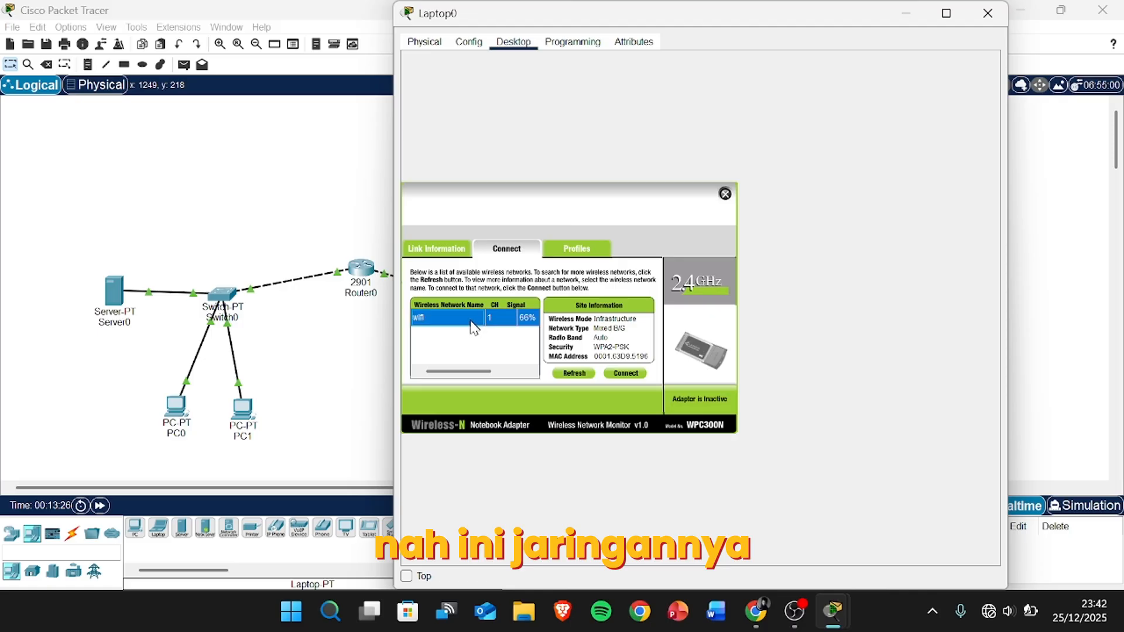
left_click(625, 373)
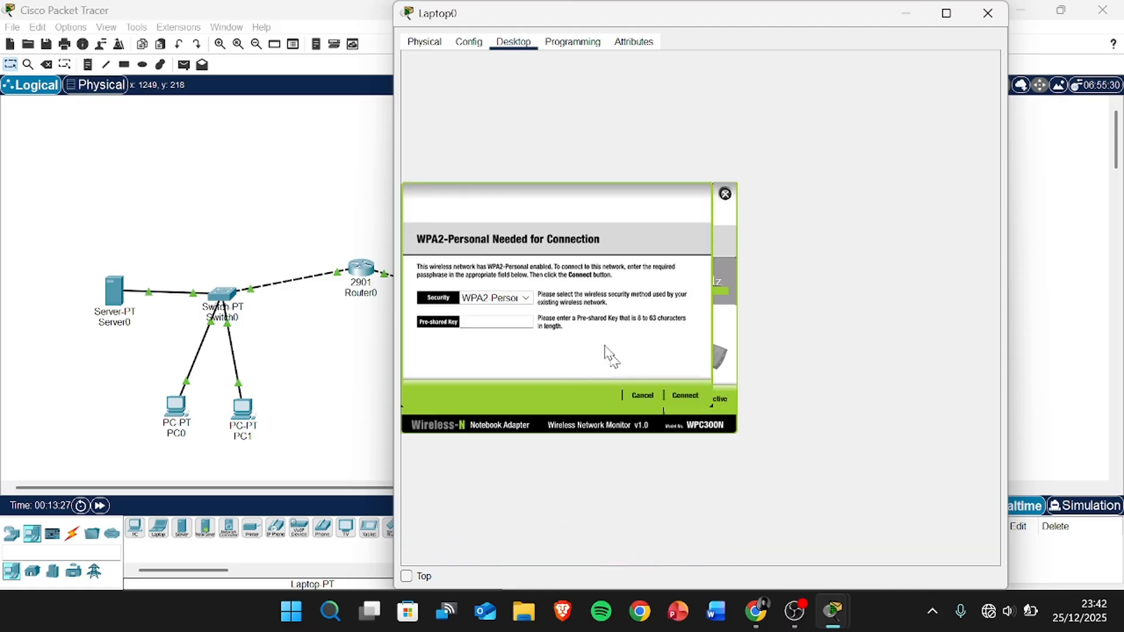
left_click(495, 321)
type("123")
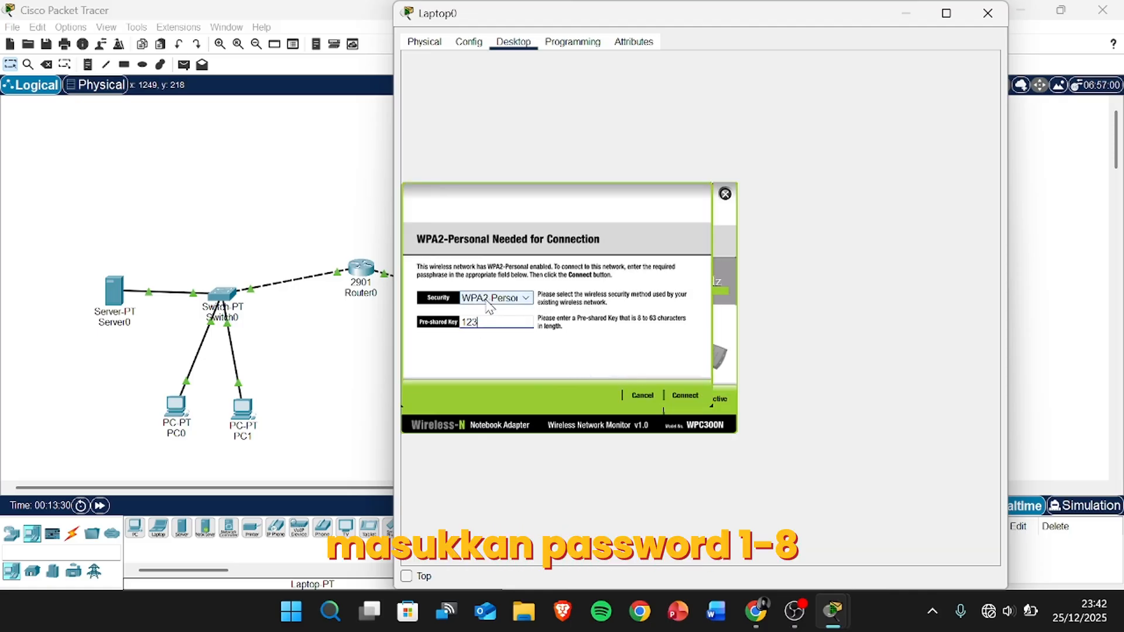
type("45678")
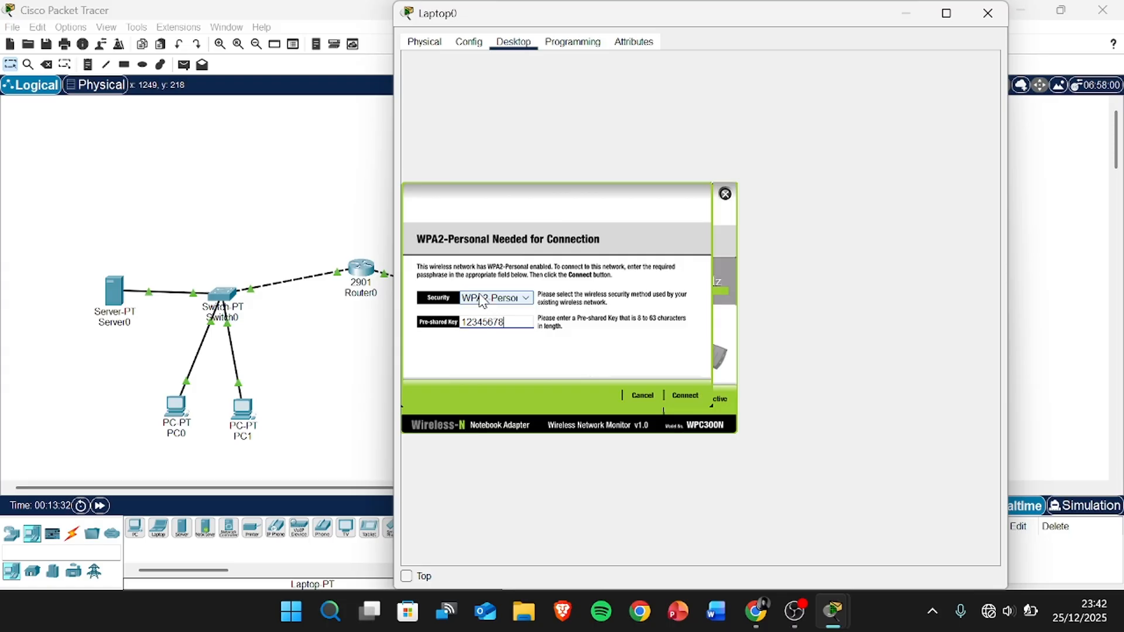
left_click(685, 396)
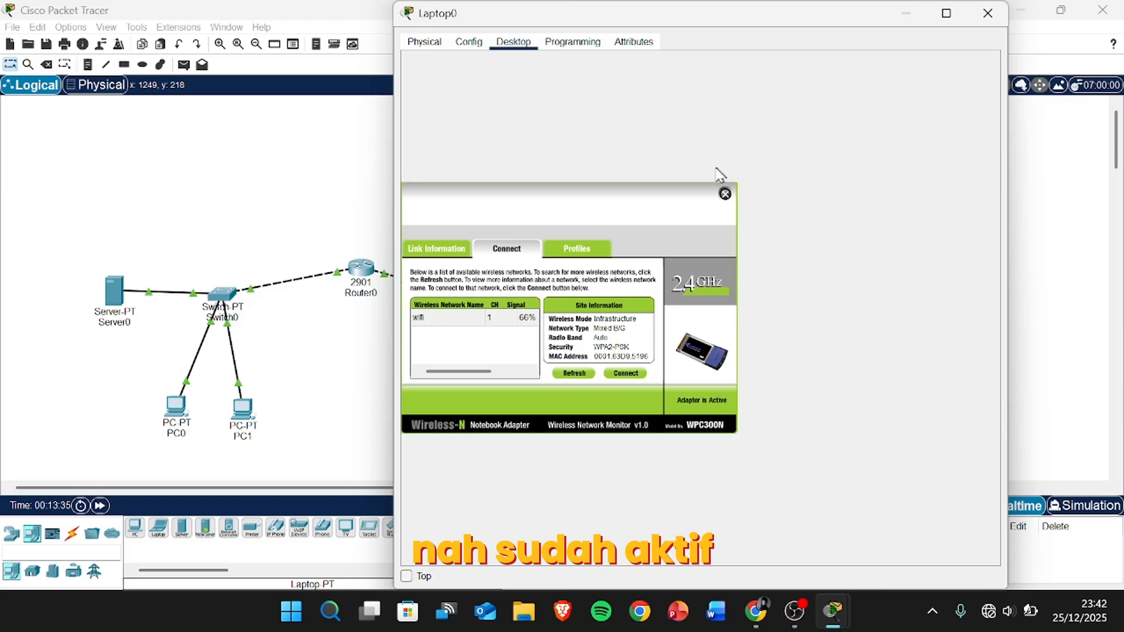
left_click(725, 193)
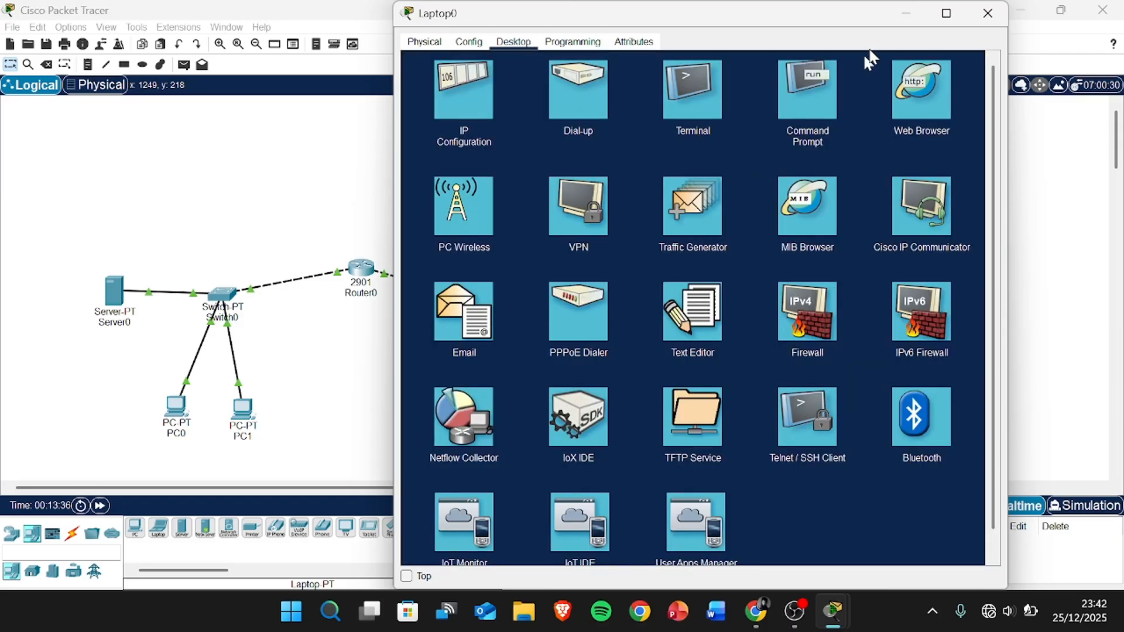
left_click(988, 13)
left_click_drag(739, 320, 720, 368)
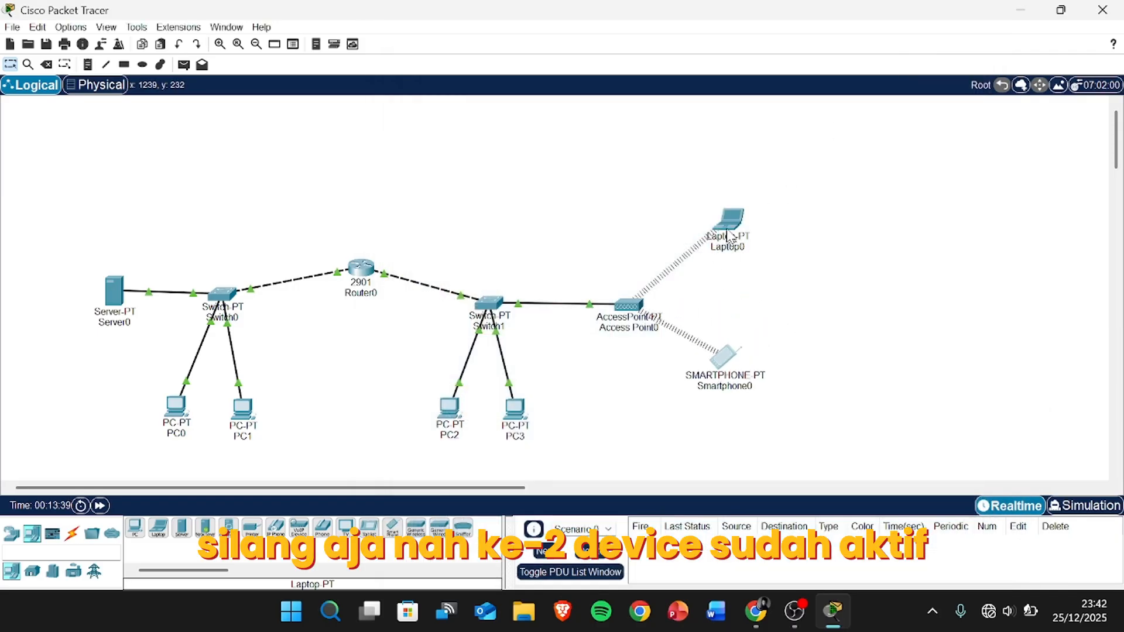
- Tidy the positions of Laptop0 and Router0, then open PC0's window
left_click_drag(728, 229, 725, 275)
left_click_drag(359, 267, 357, 258)
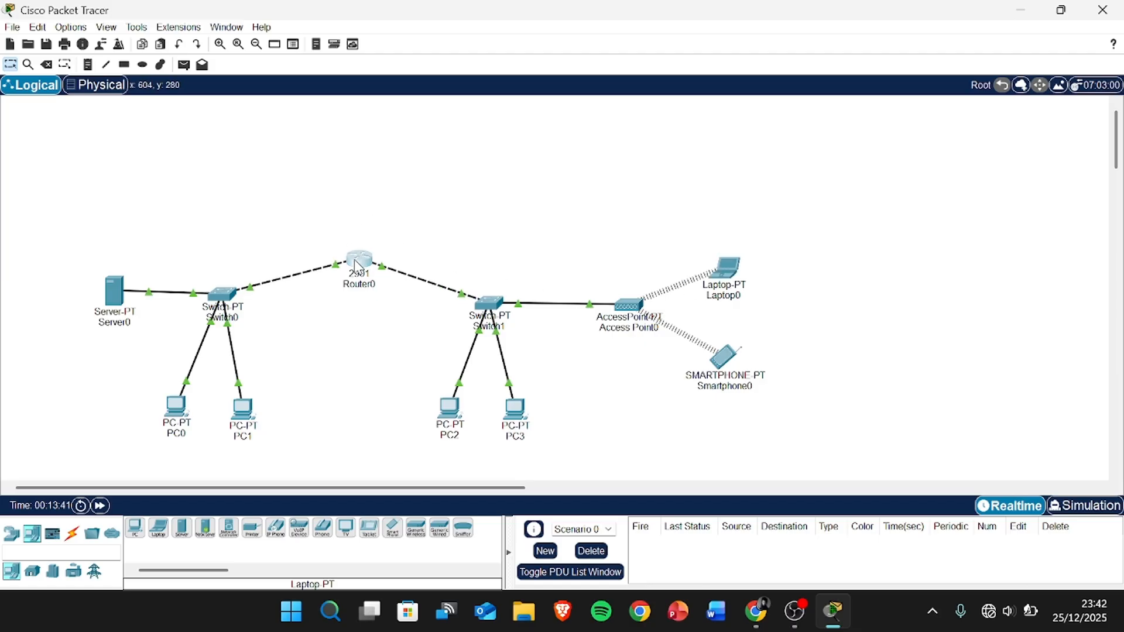
left_click(175, 410)
left_click(989, 9)
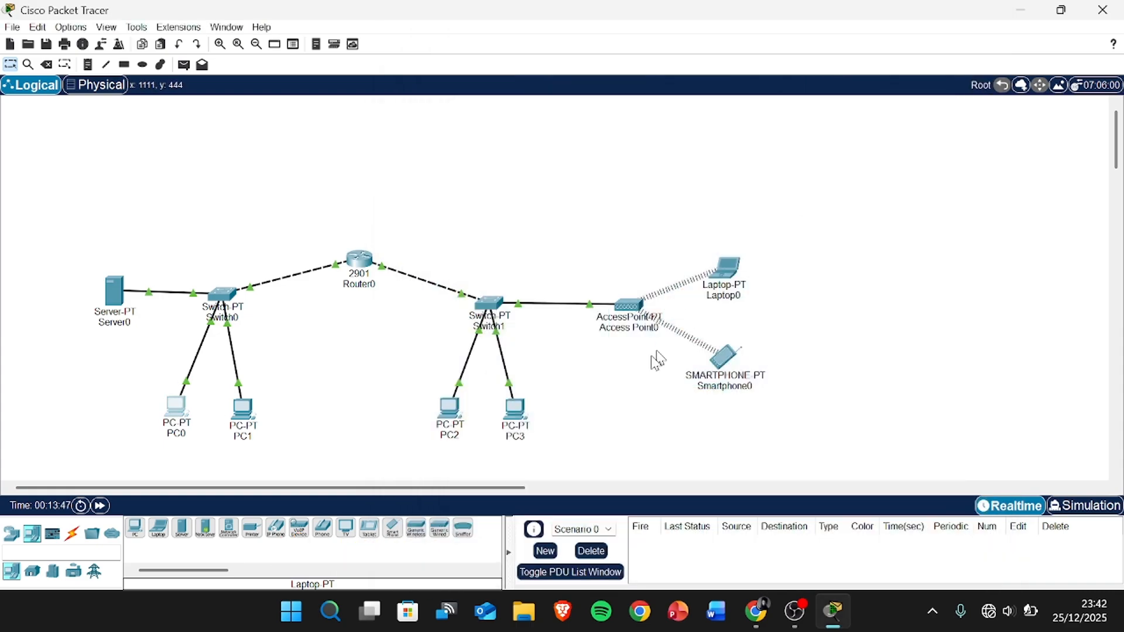
left_click(515, 410)
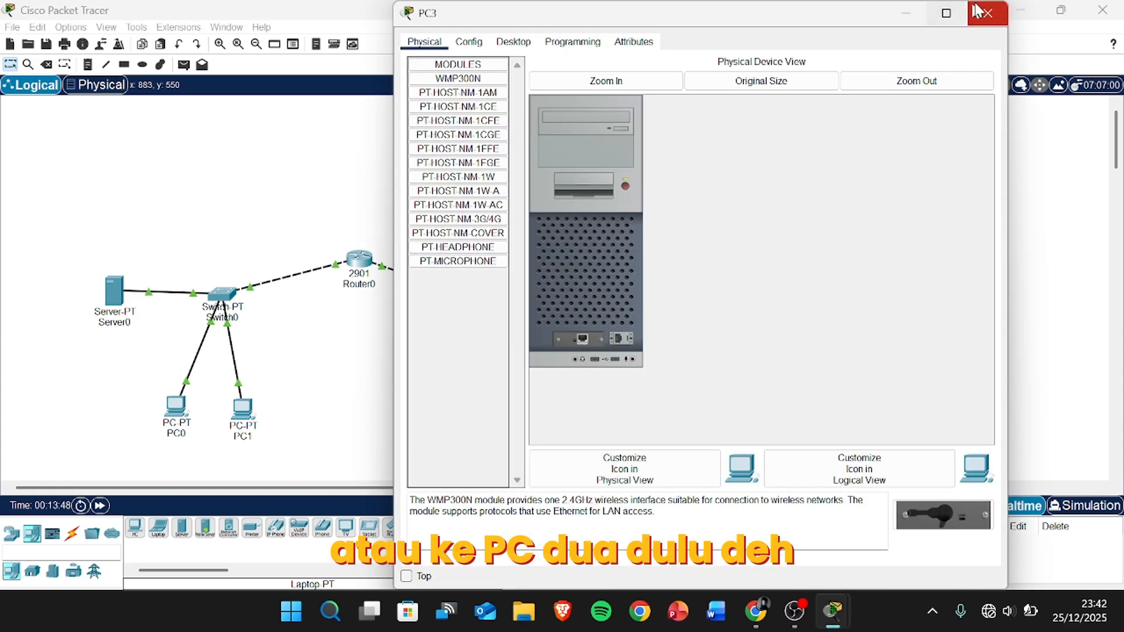
left_click(987, 12)
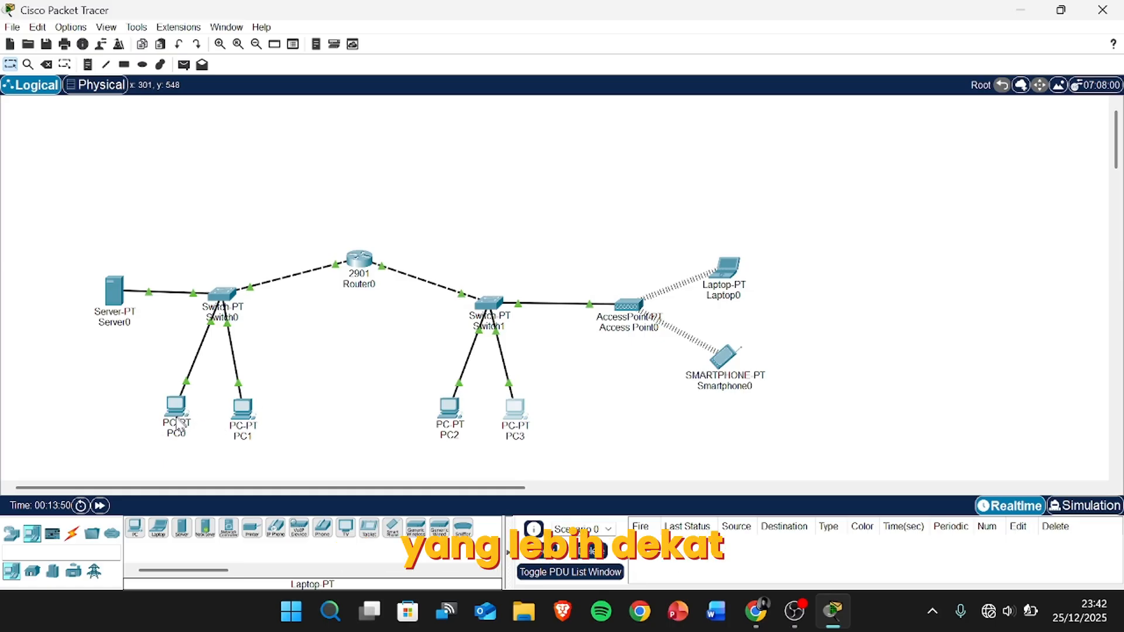
left_click(176, 413)
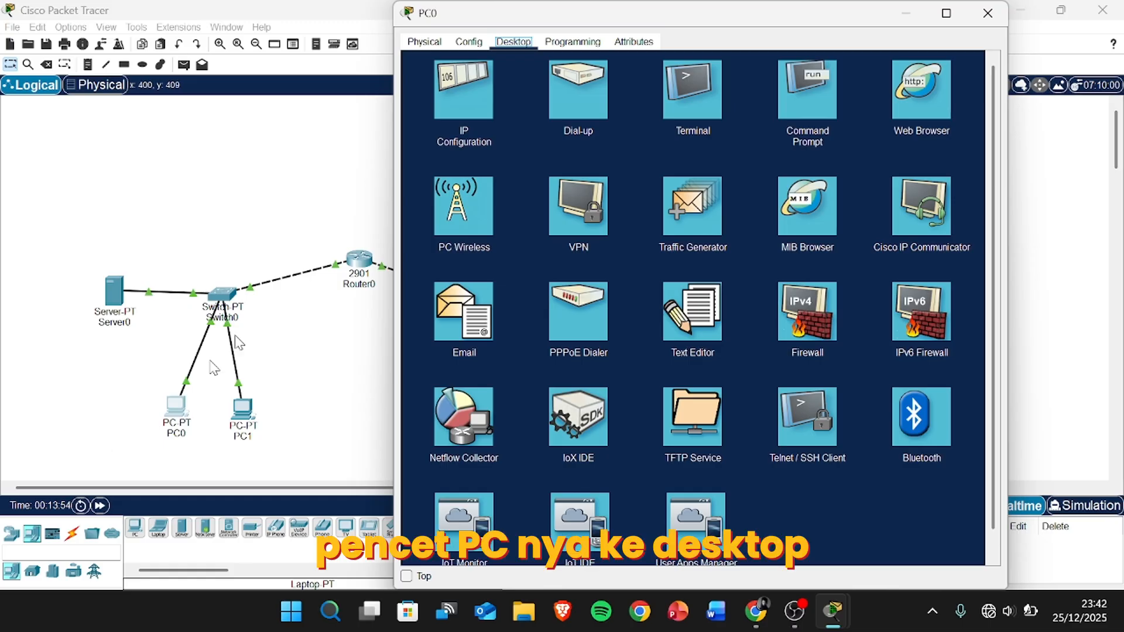
- Email the second user from PC0 with subject HALOOOO and body 'TES UNTUK CONFIG I'
left_click(457, 308)
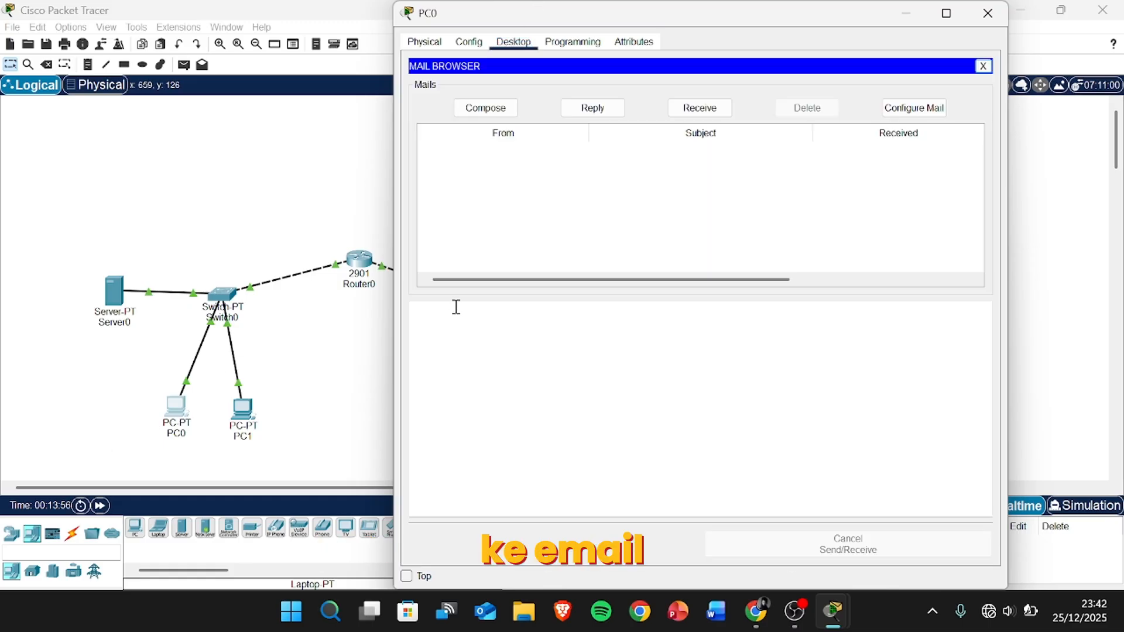
left_click(500, 112)
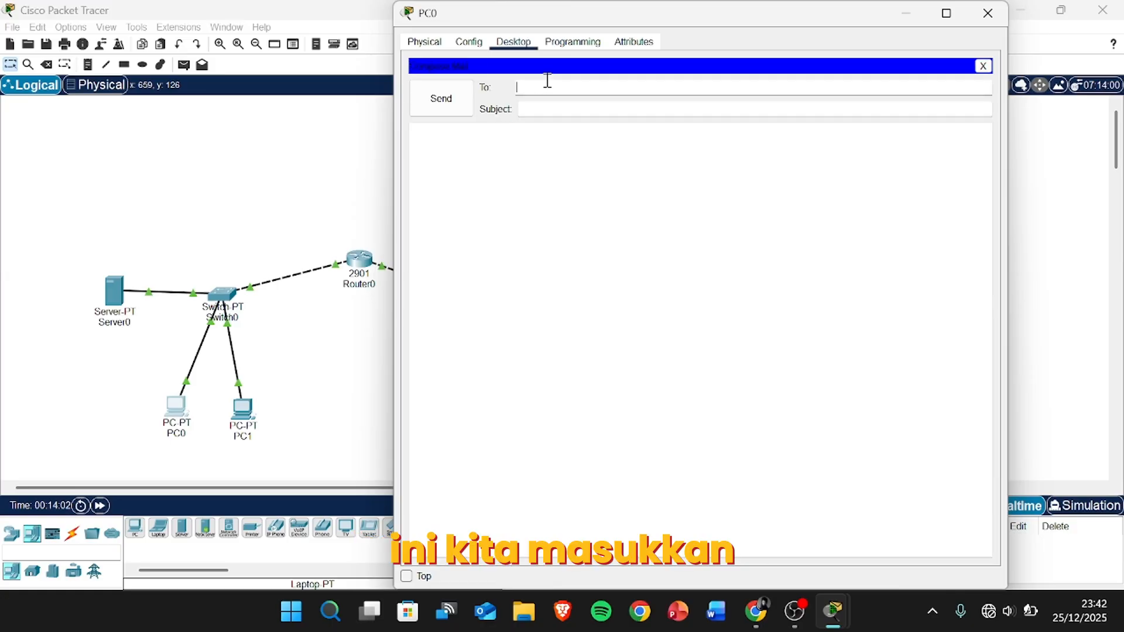
type("user2")
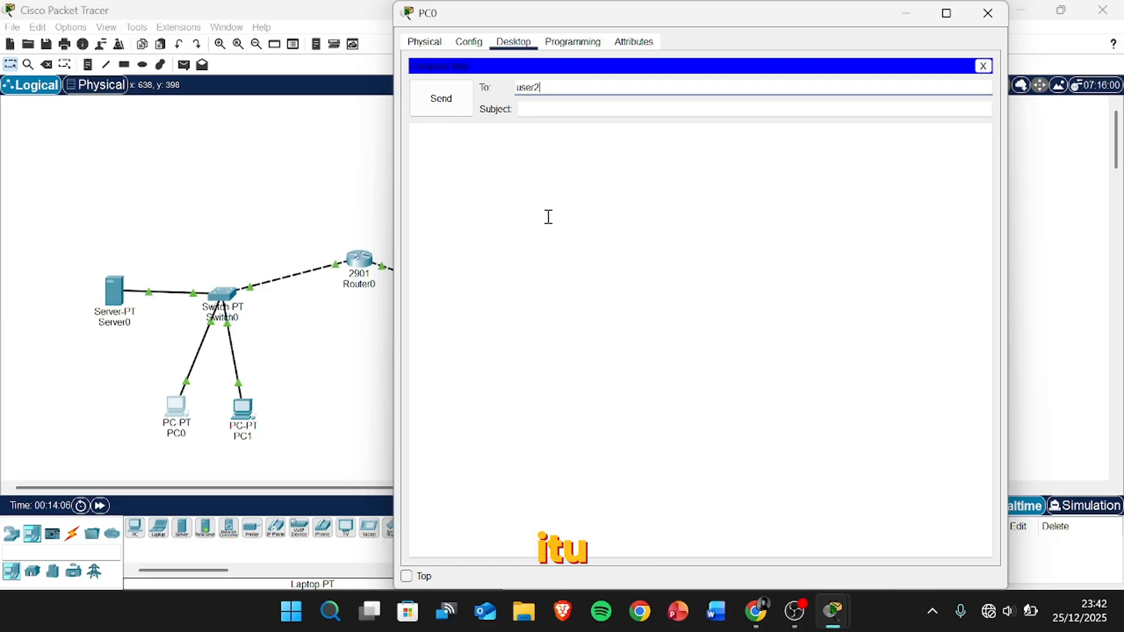
type("@bintang.com")
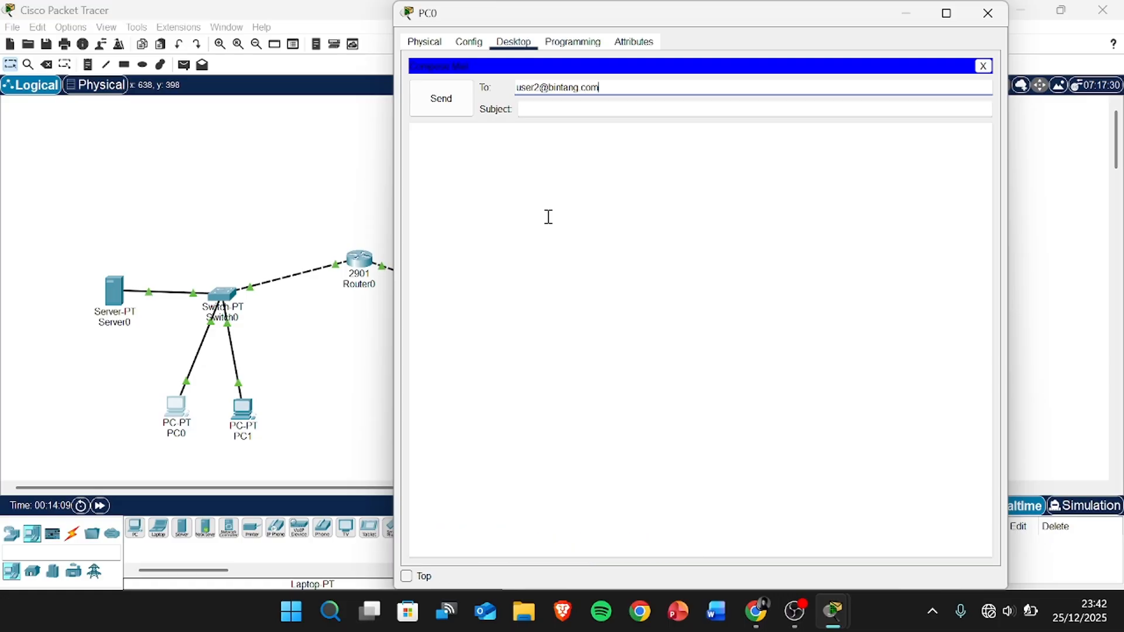
key("Tab")
key("Caps_Lock")
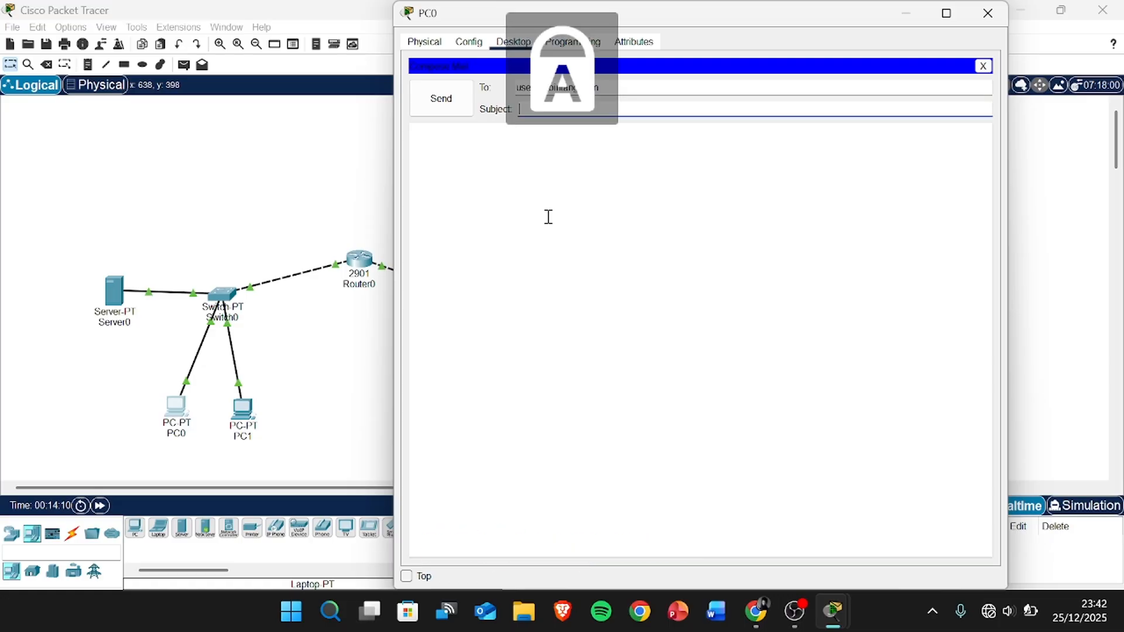
type("HALOOOO")
left_click(548, 216)
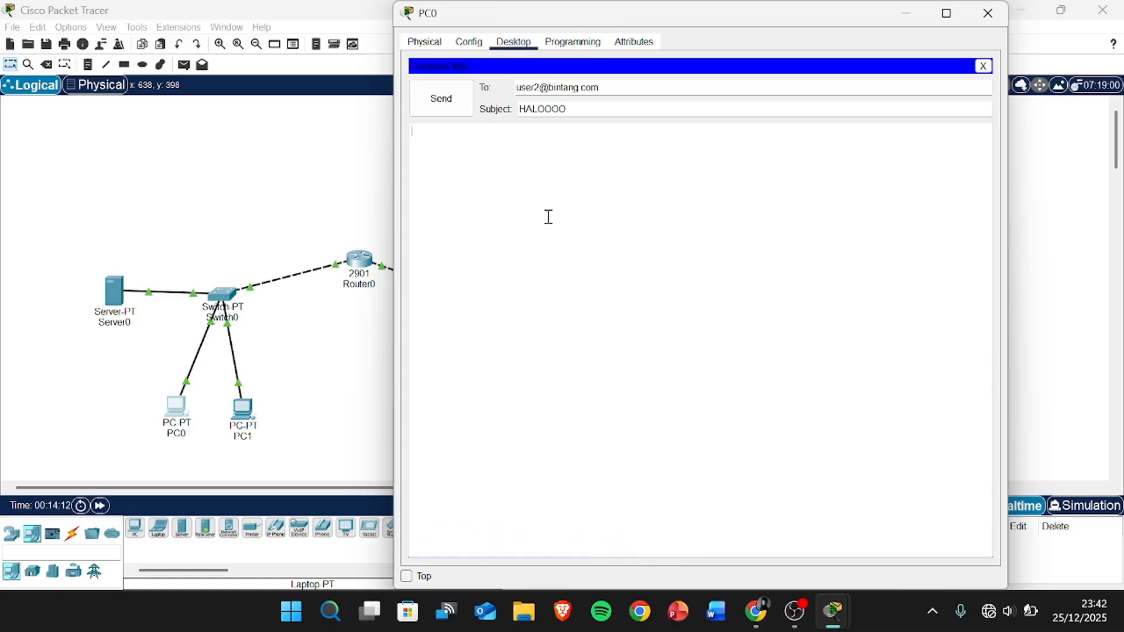
type("TES UN")
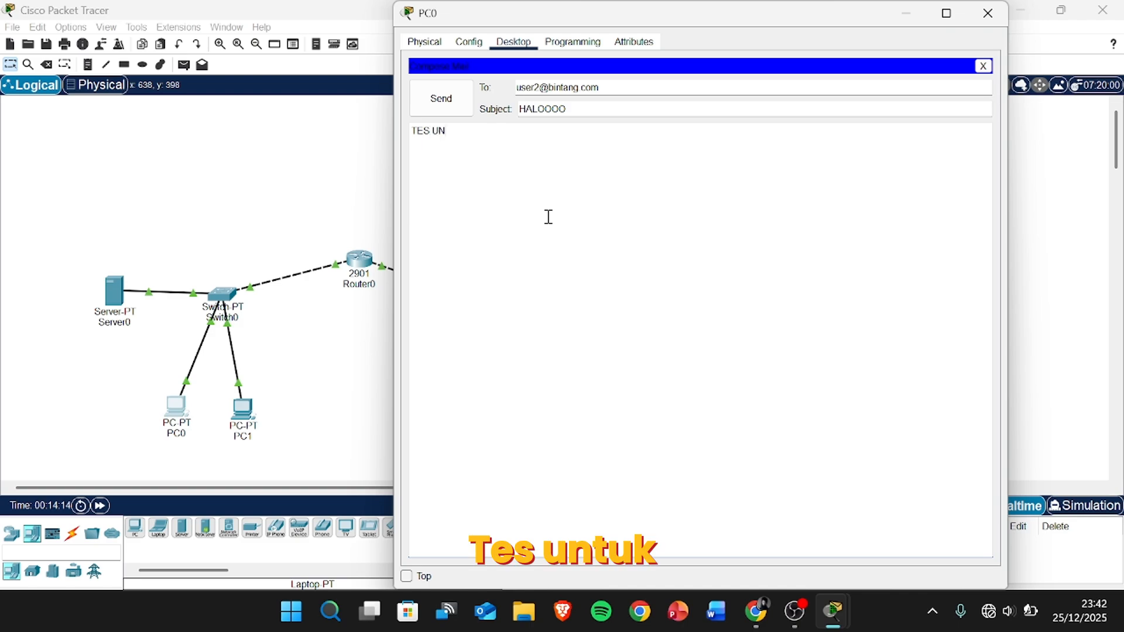
type("TUK CON")
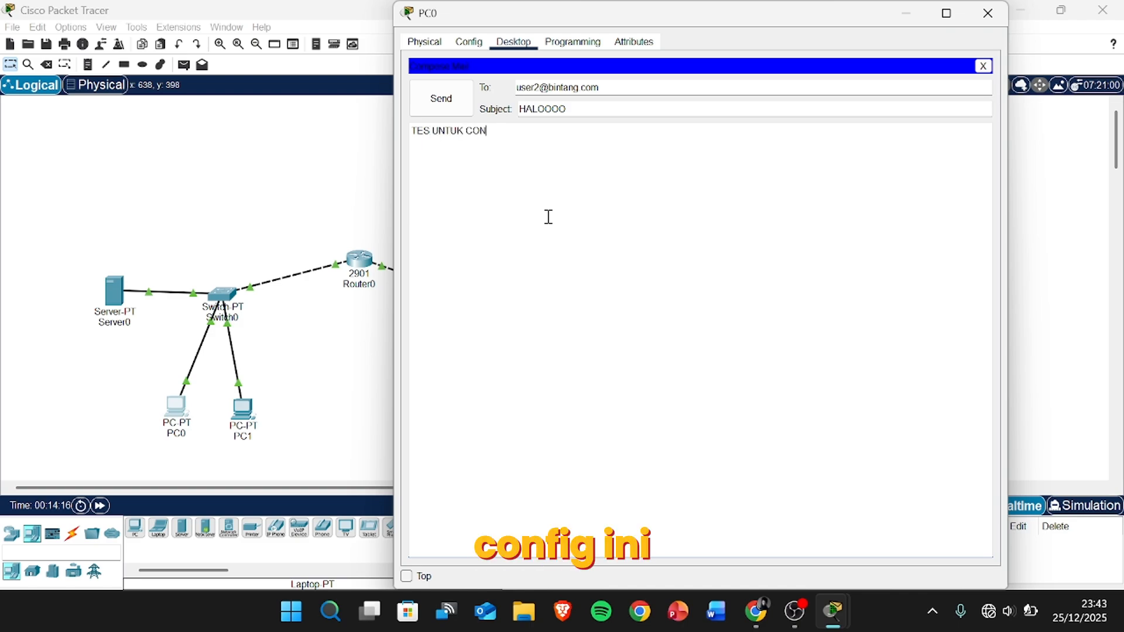
type("FIG INI")
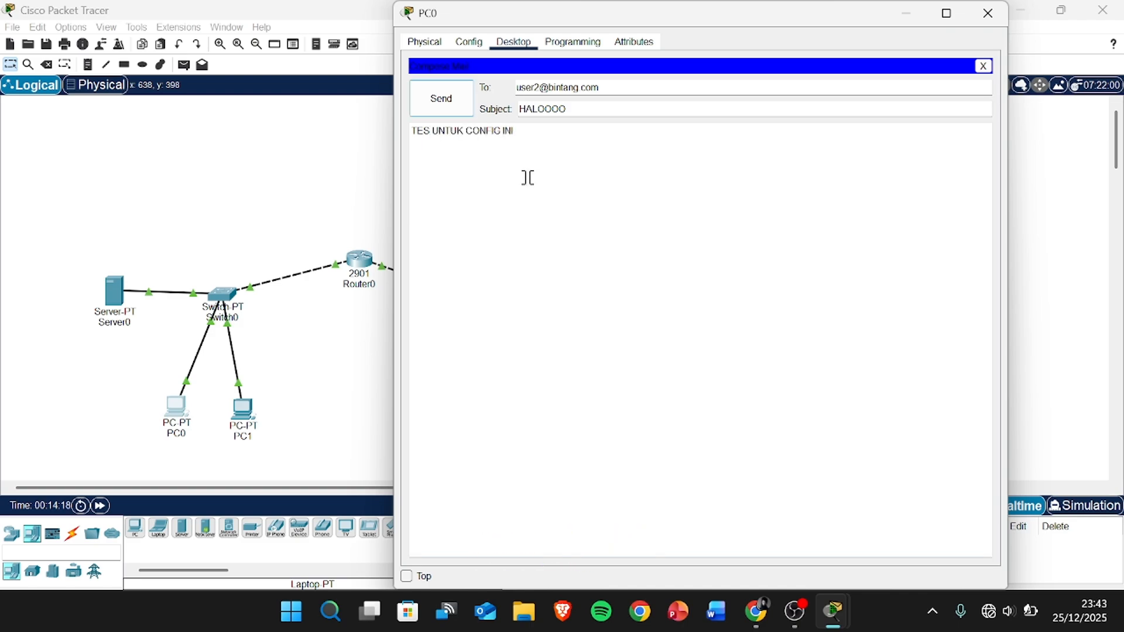
key("Caps_Lock")
left_click(451, 106)
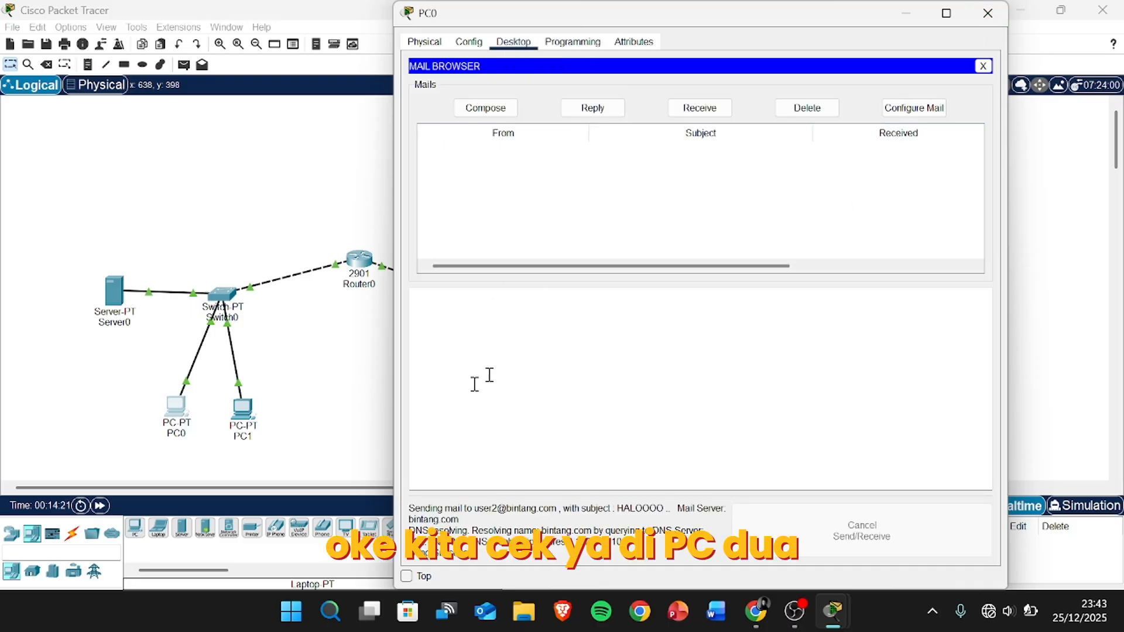
left_click(984, 16)
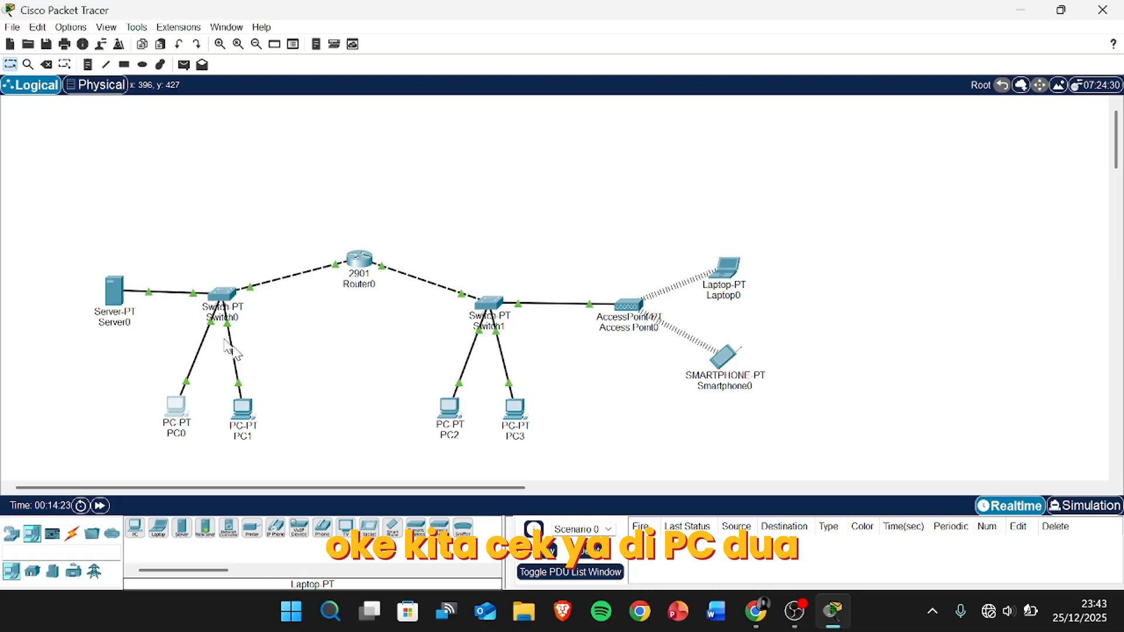
- On PC1, fetch new mail and read the HALOOOO message
left_click(248, 417)
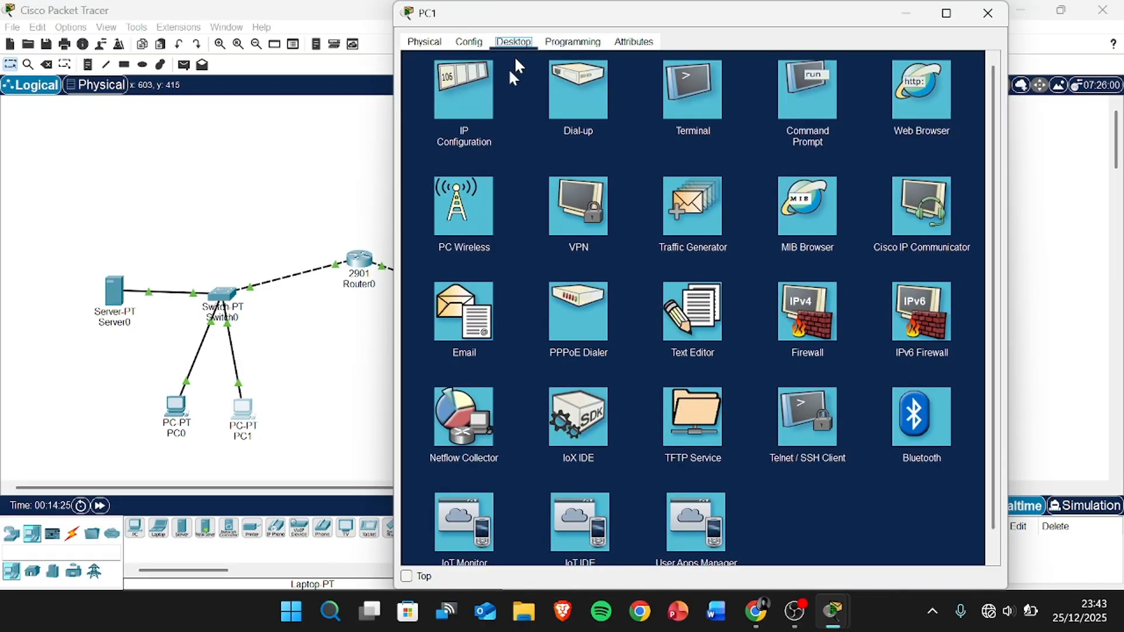
left_click(459, 311)
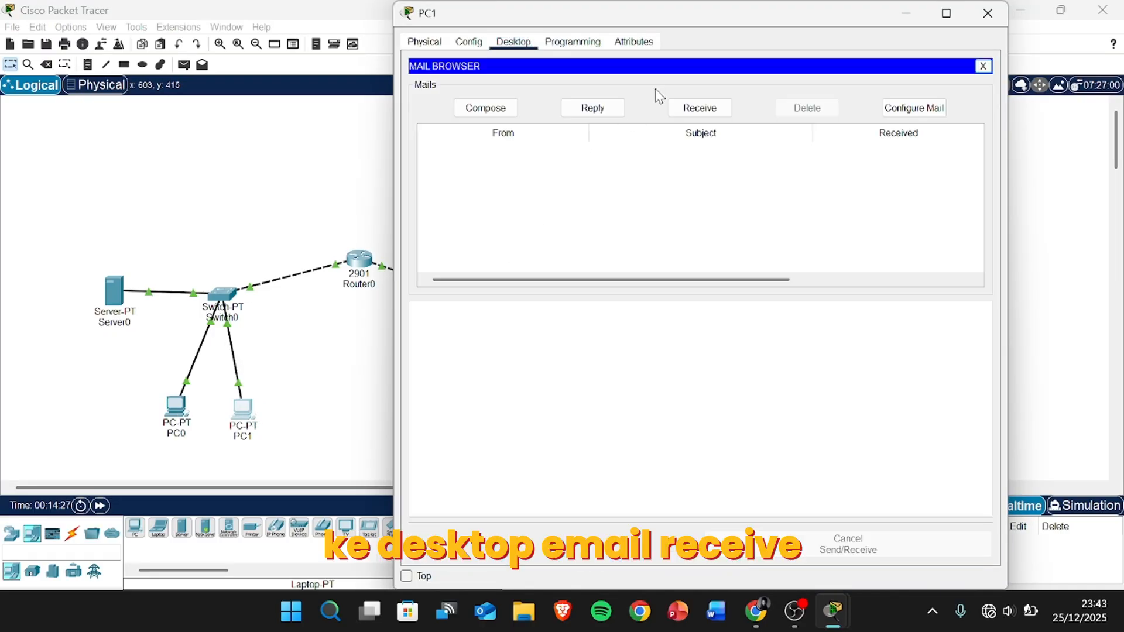
left_click(673, 112)
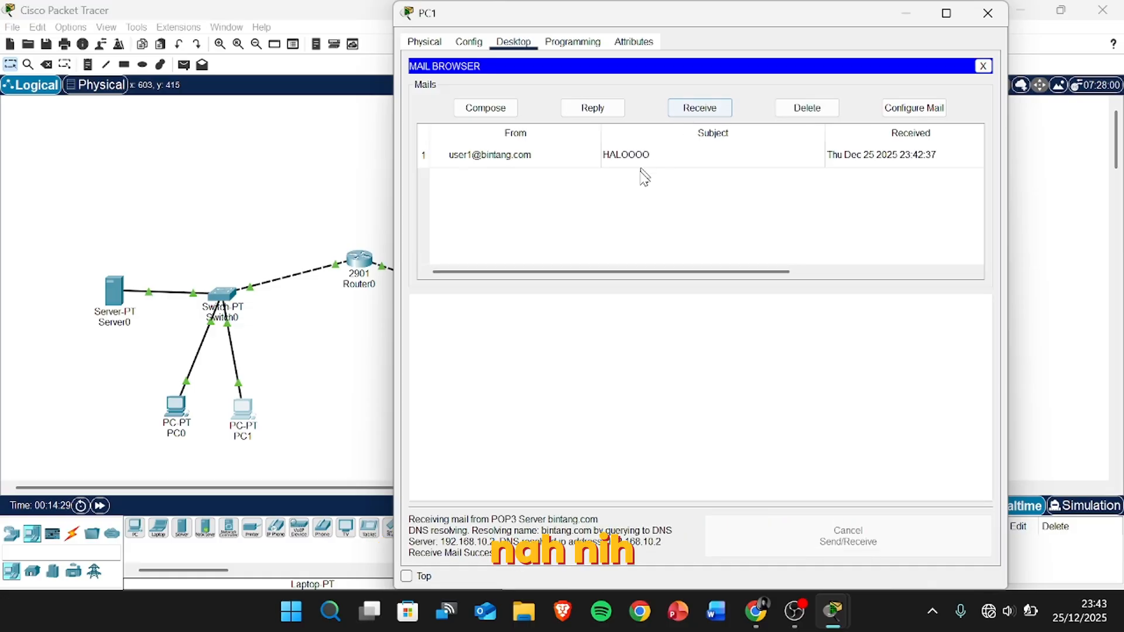
left_click(650, 159)
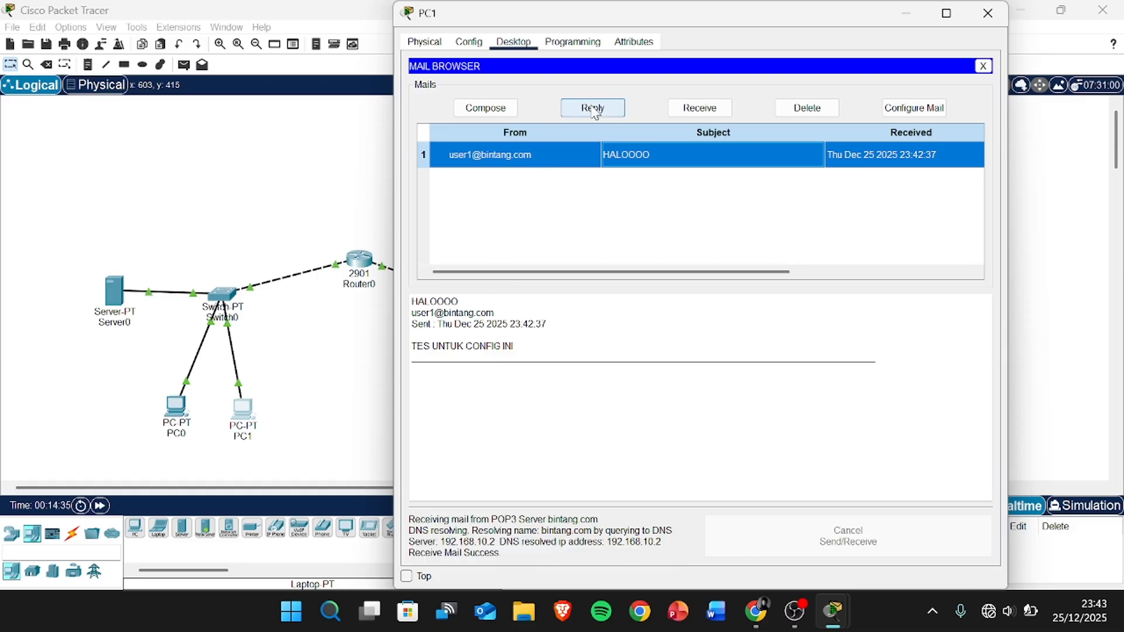
left_click(492, 389)
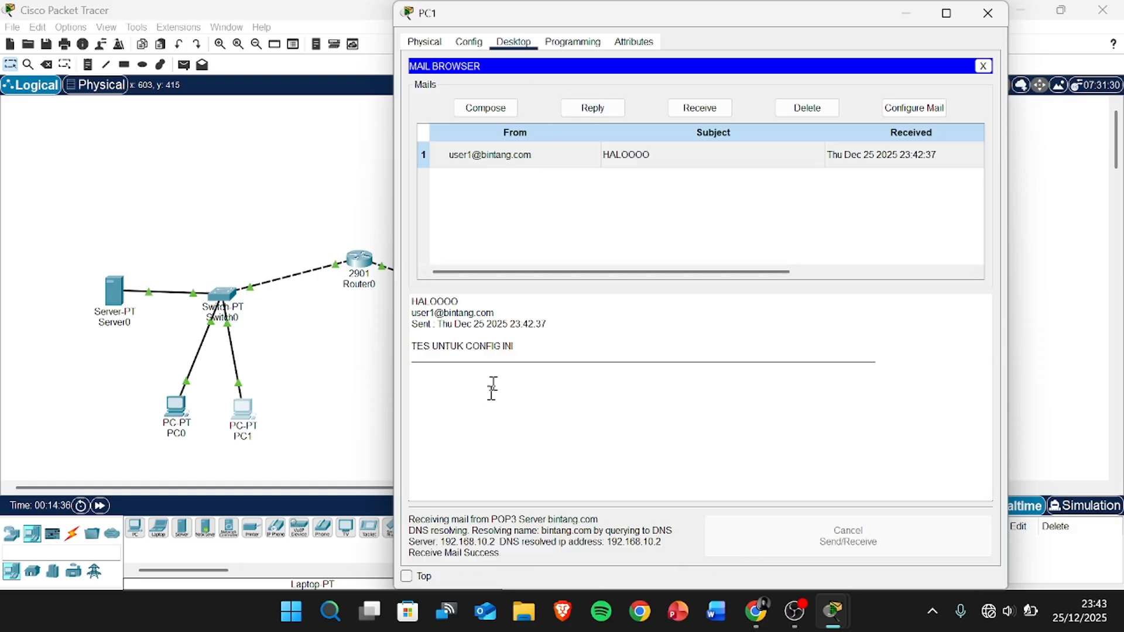
- Reply to HALOOOO with 'iyaaa ha', send it, and close PC1
left_click(593, 108)
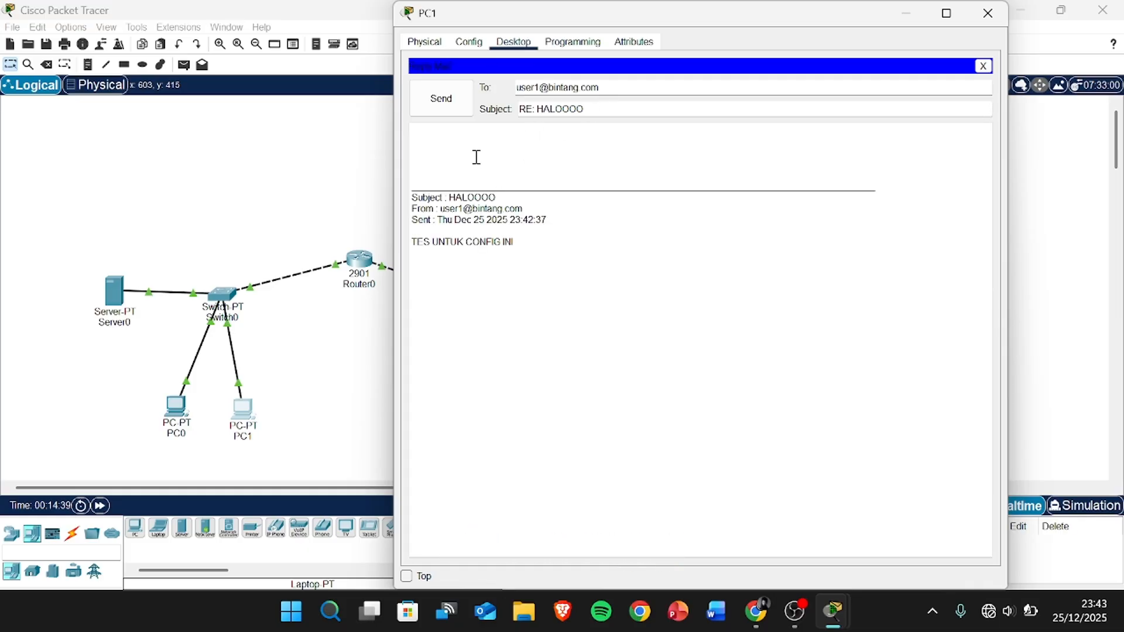
type("iyaaa haloo")
left_click(451, 111)
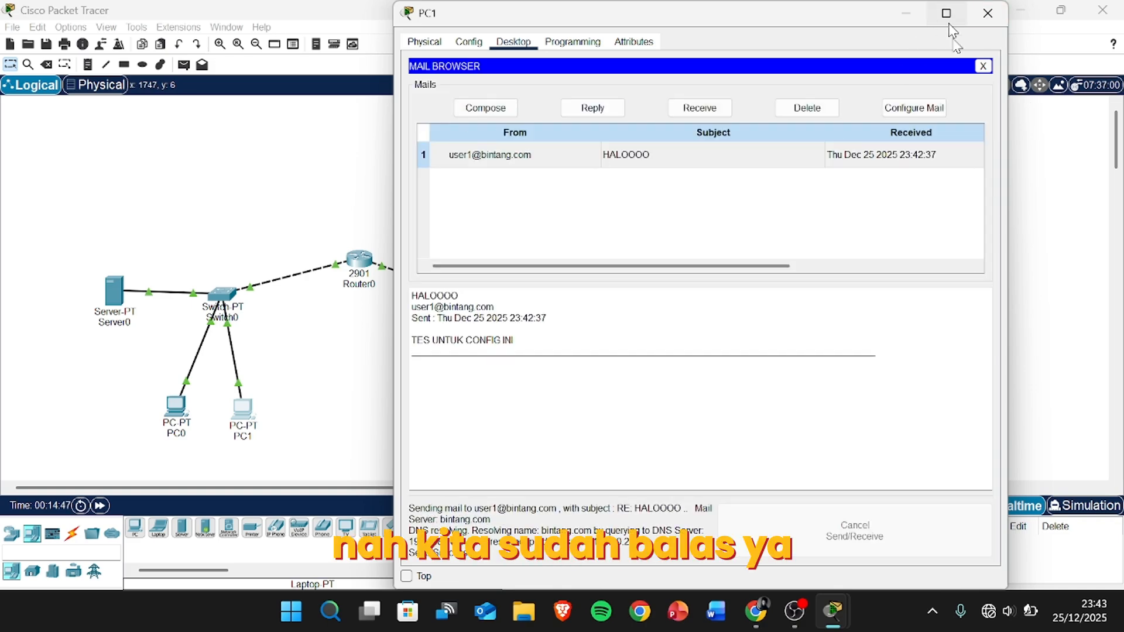
left_click(988, 13)
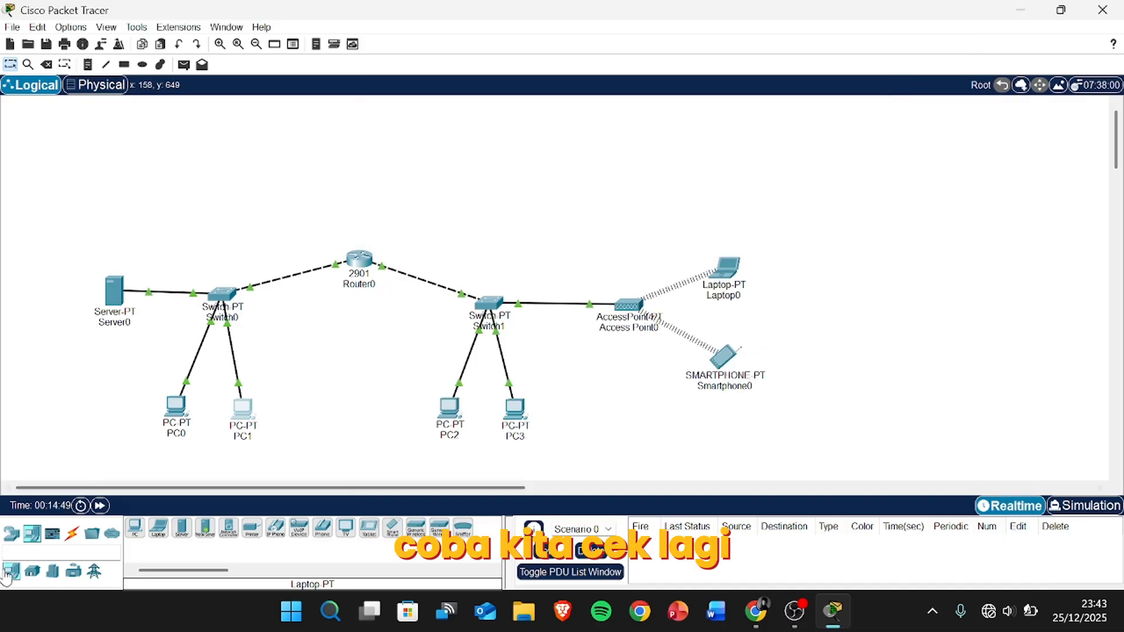
- Fetch PC0's mail and read the RE: HALOOOO reply 'iyaaa haloo'
left_click(177, 409)
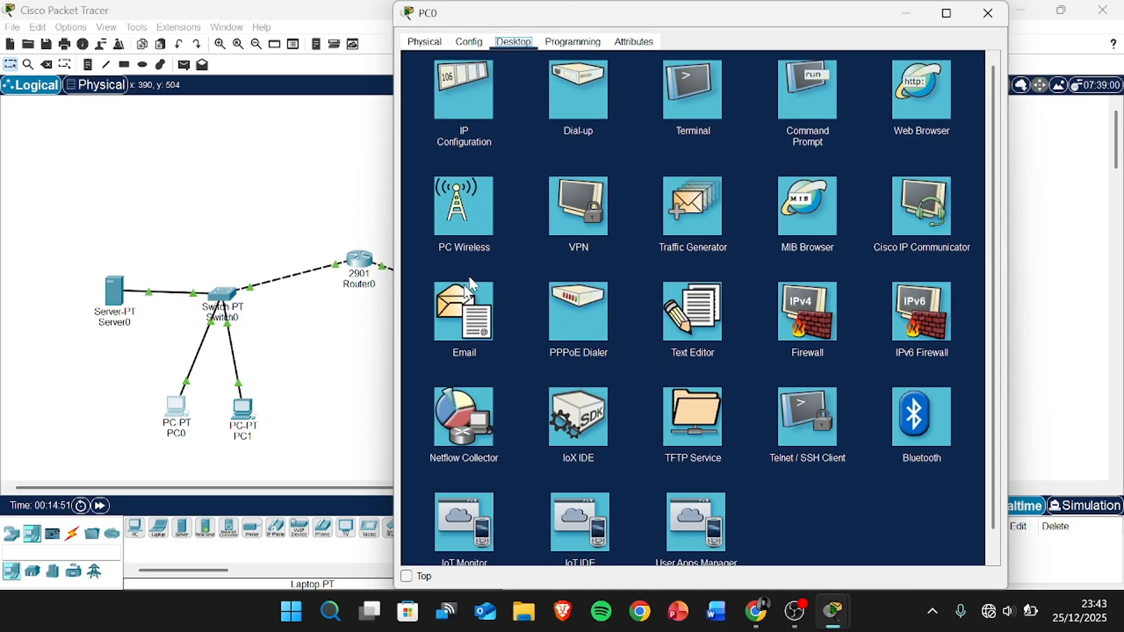
left_click(470, 284)
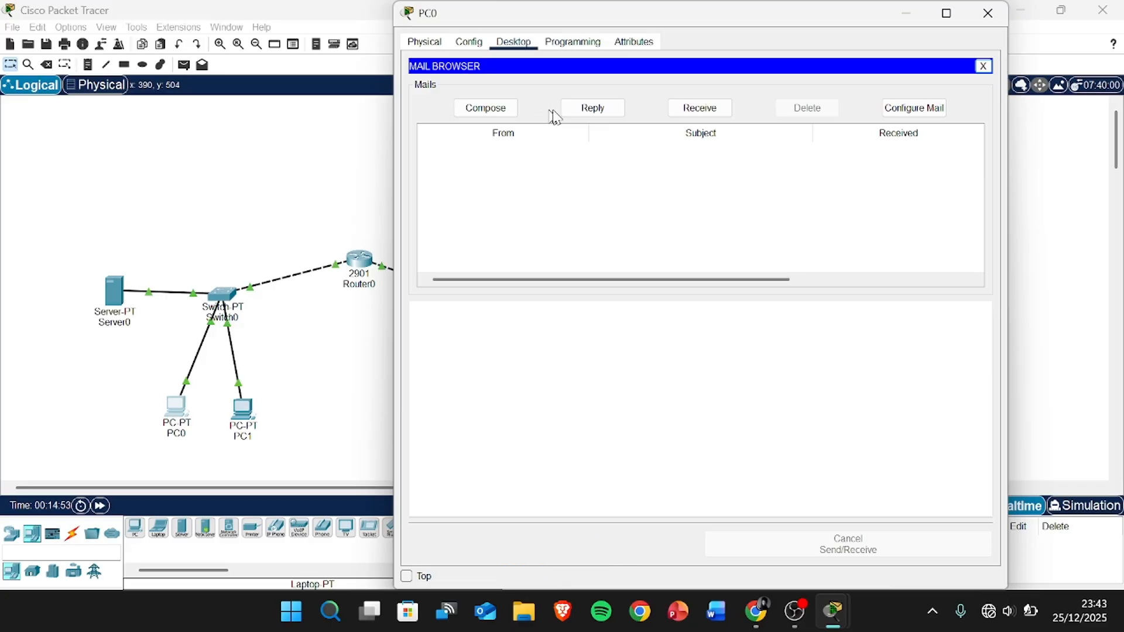
left_click(685, 113)
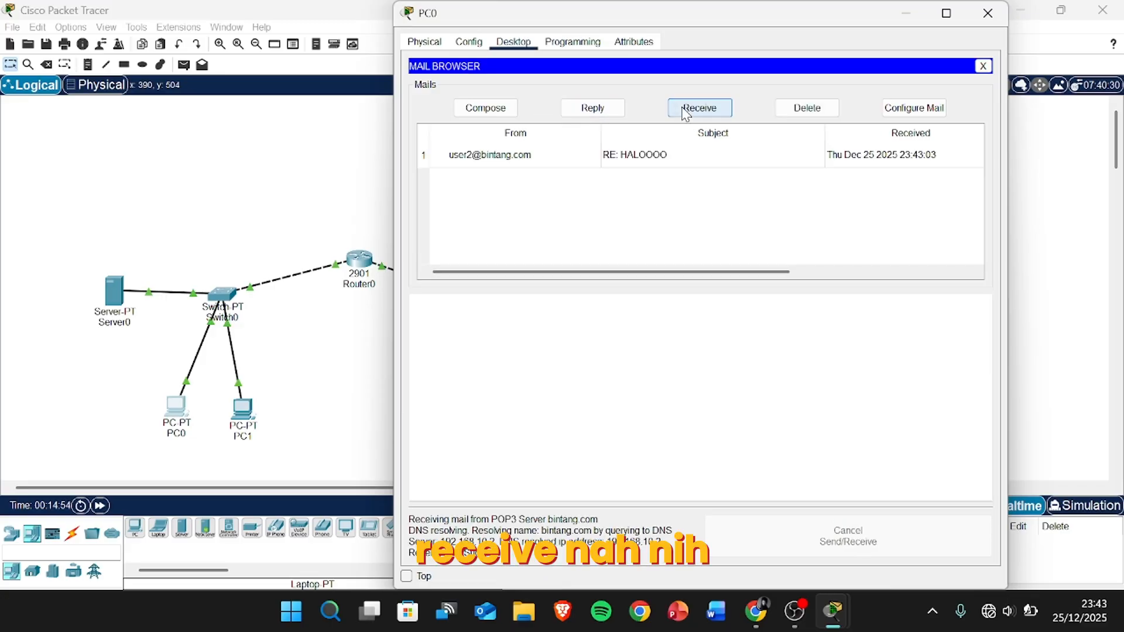
left_click(627, 156)
left_click(458, 373)
left_click_drag(460, 373, 413, 370)
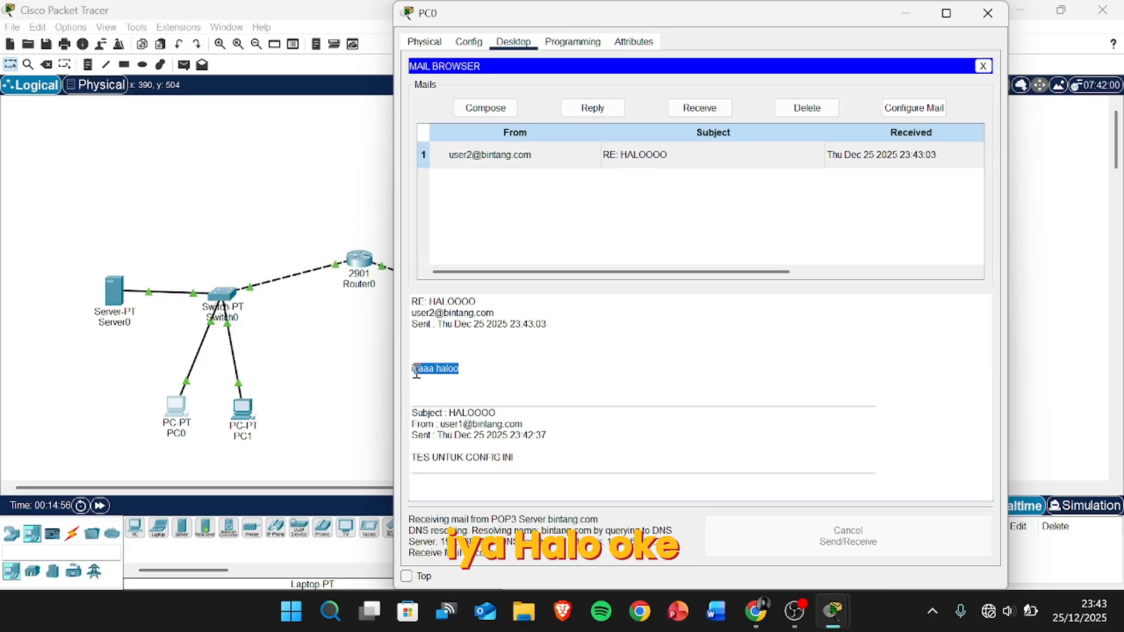
left_click(434, 370)
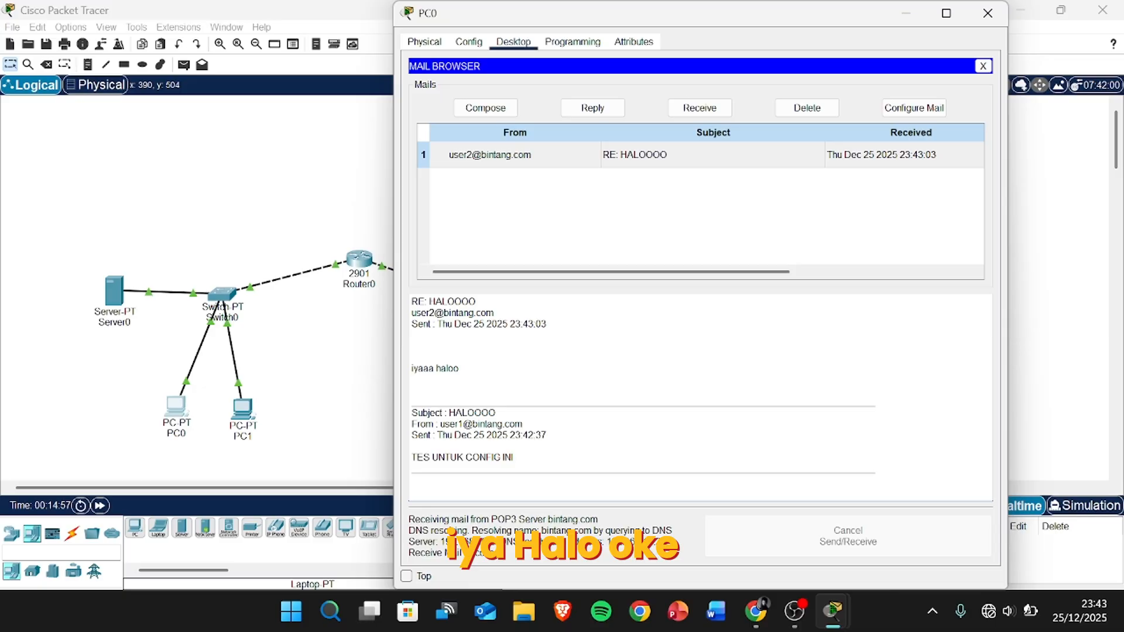
left_click(988, 12)
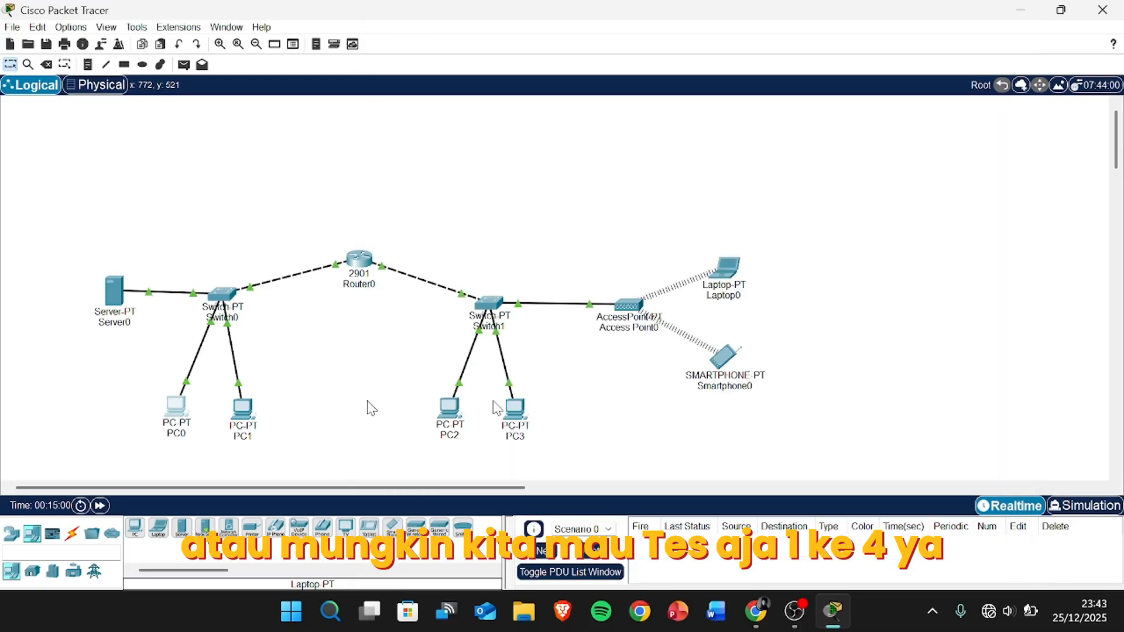
- Start a new mail in PC0's email app addressed to user 4
left_click(177, 410)
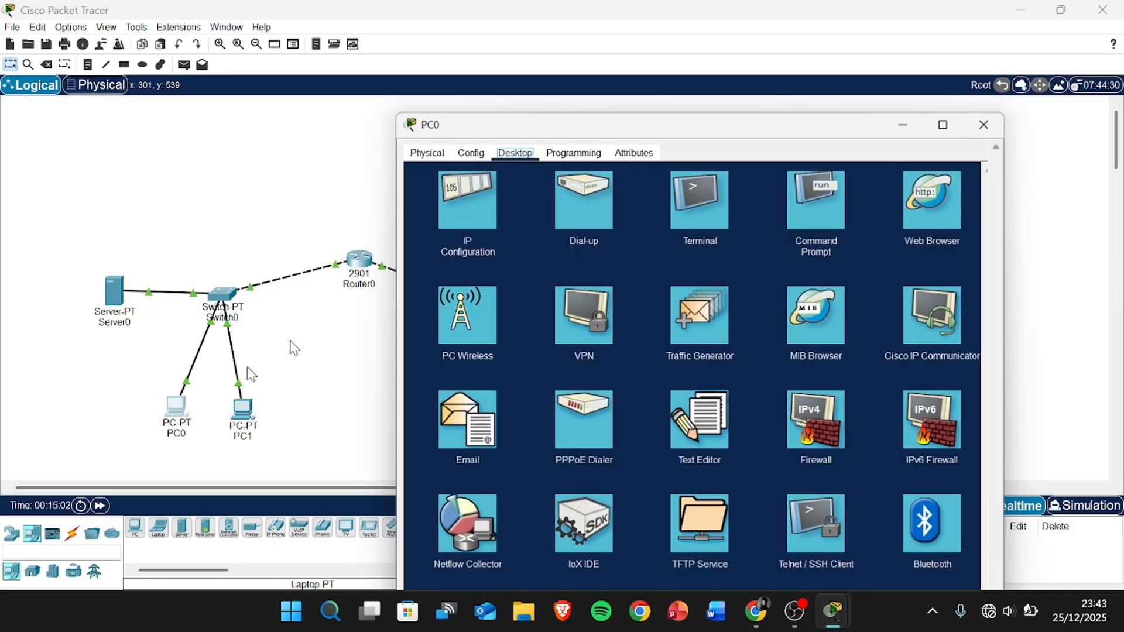
left_click(483, 307)
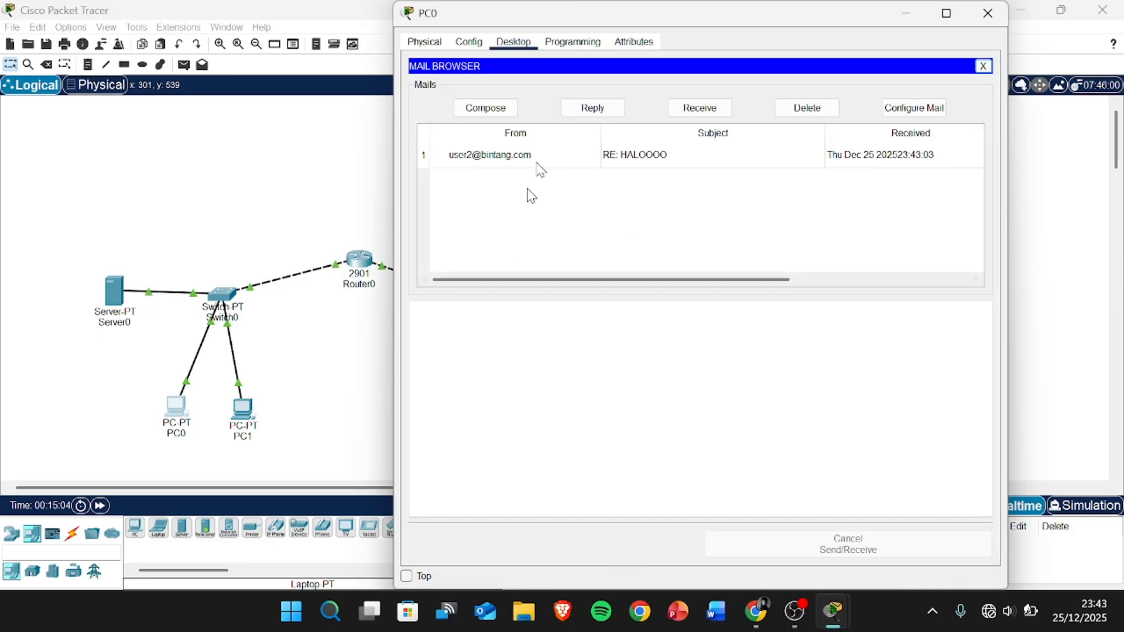
left_click(485, 108)
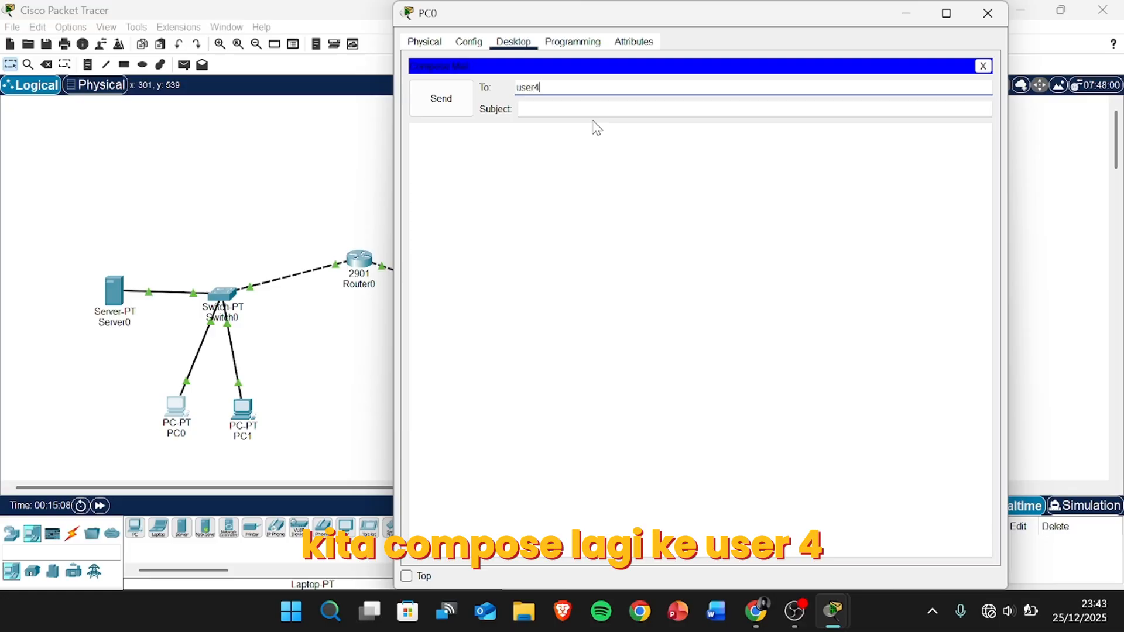
key("Tab")
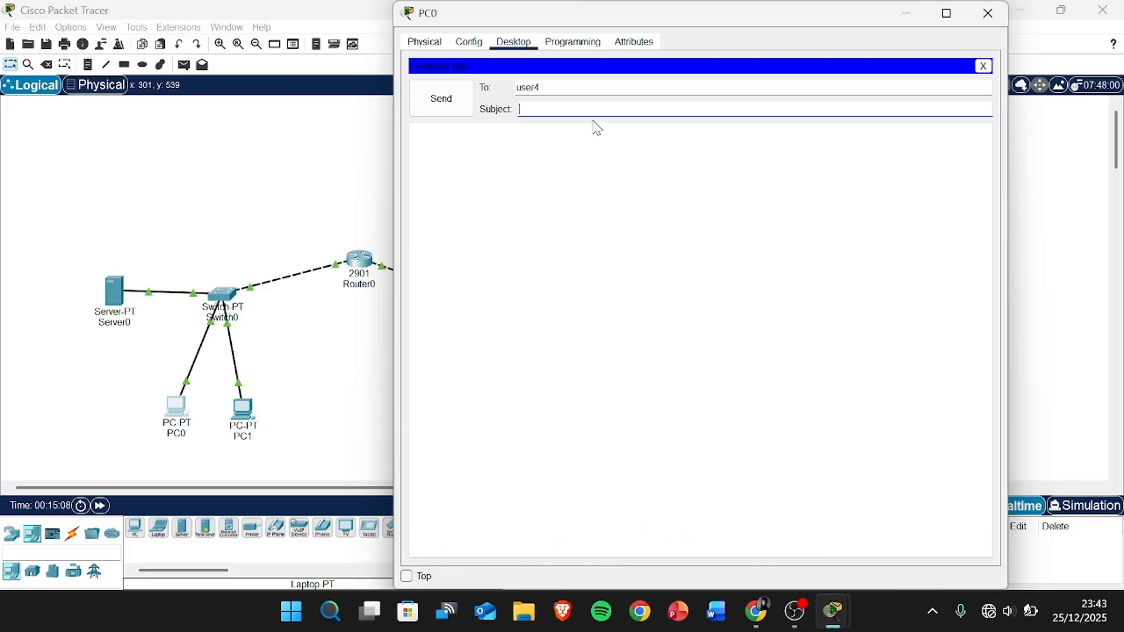
left_click(597, 90)
type("@bintang.com")
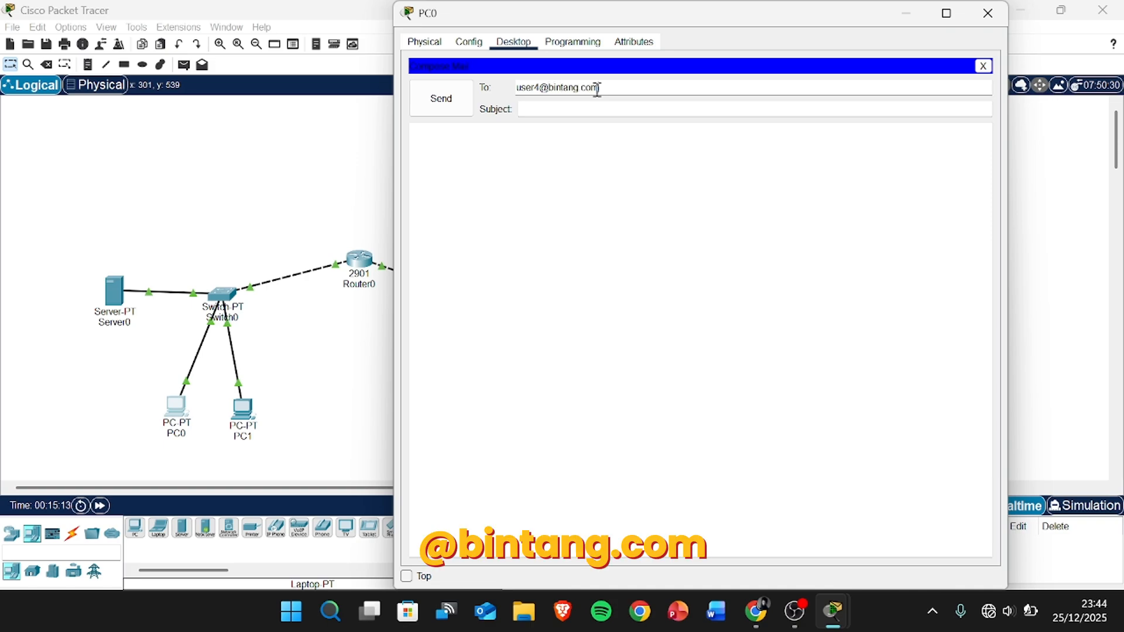
key("Tab")
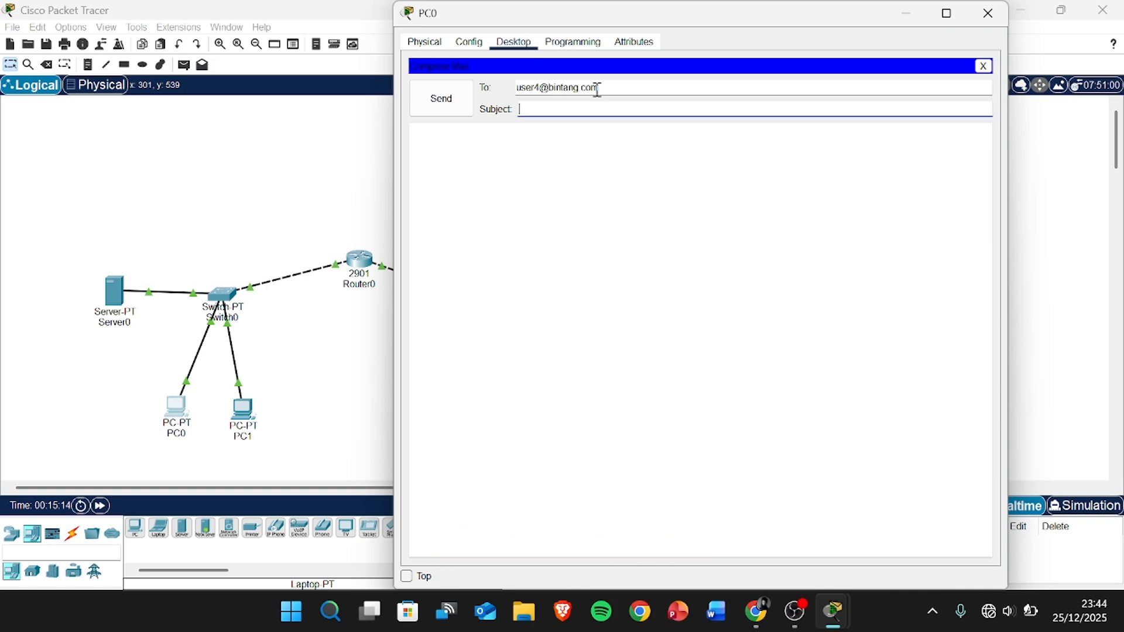
- Give it subject HAII USER 4 and body 'SAYA BINTANG', send it, and close PC0
key("Caps_Lock")
type("HAII USER 4")
left_click(558, 195)
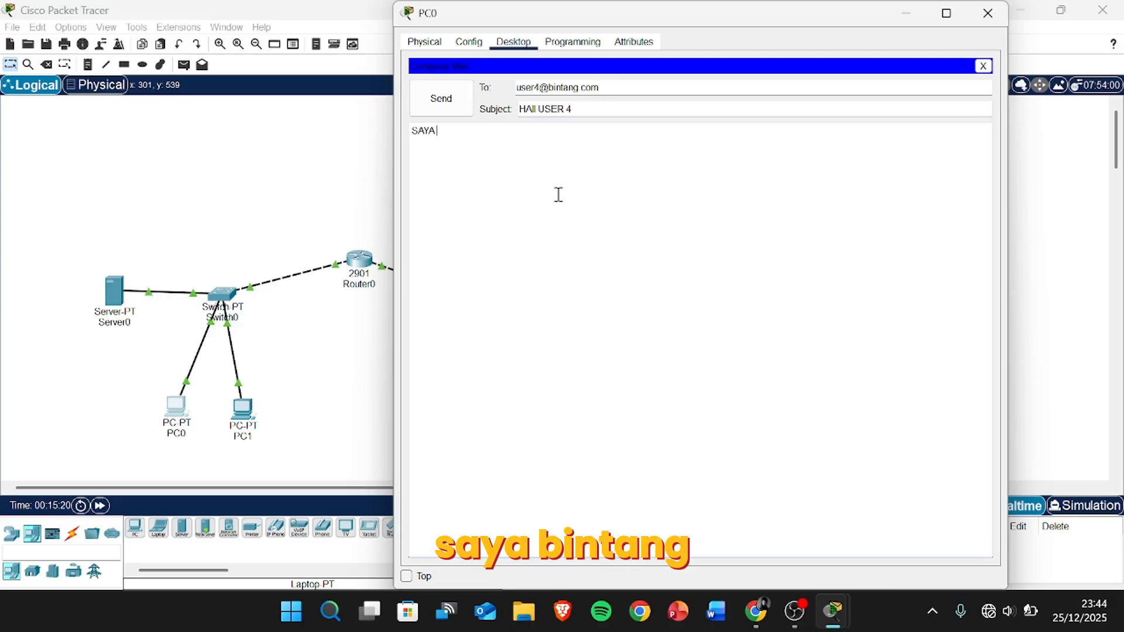
type("SAYA BINTANG")
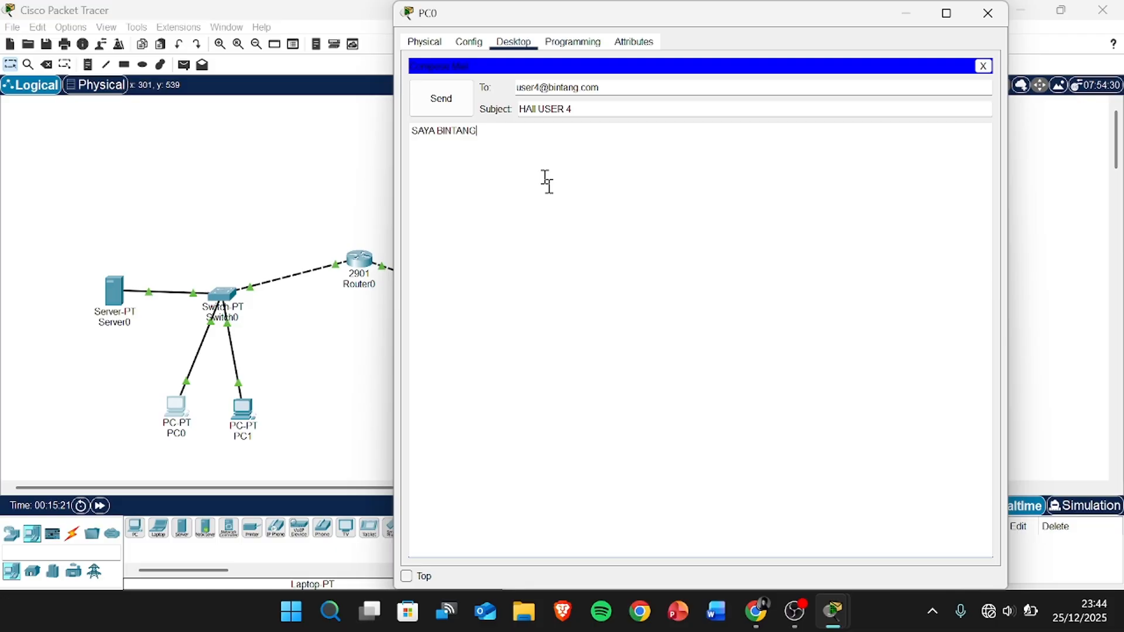
left_click(465, 92)
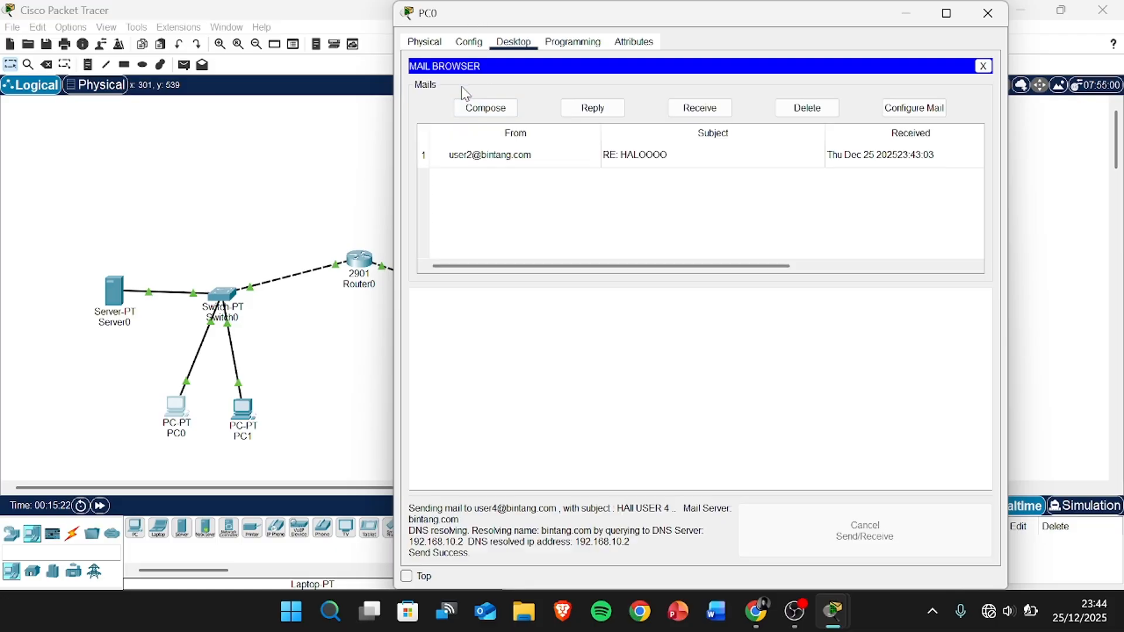
left_click(987, 13)
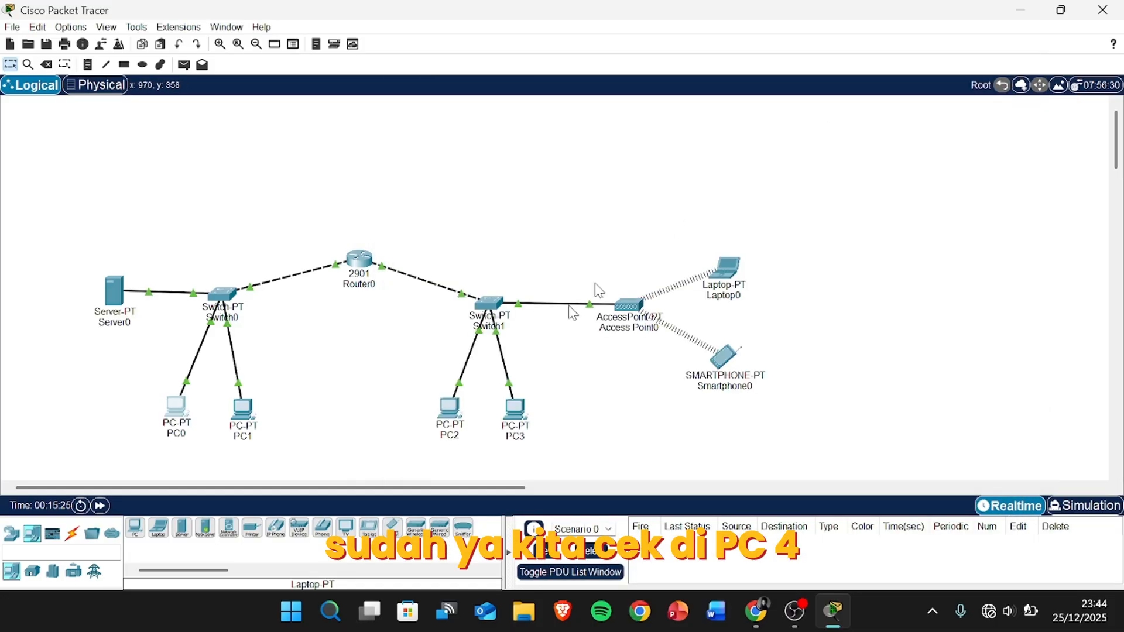
- On PC3, fetch mail and read the HAII USER 4 message
double_click(515, 408)
left_click_drag(535, 122, 534, 13)
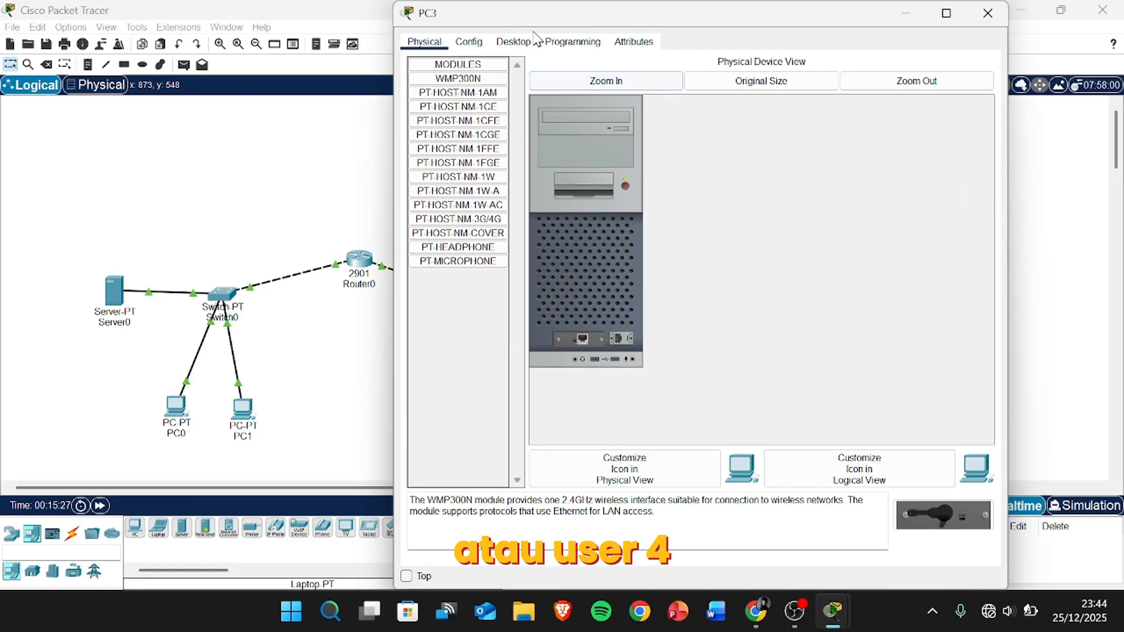
left_click(513, 42)
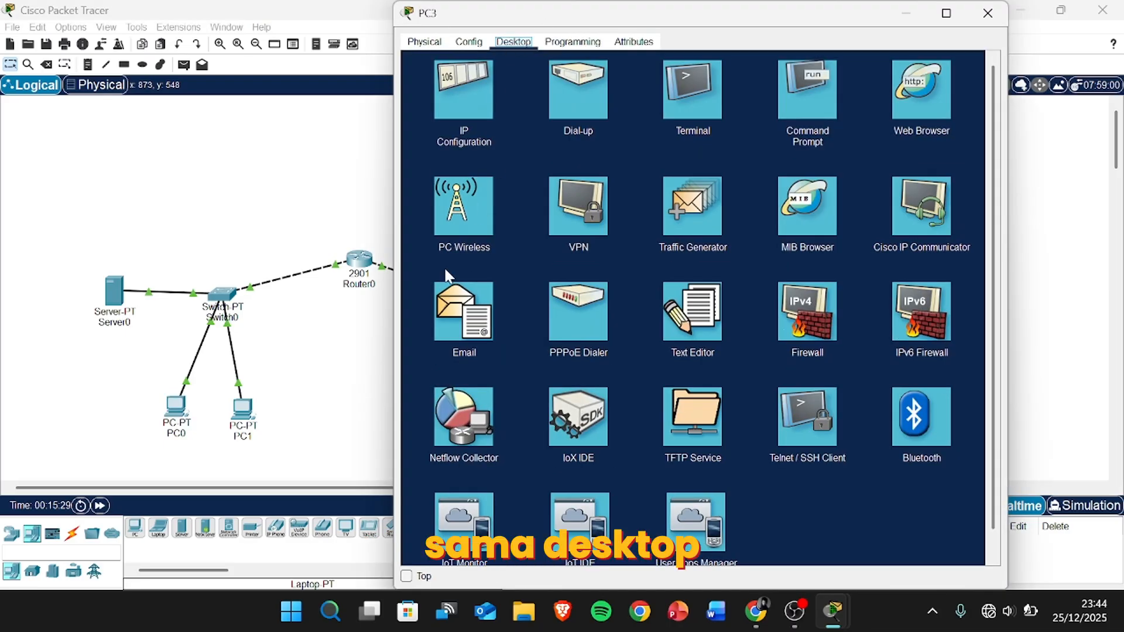
left_click(454, 290)
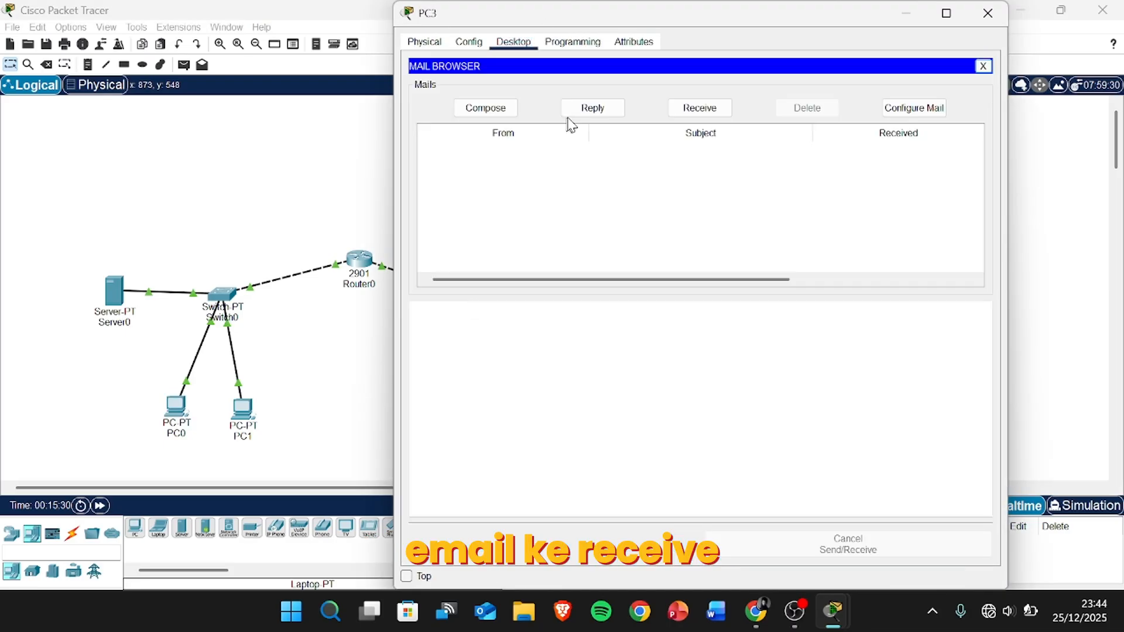
left_click(686, 111)
left_click(647, 155)
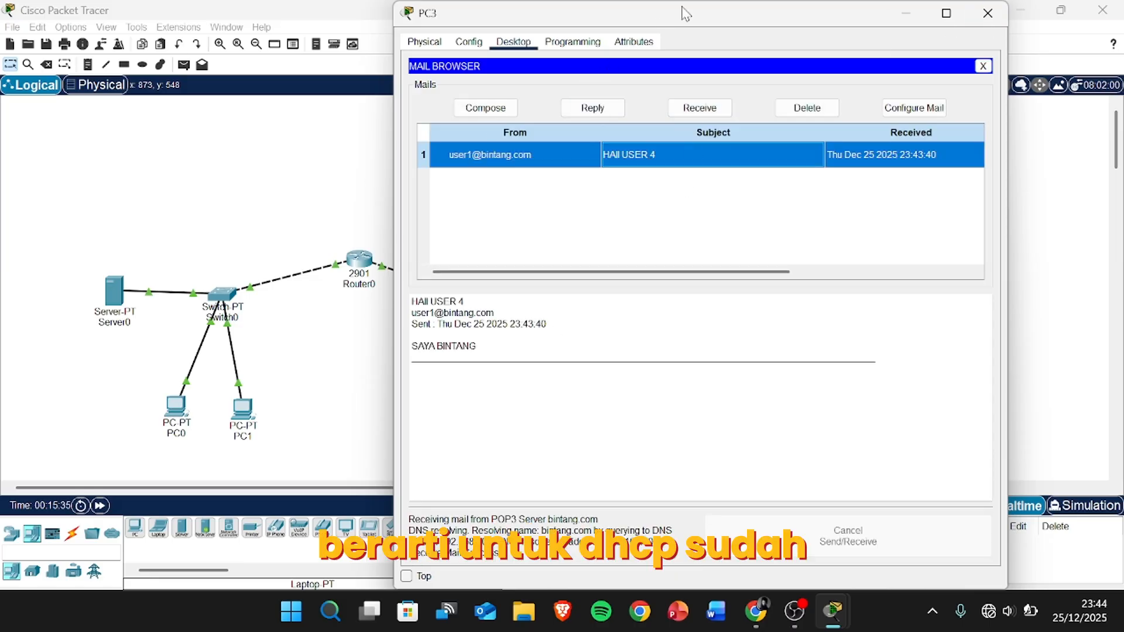
left_click_drag(686, 12, 690, 40)
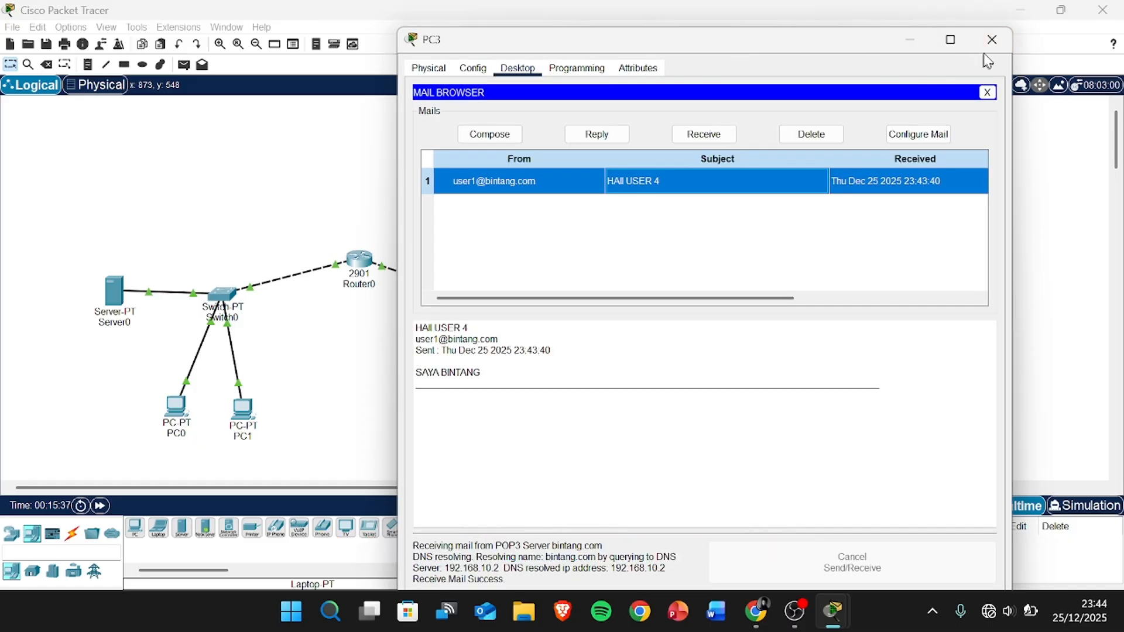
left_click(991, 39)
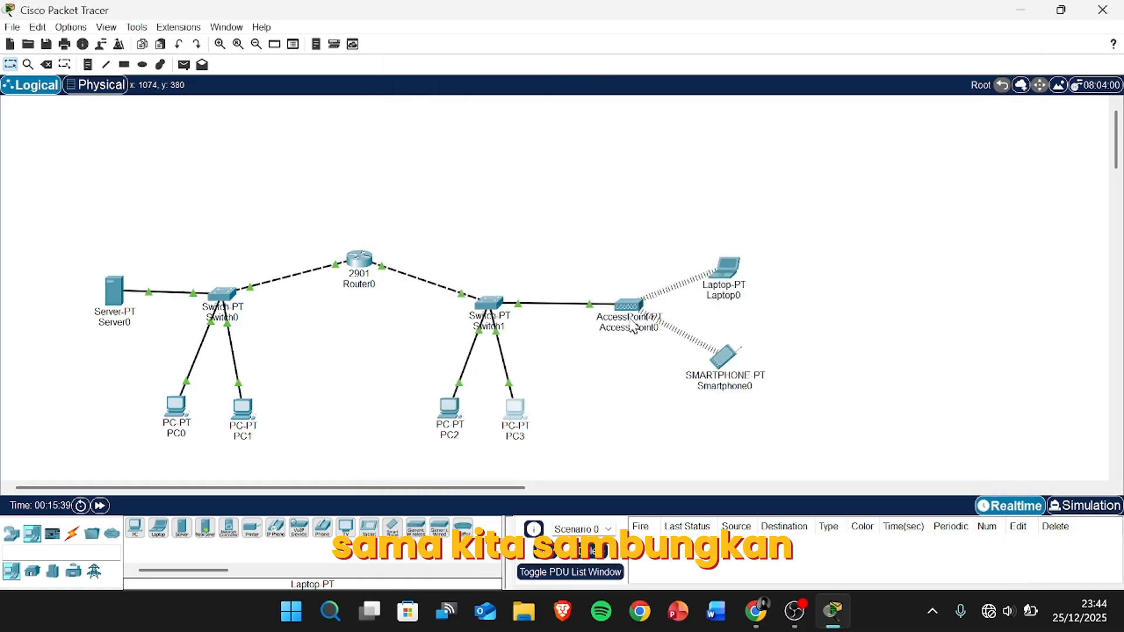
- Review Server0's HTTP service settings, then bring up PC0's window
left_click_drag(632, 328, 622, 321)
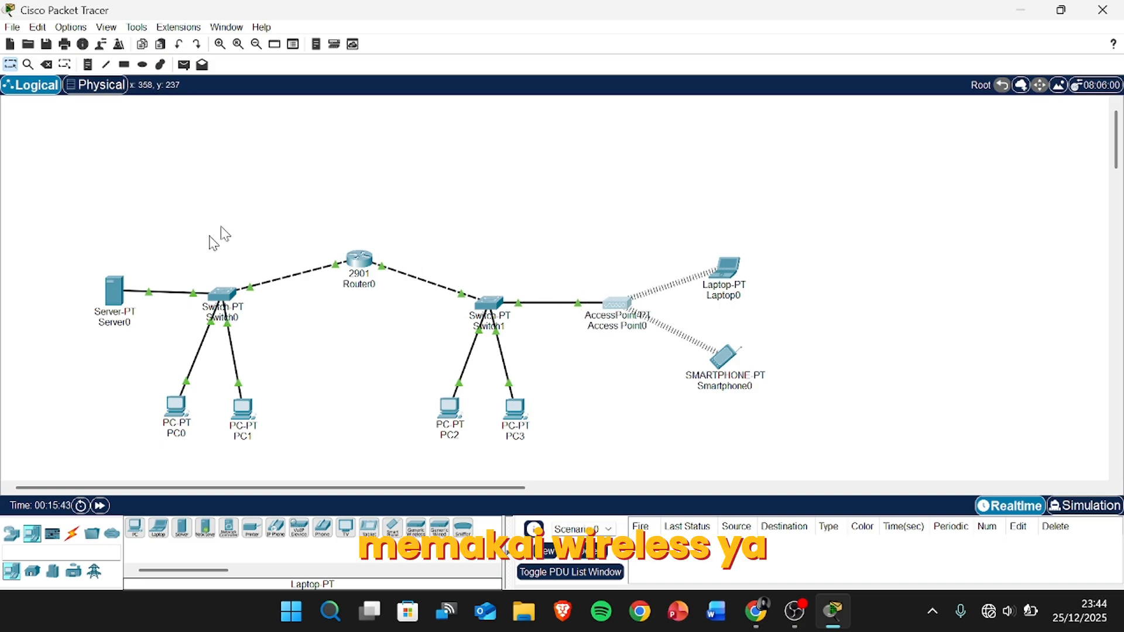
left_click(115, 293)
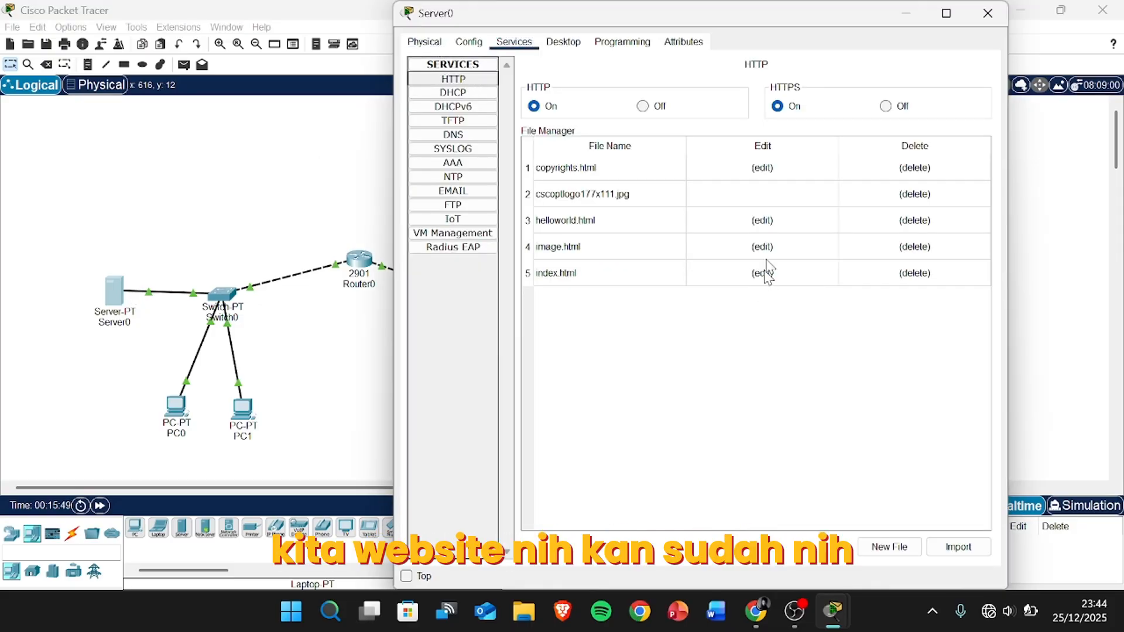
left_click(987, 13)
left_click(176, 407)
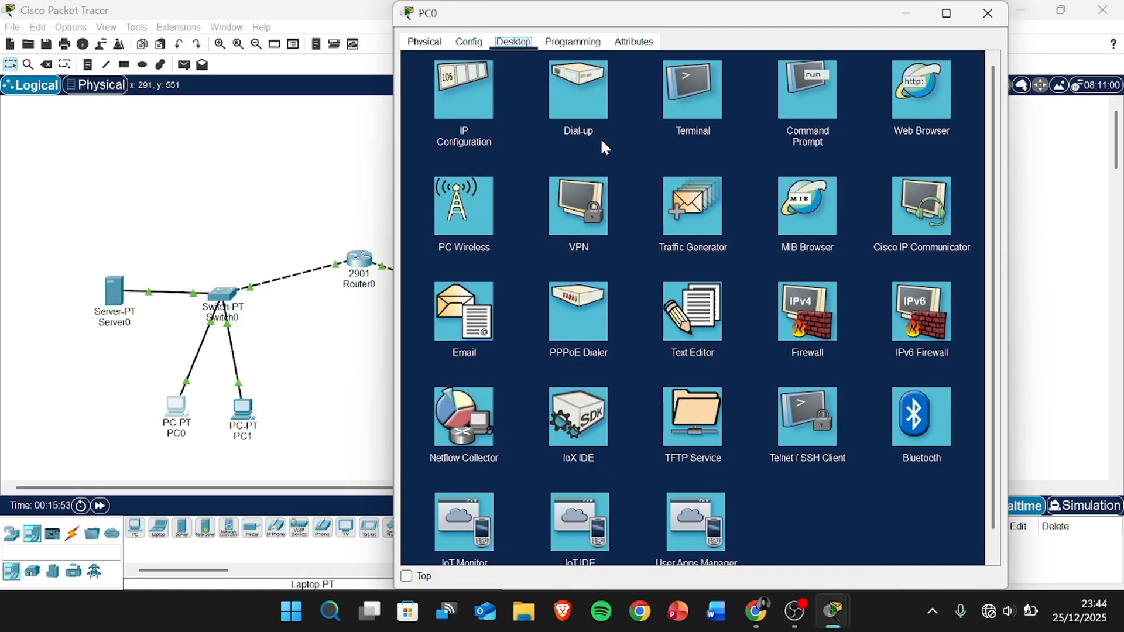
left_click(931, 109)
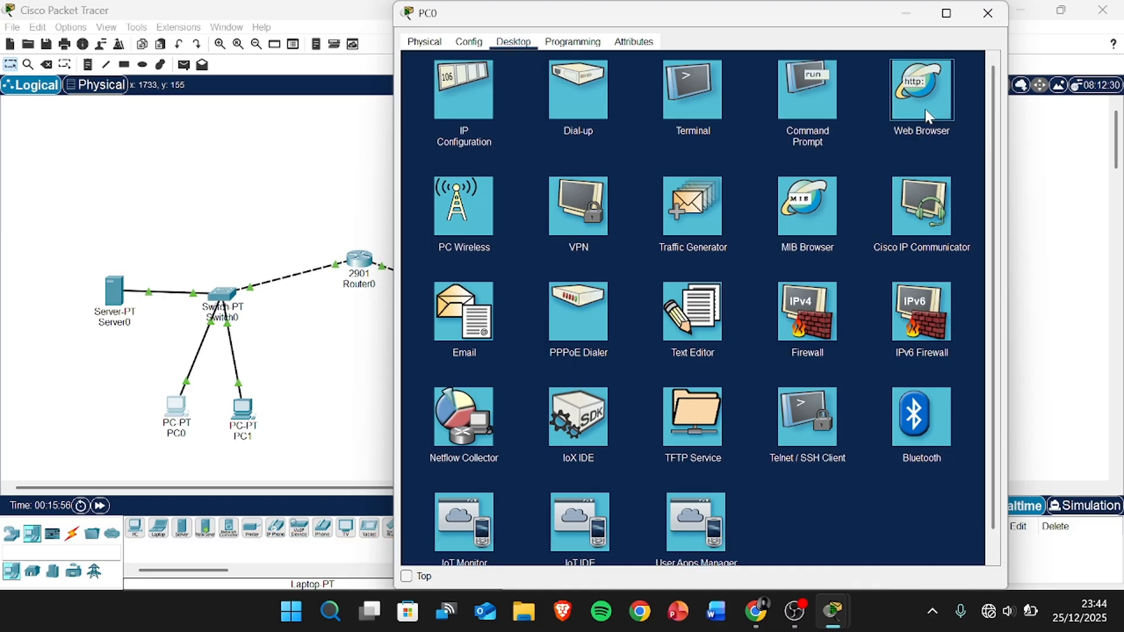
left_click(925, 110)
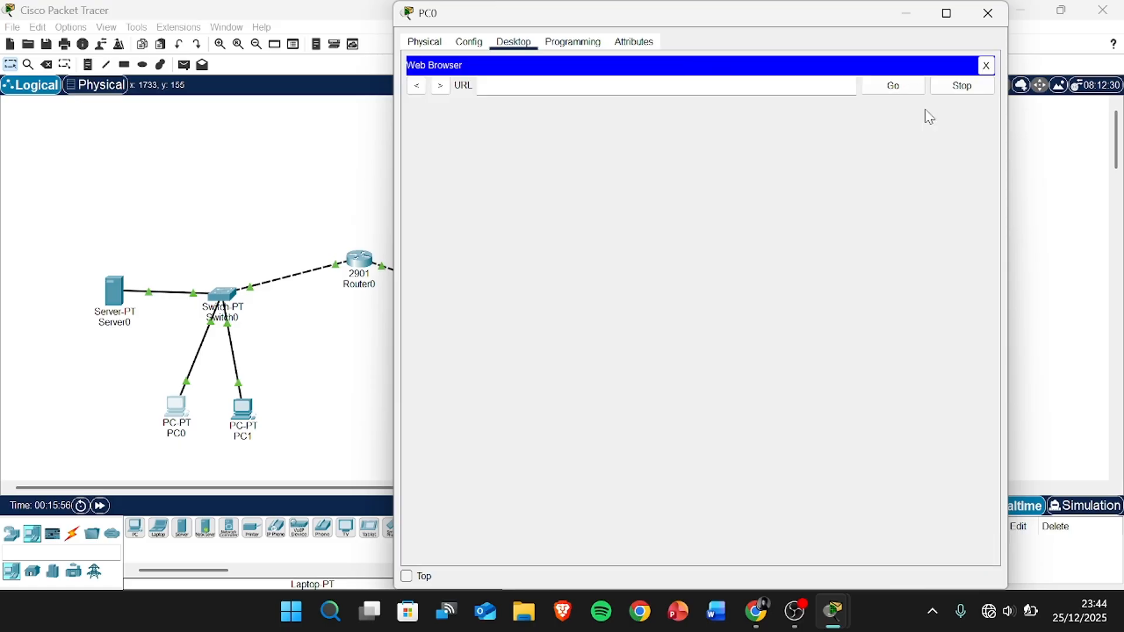
left_click(763, 84)
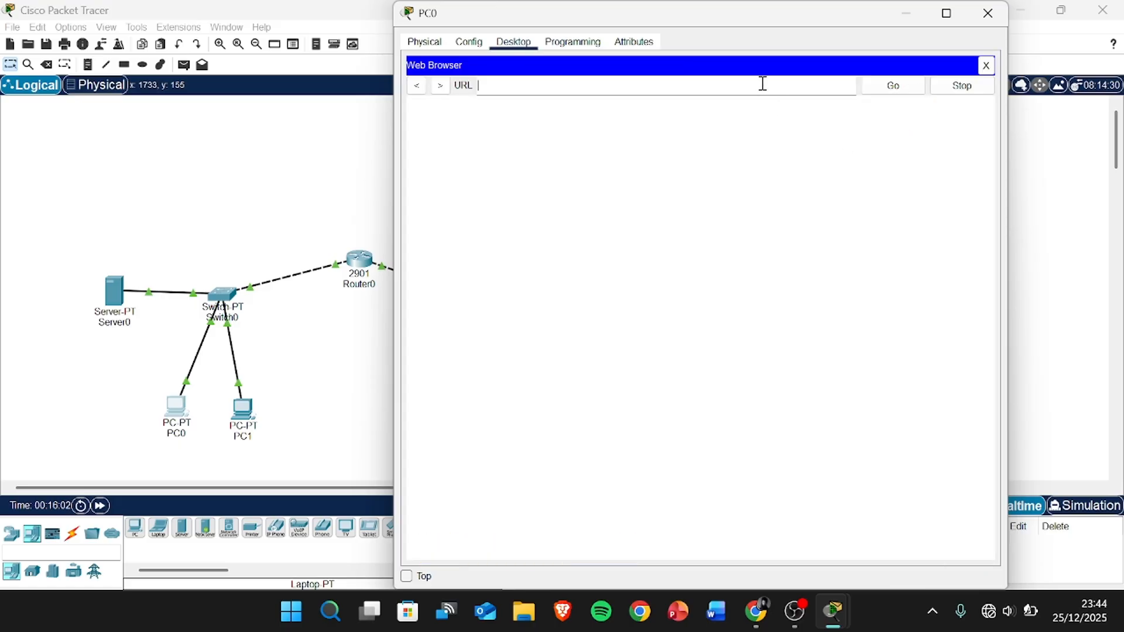
type("WW")
key("Caps_Lock")
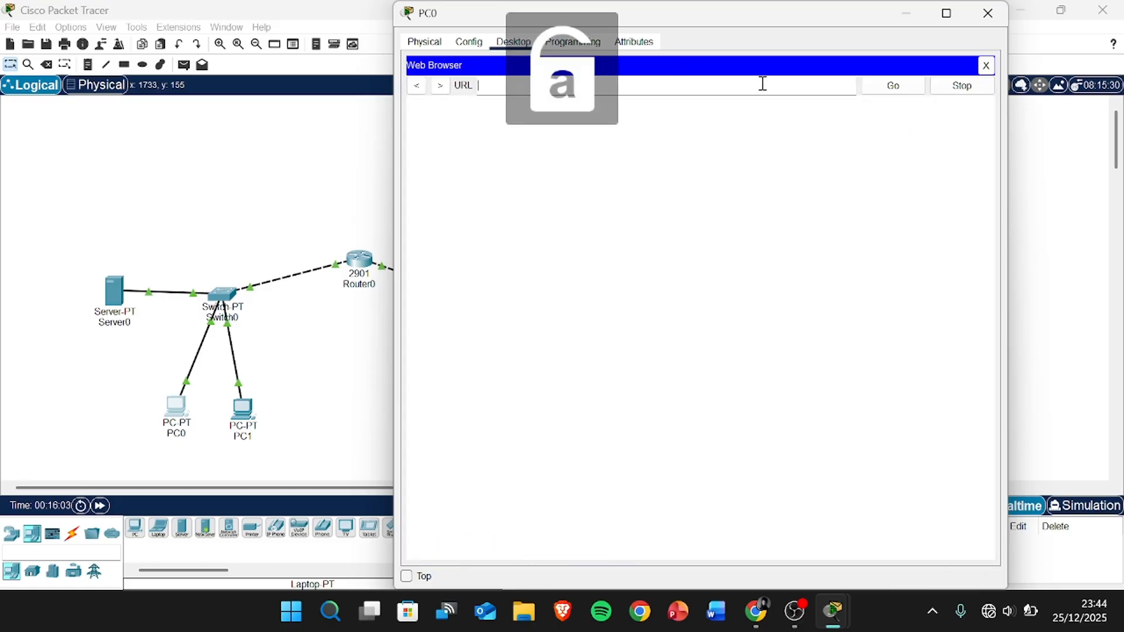
type("www.bintang.com")
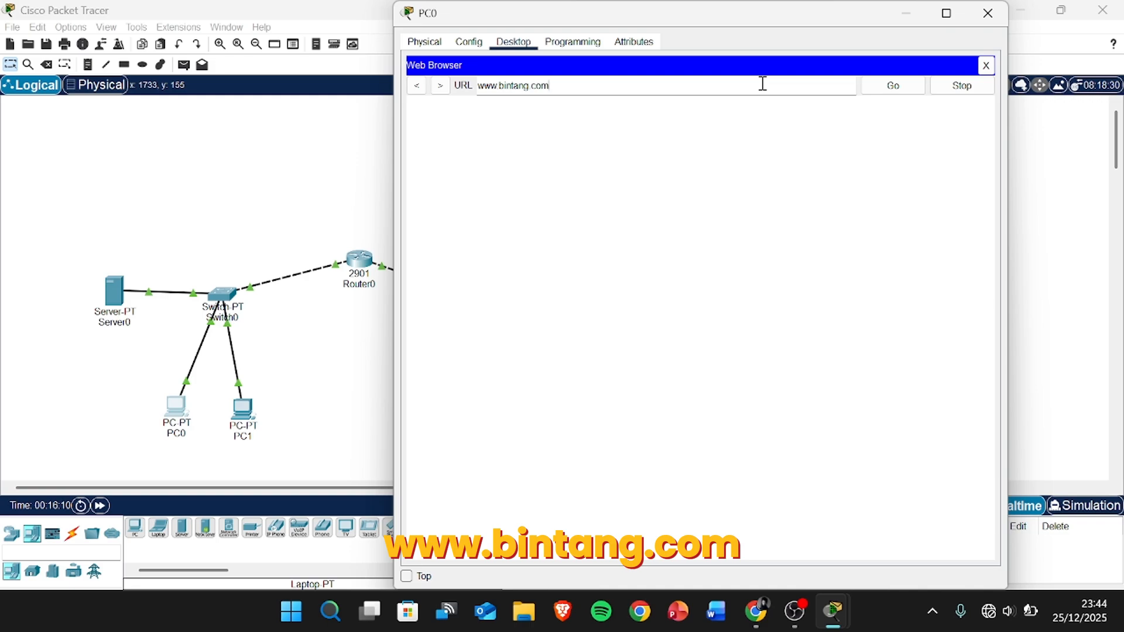
key("Return")
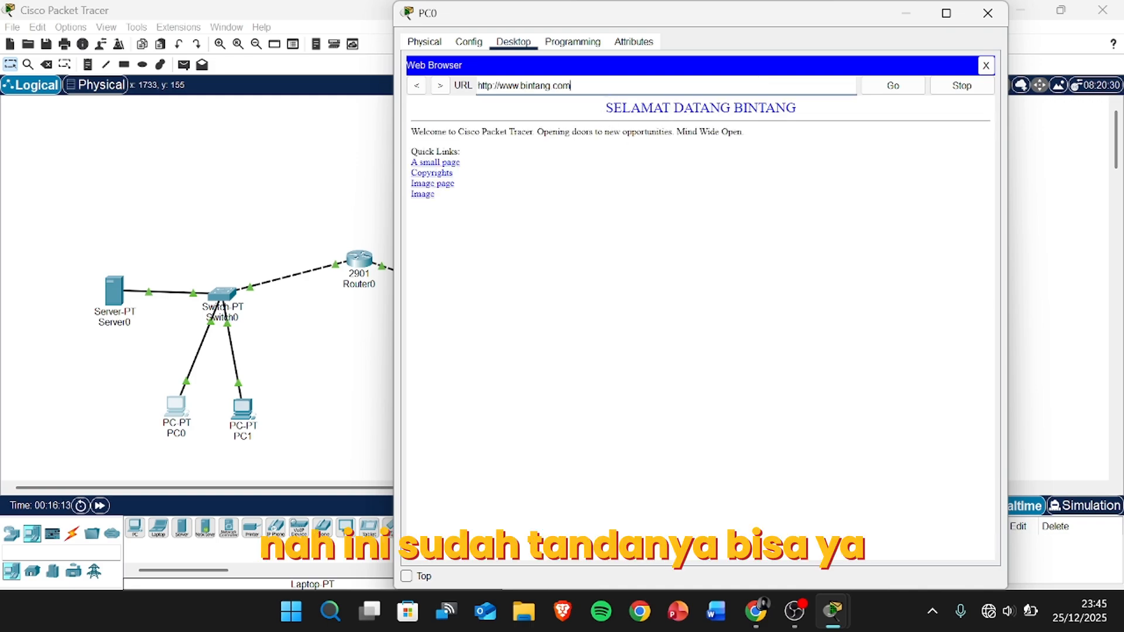
left_click_drag(607, 108, 789, 111)
left_click(762, 138)
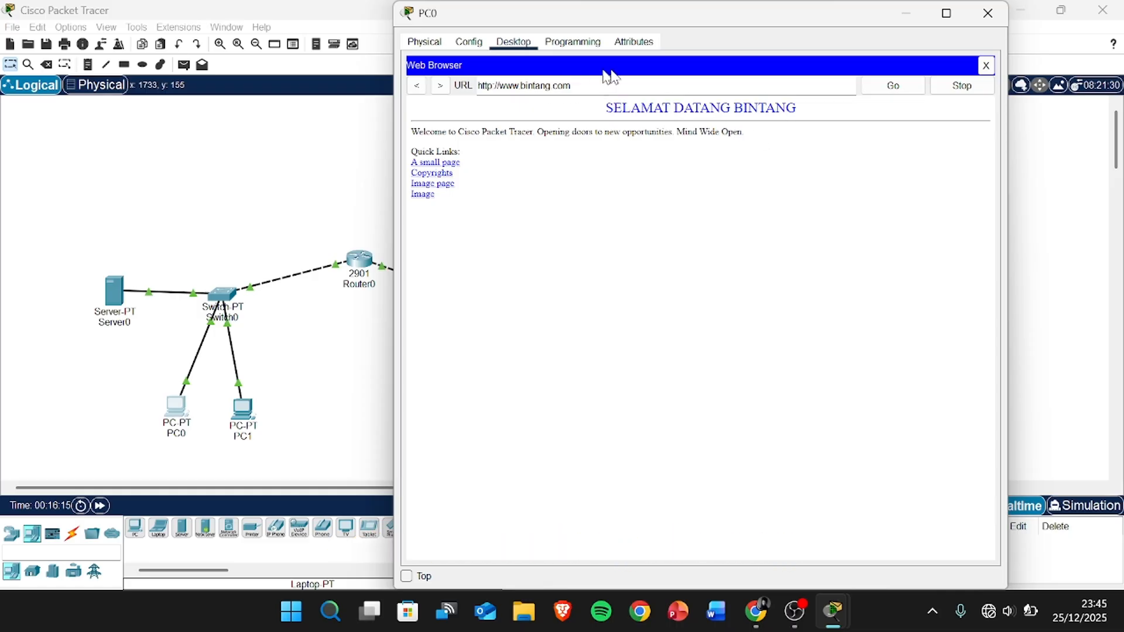
- Load the same page using the server address 192.168.10.2
left_click(827, 82)
key("BackSpace")
key("BackSpace")
key("BackSpace")
key("BackSpace")
key("BackSpace")
key("BackSpace")
key("BackSpace")
key("BackSpace")
key("BackSpace")
key("BackSpace")
key("BackSpace")
key("BackSpace")
key("BackSpace")
key("BackSpace")
key("BackSpace")
key("BackSpace")
key("BackSpace")
key("BackSpace")
key("BackSpace")
key("BackSpace")
type("192")
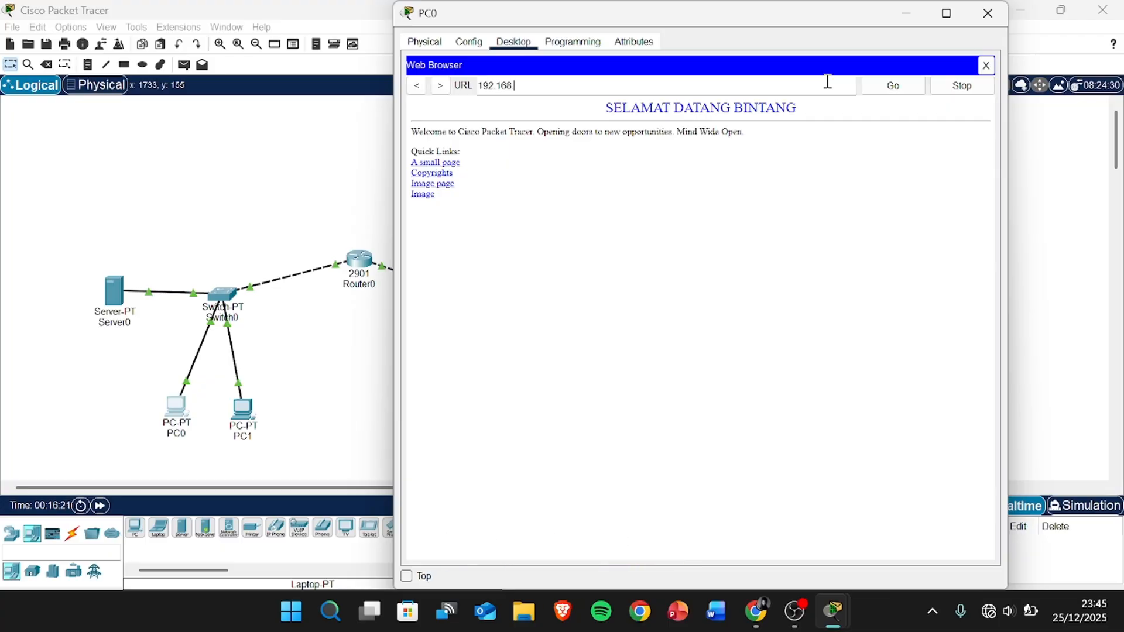
type(".168.10.2")
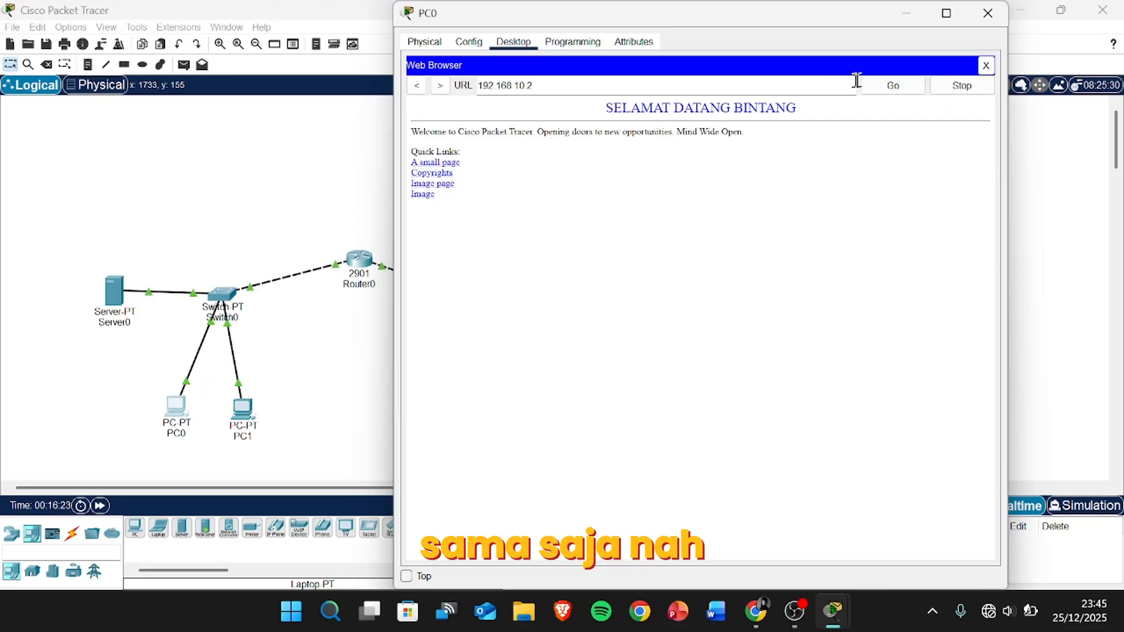
left_click(870, 85)
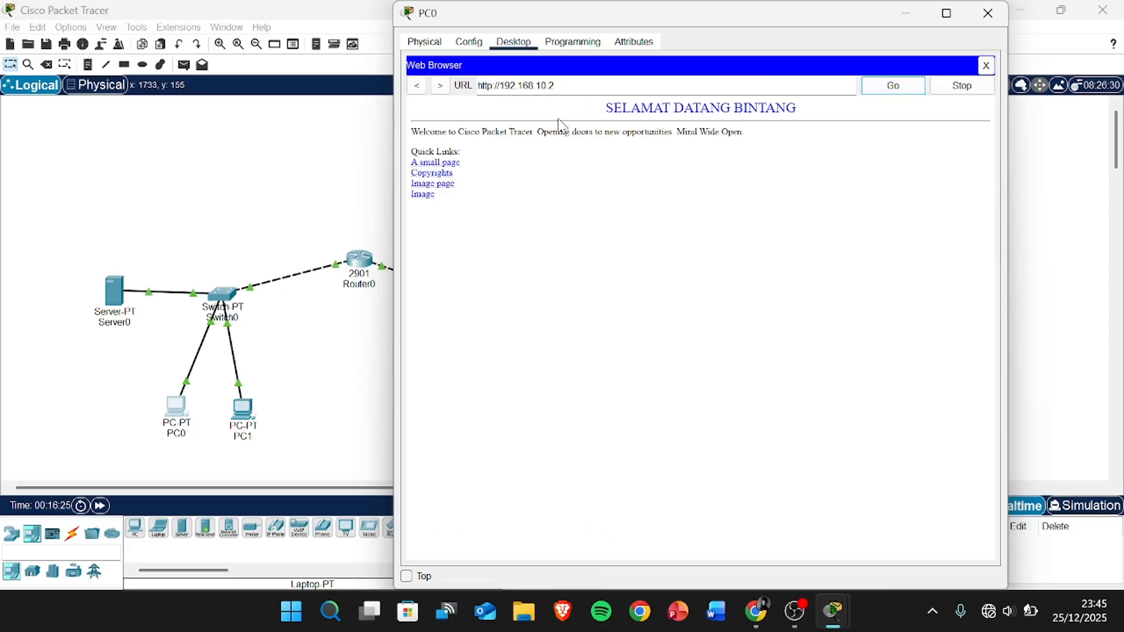
left_click_drag(647, 24, 618, 42)
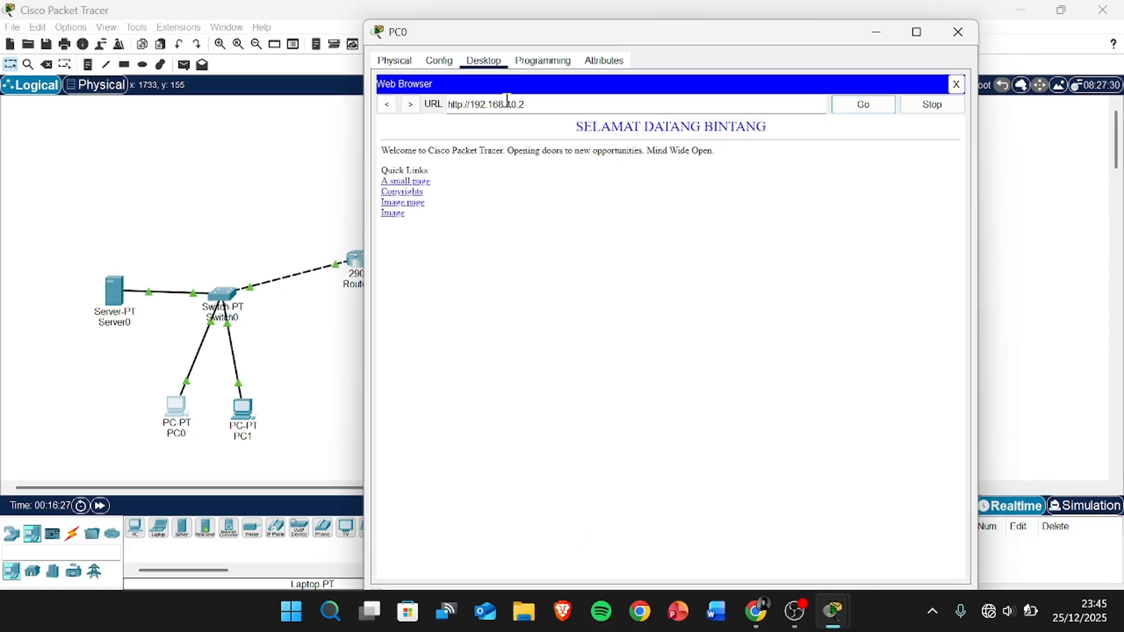
left_click_drag(529, 106, 448, 105)
left_click(116, 306)
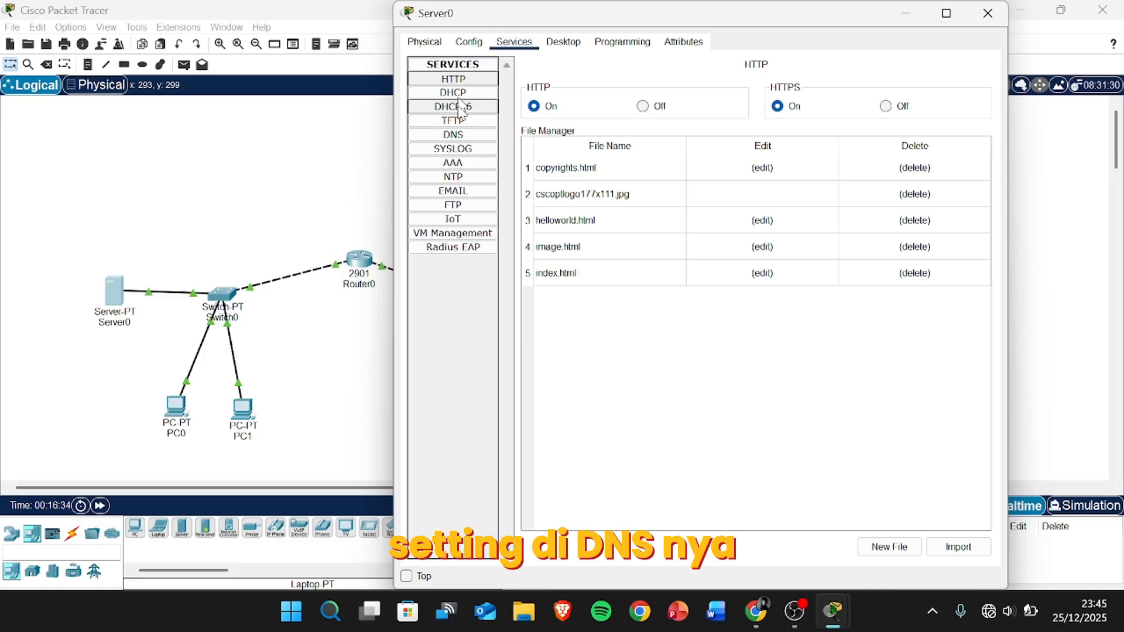
left_click(460, 136)
left_click(644, 246)
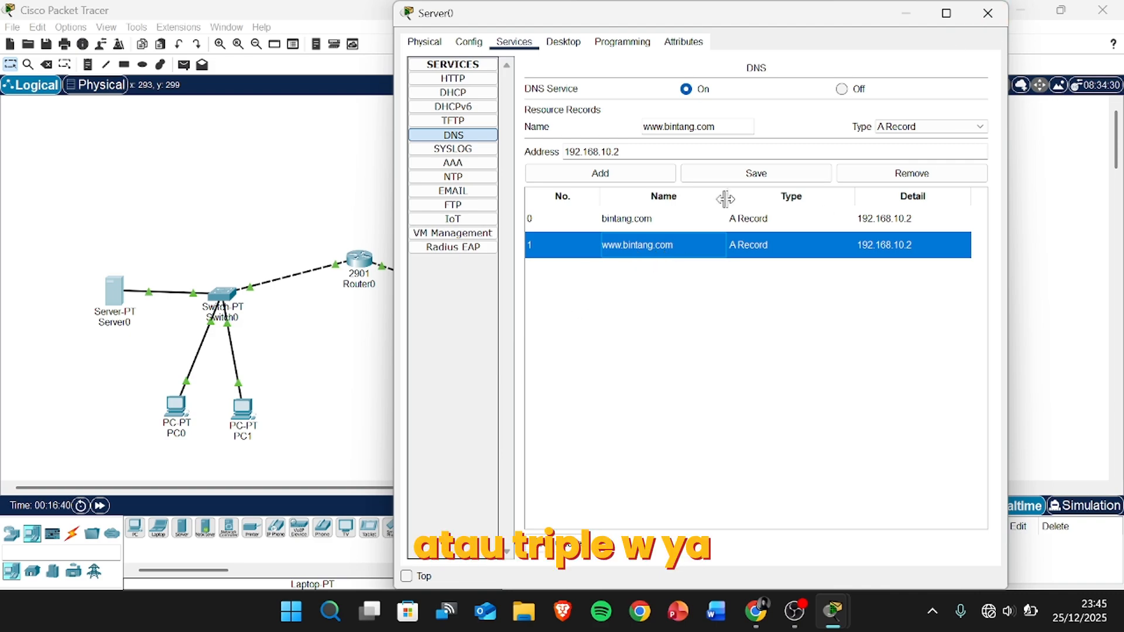
- Close the Server0 and PC0 windows to show the full network topology
left_click(988, 13)
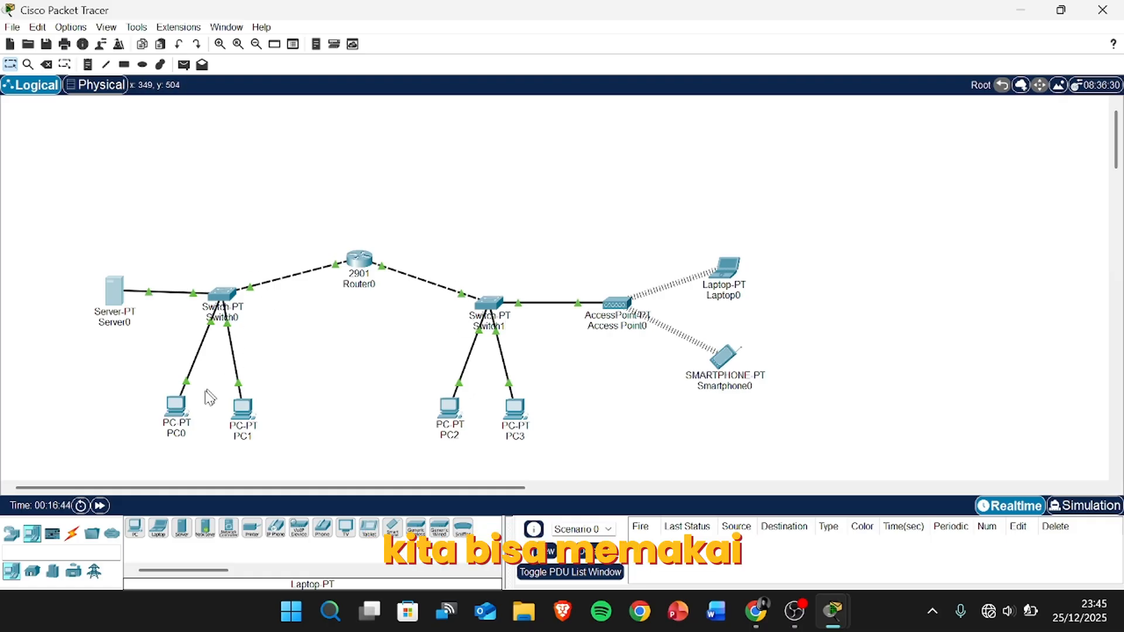
left_click(181, 406)
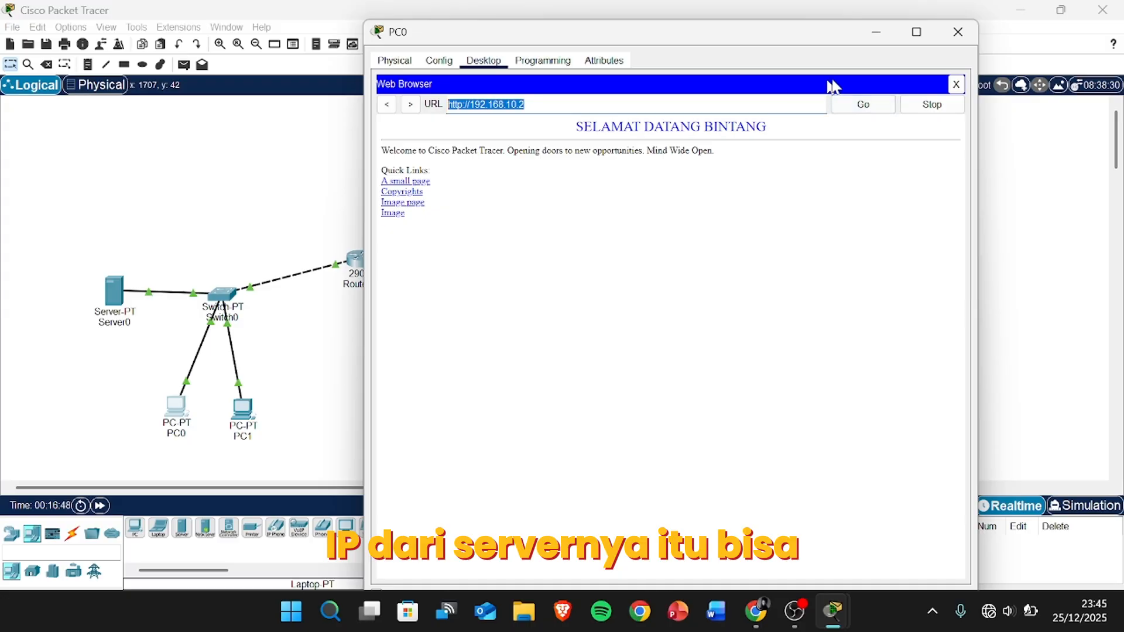
left_click(958, 32)
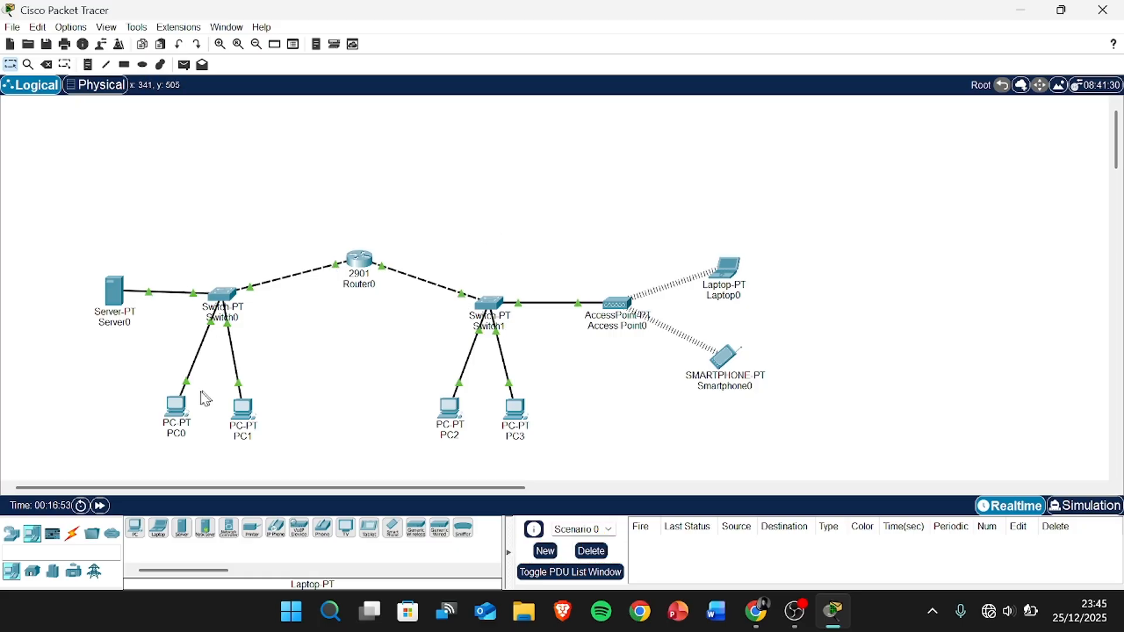
- Ping 192.168.10.2 from PC0's command prompt, confirming 4 of 4 replies with 0% loss
left_click(177, 405)
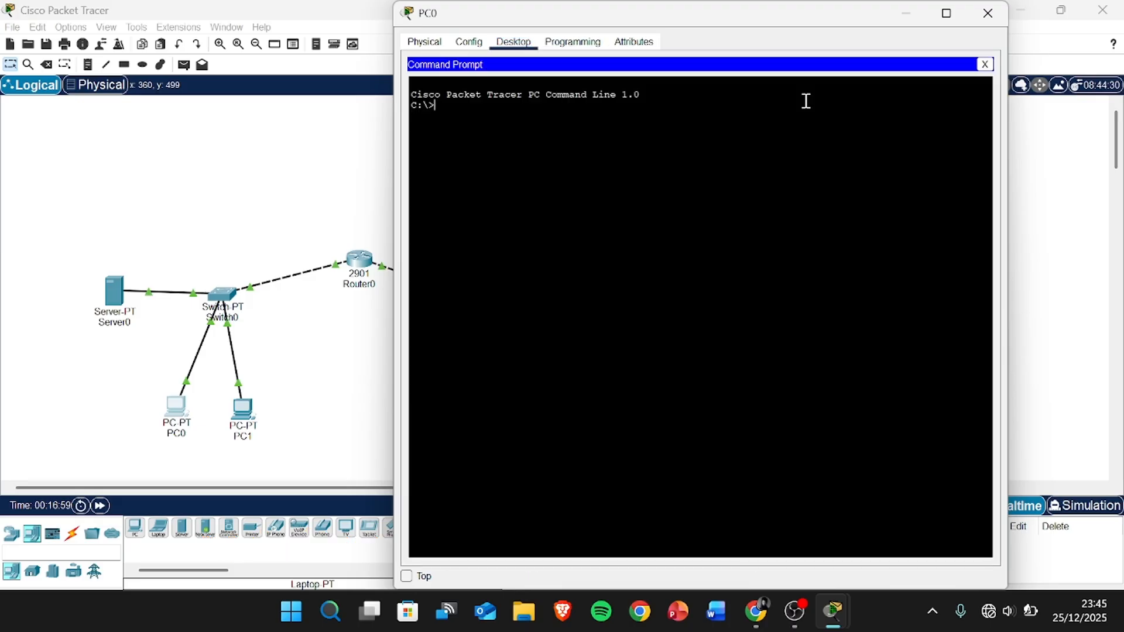
left_click(804, 101)
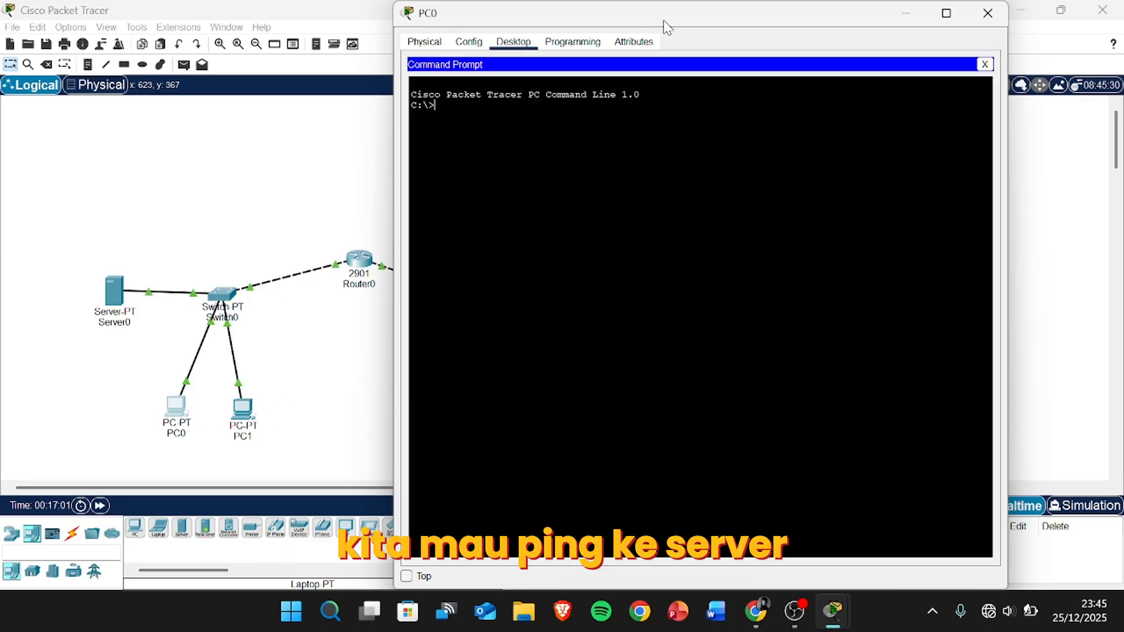
left_click_drag(663, 20, 716, 20)
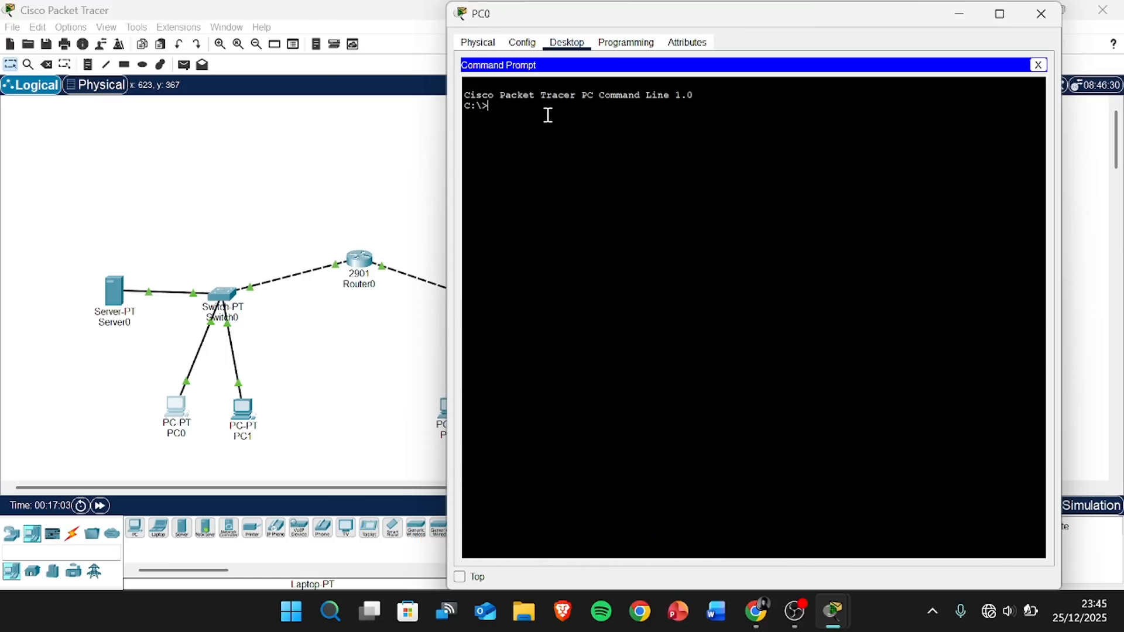
type("ping 192.168.10.2")
key("Return")
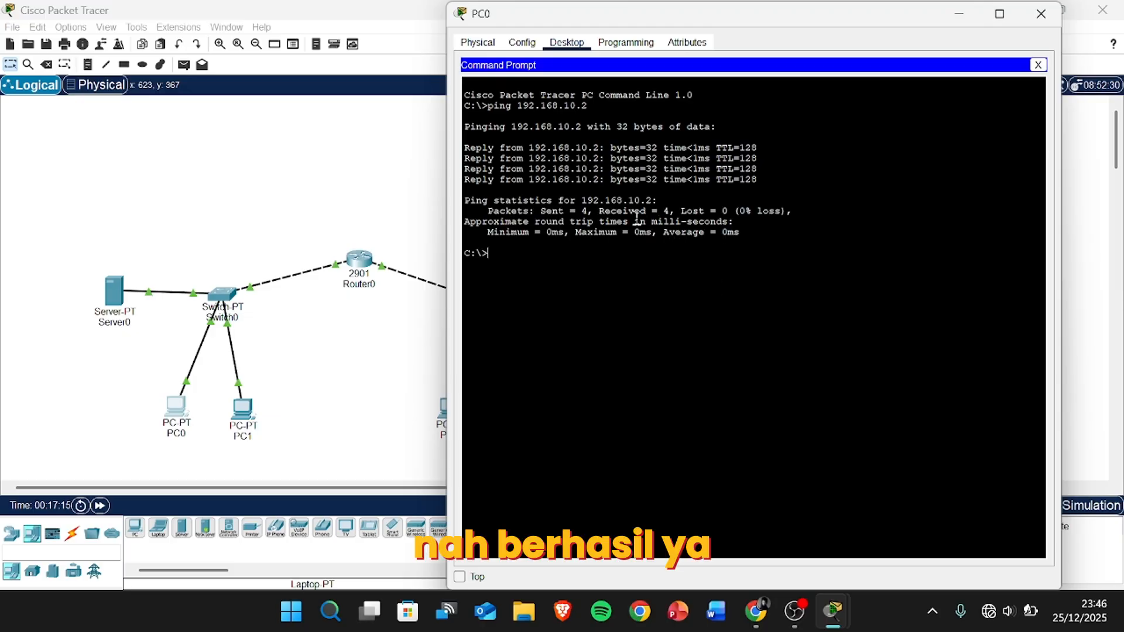
left_click_drag(637, 219, 726, 212)
left_click(618, 232)
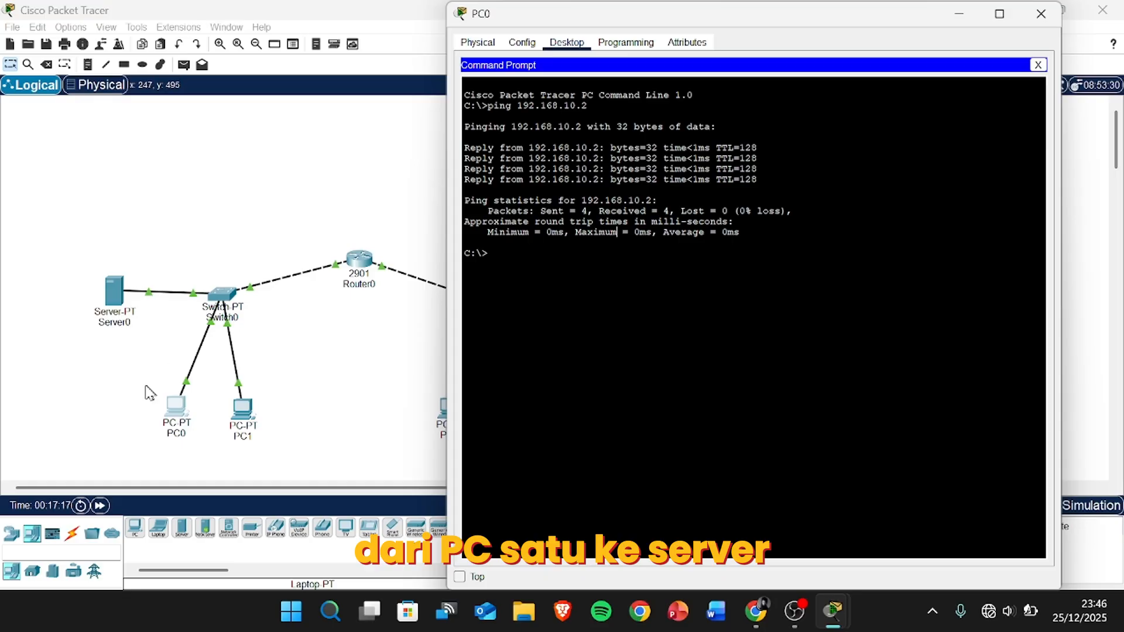
left_click(1040, 14)
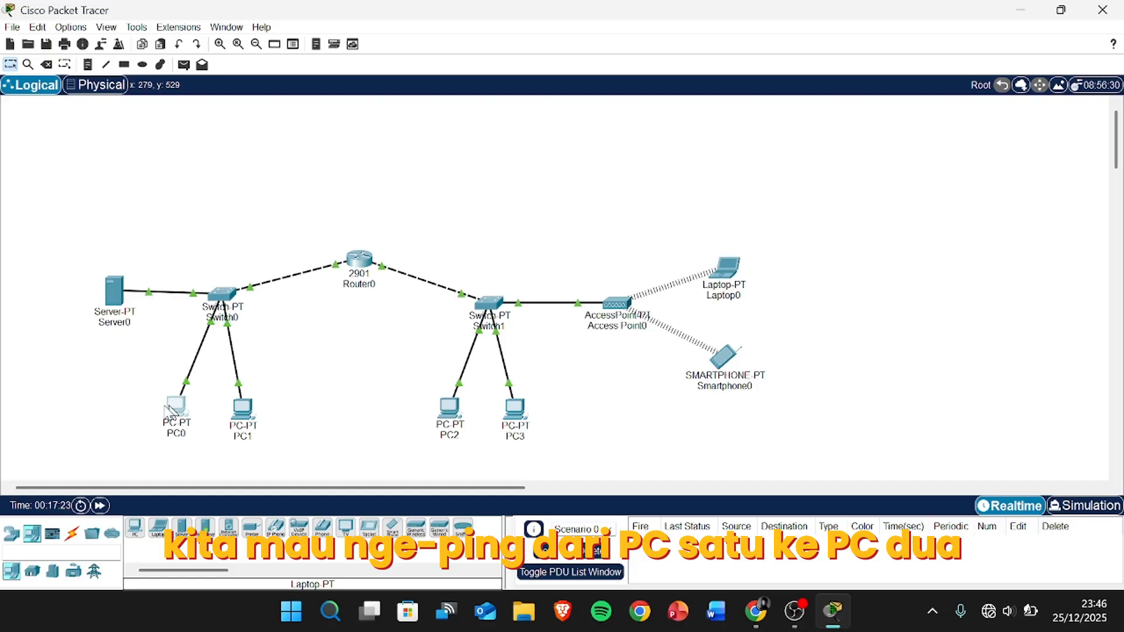
- Check PC1's IP configuration, then close its window
left_click(241, 410)
left_click_drag(494, 134, 494, 25)
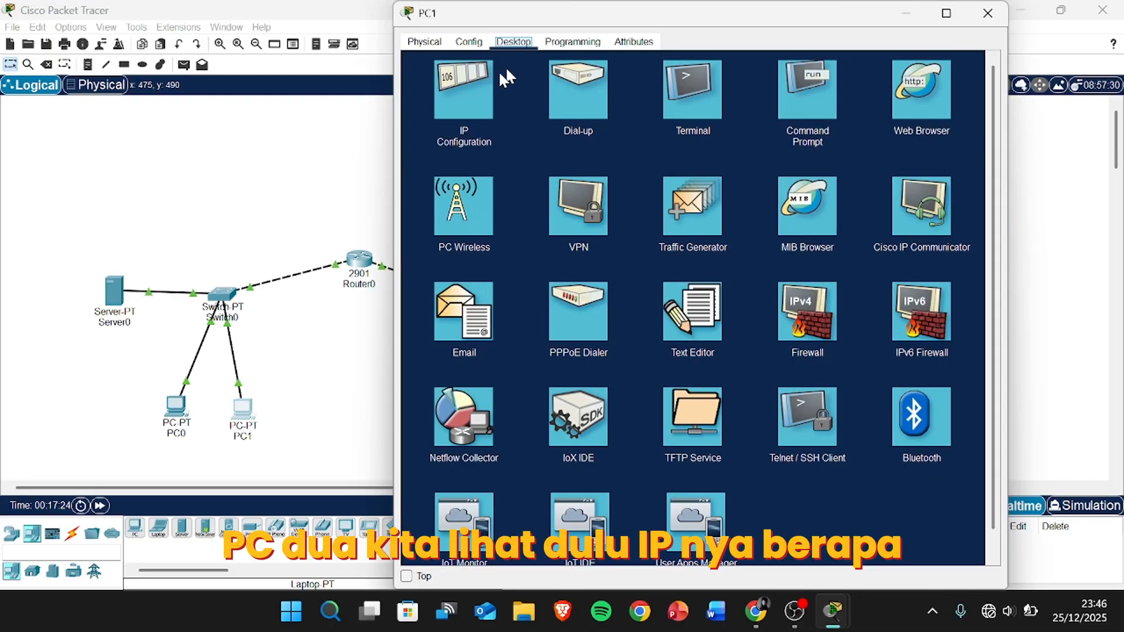
left_click(479, 95)
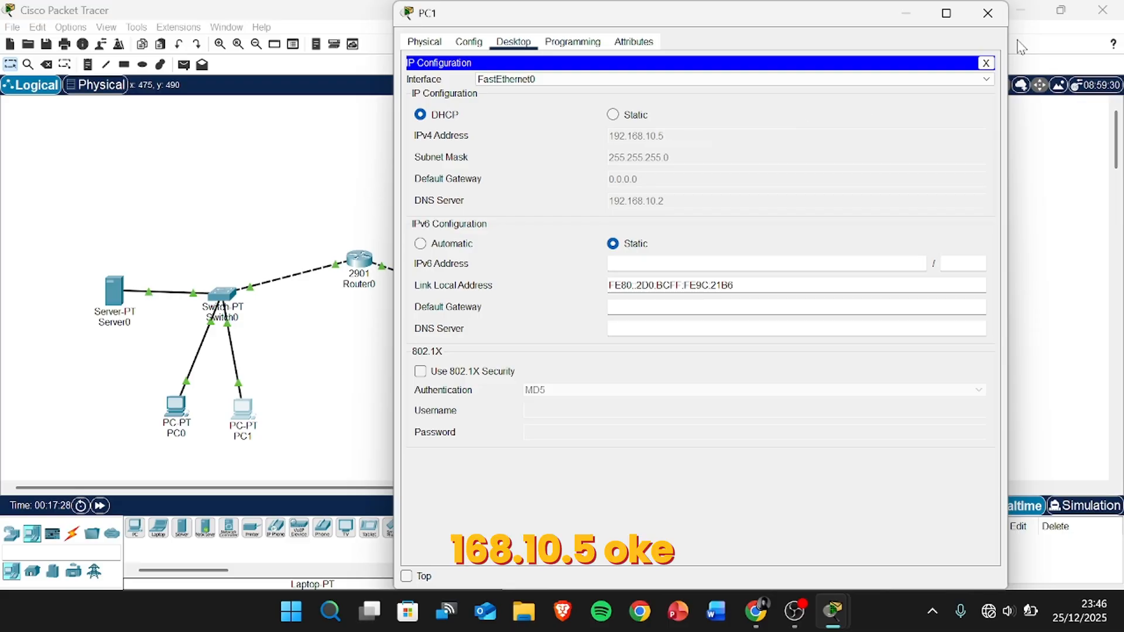
left_click(988, 13)
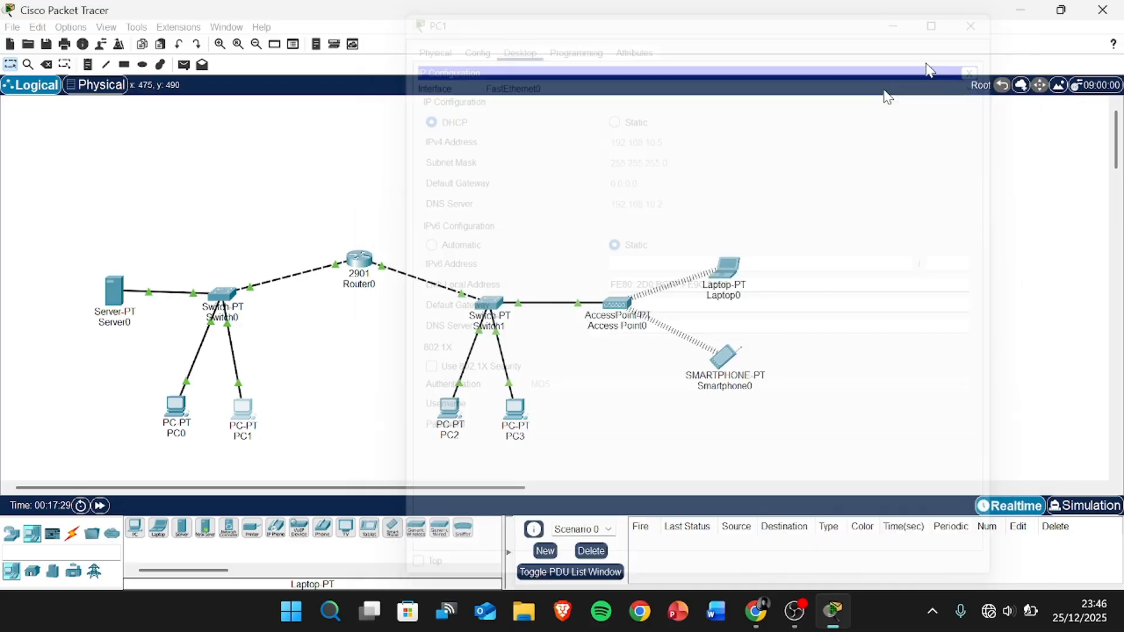
- Ping 192.168.10.5 from PC0's command prompt, getting 4 of 4 replies with 0% loss
left_click(177, 406)
left_click(765, 109)
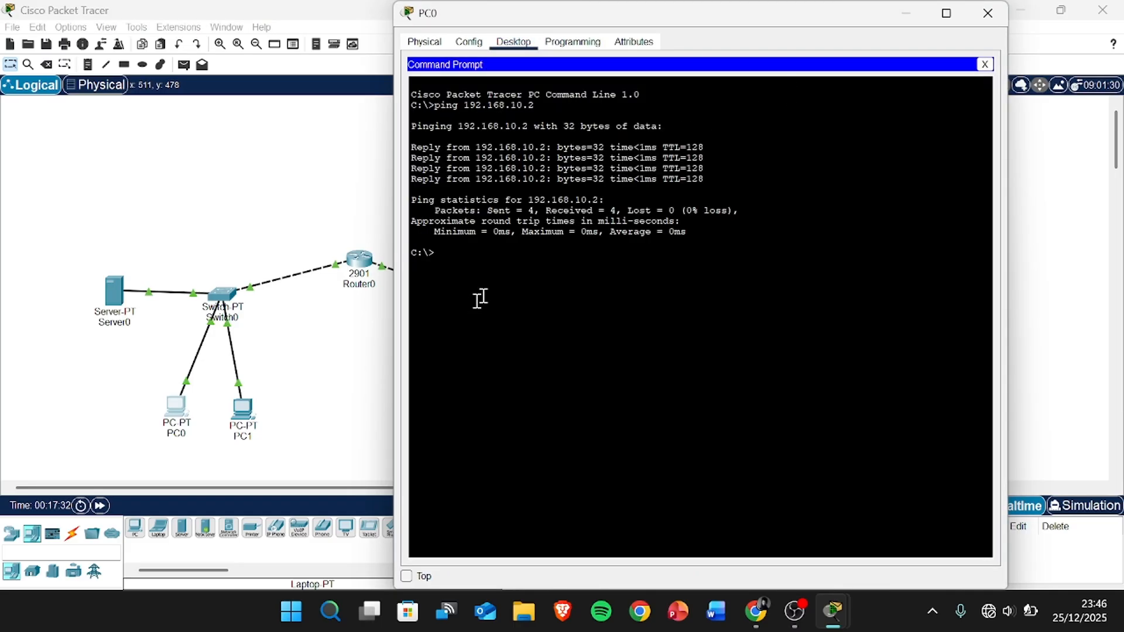
type("ping ")
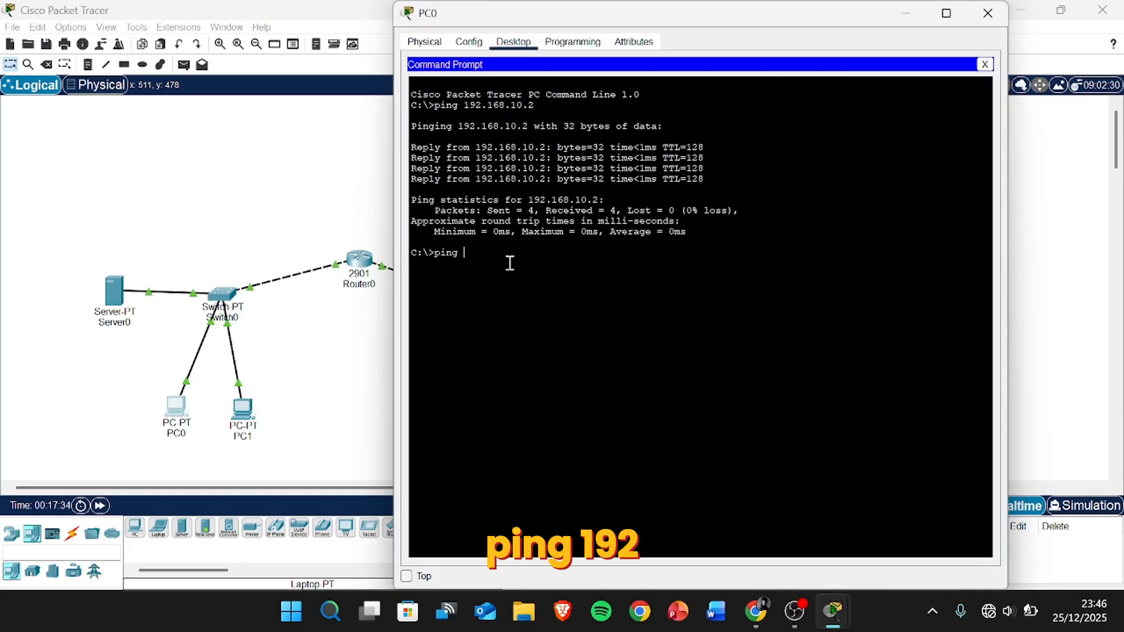
type("192.168")
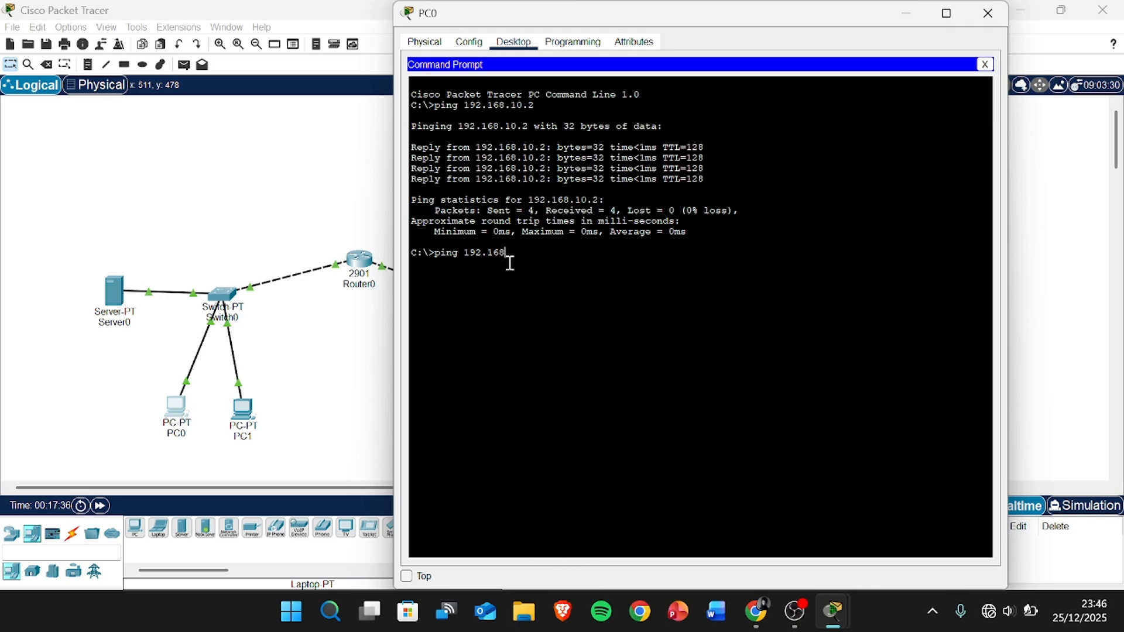
type(".10.5")
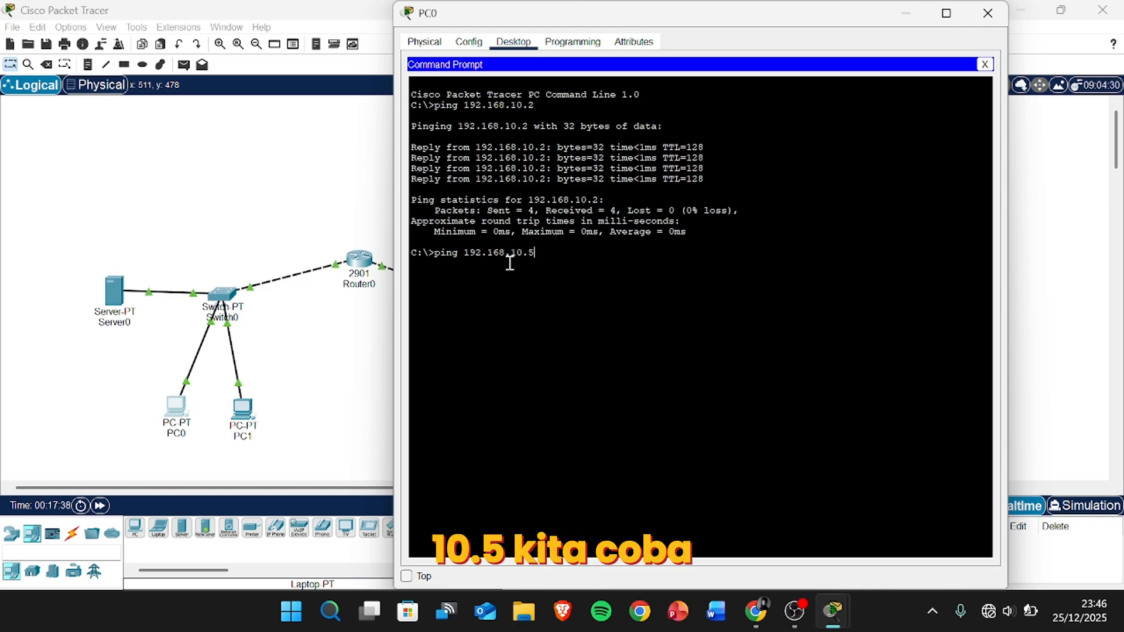
key("Return")
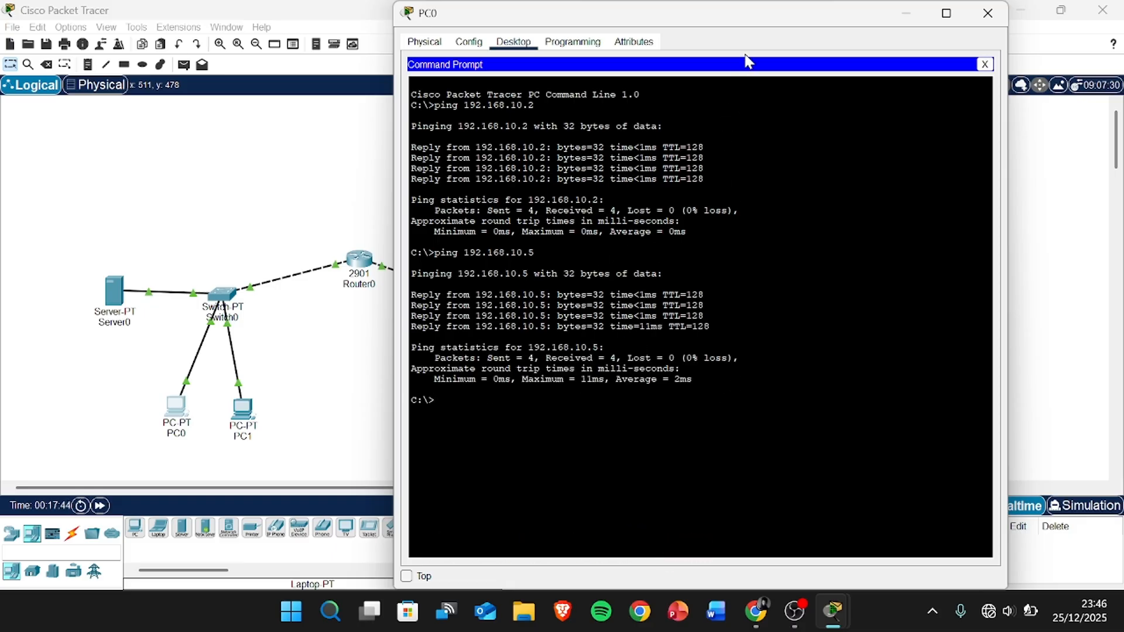
left_click(988, 13)
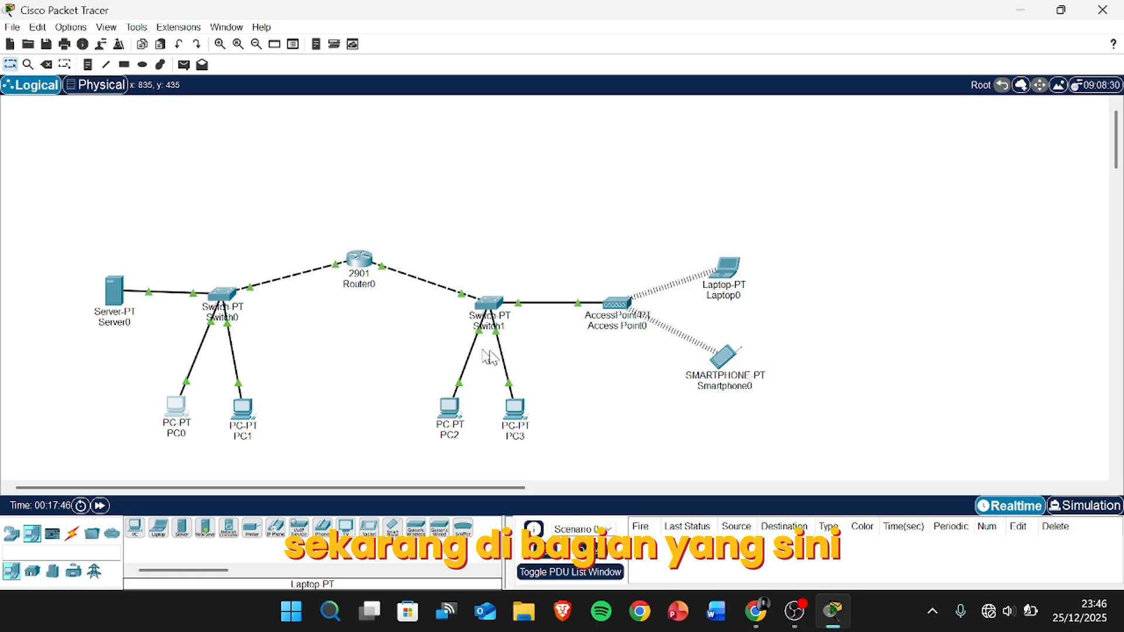
- Ping 192.168.10.2 from PC2's command prompt, getting 4 of 4 replies with 0% loss
left_click_drag(431, 332, 410, 385)
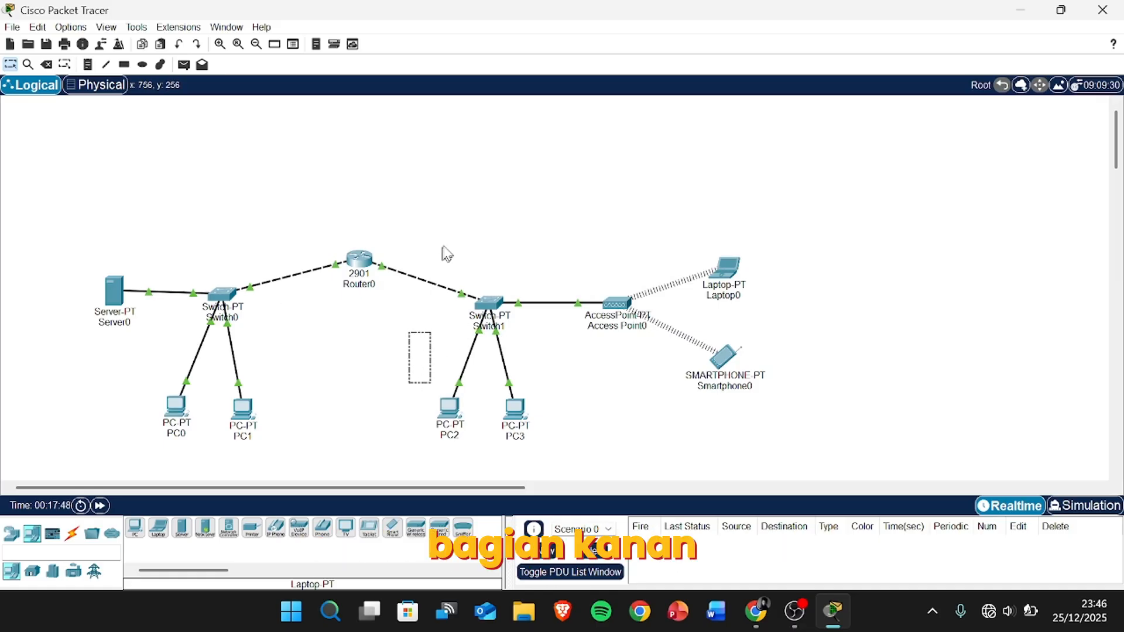
left_click_drag(444, 244, 552, 467)
left_click(507, 455)
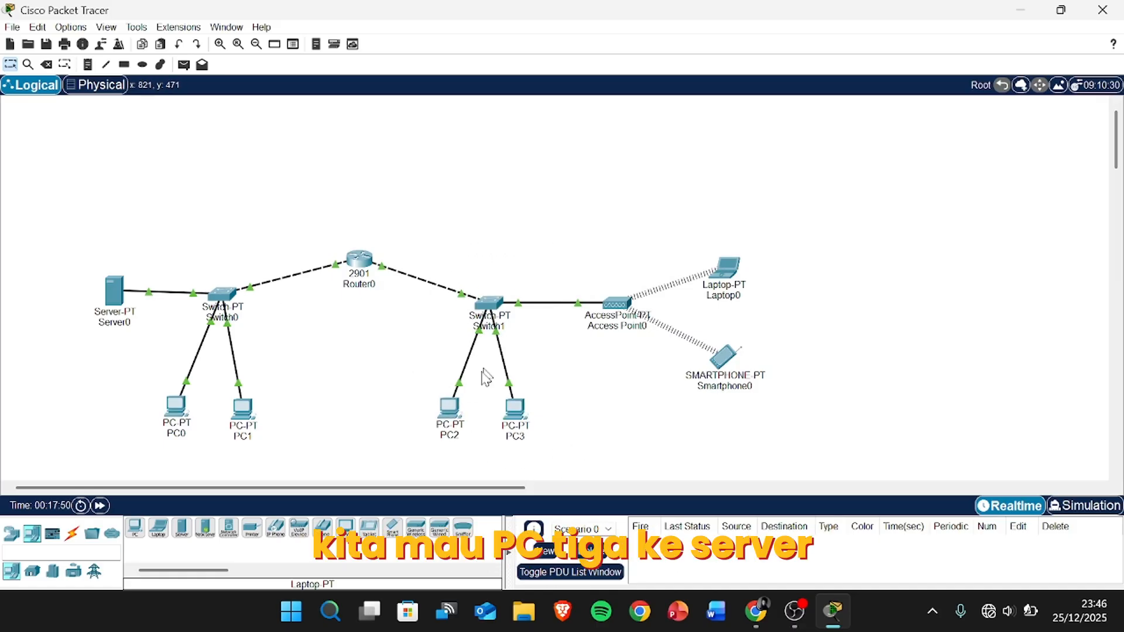
double_click(449, 408)
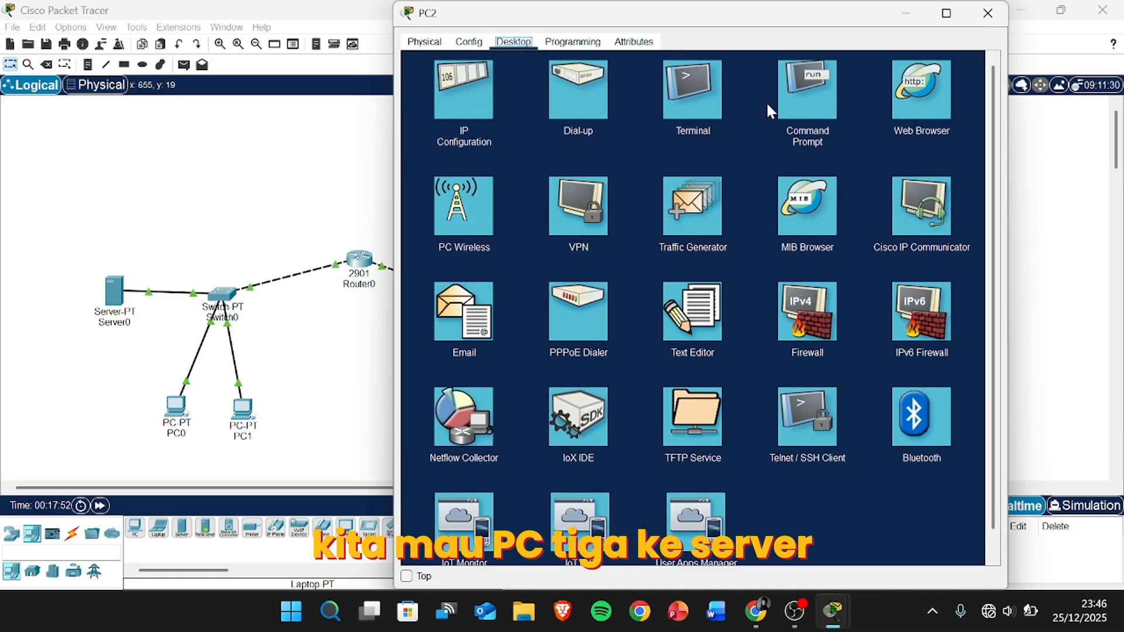
left_click(800, 92)
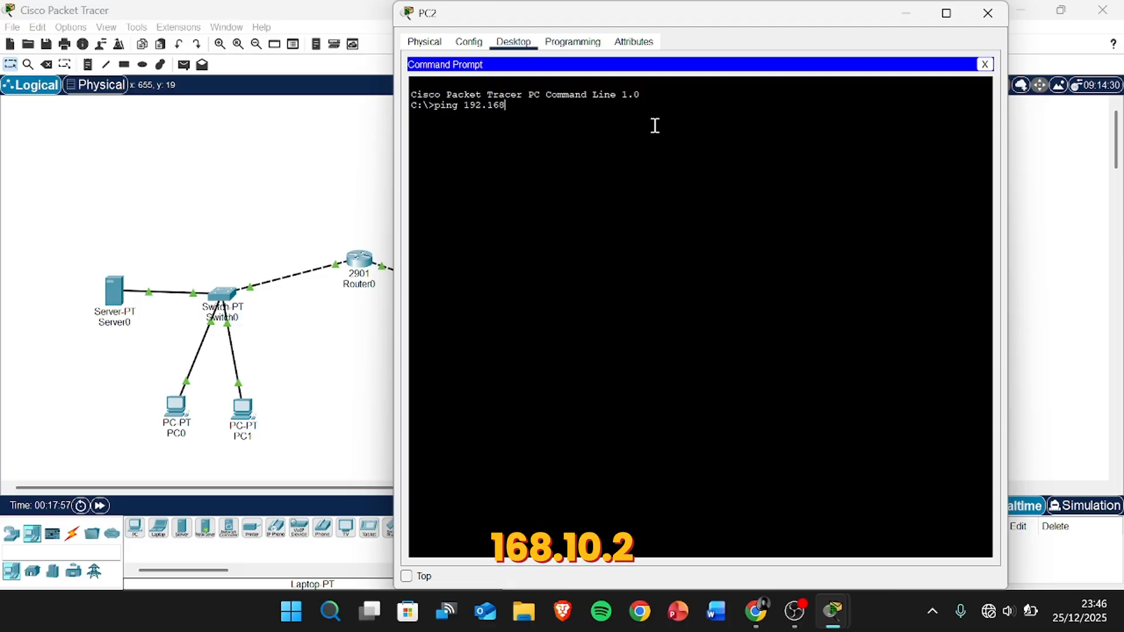
key("Return")
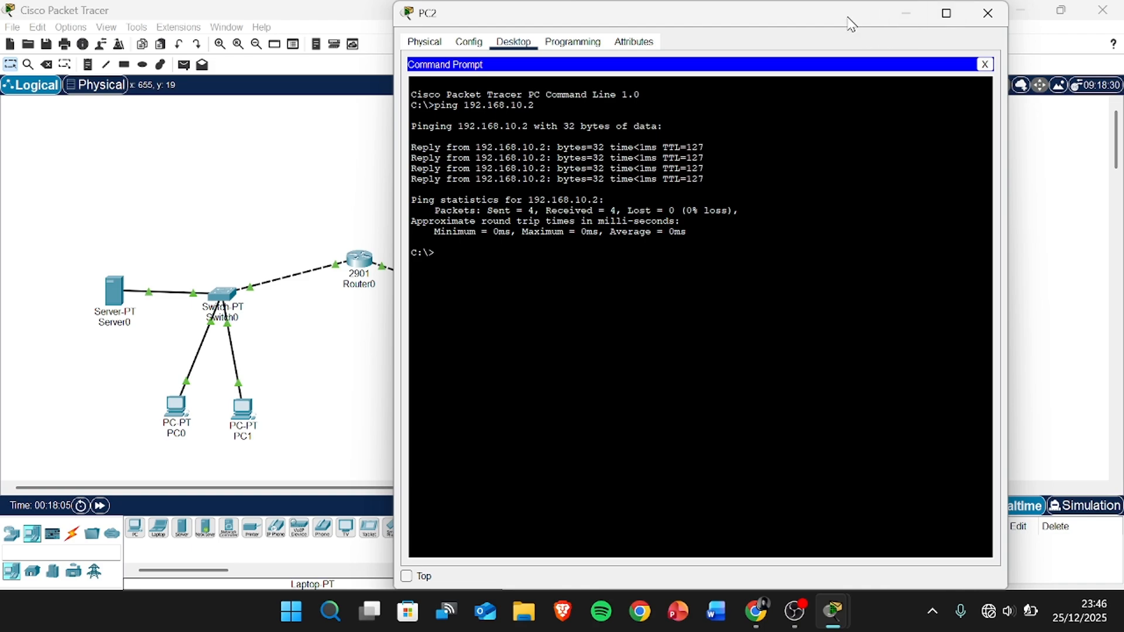
left_click(987, 13)
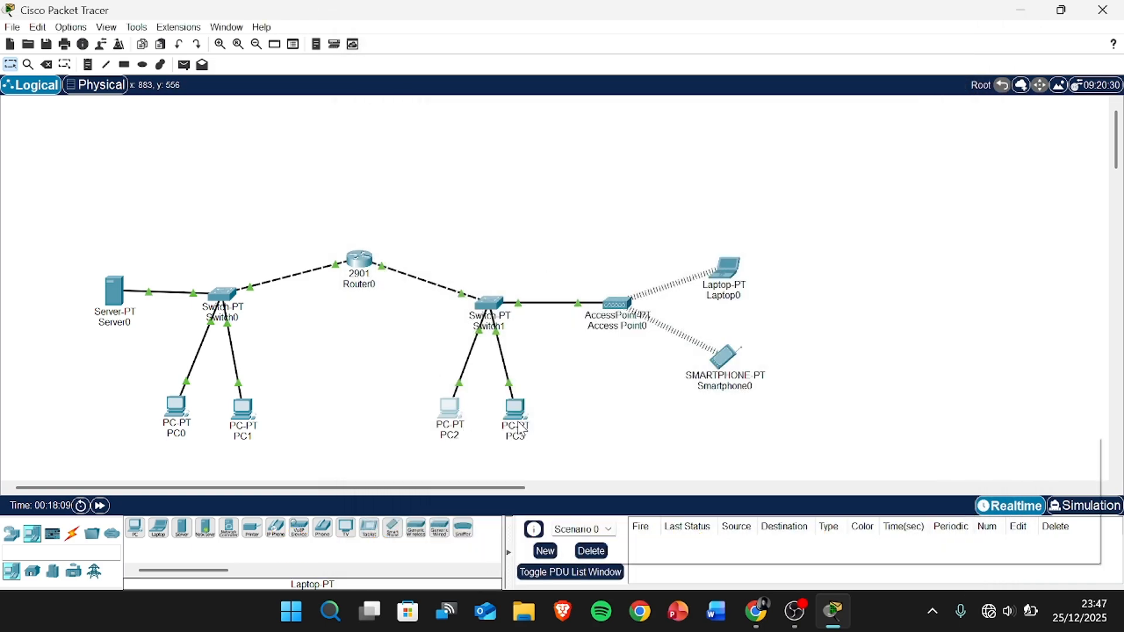
- Begin a ping in PC2's command prompt and read PC3's DHCP address, 192.168.20.4
left_click(450, 409)
left_click(802, 94)
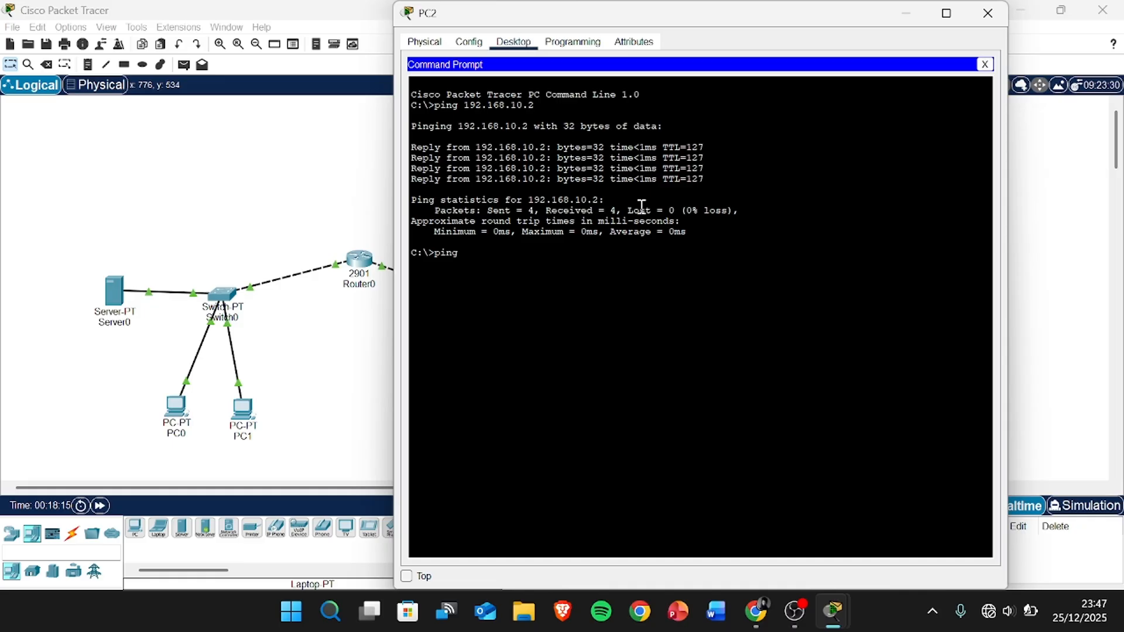
type("ping 192.168.")
left_click_drag(810, 13, 954, 153)
left_click(515, 412)
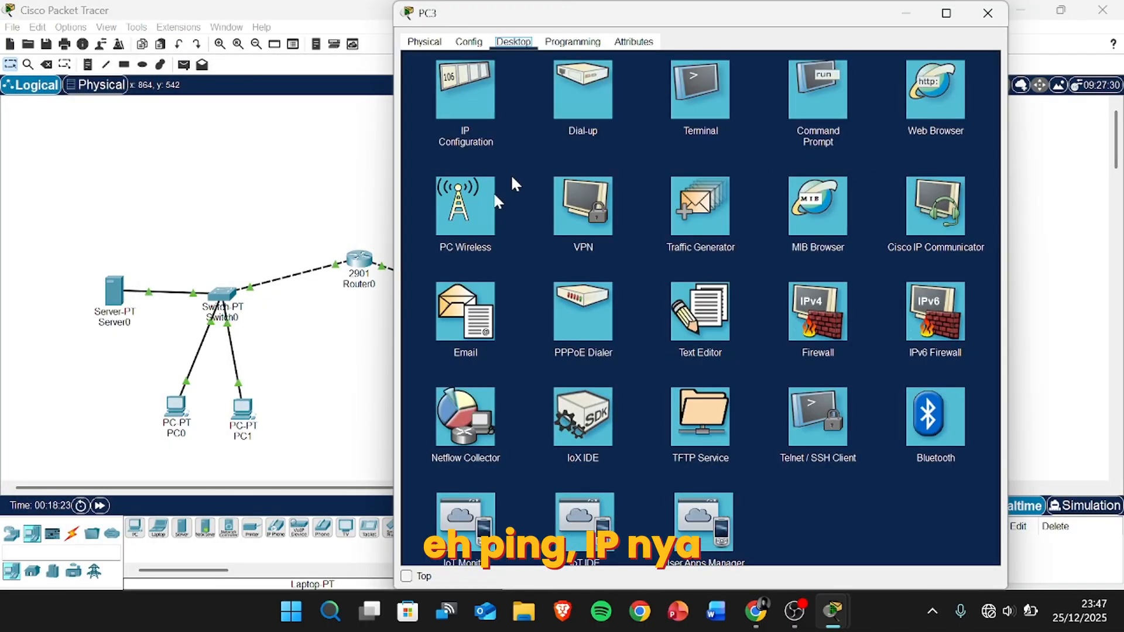
left_click(470, 97)
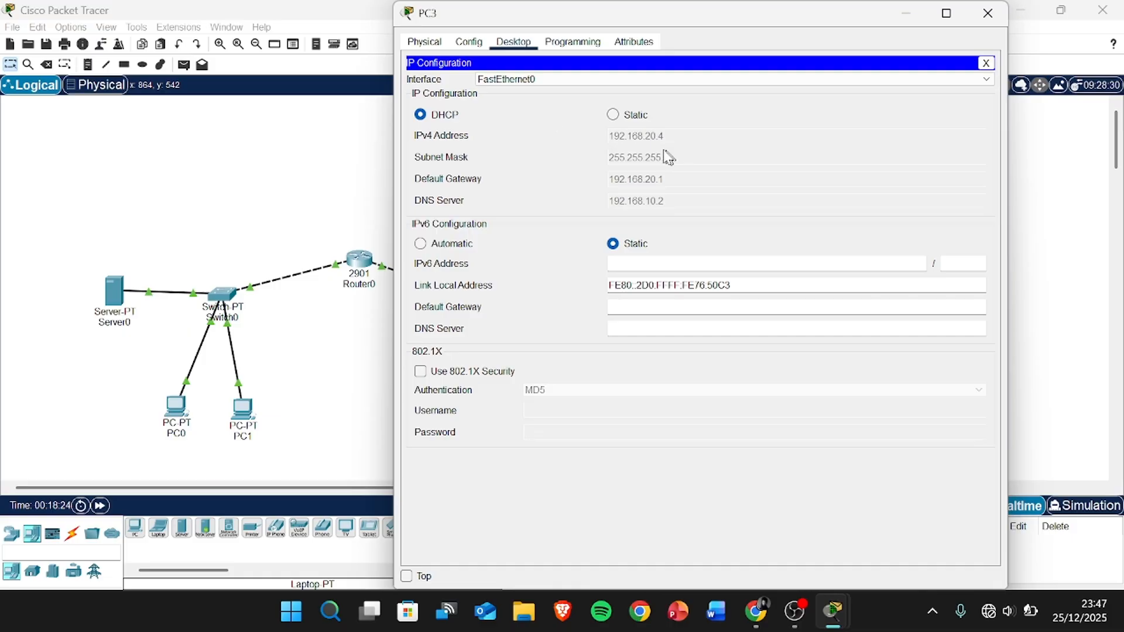
left_click(988, 12)
- Ping 192.168.20.4 from PC2, getting 4 of 4 replies with 0% loss
left_click(452, 430)
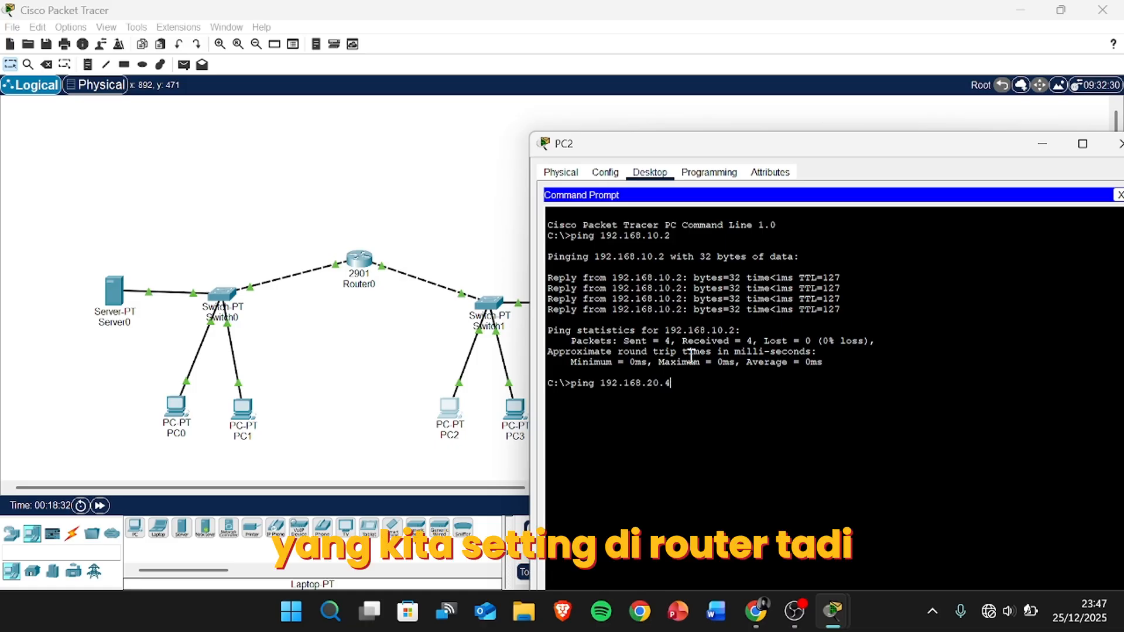
left_click_drag(799, 146, 637, 53)
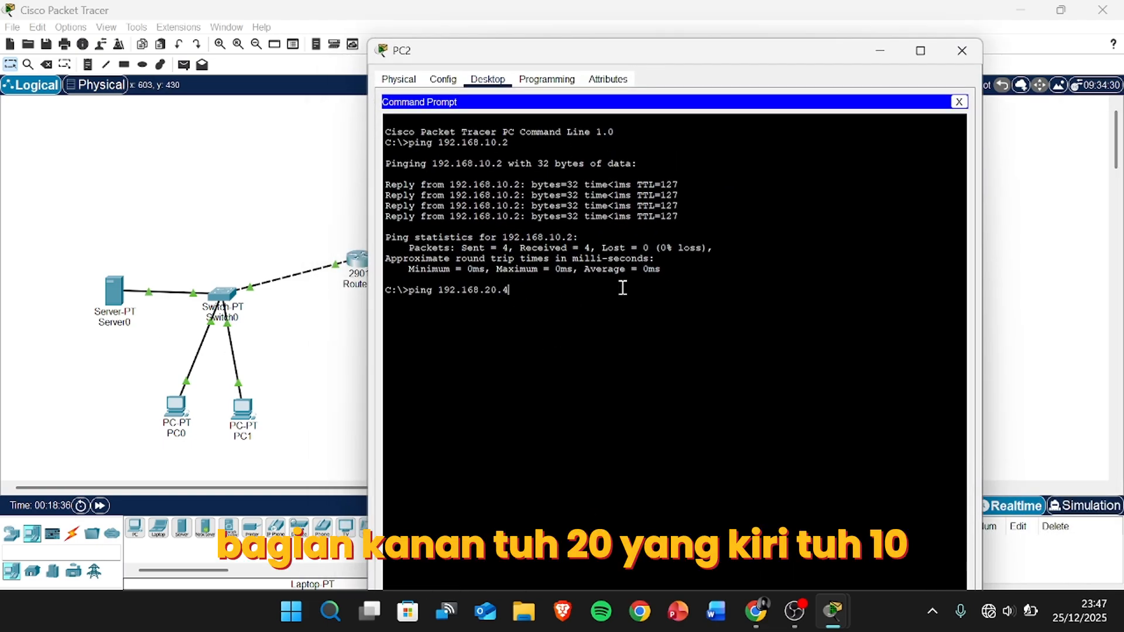
key("Return")
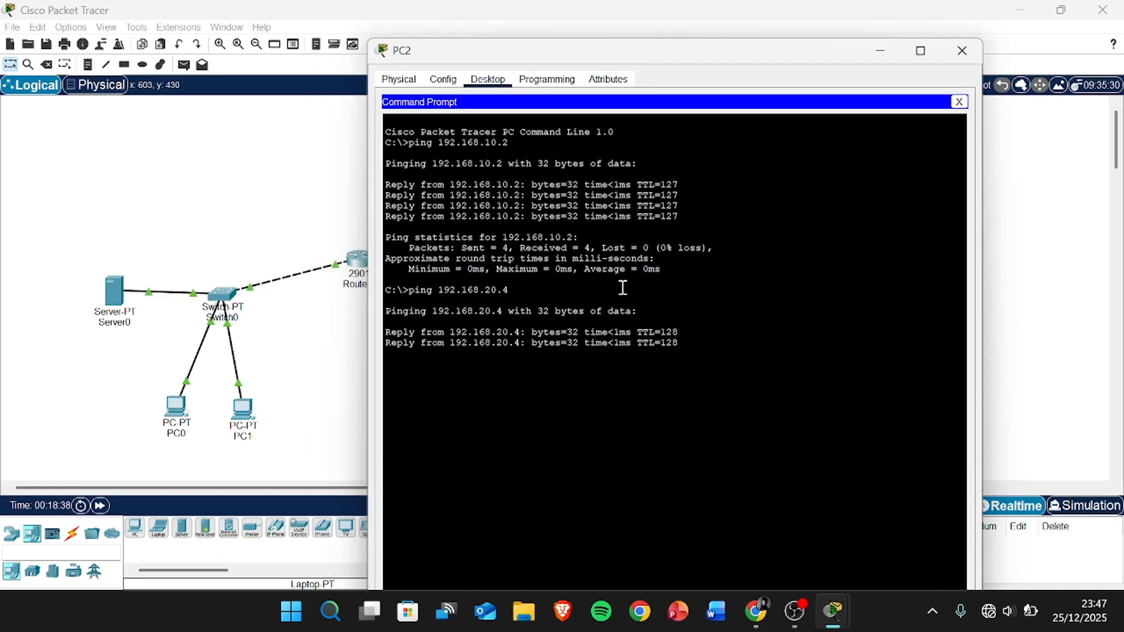
left_click_drag(706, 57, 716, 34)
left_click(972, 29)
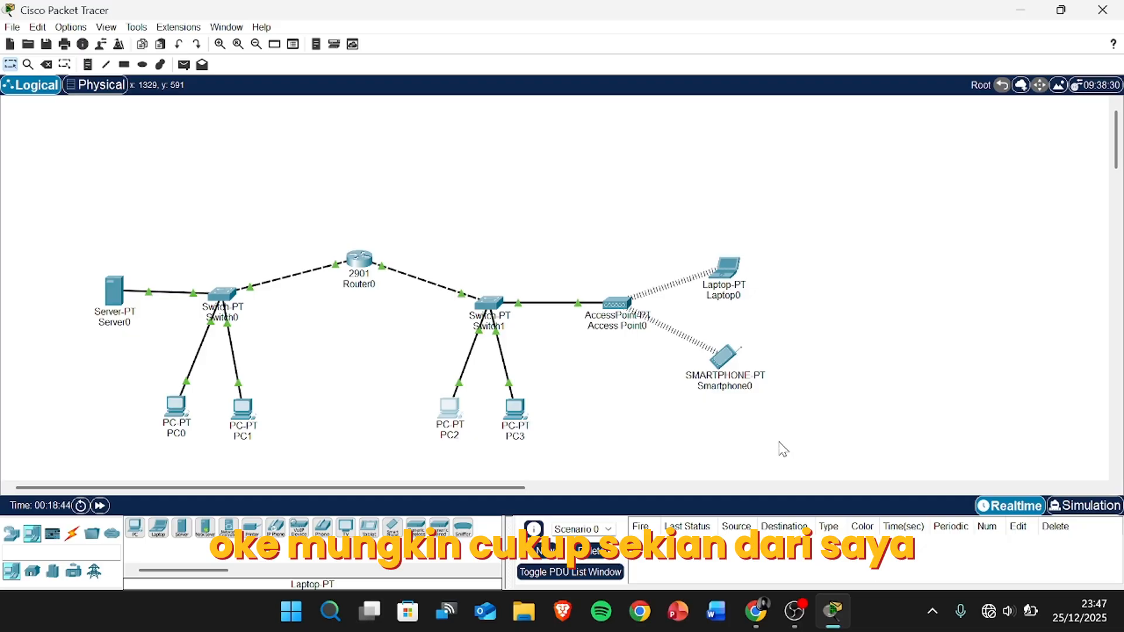
- Open Server0's services and review its DHCP pool settings
left_click_drag(776, 451, 100, 197)
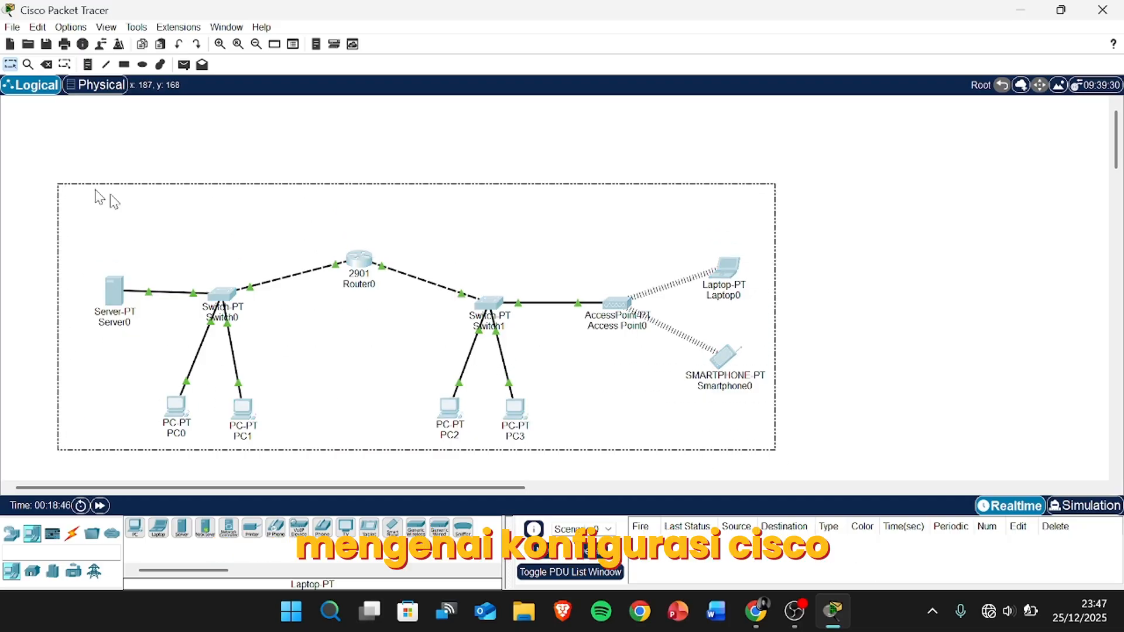
left_click(417, 317)
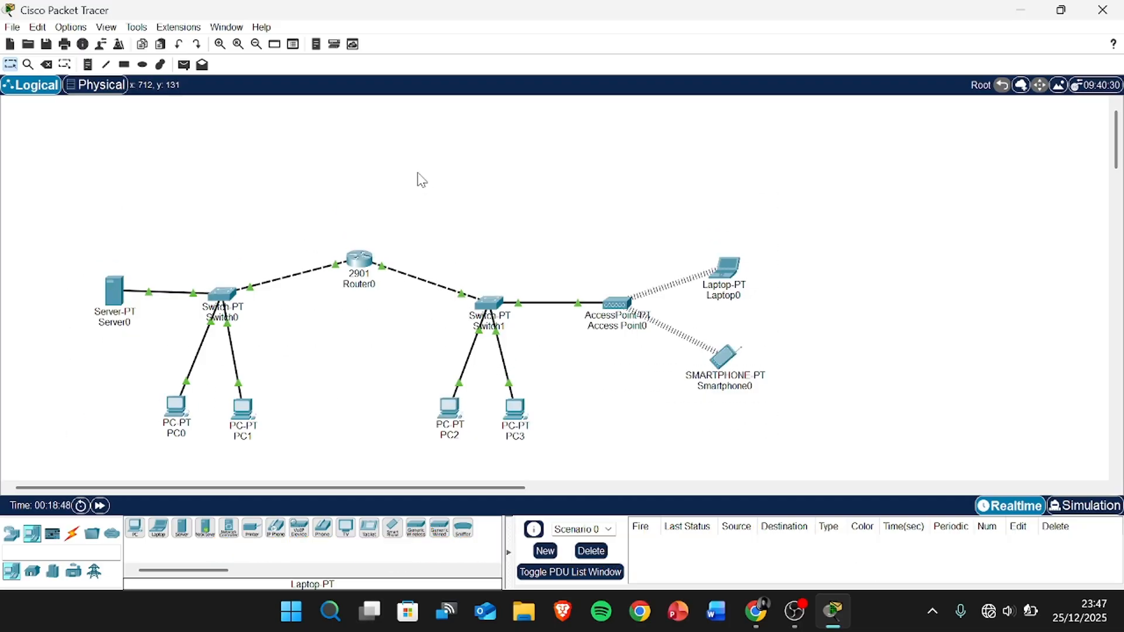
left_click(114, 288)
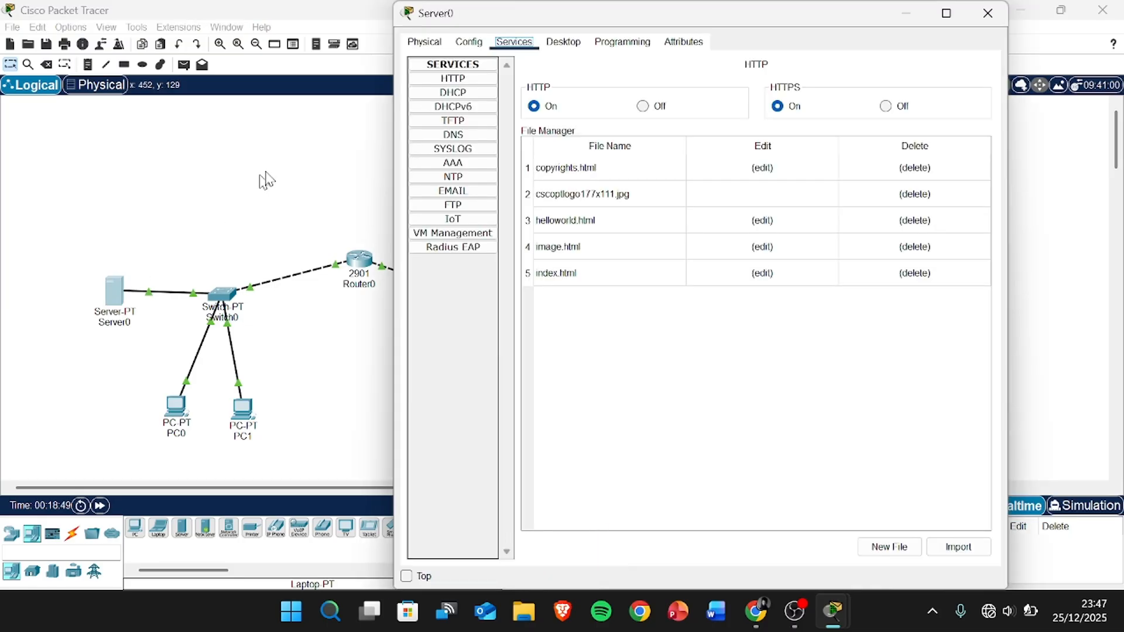
left_click(472, 94)
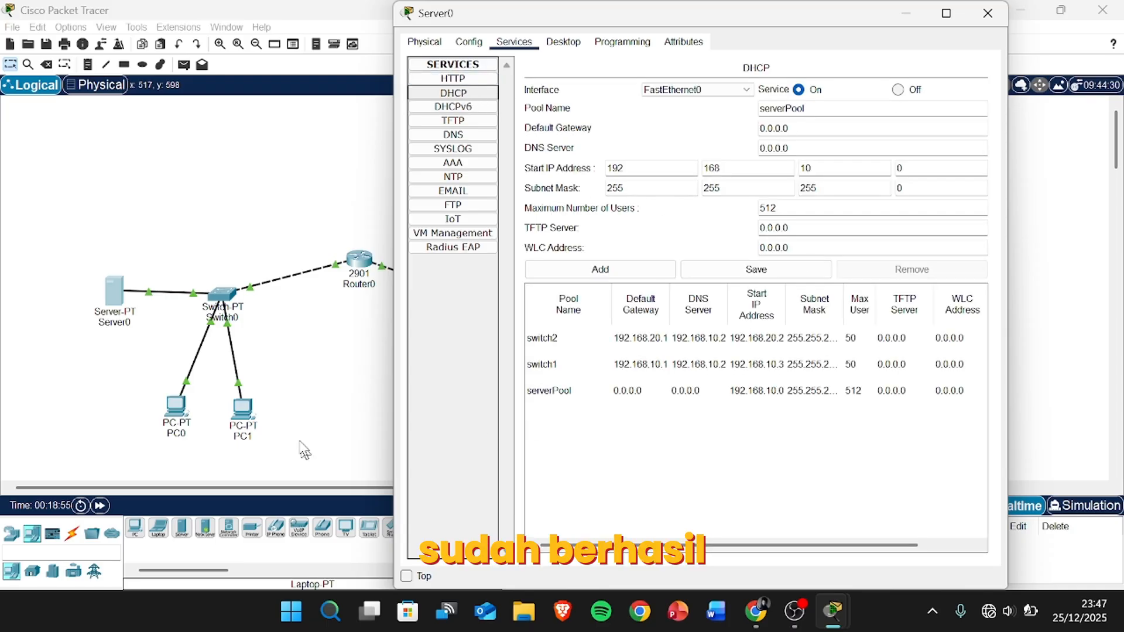
left_click(468, 136)
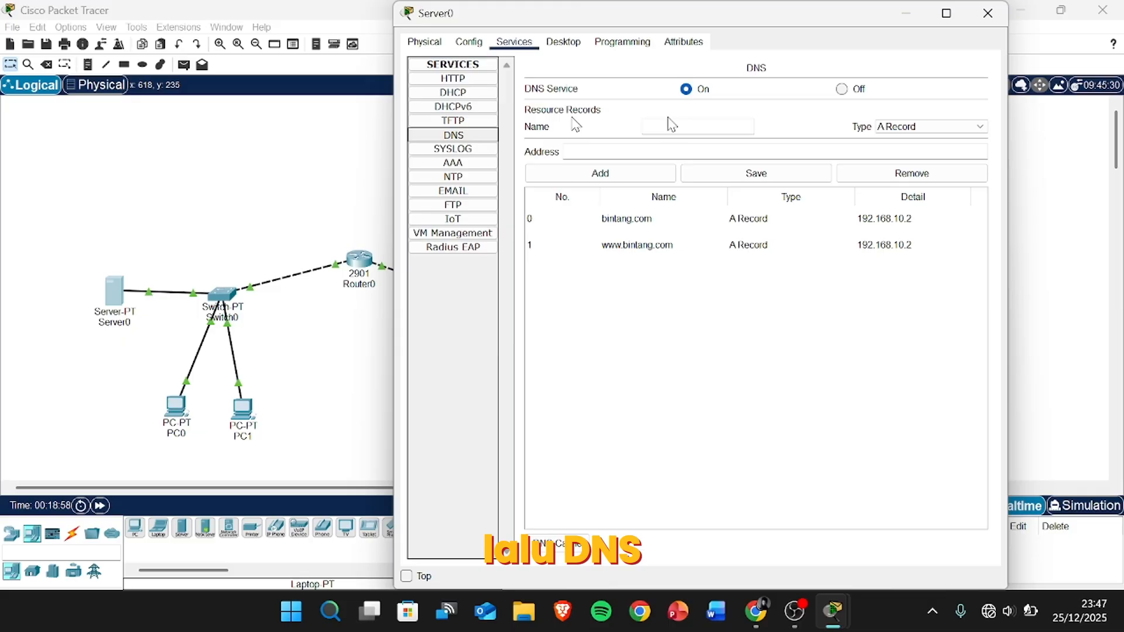
left_click(642, 255)
left_click(655, 222)
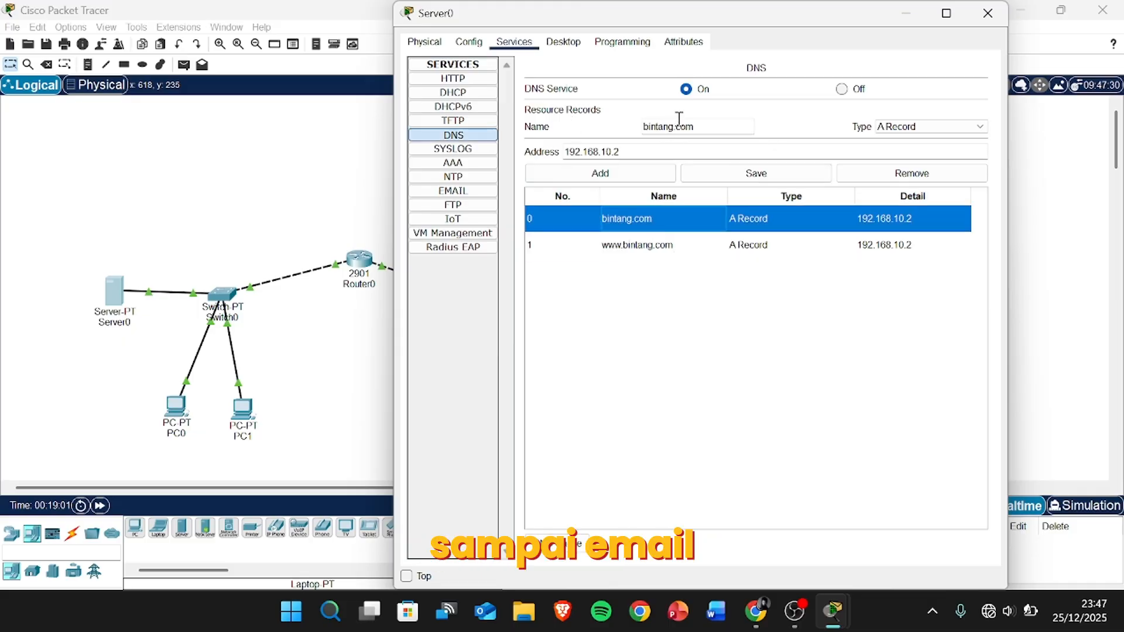
left_click(453, 191)
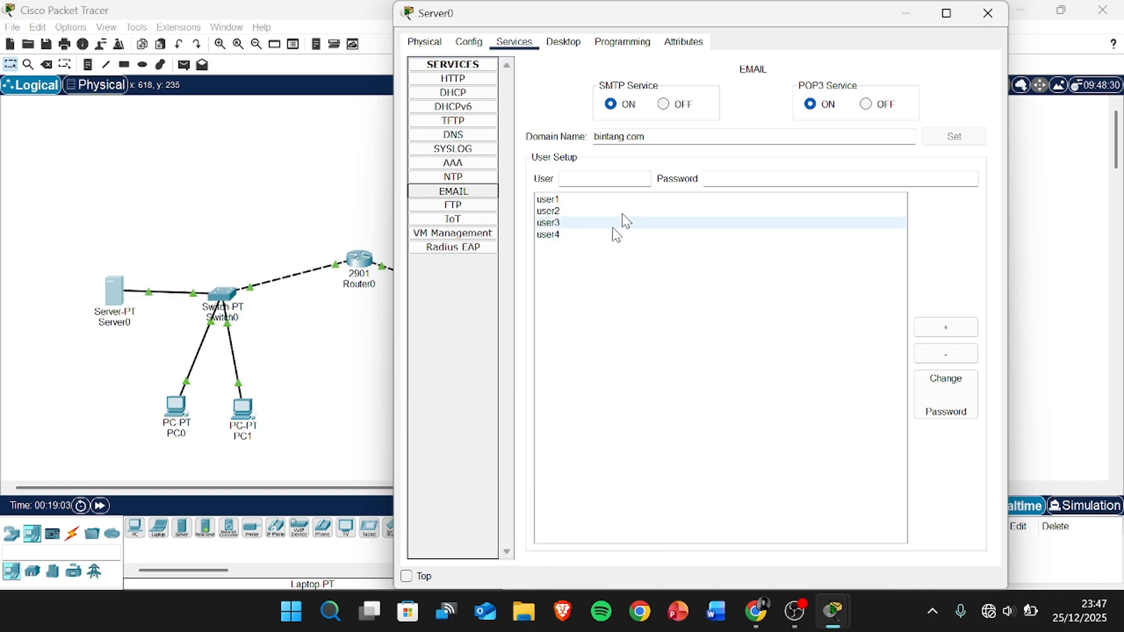
left_click(987, 13)
mouse_move(627, 322)
left_mouse_down()
mouse_move(625, 282)
mouse_move(619, 319)
mouse_move(632, 311)
left_mouse_up()
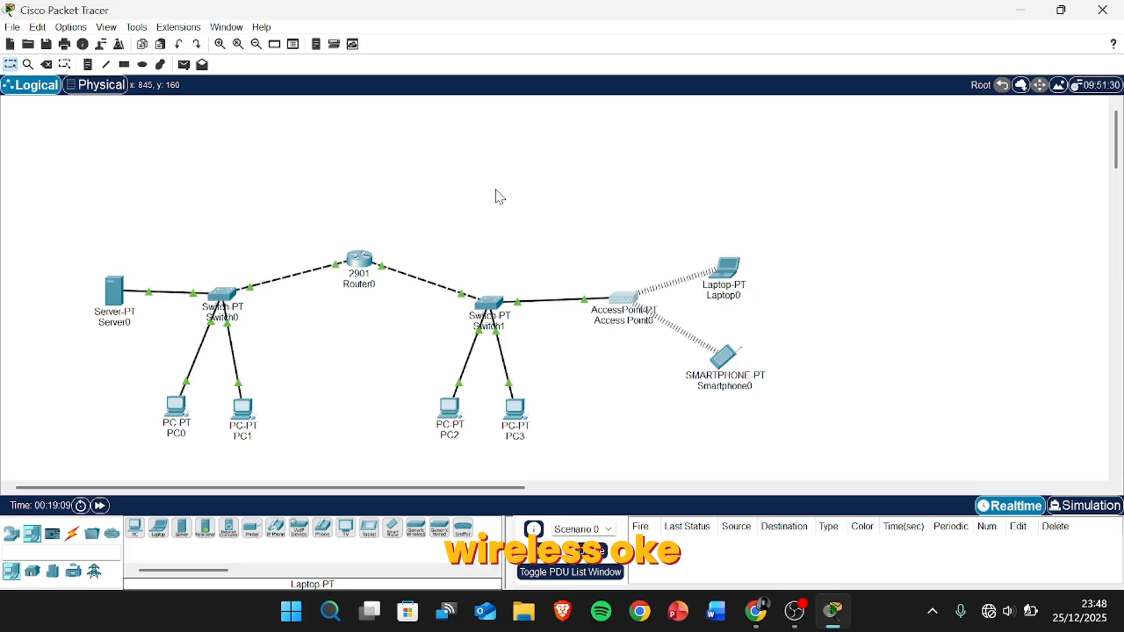